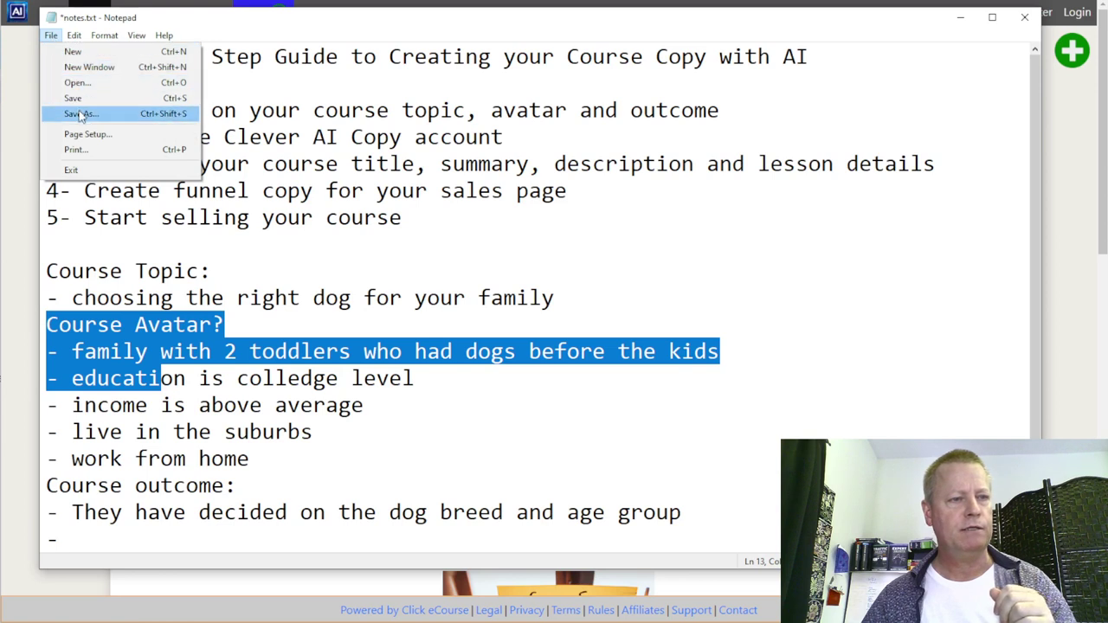
- Save notes.txt and highlight the 'Get a free Clever AI Copy account' line
{"action": "left_click", "coordinate": [74, 98]}
{"action": "left_click", "coordinate": [401, 297]}
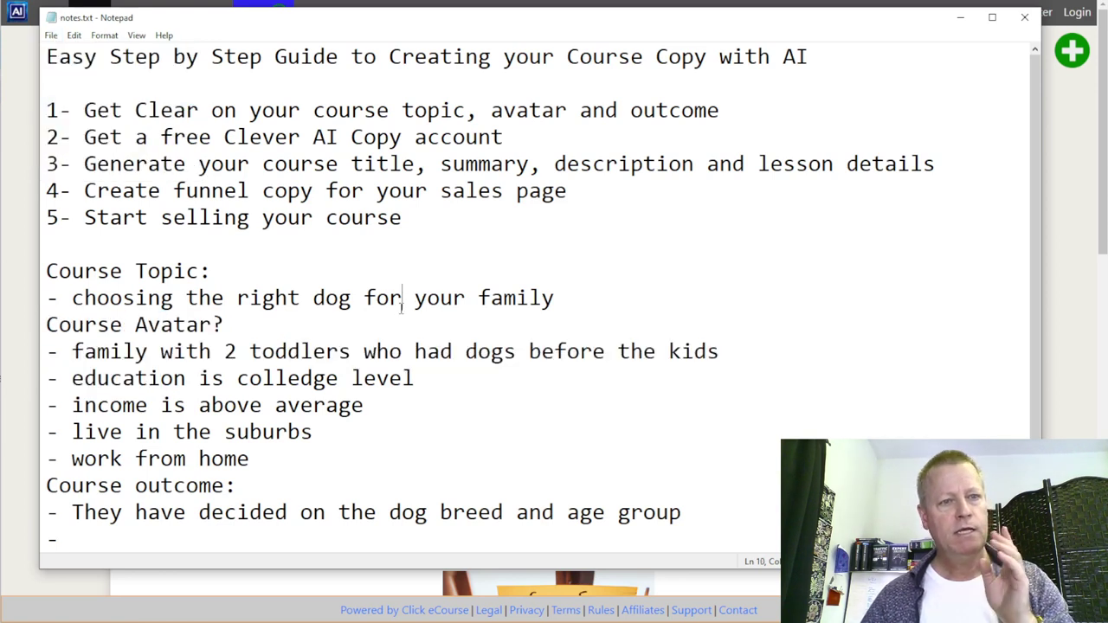
{"action": "left_click_drag", "start_coordinate": [84, 137], "coordinate": [571, 141]}
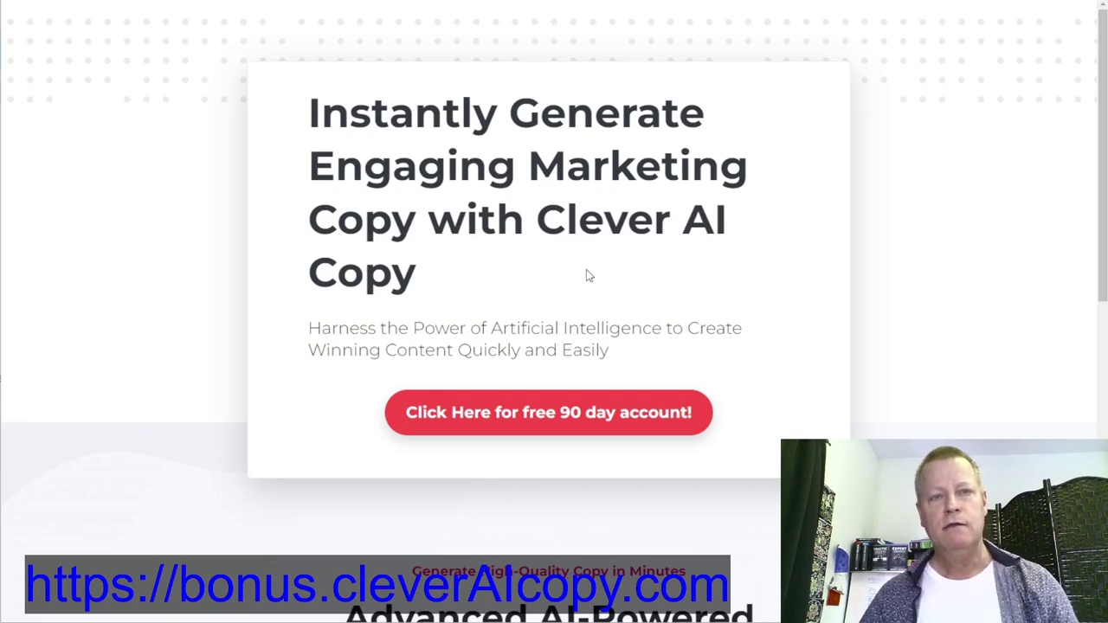
{"action": "scroll", "coordinate": [586, 276], "scroll_direction": "down", "scroll_amount": 5}
{"action": "scroll", "coordinate": [586, 276], "scroll_direction": "up", "scroll_amount": 5}
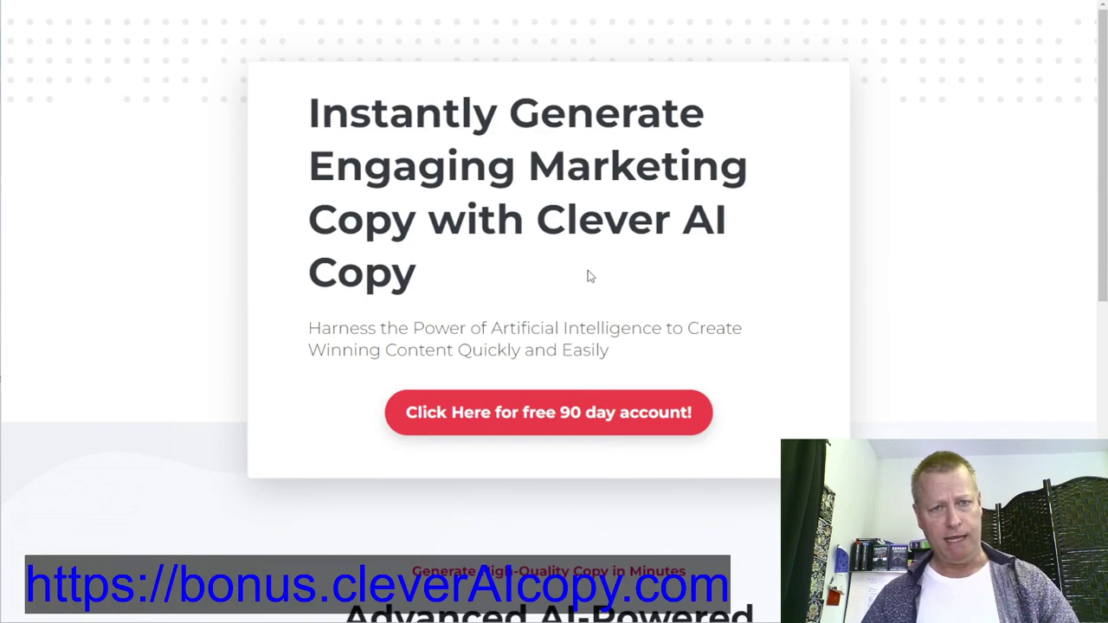
{"action": "scroll", "coordinate": [589, 277], "scroll_direction": "down", "scroll_amount": 5}
{"action": "scroll", "coordinate": [659, 280], "scroll_direction": "up", "scroll_amount": 5}
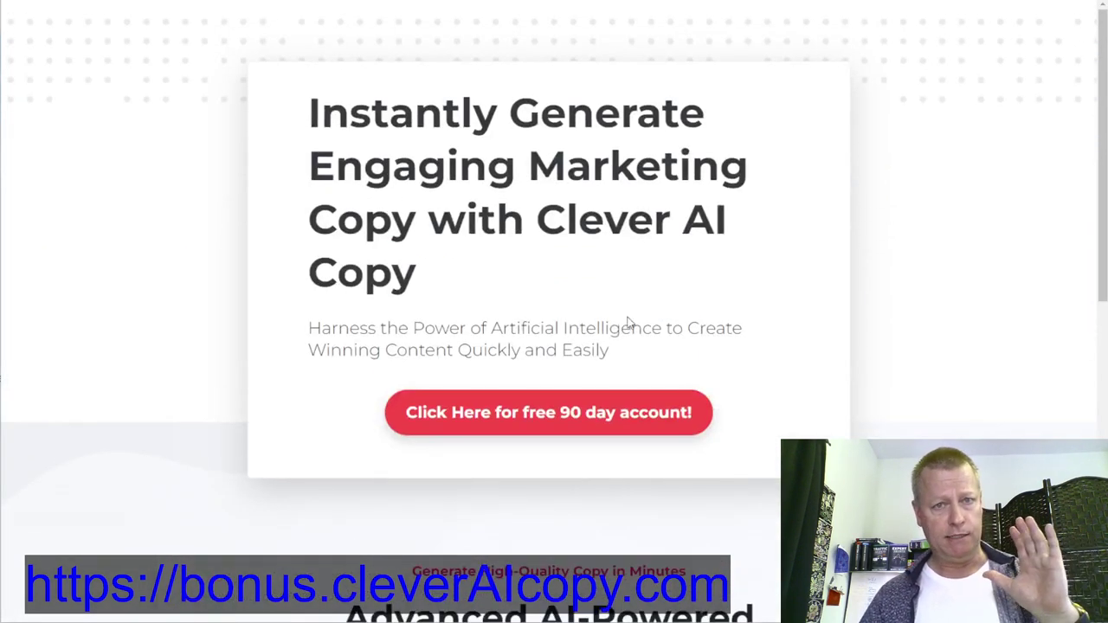
{"action": "scroll", "coordinate": [699, 322], "scroll_direction": "down", "scroll_amount": 2}
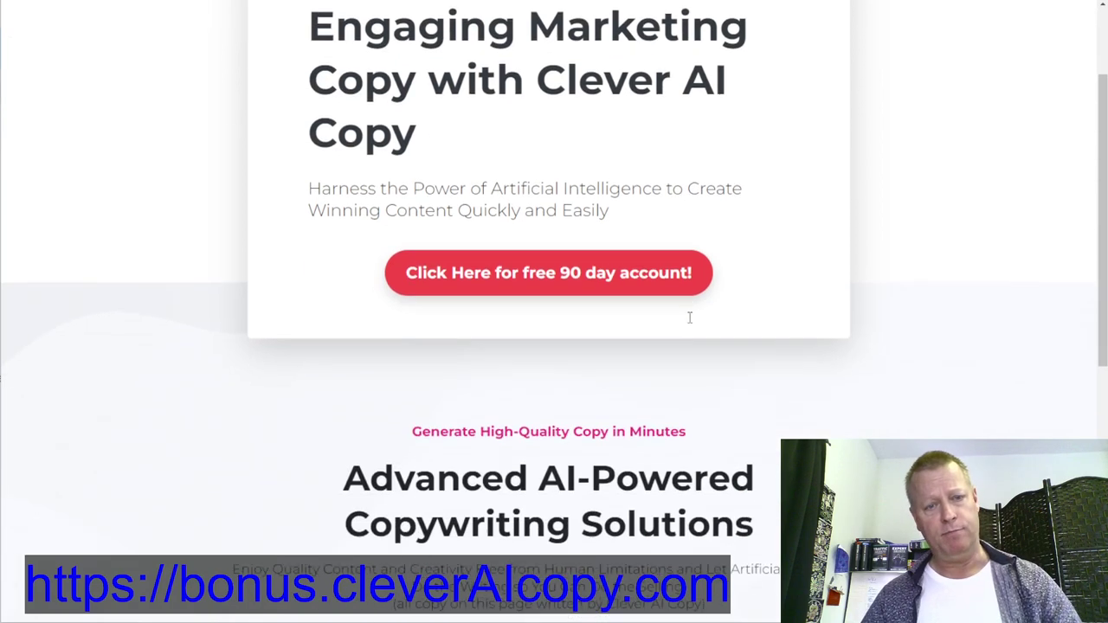
{"action": "scroll", "coordinate": [690, 317], "scroll_direction": "up", "scroll_amount": 1}
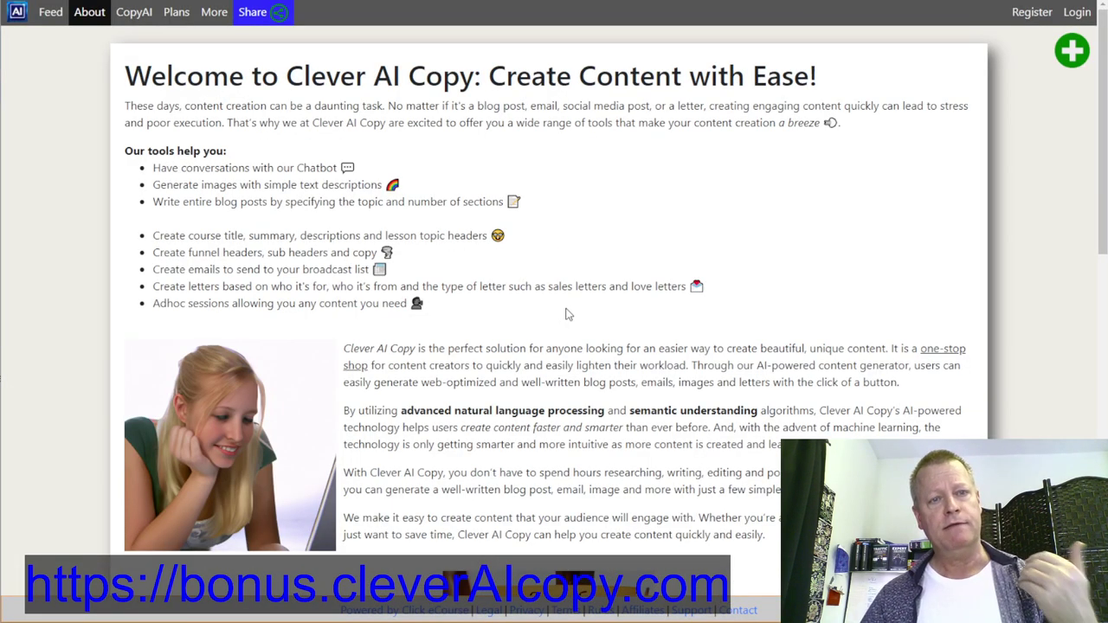
{"action": "scroll", "coordinate": [567, 312], "scroll_direction": "down", "scroll_amount": 4}
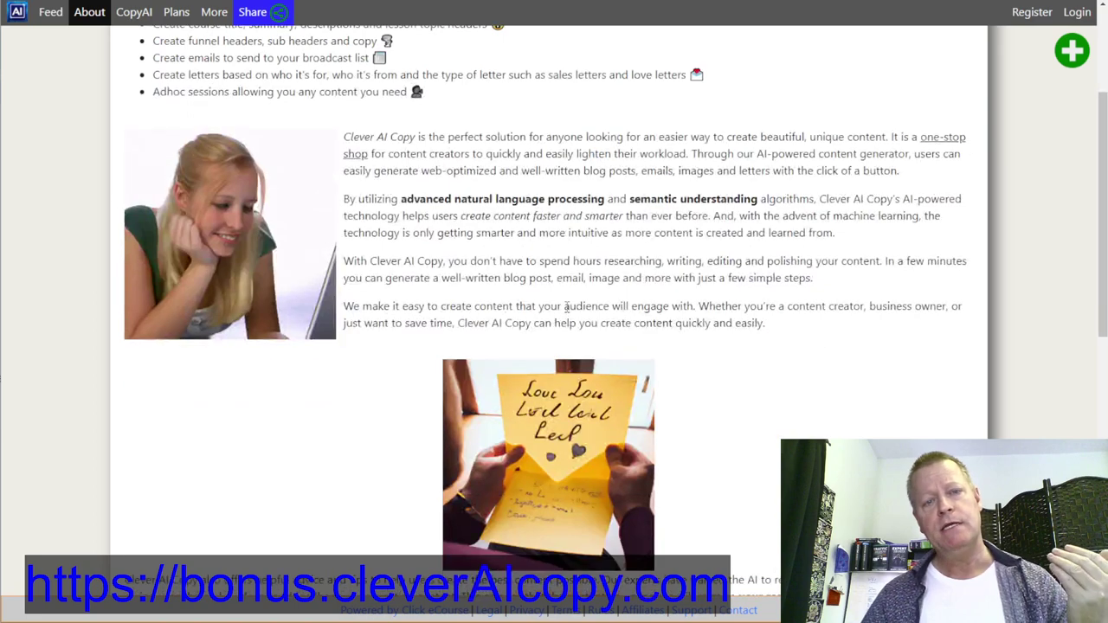
{"action": "scroll", "coordinate": [567, 307], "scroll_direction": "down", "scroll_amount": 10}
{"action": "scroll", "coordinate": [567, 312], "scroll_direction": "up", "scroll_amount": 12}
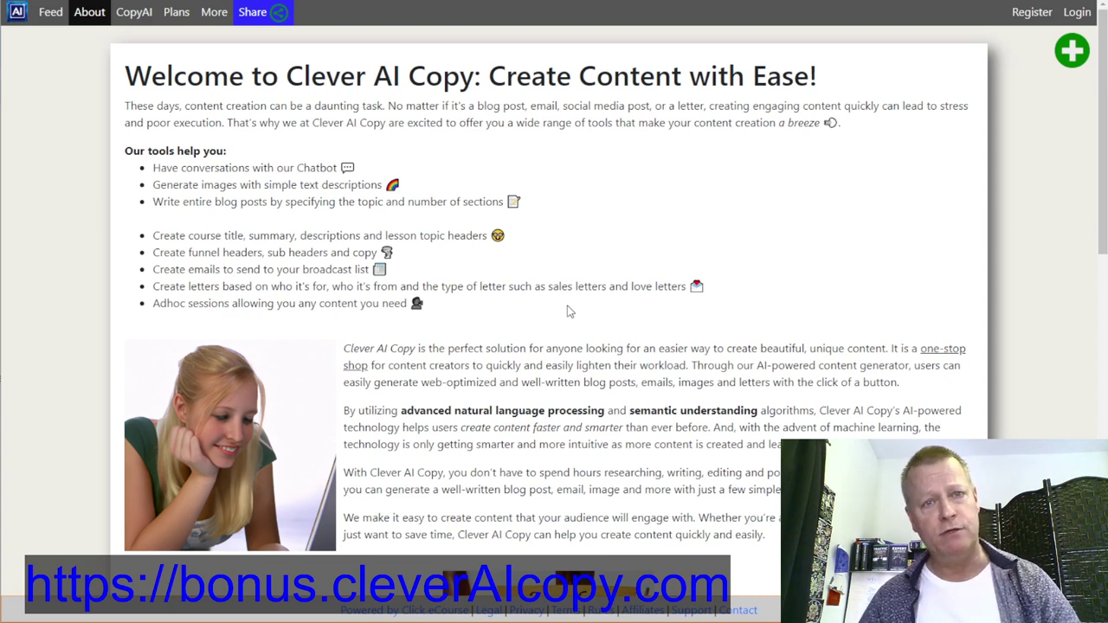
{"action": "scroll", "coordinate": [554, 309], "scroll_direction": "down", "scroll_amount": 9}
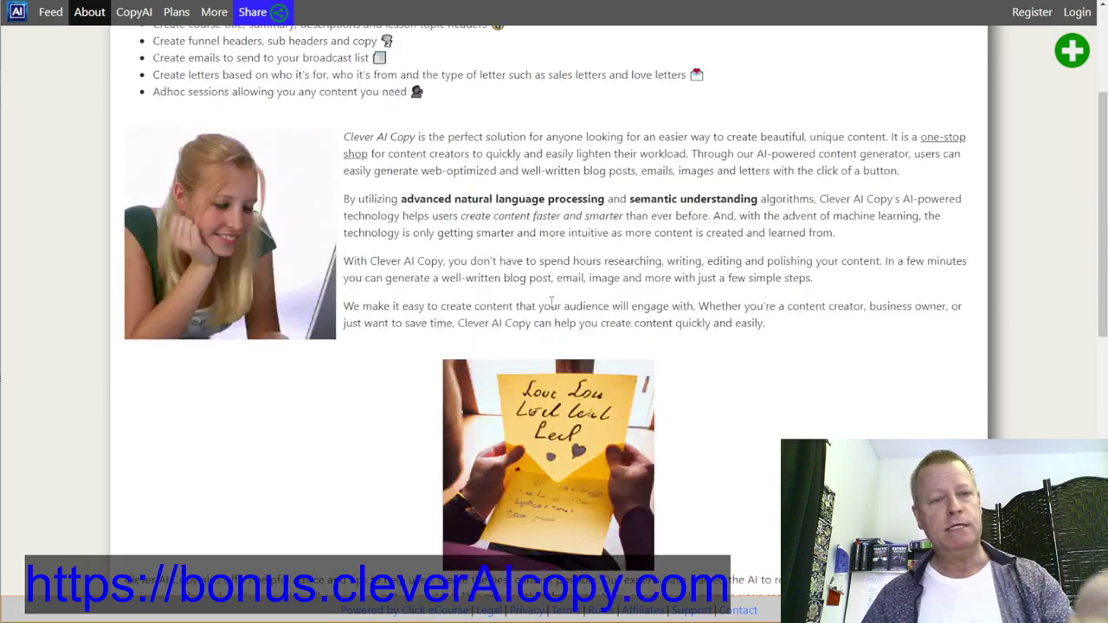
{"action": "scroll", "coordinate": [297, 446], "scroll_direction": "up", "scroll_amount": 10}
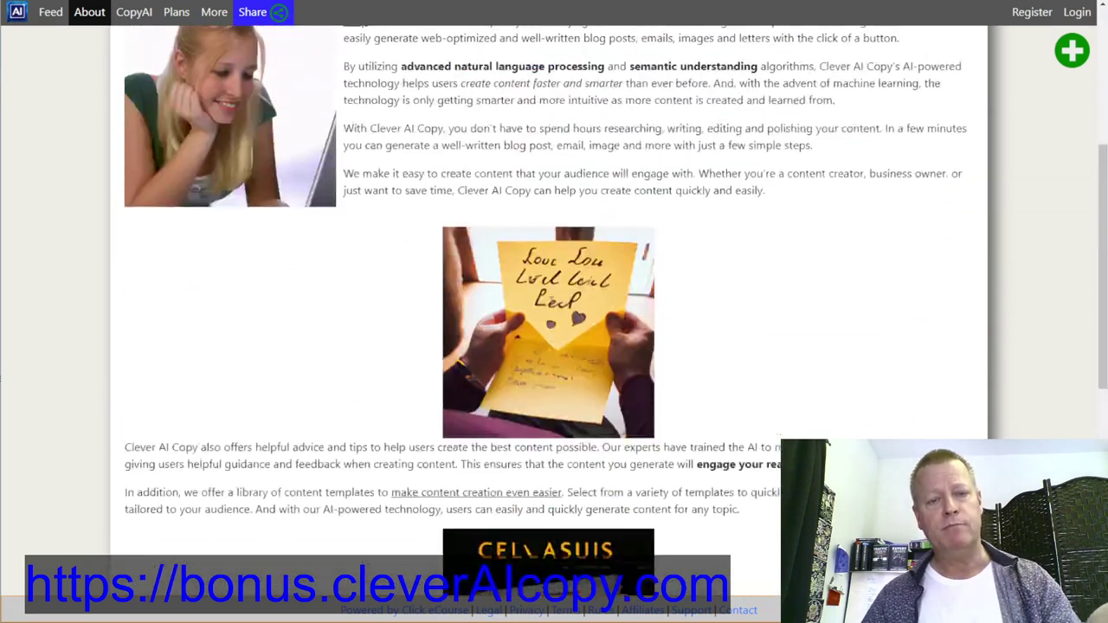
{"action": "scroll", "coordinate": [297, 446], "scroll_direction": "down", "scroll_amount": 10}
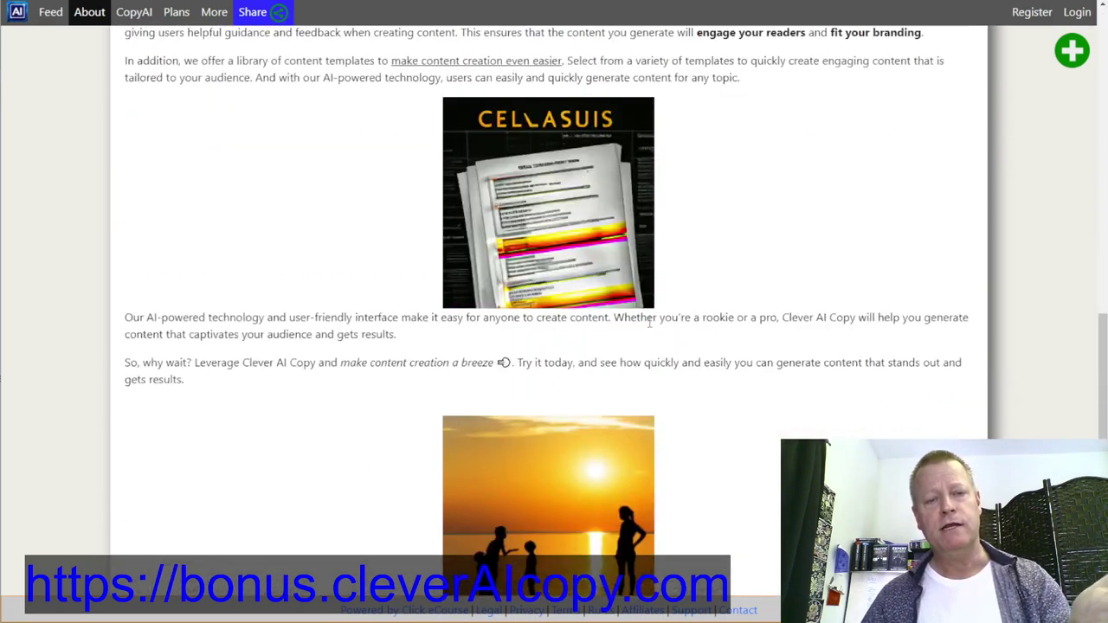
{"action": "scroll", "coordinate": [648, 319], "scroll_direction": "up", "scroll_amount": 8}
{"action": "scroll", "coordinate": [647, 319], "scroll_direction": "up", "scroll_amount": 2}
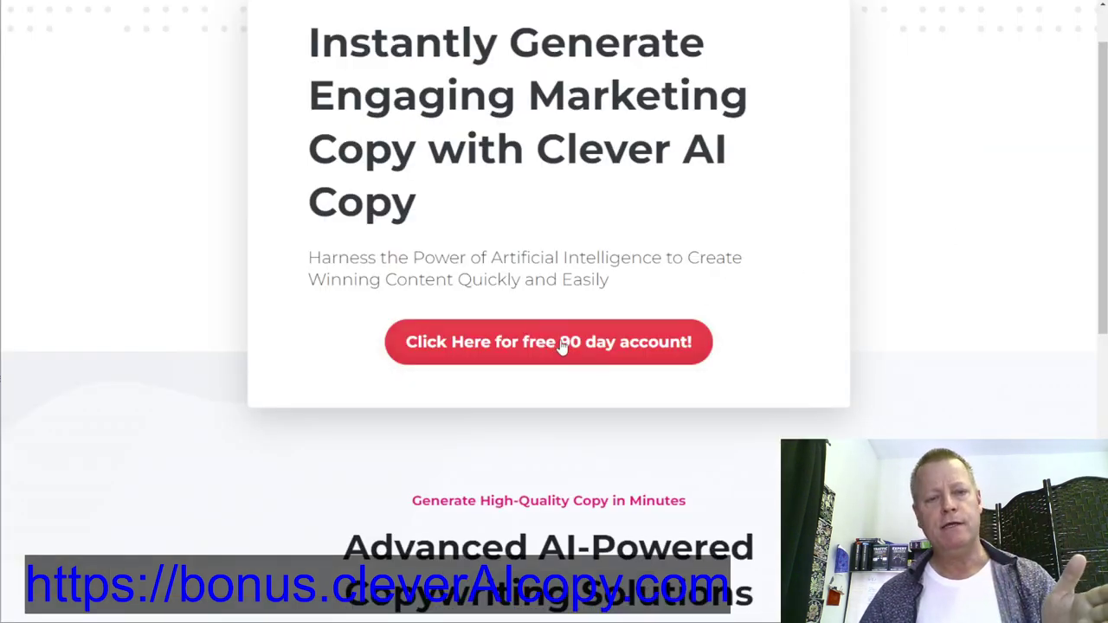
- Open the free 90-day account signup form and check its name and e-mail fields
{"action": "left_click", "coordinate": [563, 345]}
{"action": "left_click", "coordinate": [447, 156]}
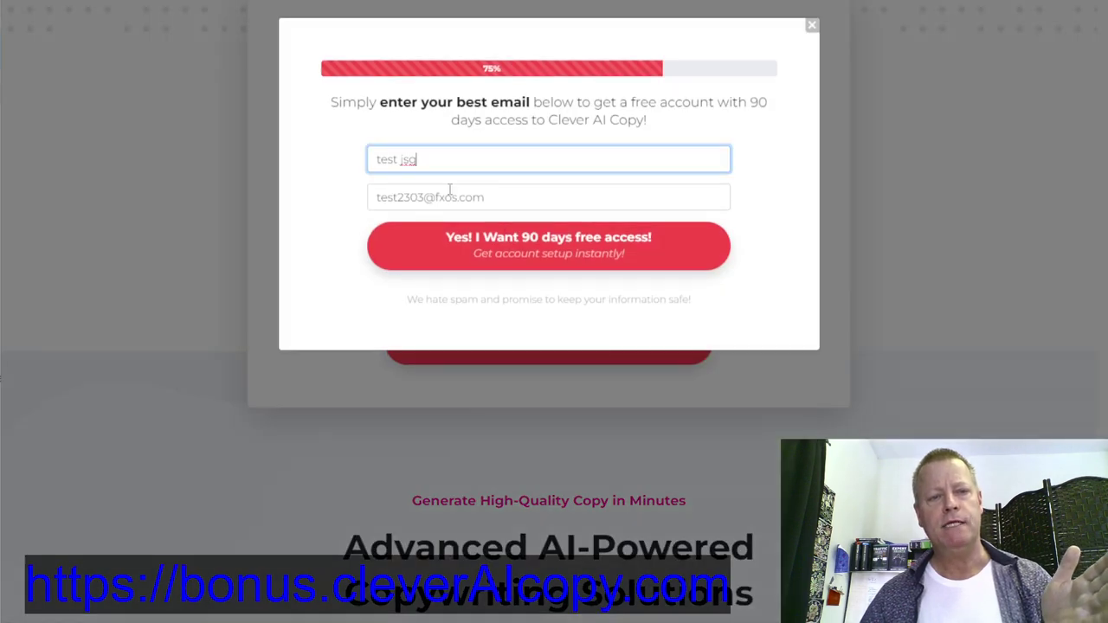
{"action": "triple_click", "coordinate": [433, 164]}
{"action": "left_click_drag", "start_coordinate": [485, 197], "coordinate": [393, 197]}
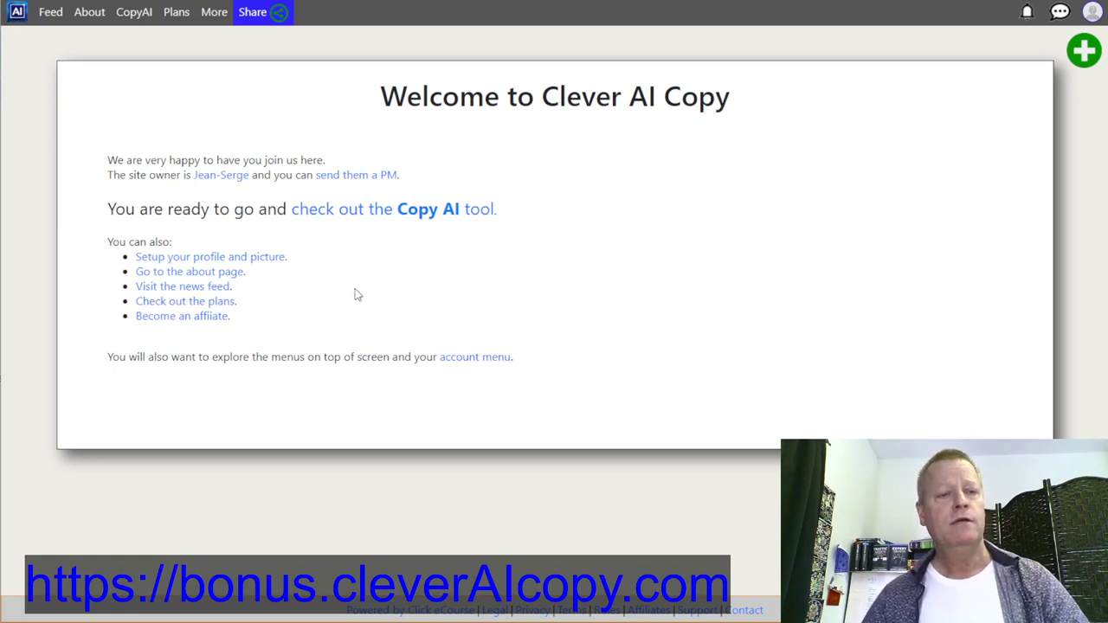
- View the conversation with the site owner, close it, and return to notes.txt
{"action": "left_click", "coordinate": [354, 178]}
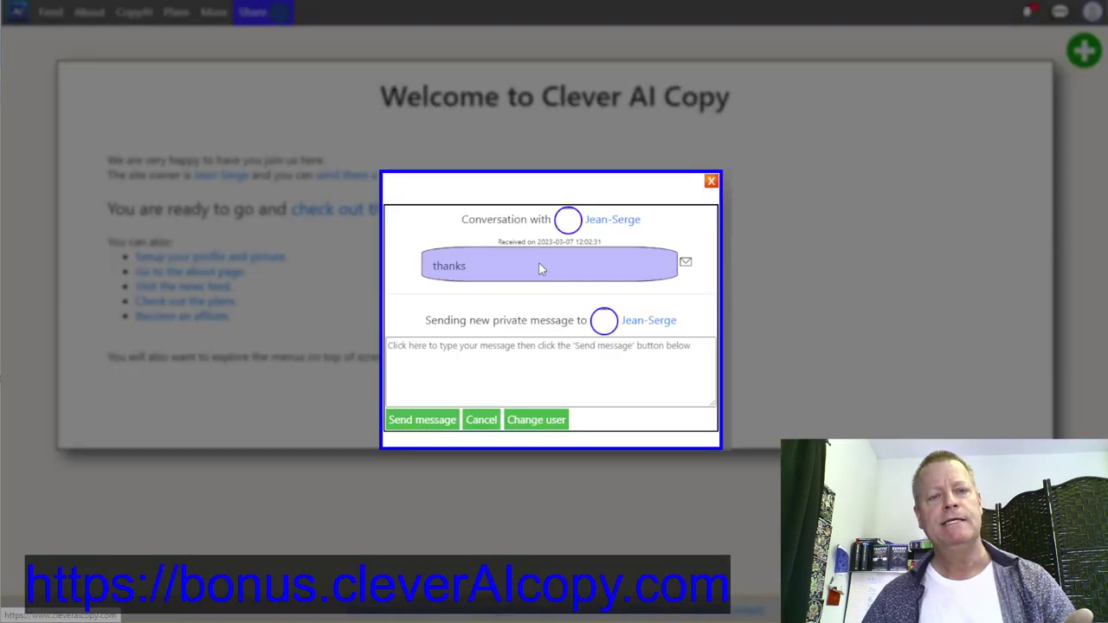
{"action": "left_click", "coordinate": [711, 181]}
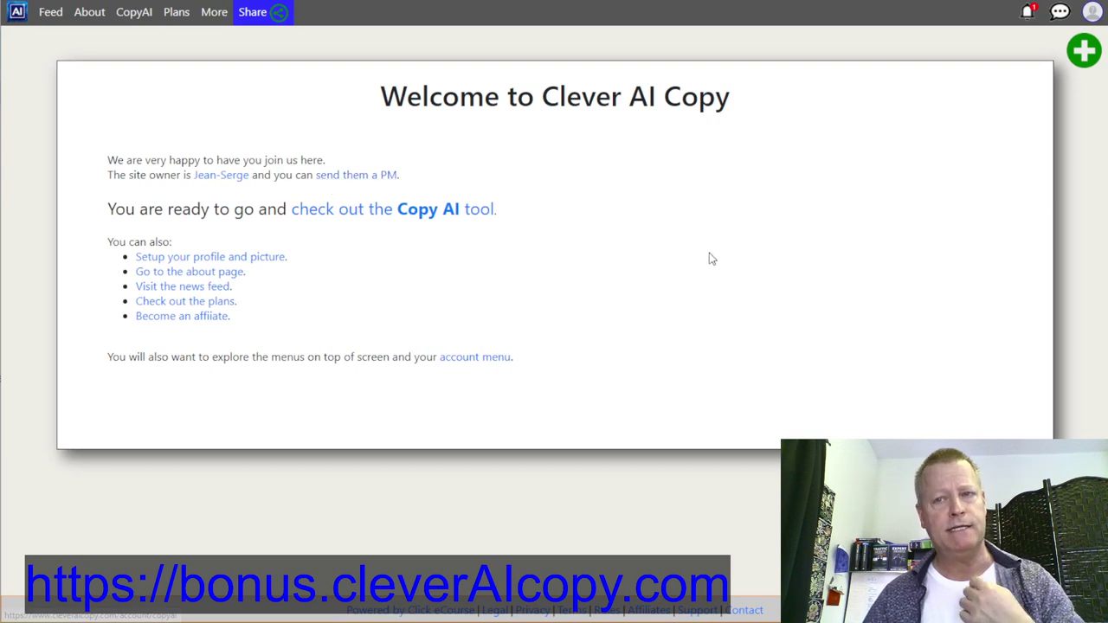
{"action": "left_click", "coordinate": [1060, 14]}
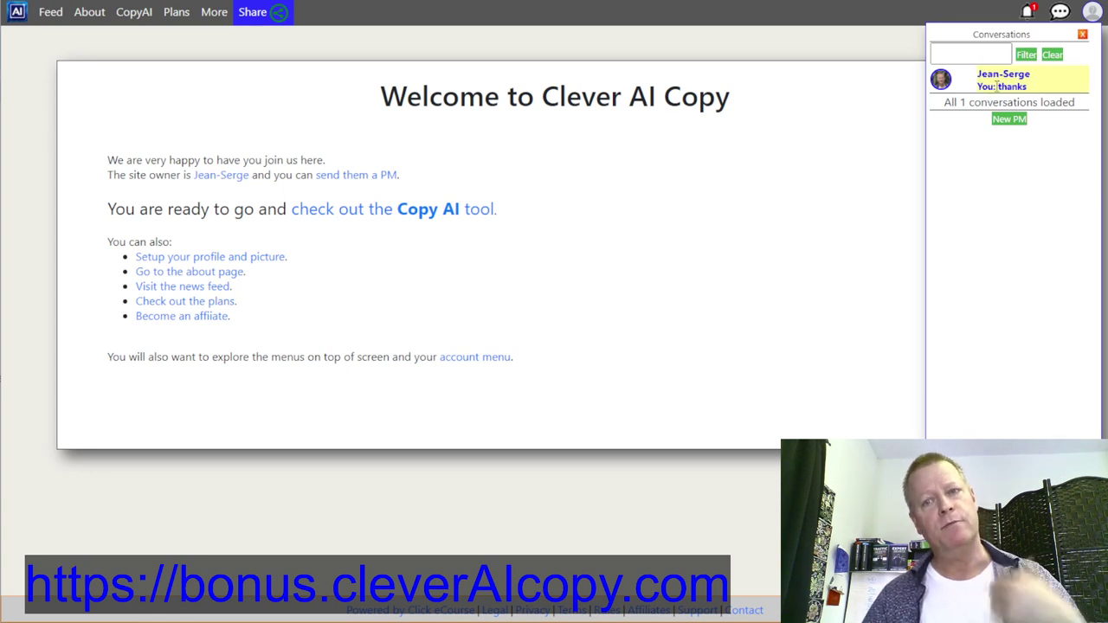
{"action": "left_click", "coordinate": [998, 87]}
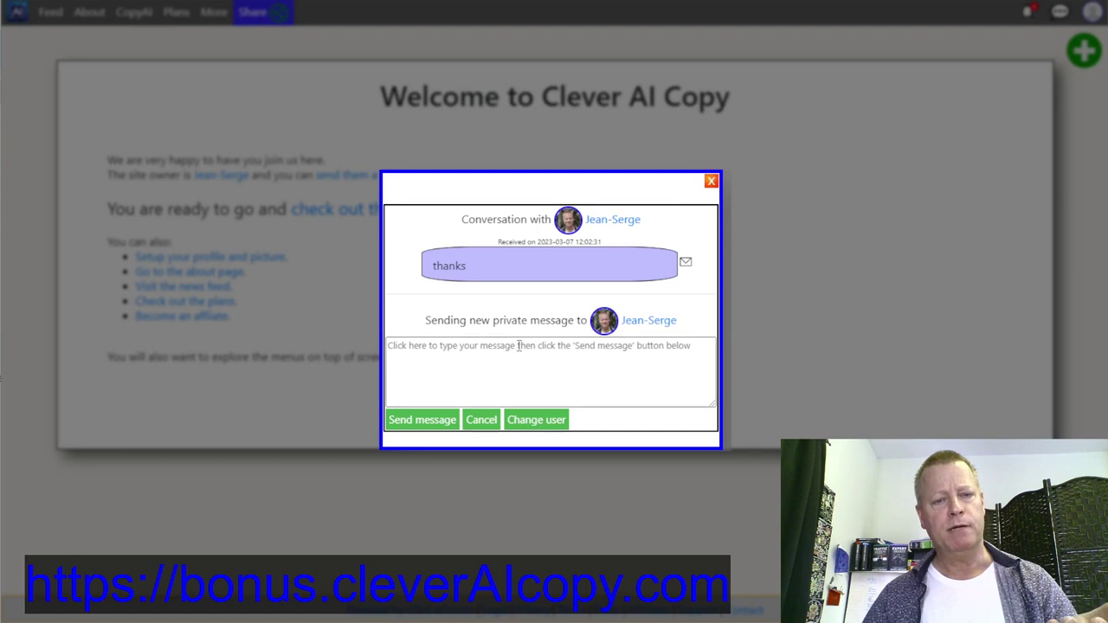
{"action": "left_click", "coordinate": [711, 181]}
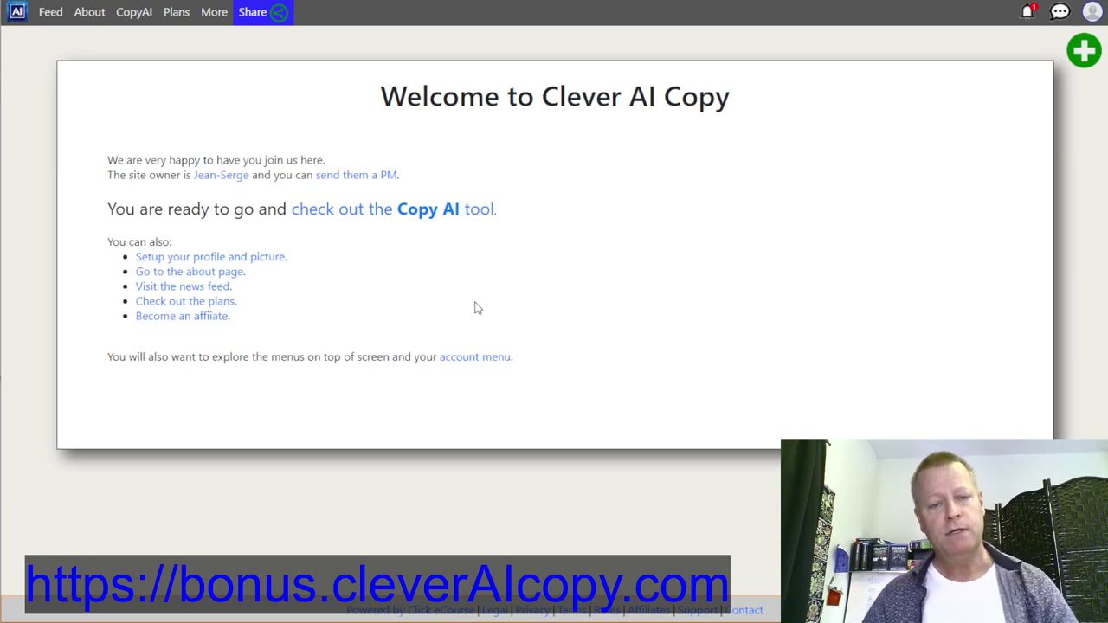
{"action": "key", "text": "alt+Tab"}
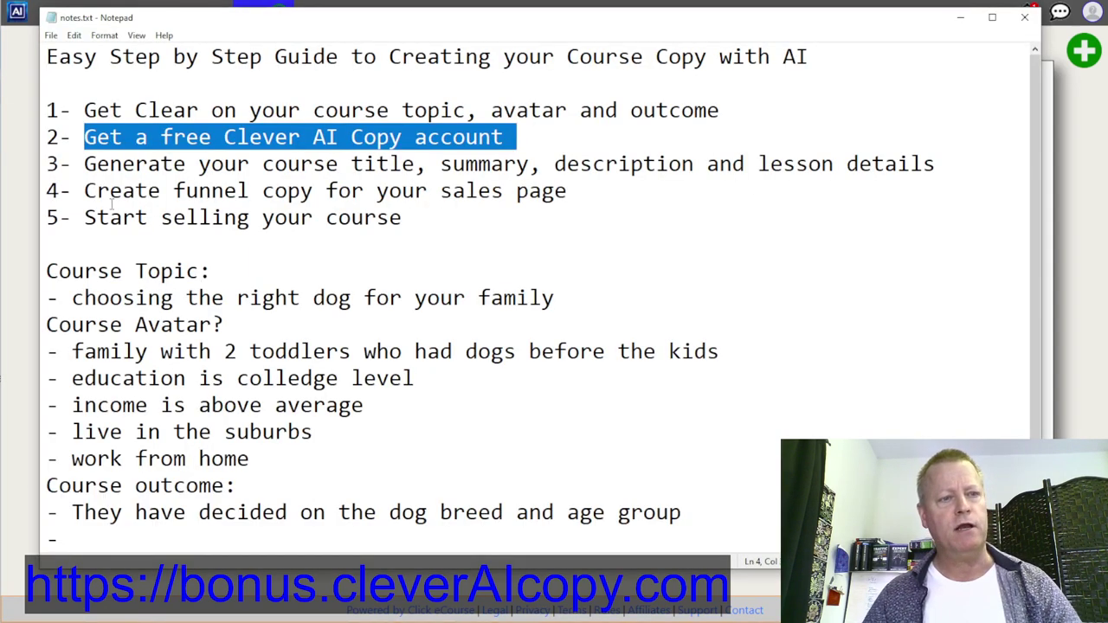
- Highlight step 3 'Generate your course title…' in the notes, then return to Clever AI Copy
{"action": "left_click", "coordinate": [107, 190]}
{"action": "left_click_drag", "start_coordinate": [84, 164], "coordinate": [935, 170]}
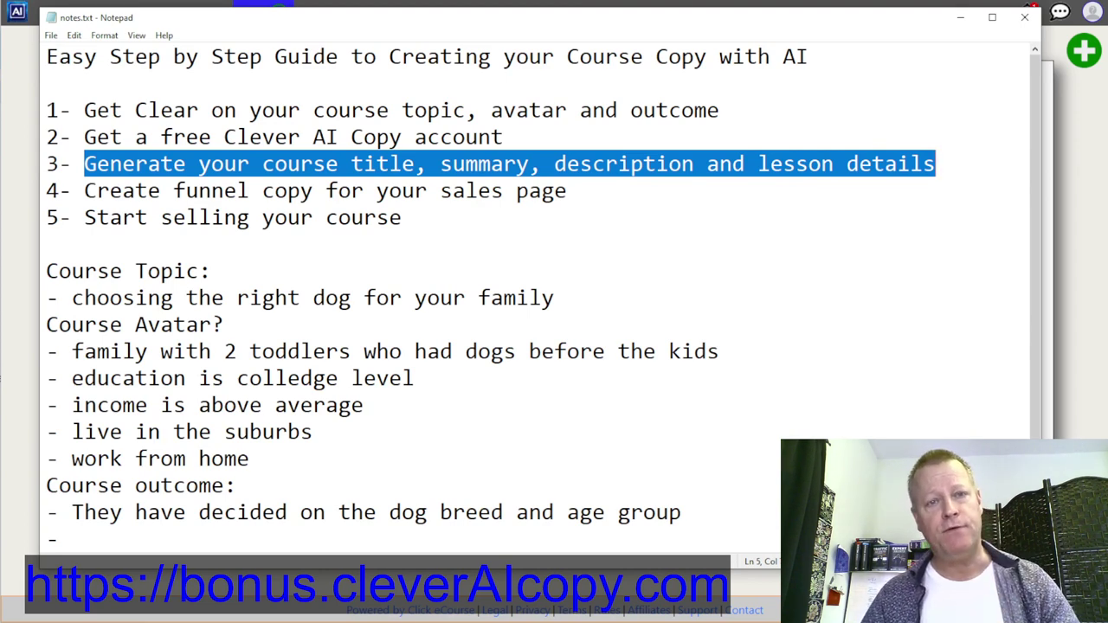
{"action": "key", "text": "alt+Tab"}
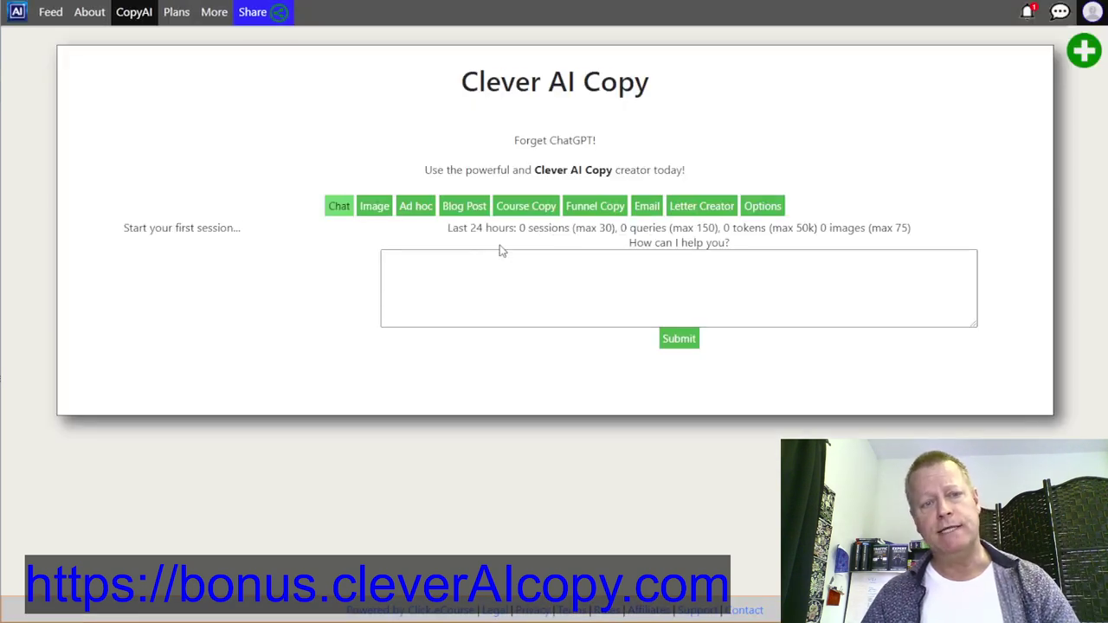
- Try out the Chat, AI image and Ad hoc prompt tools
{"action": "left_click", "coordinate": [340, 216]}
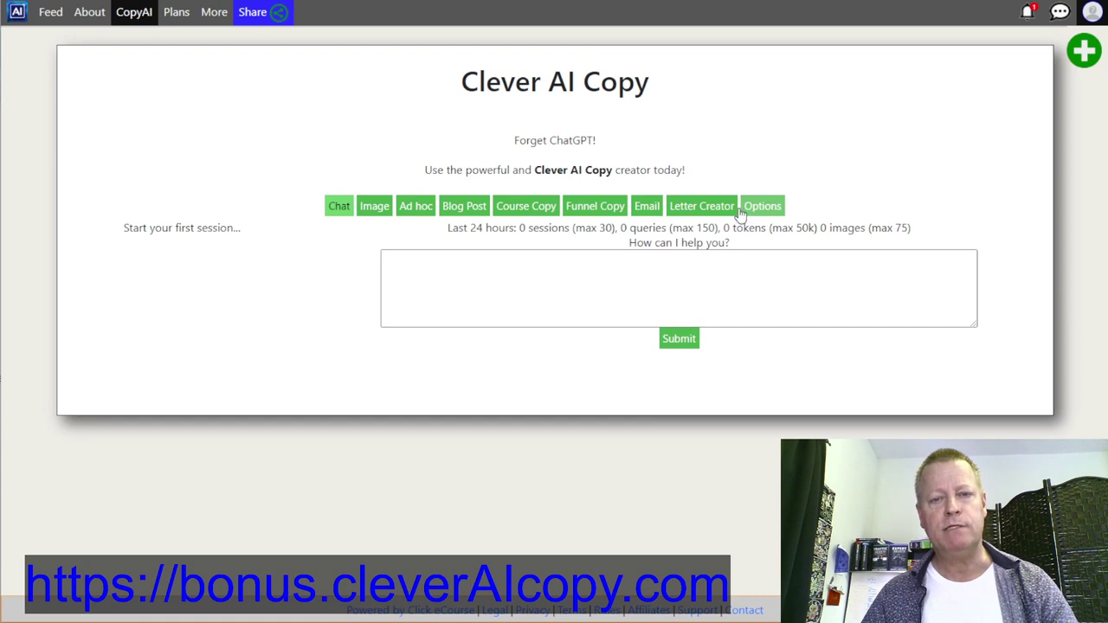
{"action": "left_click", "coordinate": [342, 210]}
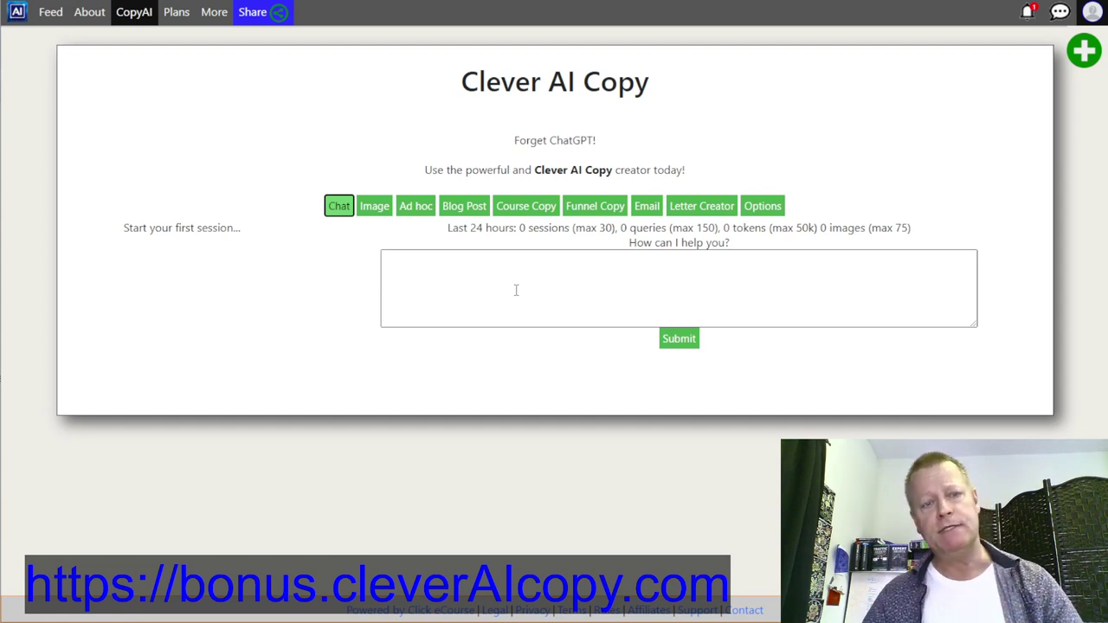
{"action": "left_click", "coordinate": [374, 207]}
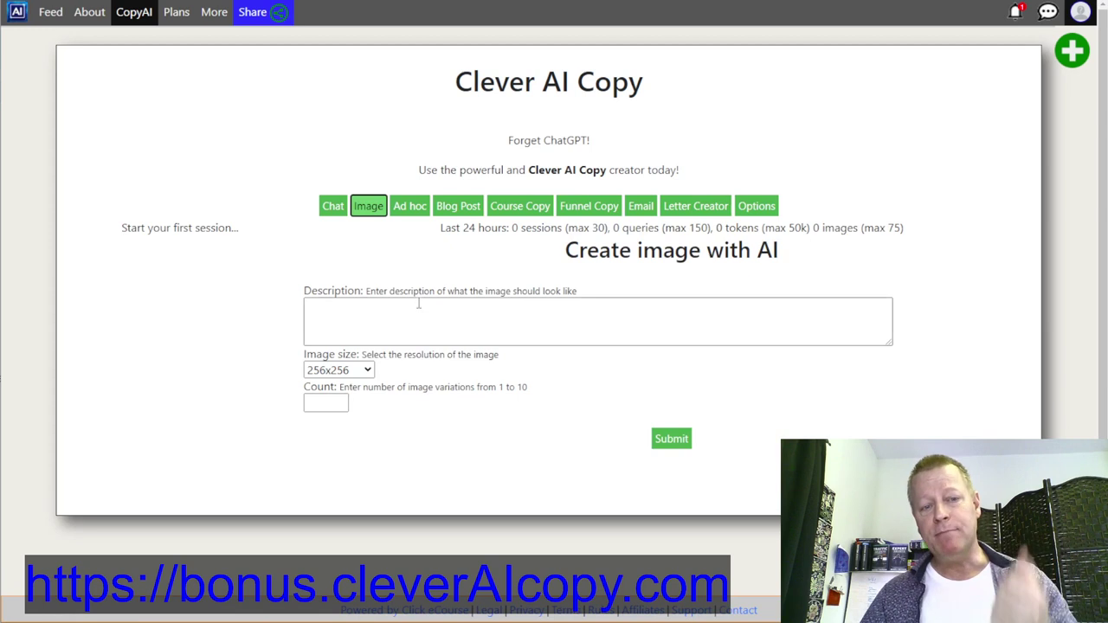
{"action": "left_click", "coordinate": [358, 317]}
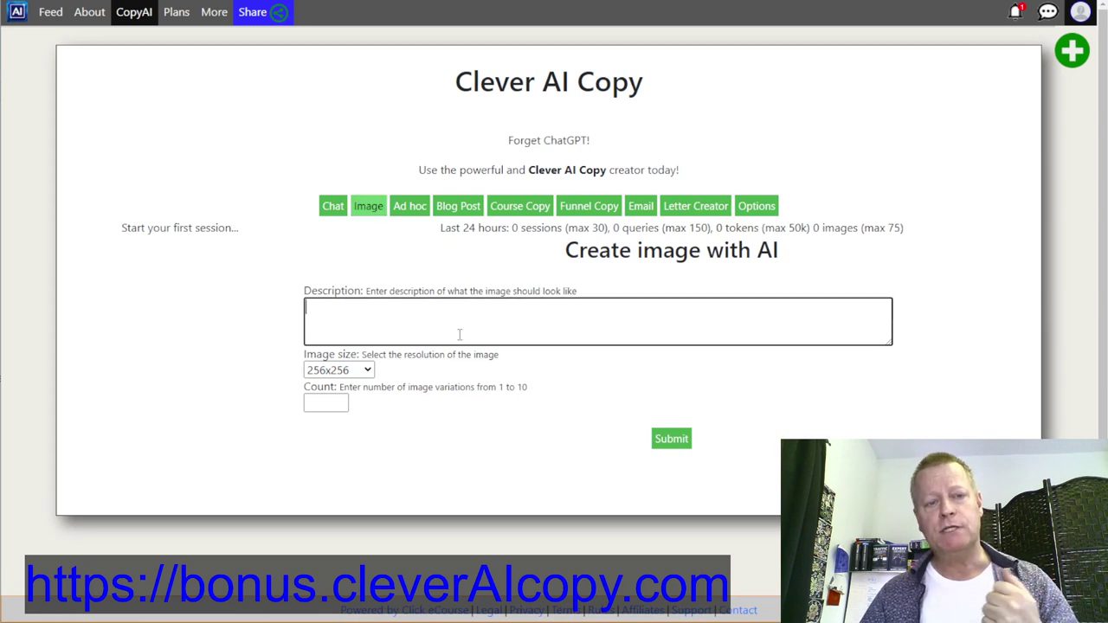
{"action": "left_click", "coordinate": [411, 210]}
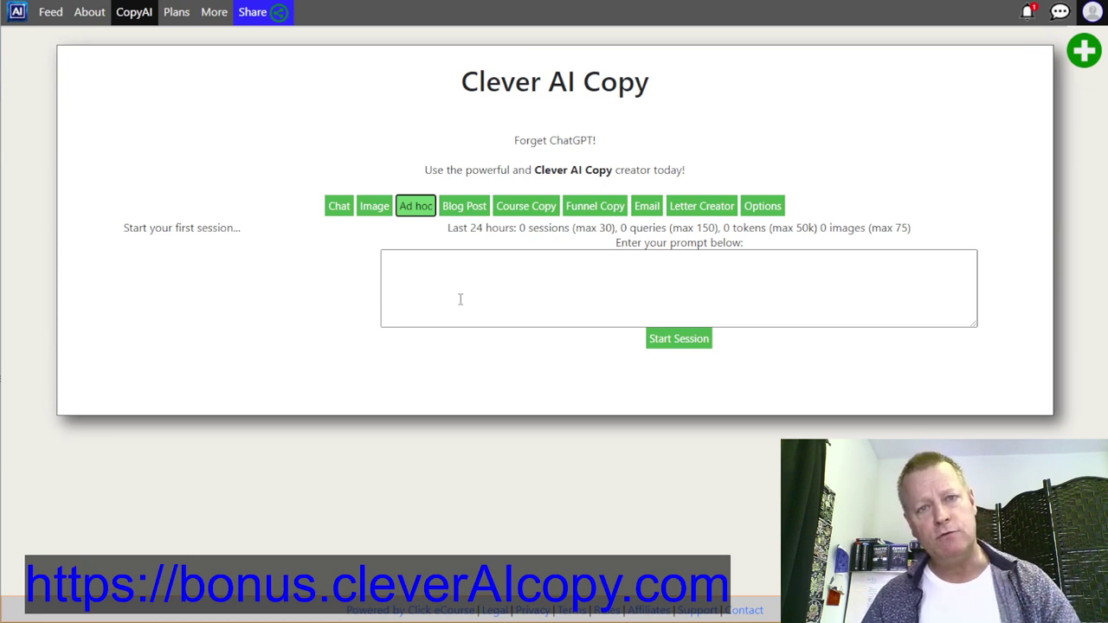
{"action": "left_click", "coordinate": [469, 308]}
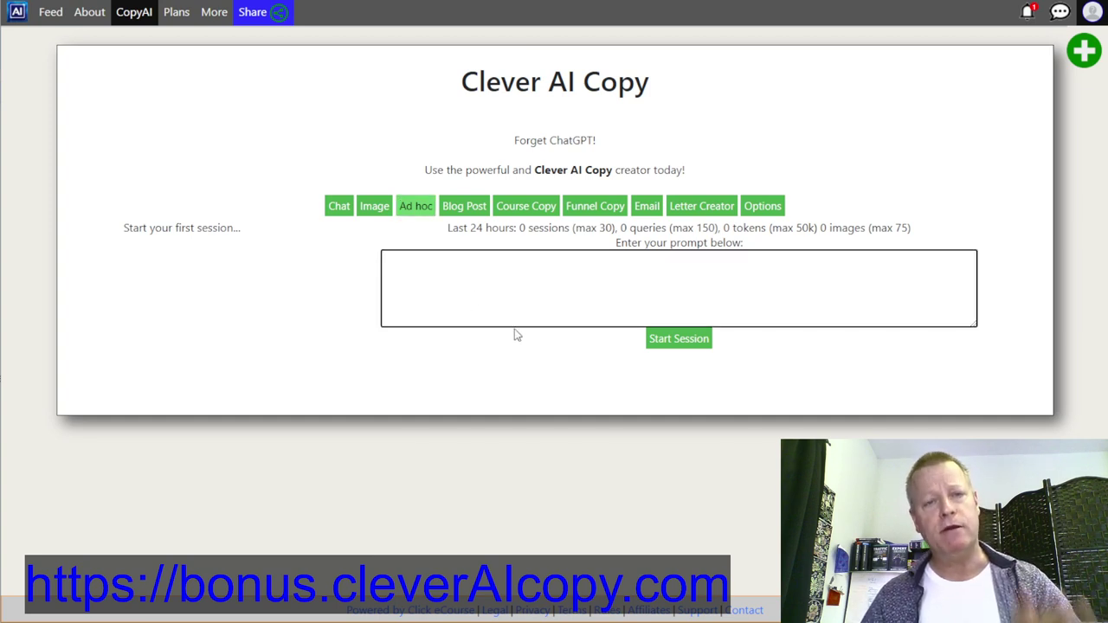
- Look over the blog post generator, then switch to the Course Copy form
{"action": "left_click", "coordinate": [466, 209]}
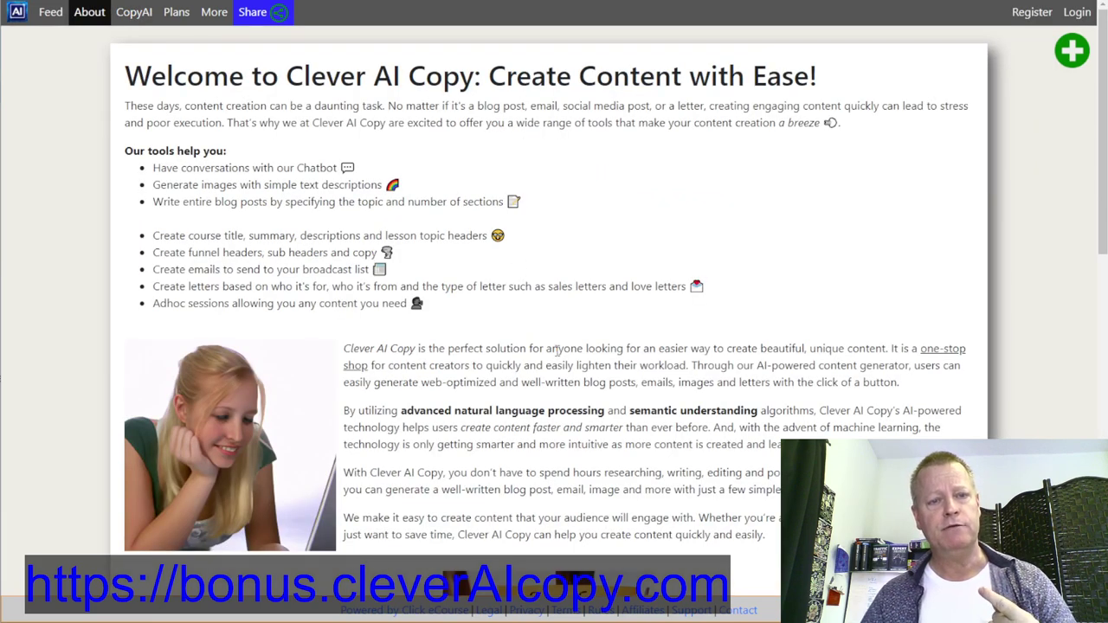
{"action": "scroll", "coordinate": [569, 340], "scroll_direction": "down", "scroll_amount": 4}
{"action": "scroll", "coordinate": [568, 340], "scroll_direction": "up", "scroll_amount": 4}
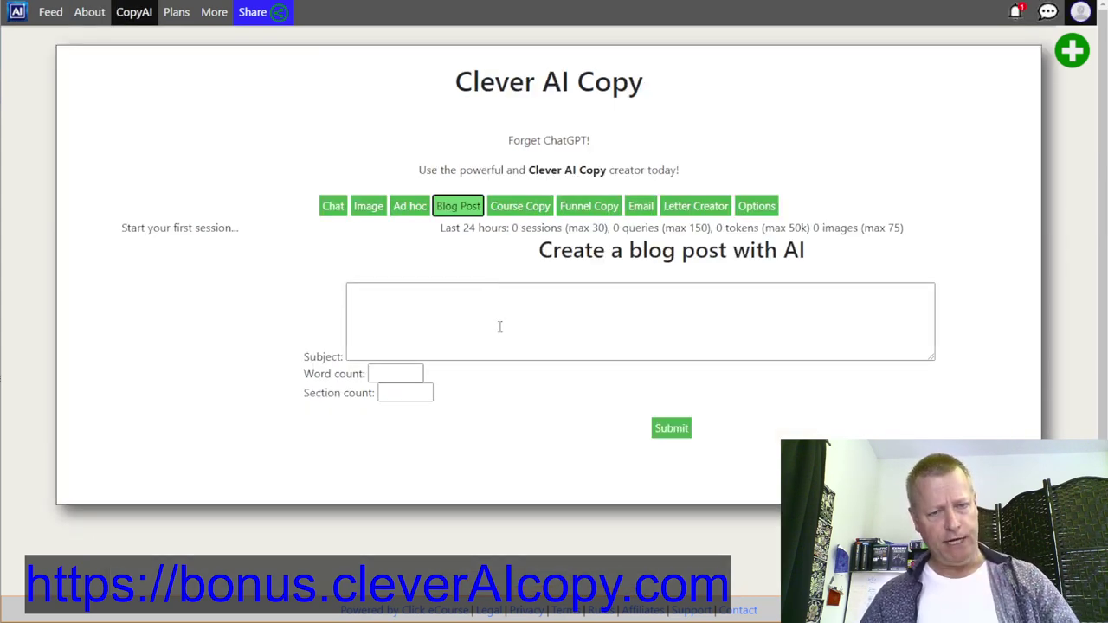
{"action": "left_click", "coordinate": [520, 210]}
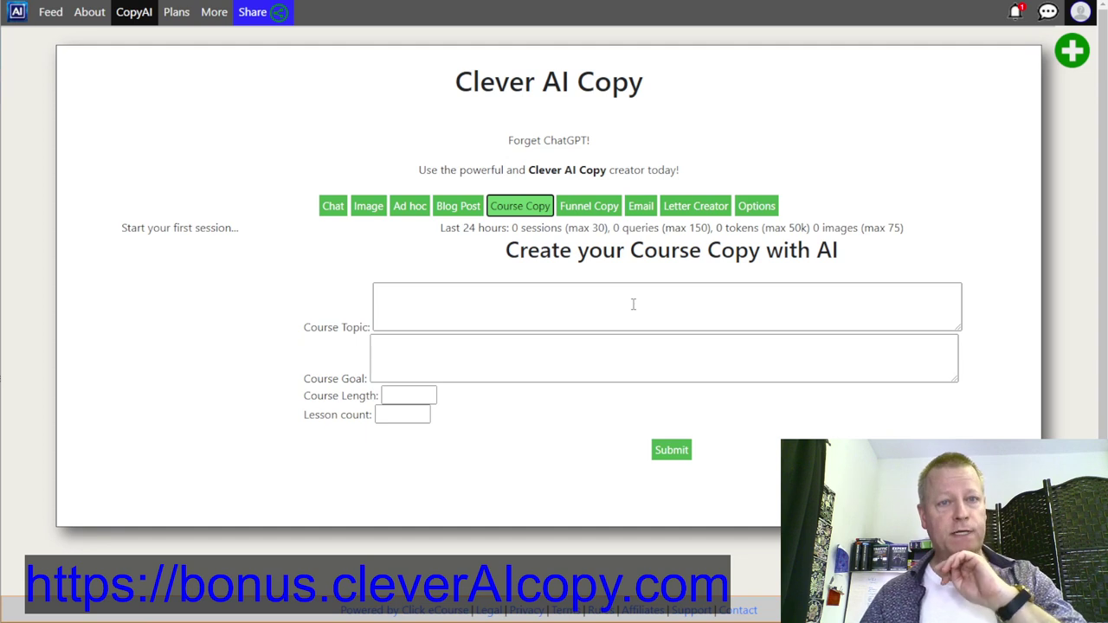
- In Course Copy options, keep AI Tone Friendly, set AI Level to High school, and focus AI Avatar
{"action": "left_click", "coordinate": [759, 210]}
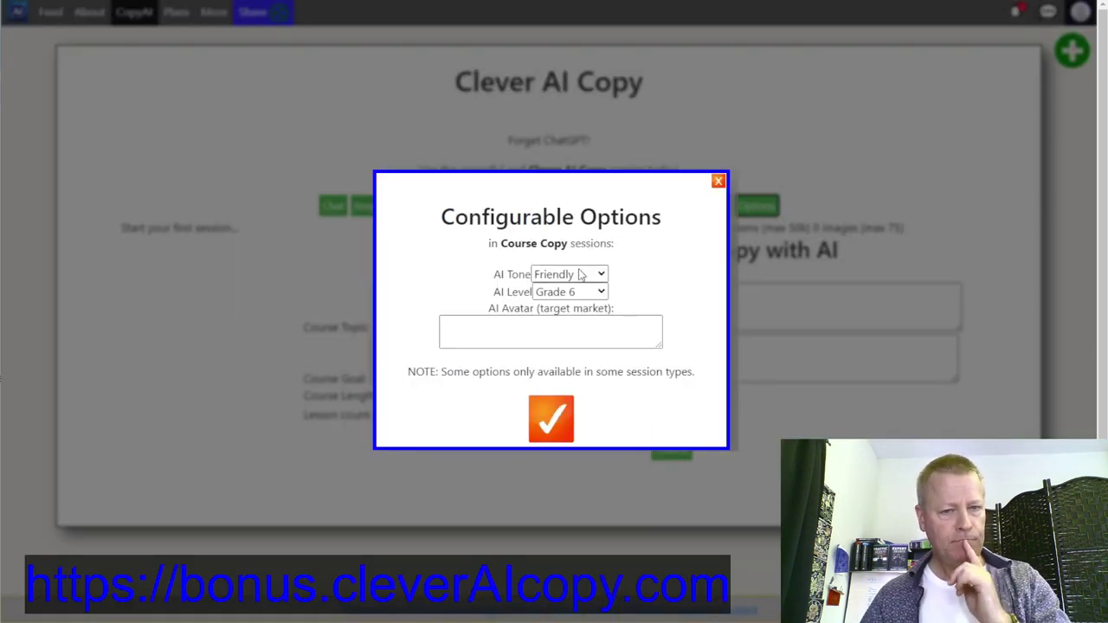
{"action": "left_click", "coordinate": [568, 277]}
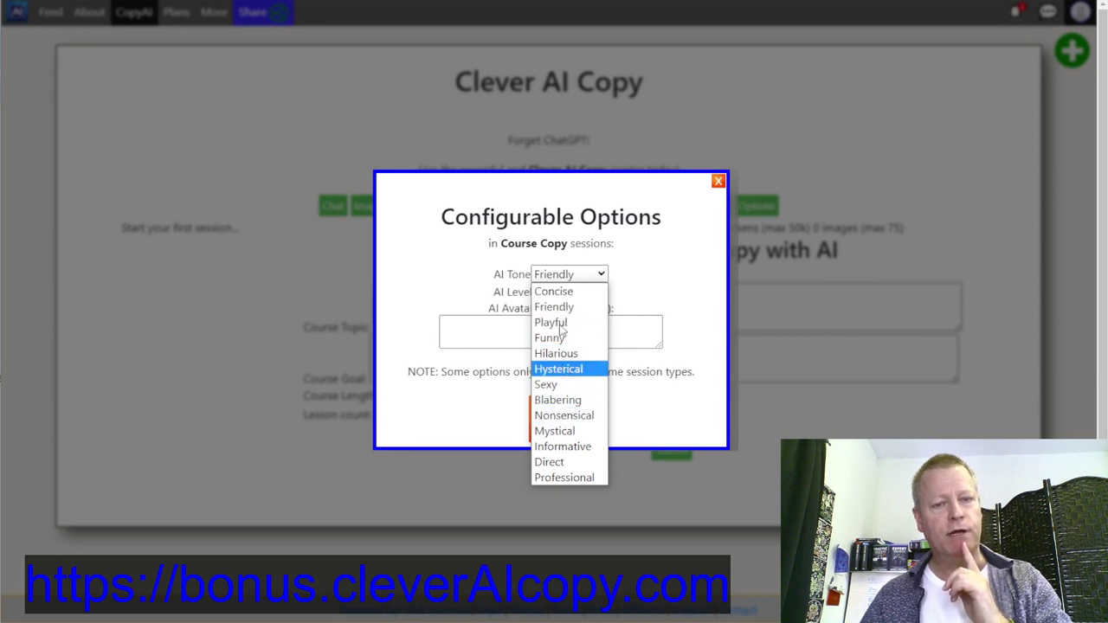
{"action": "left_click", "coordinate": [571, 277]}
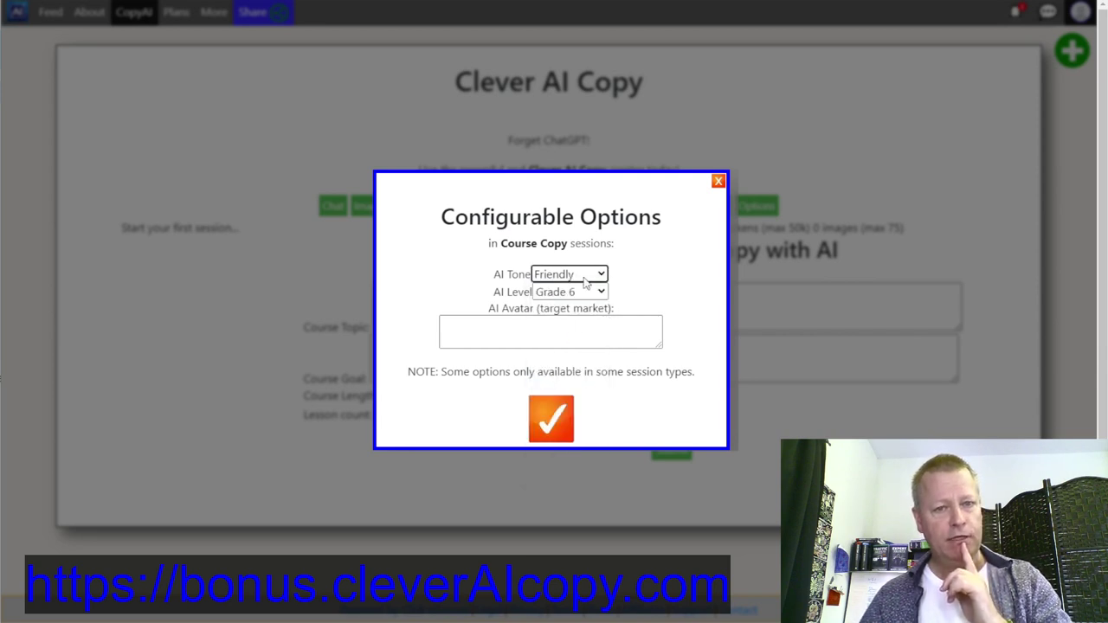
{"action": "left_click", "coordinate": [571, 292]}
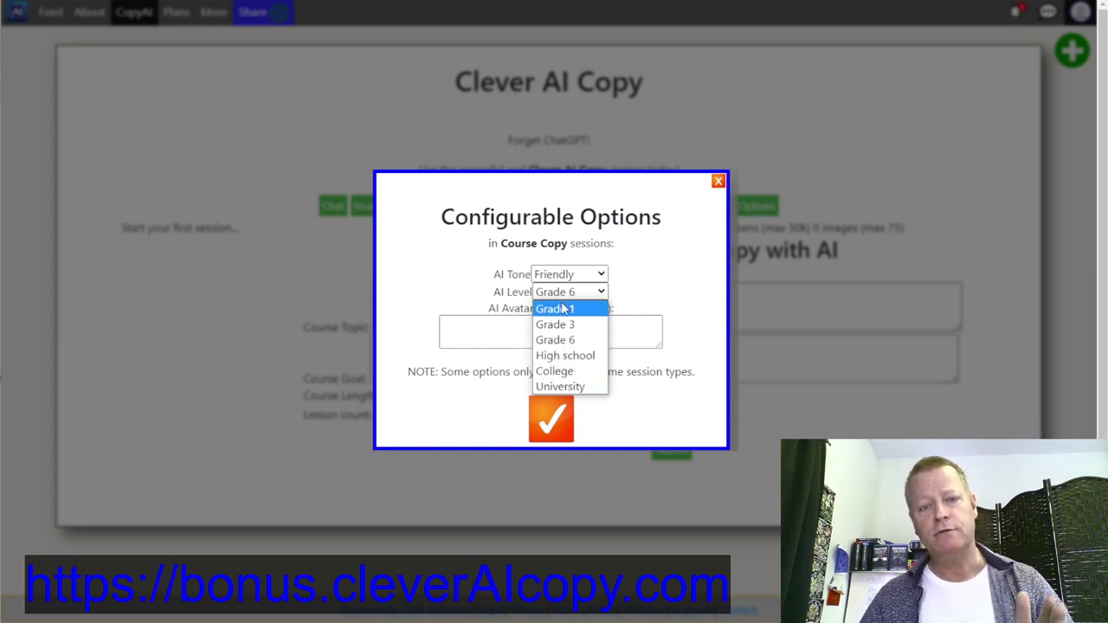
{"action": "left_click", "coordinate": [578, 356]}
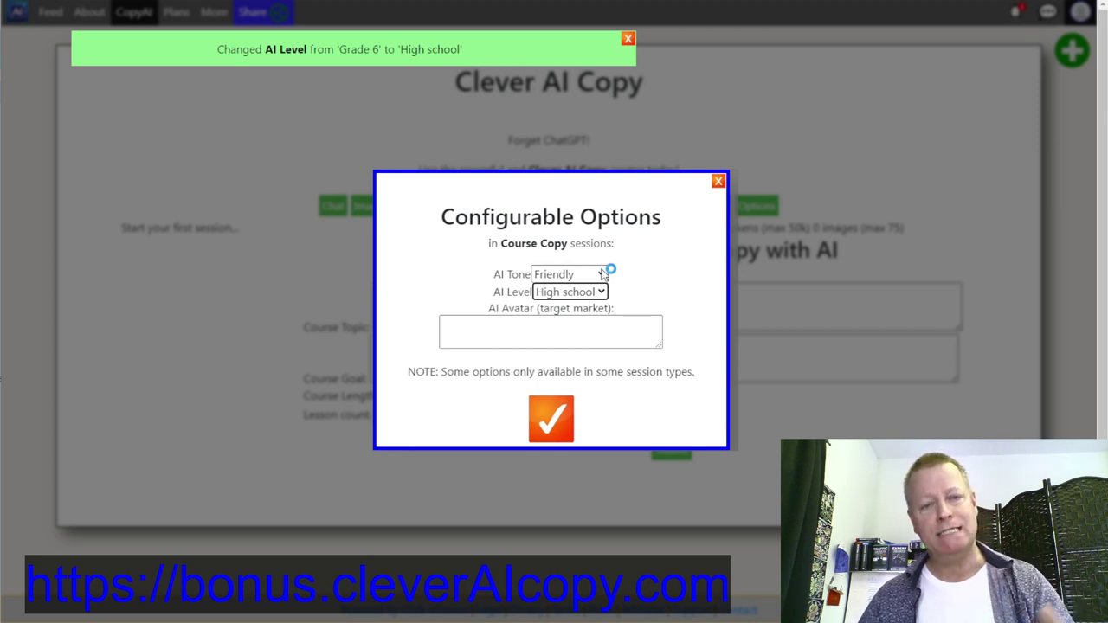
{"action": "left_click", "coordinate": [537, 338]}
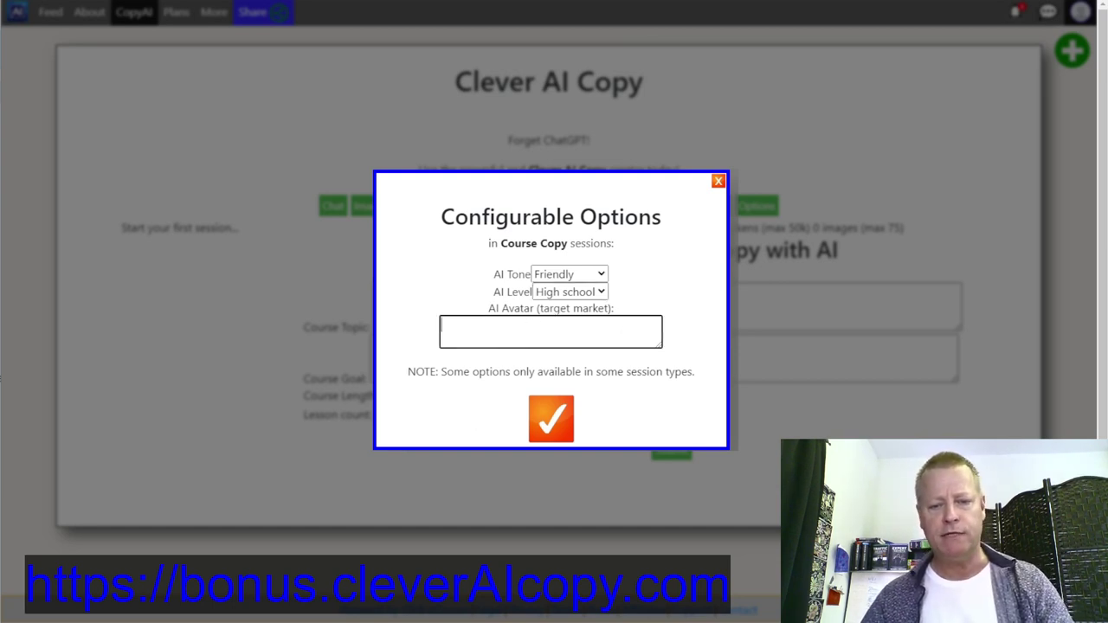
{"action": "key", "text": "alt+Tab"}
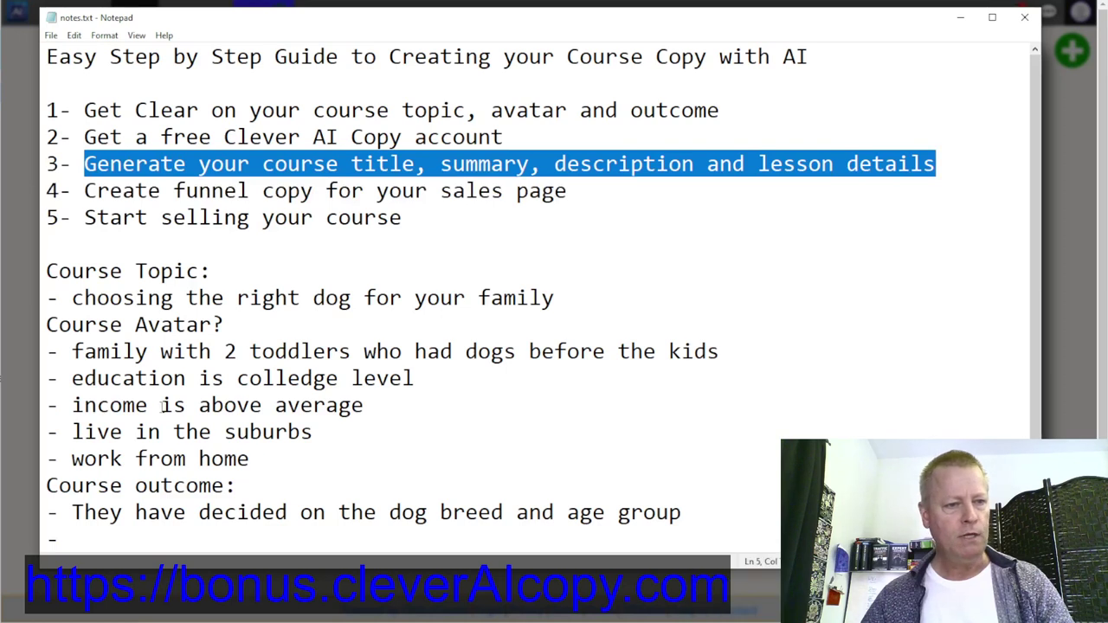
- Copy the five avatar lines from notes.txt into the AI Avatar box
{"action": "left_click_drag", "start_coordinate": [48, 351], "coordinate": [286, 452]}
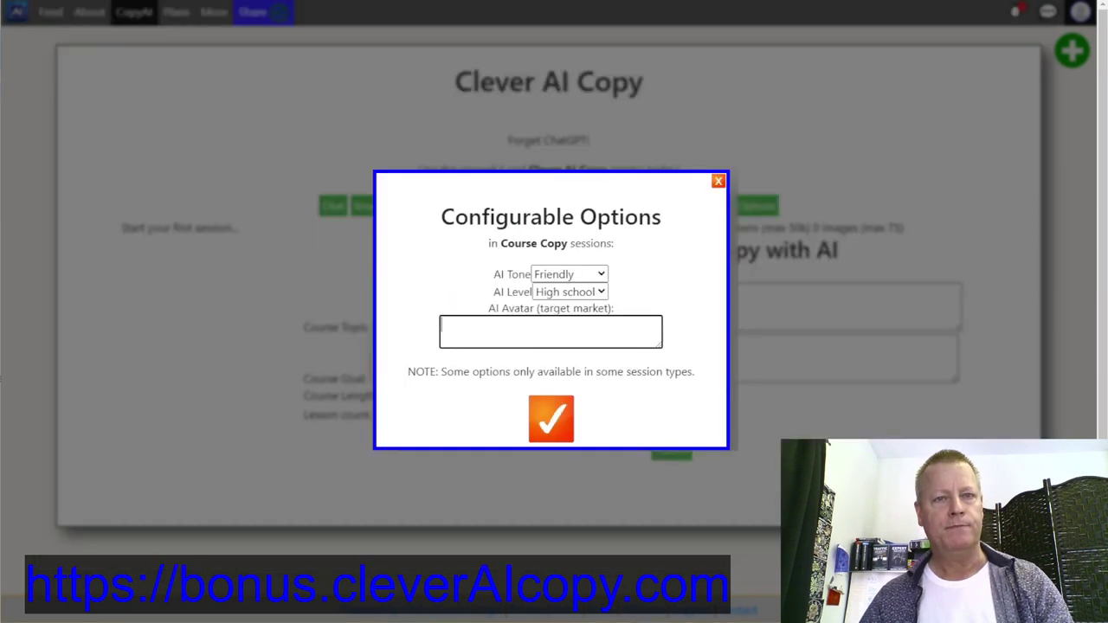
{"action": "key", "text": "alt+Tab"}
{"action": "left_click", "coordinate": [601, 332]}
{"action": "key", "text": "ctrl+v"}
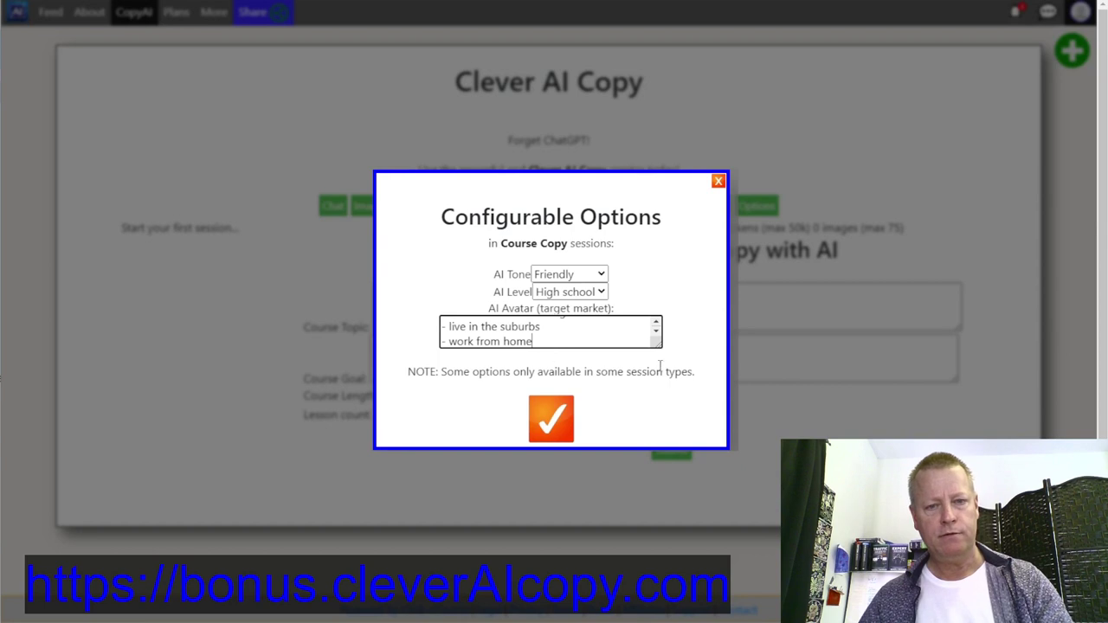
- Join the education and income lines with commas and correct 'colledge' to 'college'
{"action": "left_click_drag", "start_coordinate": [657, 345], "coordinate": [669, 446]}
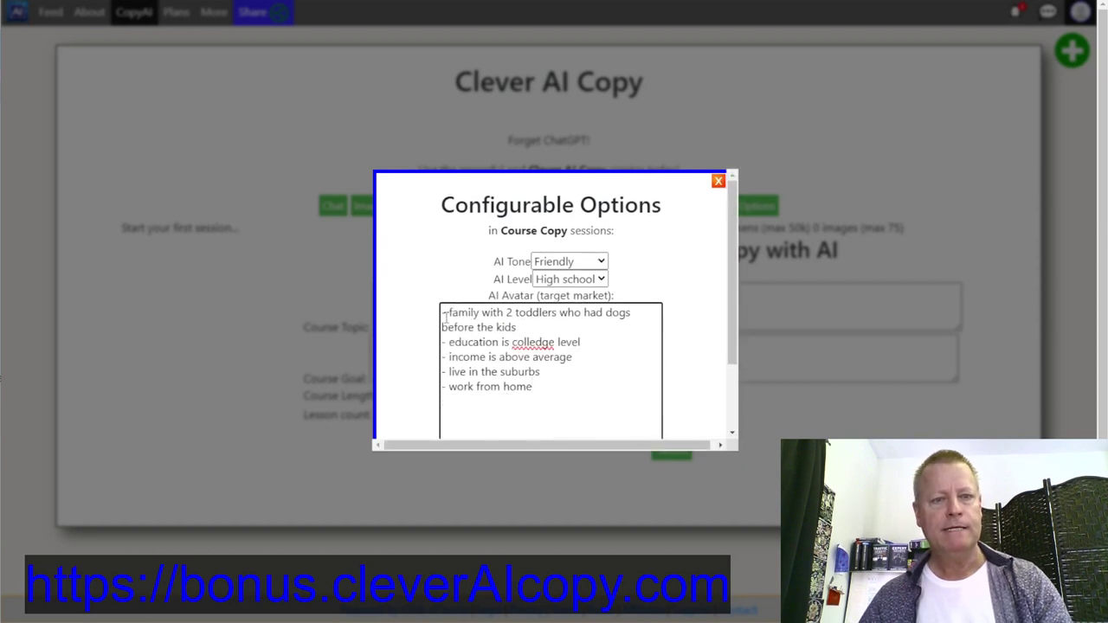
{"action": "left_click", "coordinate": [449, 342]}
{"action": "key", "text": "BackSpace"}
{"action": "key", "text": "BackSpace"}
{"action": "key", "text": "BackSpace"}
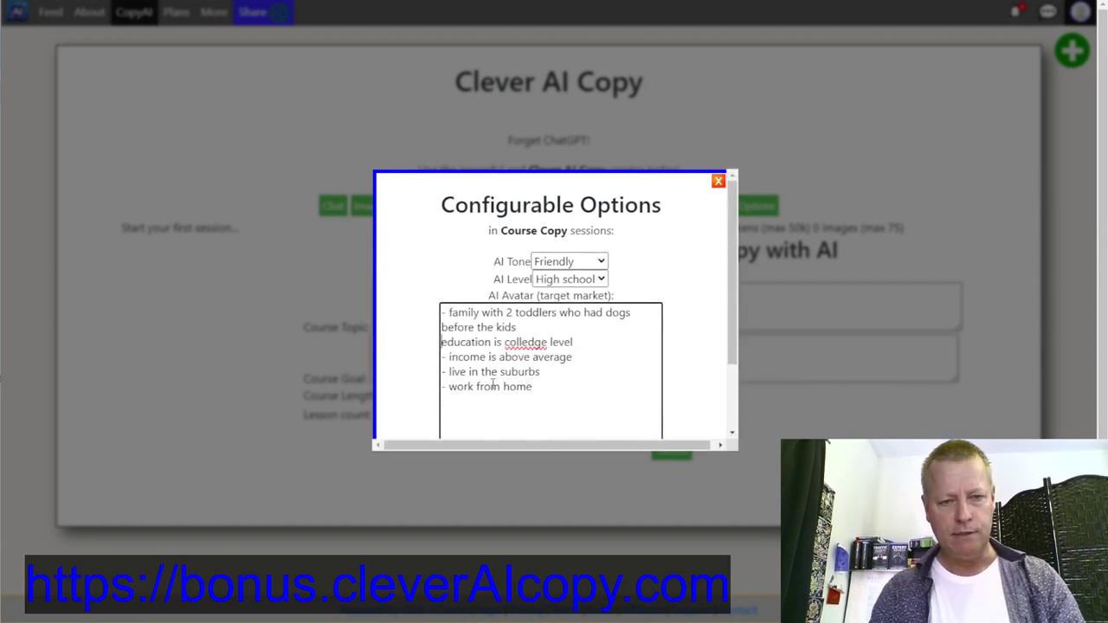
{"action": "type", "text": ", education is colledge level"}
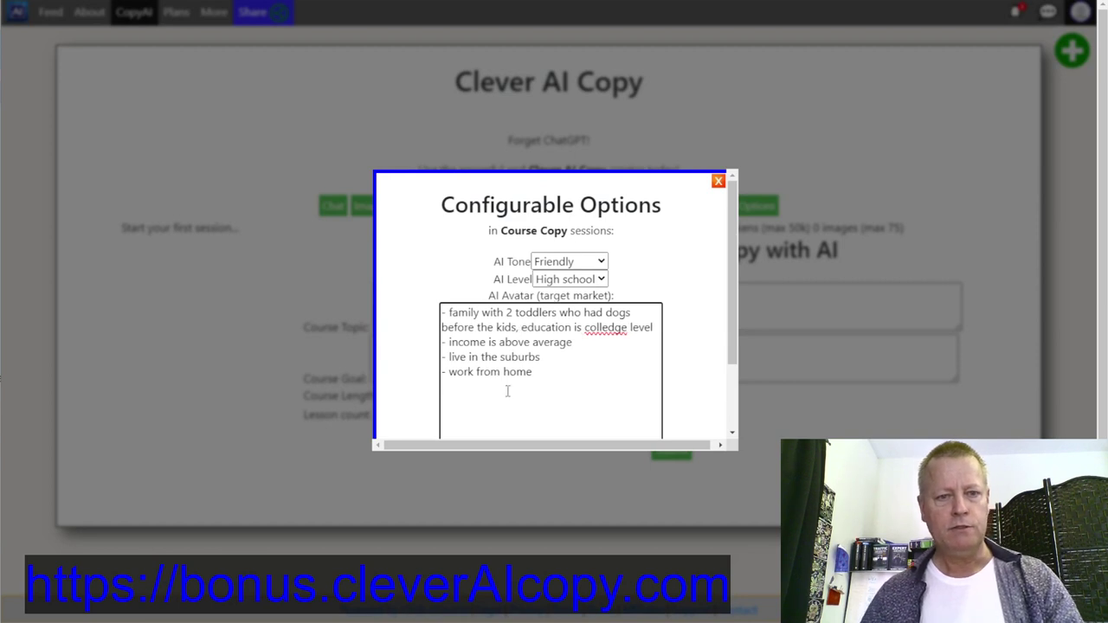
{"action": "left_click", "coordinate": [449, 342]}
{"action": "key", "text": "BackSpace"}
{"action": "key", "text": "BackSpace"}
{"action": "key", "text": "BackSpace"}
{"action": "type", "text": ", income is above average"}
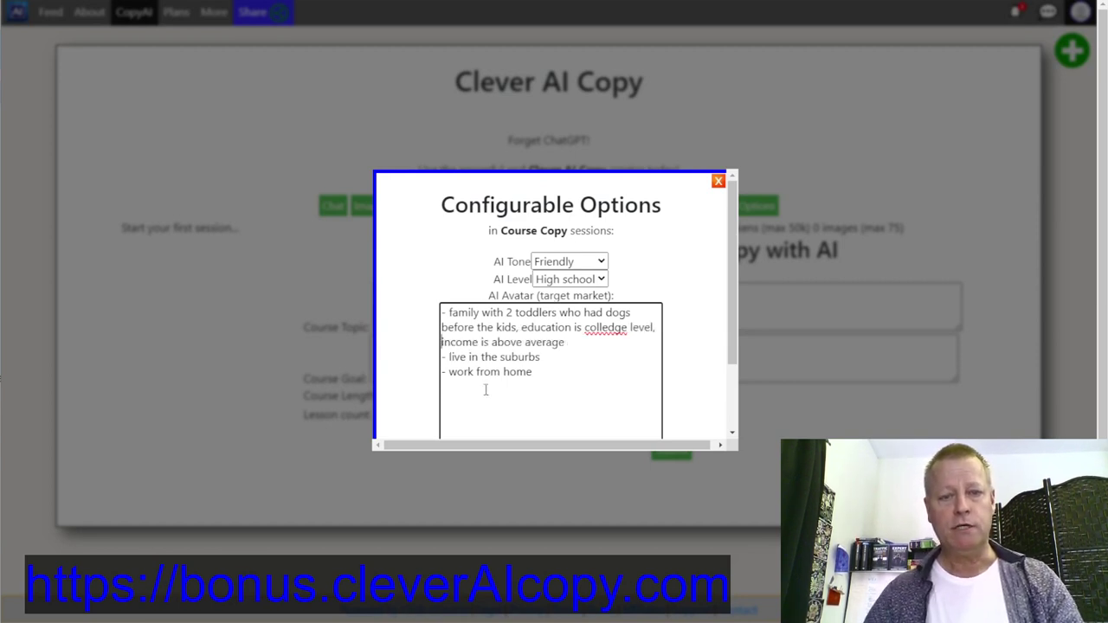
{"action": "right_click", "coordinate": [607, 329]}
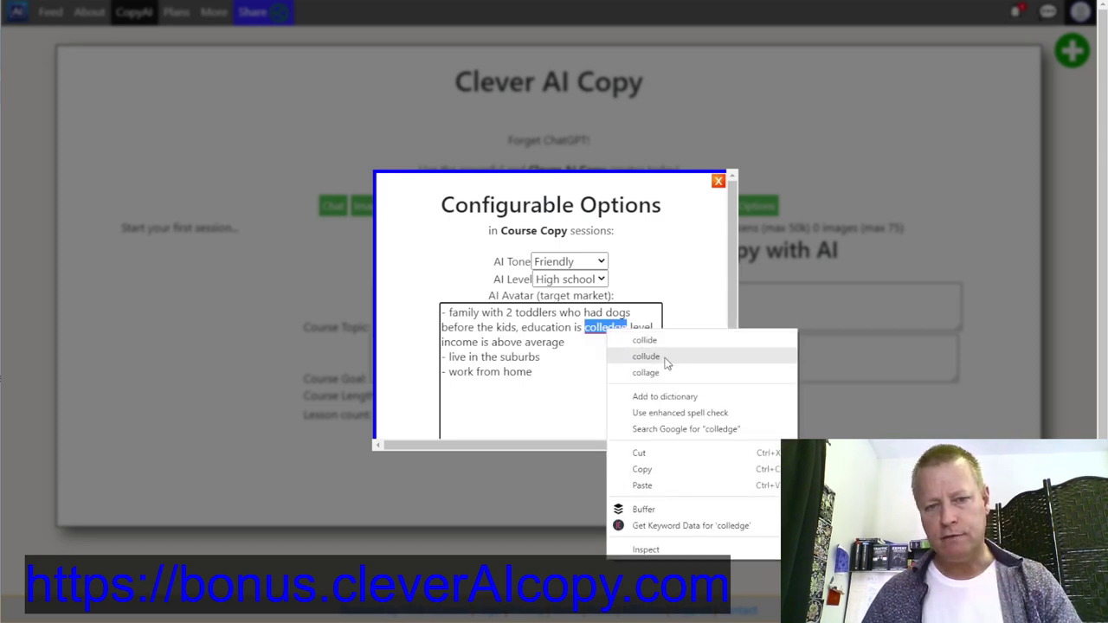
{"action": "left_click", "coordinate": [600, 347]}
{"action": "left_click", "coordinate": [614, 326]}
{"action": "key", "text": "BackSpace"}
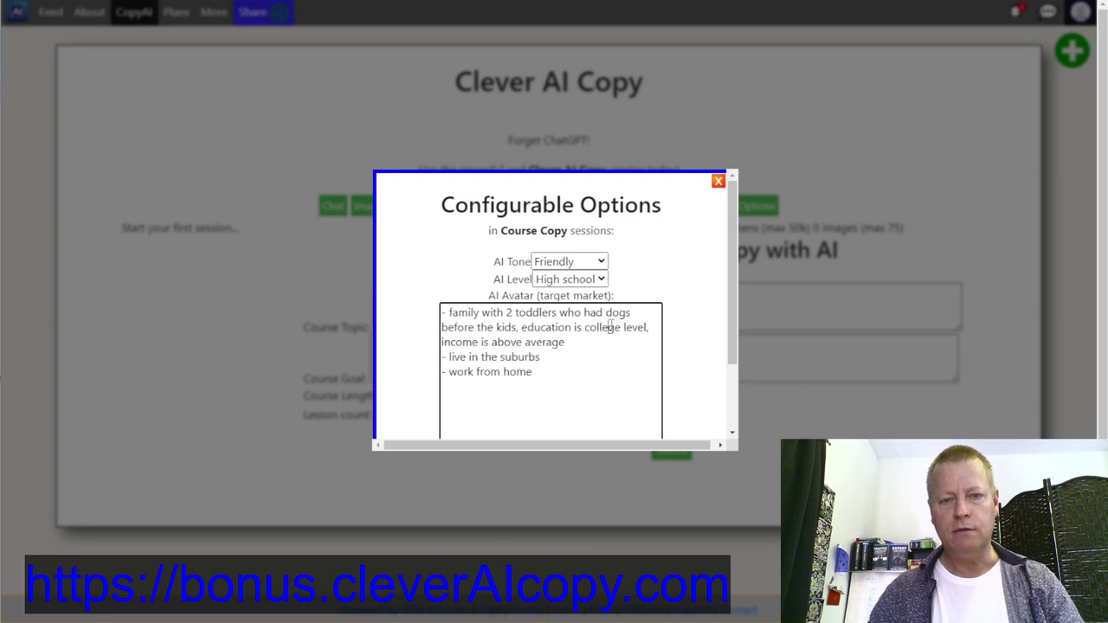
- Merge the suburbs and 'and works from home' lines, and capitalize 'Family'
{"action": "left_click", "coordinate": [448, 356]}
{"action": "key", "text": "BackSpace"}
{"action": "key", "text": "BackSpace"}
{"action": "key", "text": "BackSpace"}
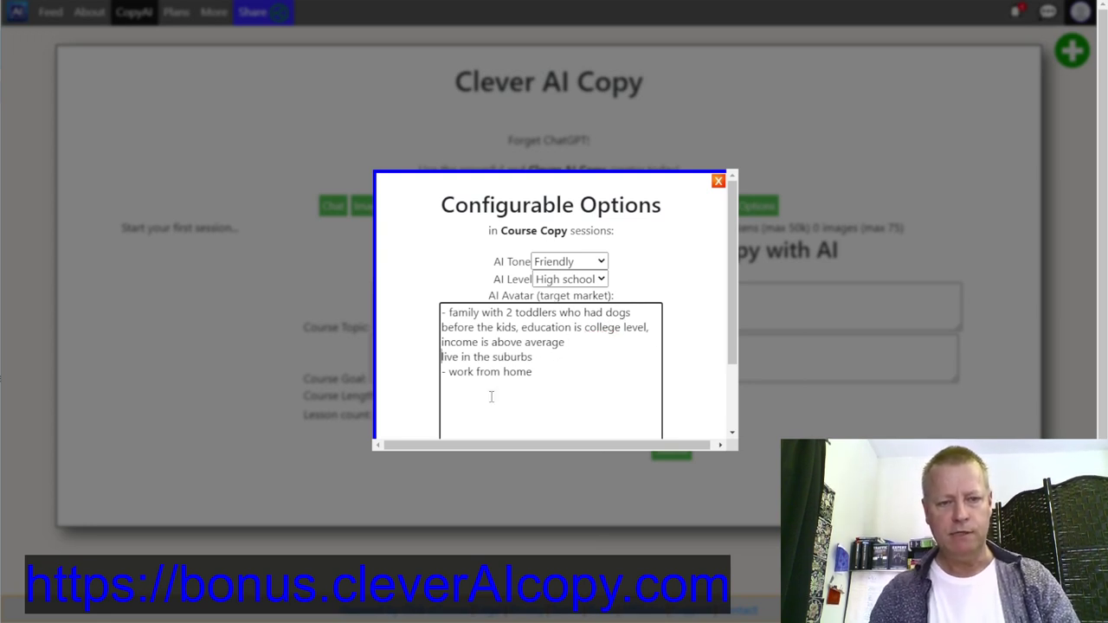
{"action": "type", "text": ", live in the suburbs"}
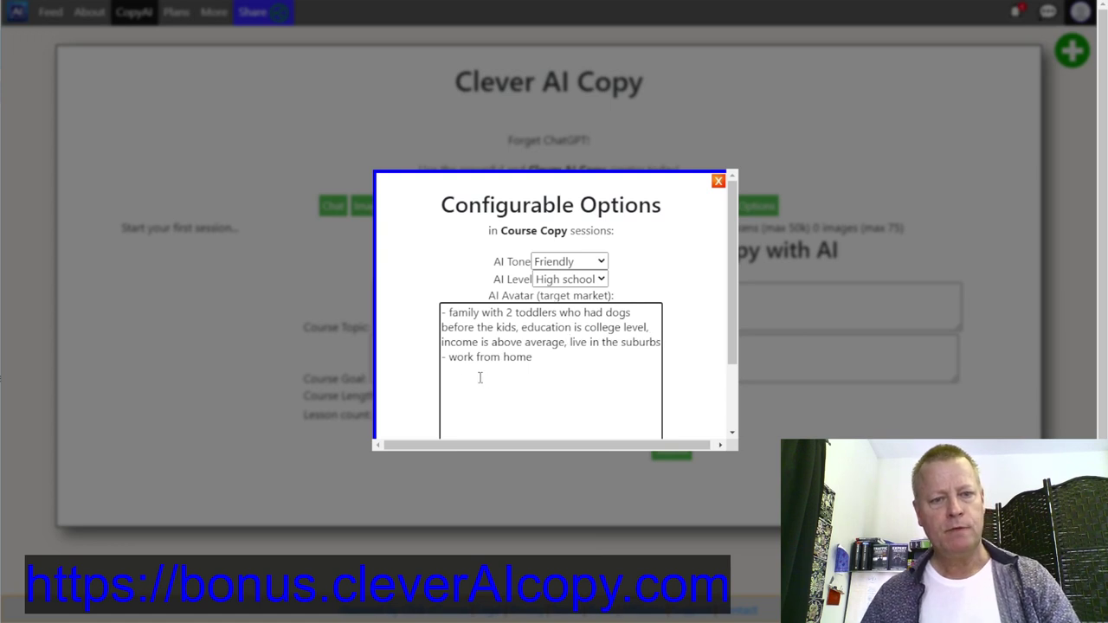
{"action": "left_click", "coordinate": [449, 357]}
{"action": "key", "text": "BackSpace"}
{"action": "key", "text": "BackSpace"}
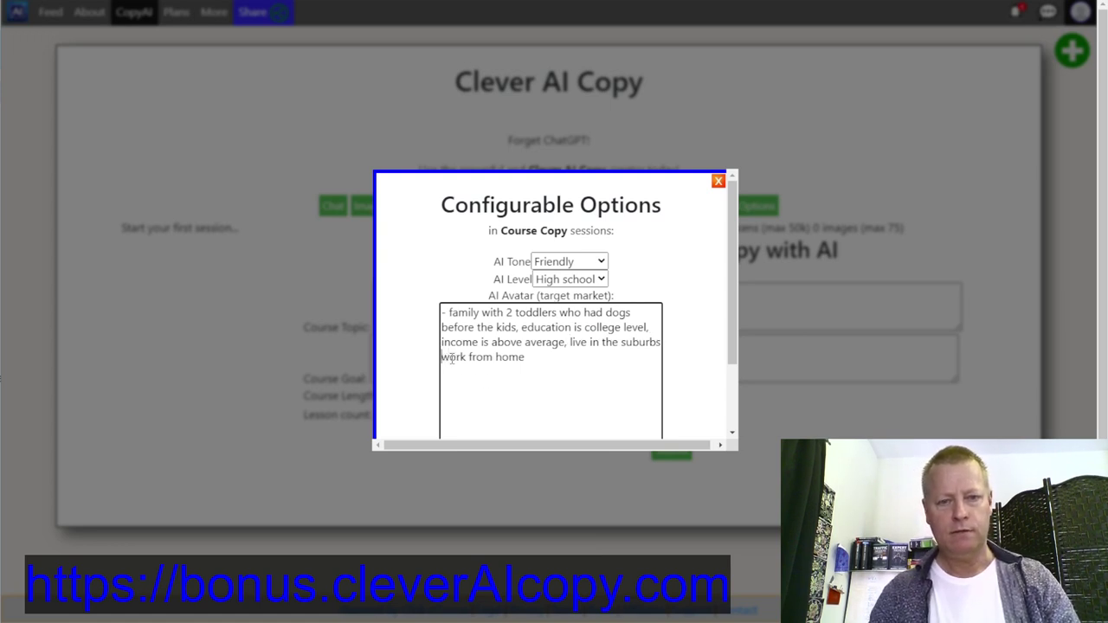
{"action": "key", "text": "BackSpace"}
{"action": "type", "text": "and"}
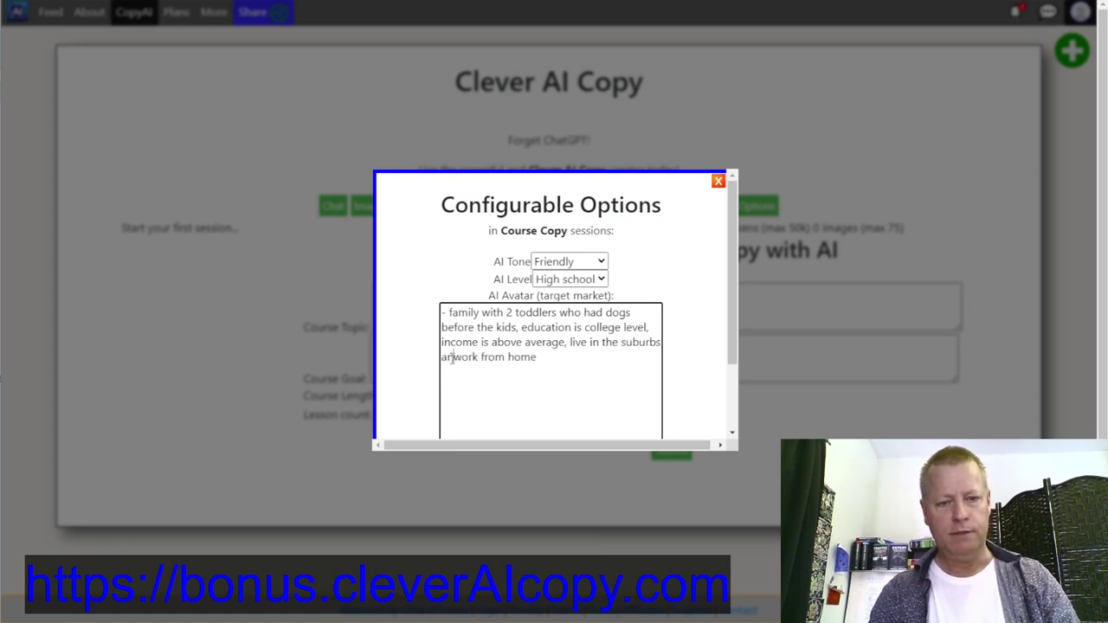
{"action": "key", "text": "Right"}
{"action": "key", "text": "Right"}
{"action": "key", "text": "Right"}
{"action": "key", "text": "Right"}
{"action": "type", "text": "s"}
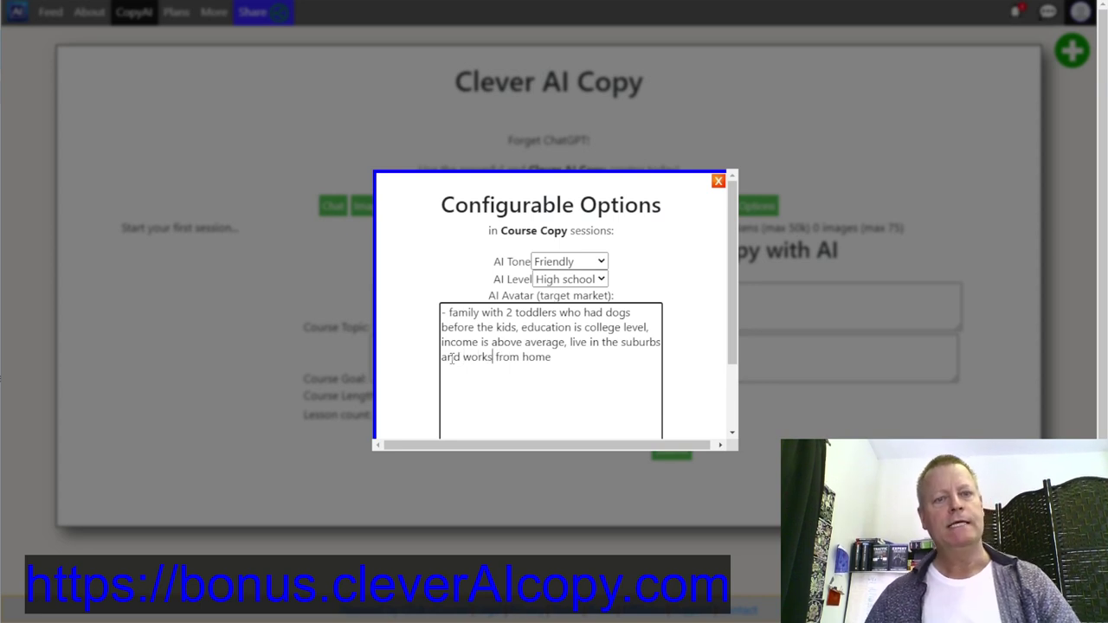
{"action": "left_click_drag", "start_coordinate": [453, 315], "coordinate": [422, 314]}
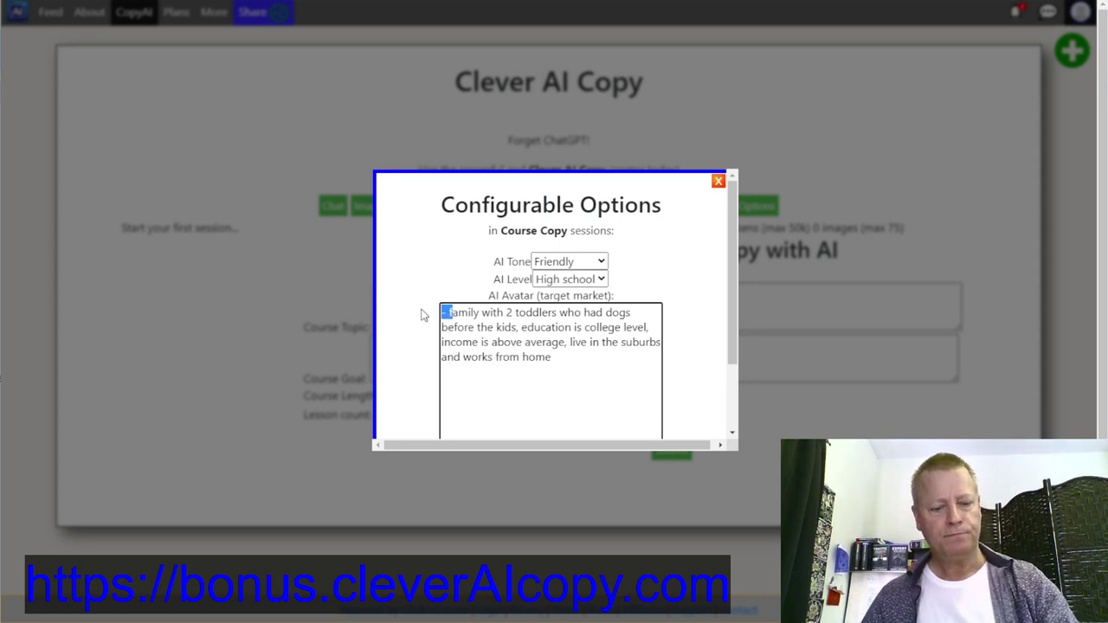
{"action": "type", "text": "F"}
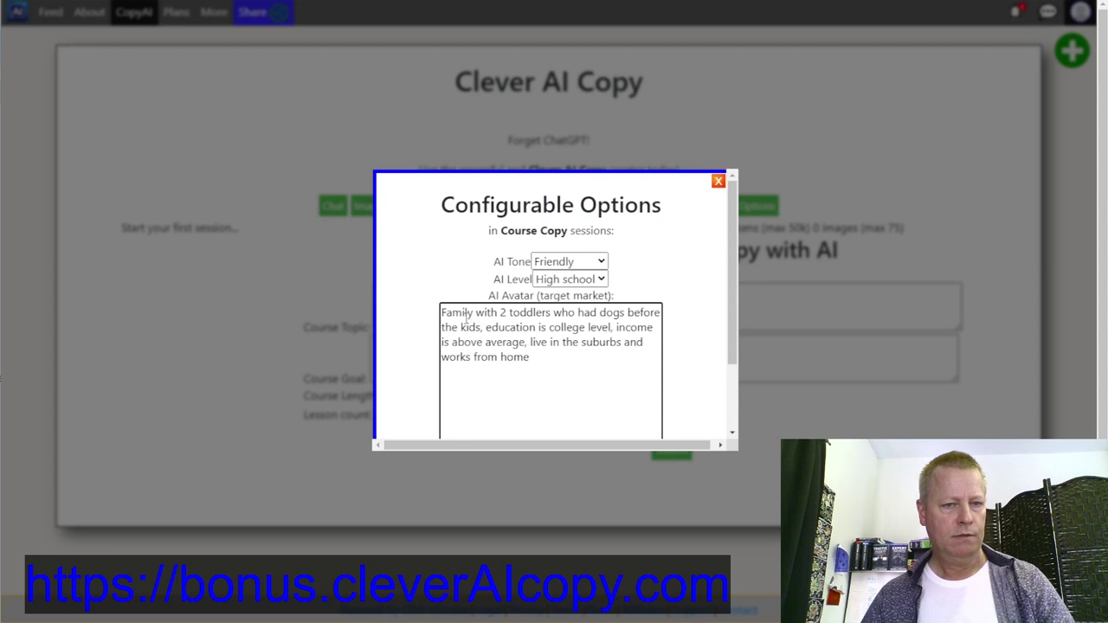
{"action": "double_click", "coordinate": [457, 314]}
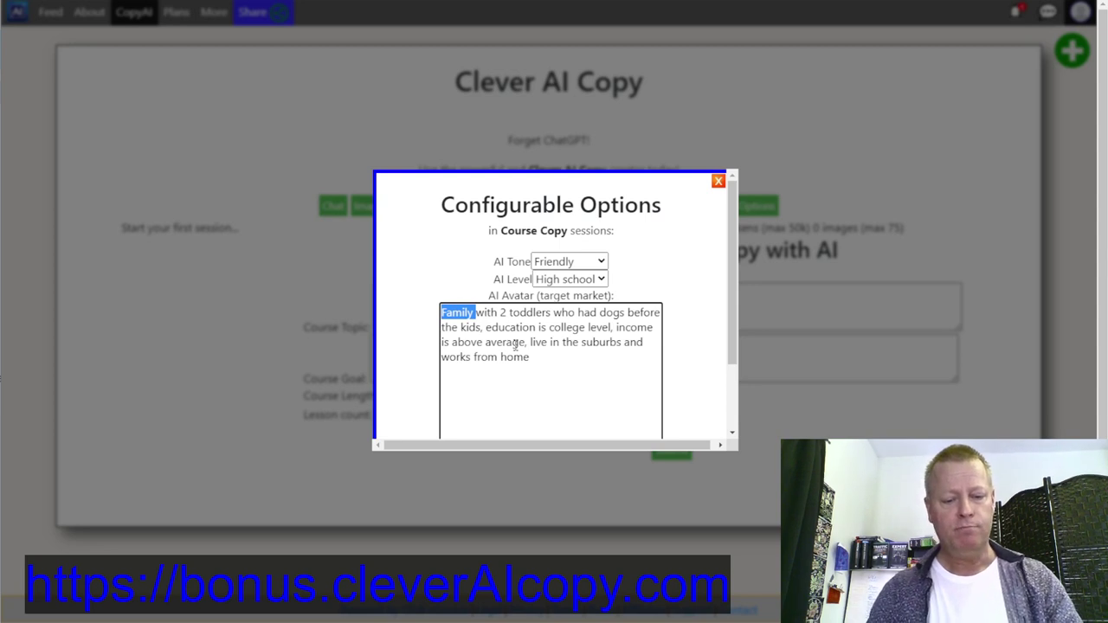
- Start the avatar with 'Married mother' and reword the education part to 'she is… has college degree'
{"action": "type", "text": "Married moth"}
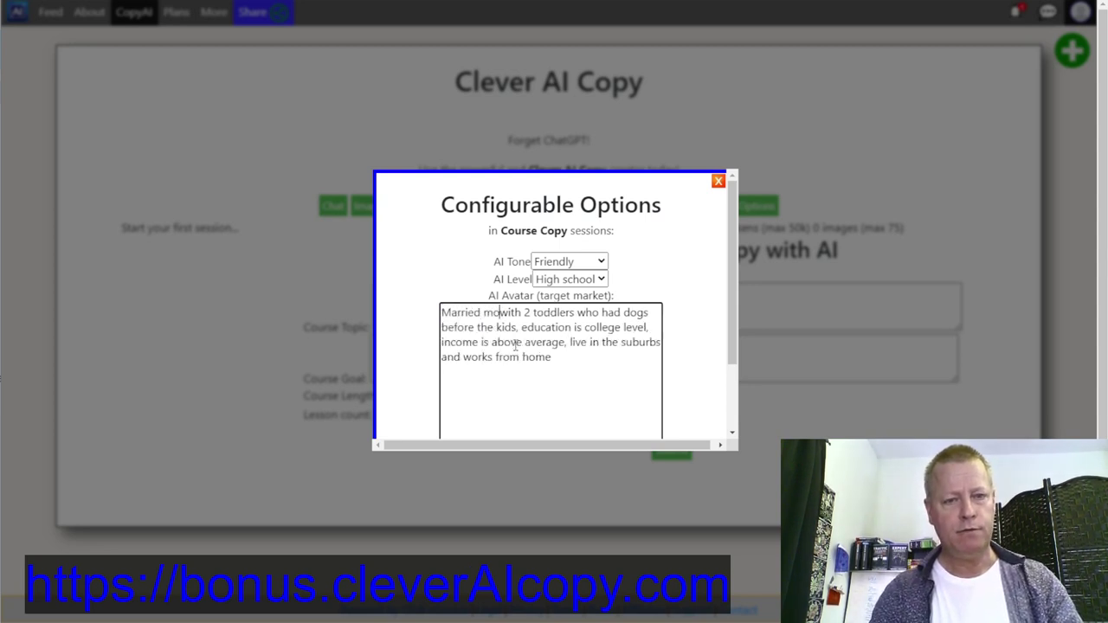
{"action": "type", "text": "er"}
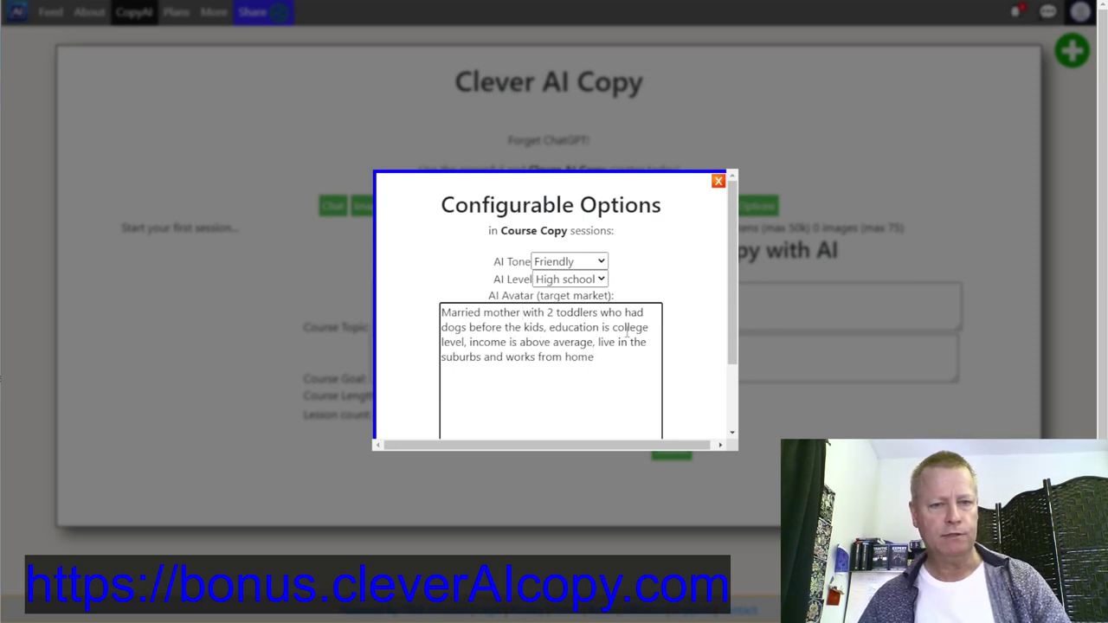
{"action": "left_click", "coordinate": [545, 329]}
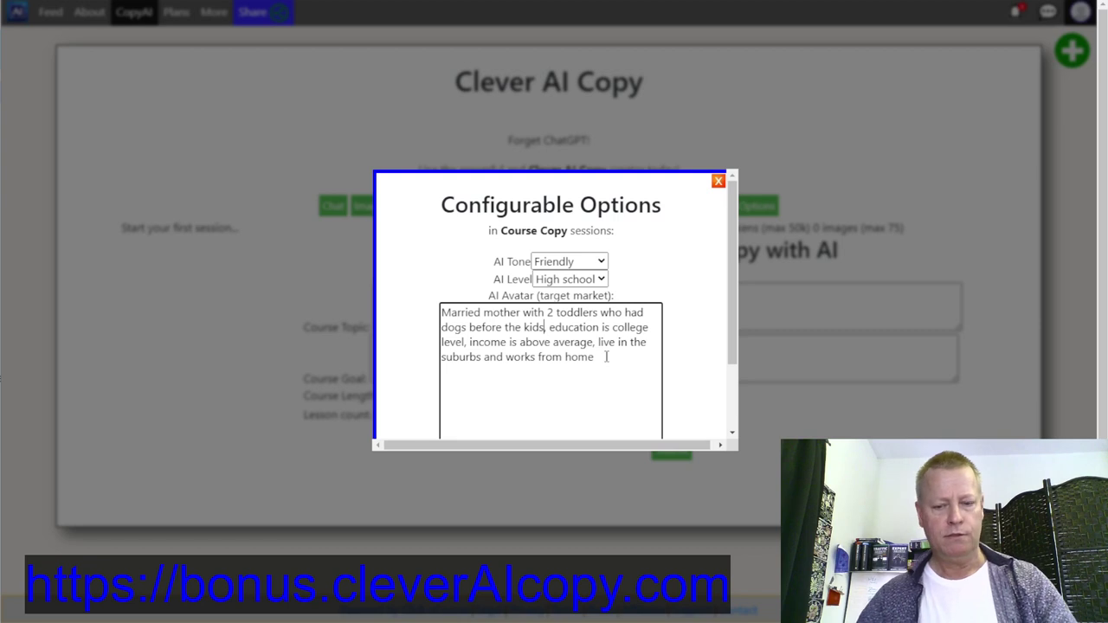
{"action": "key", "text": "BackSpace"}
{"action": "type", "text": "sh"}
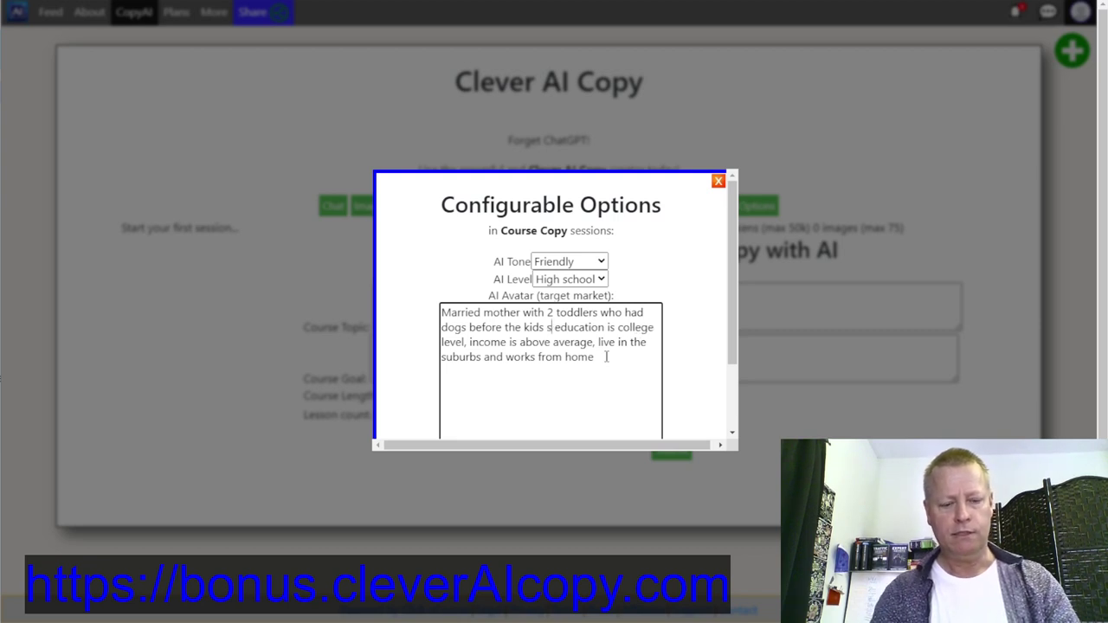
{"action": "type", "text": "e is"}
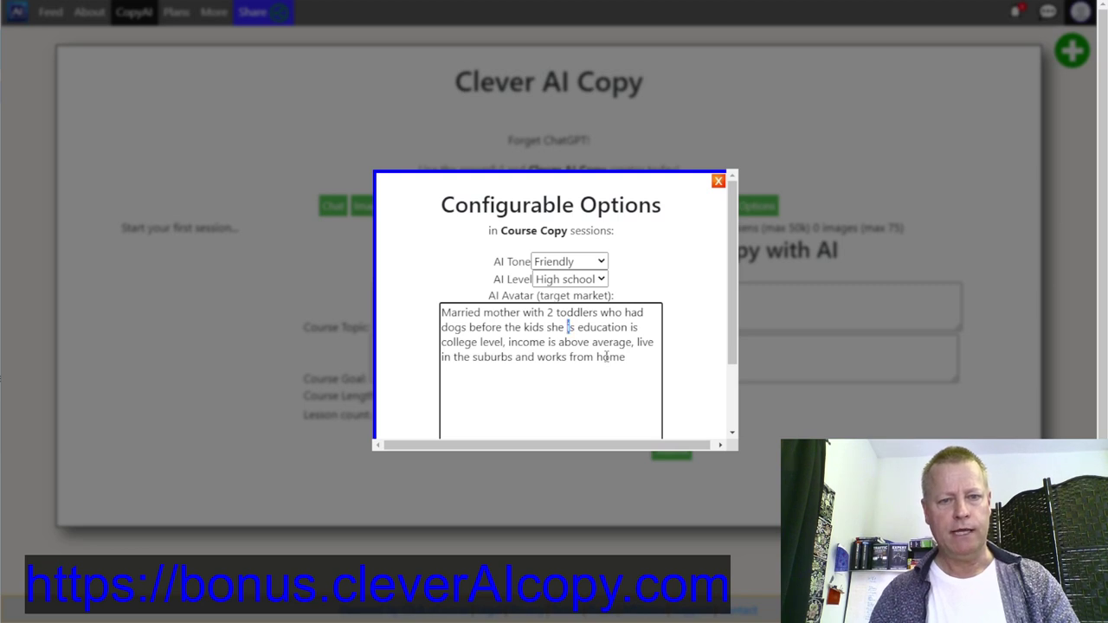
{"action": "key", "text": "shift+Right"}
{"action": "key", "text": "shift+Right"}
{"action": "key", "text": "shift+Right"}
{"action": "key", "text": "shift+Right"}
{"action": "key", "text": "shift+Right"}
{"action": "key", "text": "shift+Right"}
{"action": "key", "text": "shift+Right"}
{"action": "key", "text": "shift+Right"}
{"action": "key", "text": "shift+Right"}
{"action": "key", "text": "shift+Right"}
{"action": "key", "text": "shift+Right"}
{"action": "key", "text": "shift+Right"}
{"action": "key", "text": "shift+Right"}
{"action": "key", "text": "shift+Right"}
{"action": "key", "text": "shift+Right"}
{"action": "key", "text": "shift+Right"}
{"action": "key", "text": "shift+Right"}
{"action": "key", "text": "shift+Left"}
{"action": "key", "text": "BackSpace"}
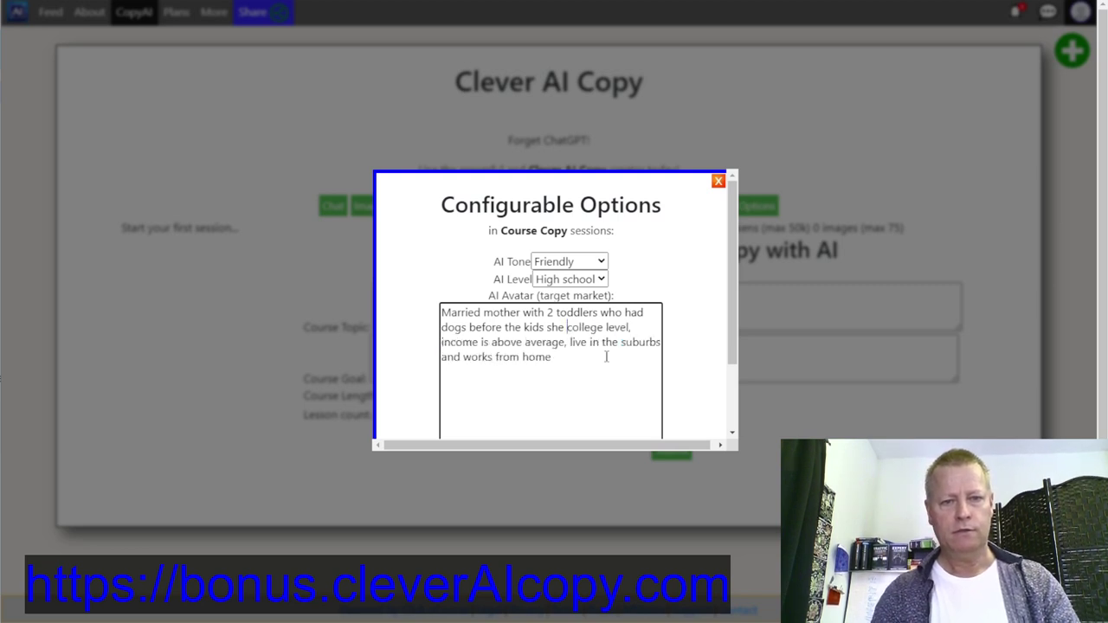
{"action": "type", "text": "has"}
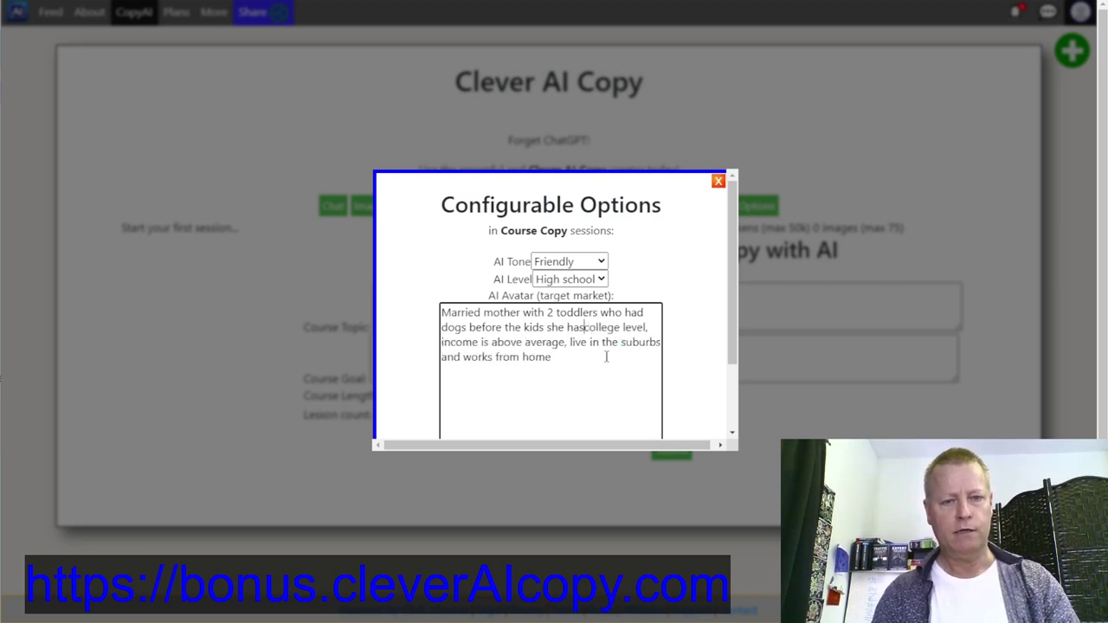
{"action": "key", "text": "Right"}
{"action": "key", "text": "Right"}
{"action": "key", "text": "Right"}
{"action": "key", "text": "Right"}
{"action": "key", "text": "Right"}
{"action": "key", "text": "Right"}
{"action": "key", "text": "BackSpace"}
{"action": "key", "text": "BackSpace"}
{"action": "key", "text": "BackSpace"}
{"action": "key", "text": "BackSpace"}
{"action": "type", "text": "degree"}
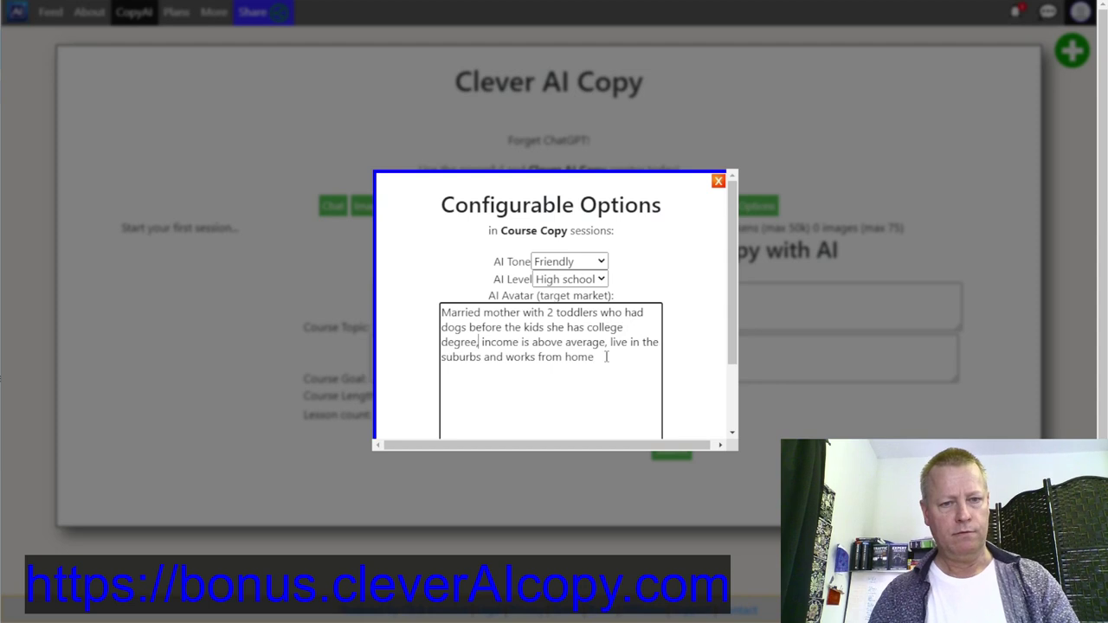
- Reword the rest to 'her income… average, she lives…', end with a period, and save the avatar
{"action": "key", "text": "Right"}
{"action": "key", "text": "Right"}
{"action": "type", "text": "her"}
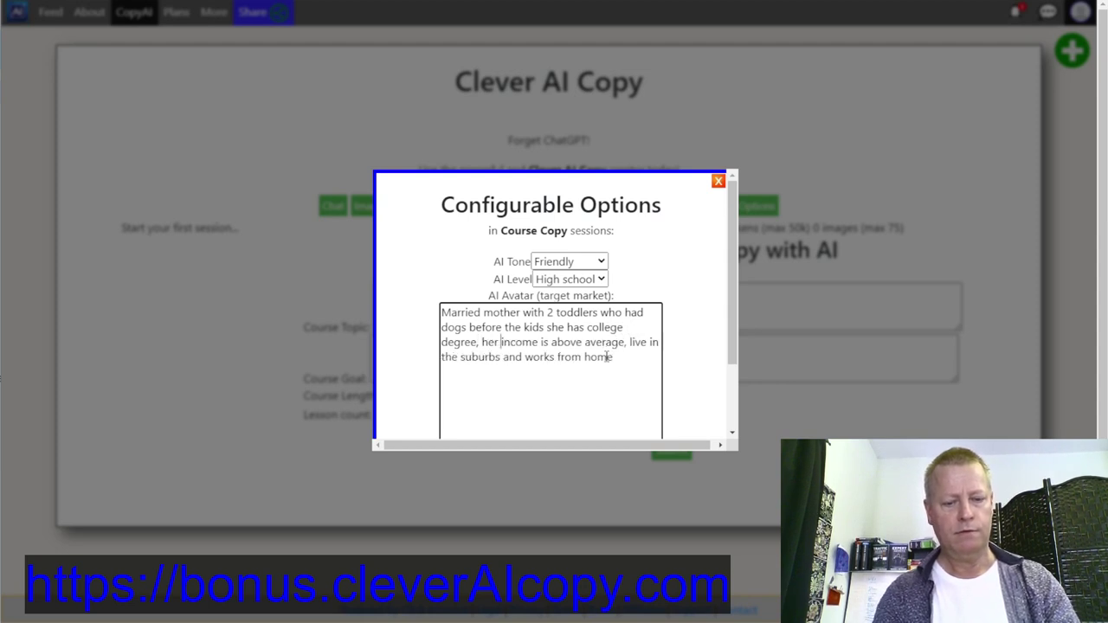
{"action": "key", "text": "Right"}
{"action": "key", "text": "Right"}
{"action": "key", "text": "Right"}
{"action": "key", "text": "Right"}
{"action": "key", "text": "Right"}
{"action": "key", "text": "Right"}
{"action": "key", "text": "Right"}
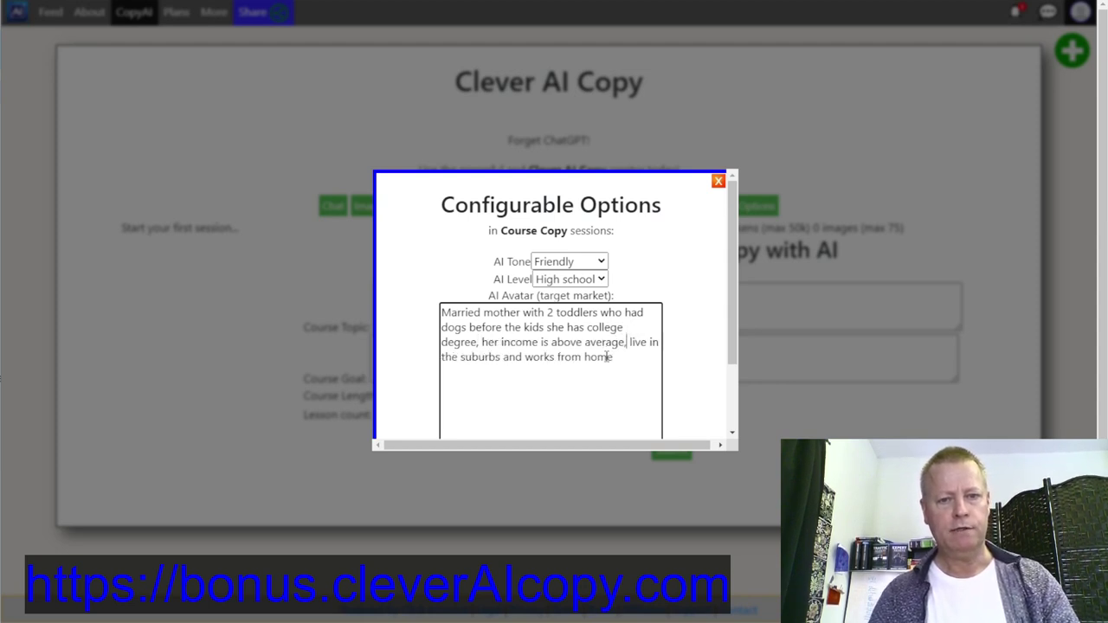
{"action": "key", "text": "BackSpace"}
{"action": "type", "text": ", she"}
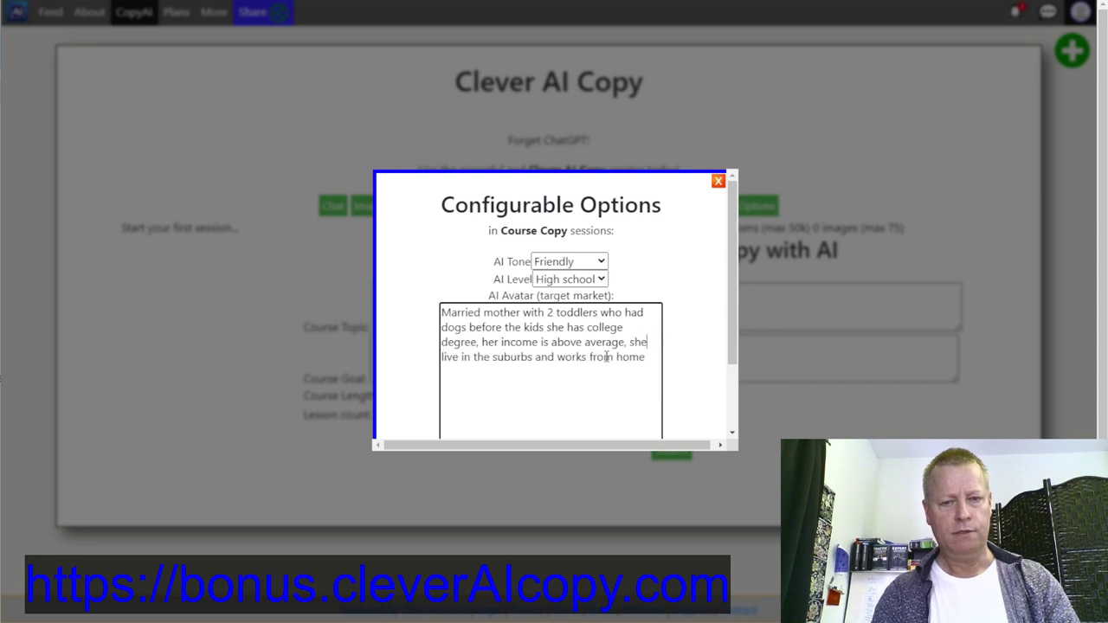
{"action": "key", "text": "Right"}
{"action": "type", "text": "s"}
{"action": "key", "text": "Right"}
{"action": "key", "text": "Right"}
{"action": "key", "text": "Right"}
{"action": "key", "text": "Right"}
{"action": "key", "text": "Right"}
{"action": "key", "text": "Right"}
{"action": "key", "text": "Right"}
{"action": "key", "text": "Right"}
{"action": "key", "text": "Right"}
{"action": "key", "text": "Right"}
{"action": "key", "text": "Right"}
{"action": "key", "text": "Right"}
{"action": "key", "text": "Right"}
{"action": "key", "text": "Right"}
{"action": "key", "text": "Right"}
{"action": "key", "text": "Right"}
{"action": "key", "text": "Right"}
{"action": "key", "text": "Right"}
{"action": "key", "text": "Right"}
{"action": "key", "text": "Right"}
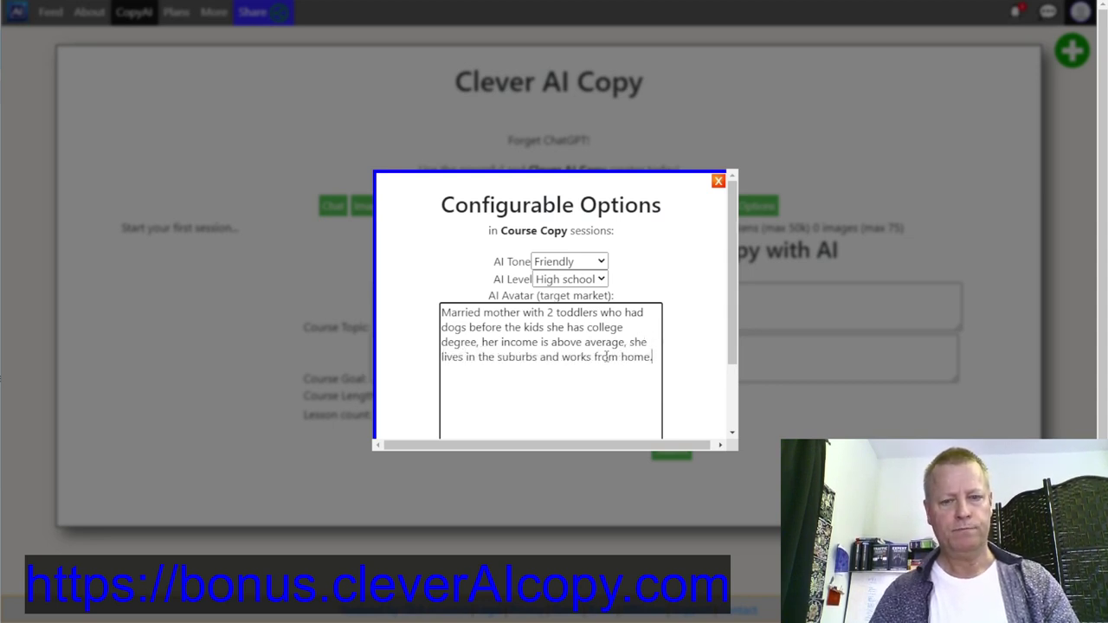
{"action": "key", "text": "End"}
{"action": "scroll", "coordinate": [675, 361], "scroll_direction": "down", "scroll_amount": 2}
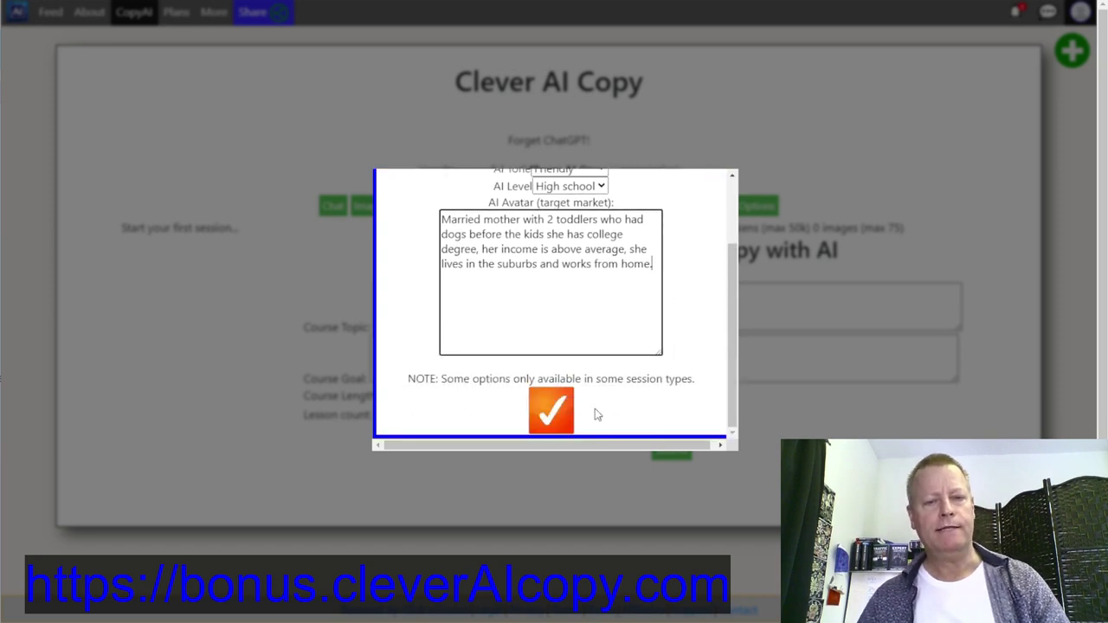
{"action": "left_click", "coordinate": [549, 414]}
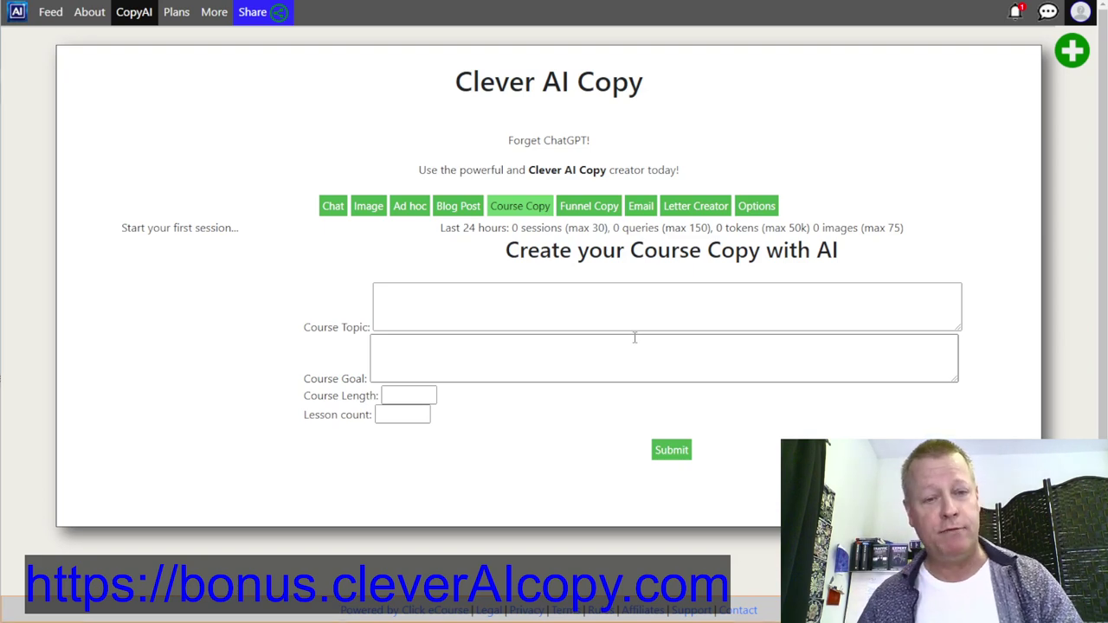
- Paste the 'choosing the right dog for your family' line from the notes into Course Topic
{"action": "key", "text": "alt+Tab"}
{"action": "left_click", "coordinate": [463, 445]}
{"action": "scroll", "coordinate": [463, 444], "scroll_direction": "down", "scroll_amount": 1}
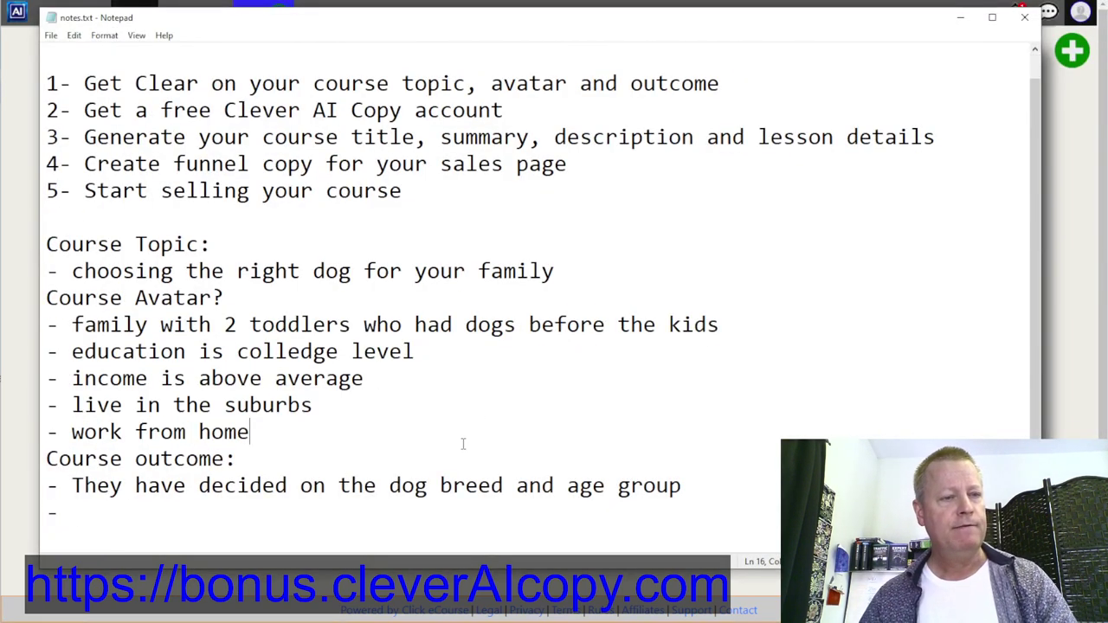
{"action": "left_click_drag", "start_coordinate": [75, 274], "coordinate": [556, 273]}
{"action": "key", "text": "ctrl+c"}
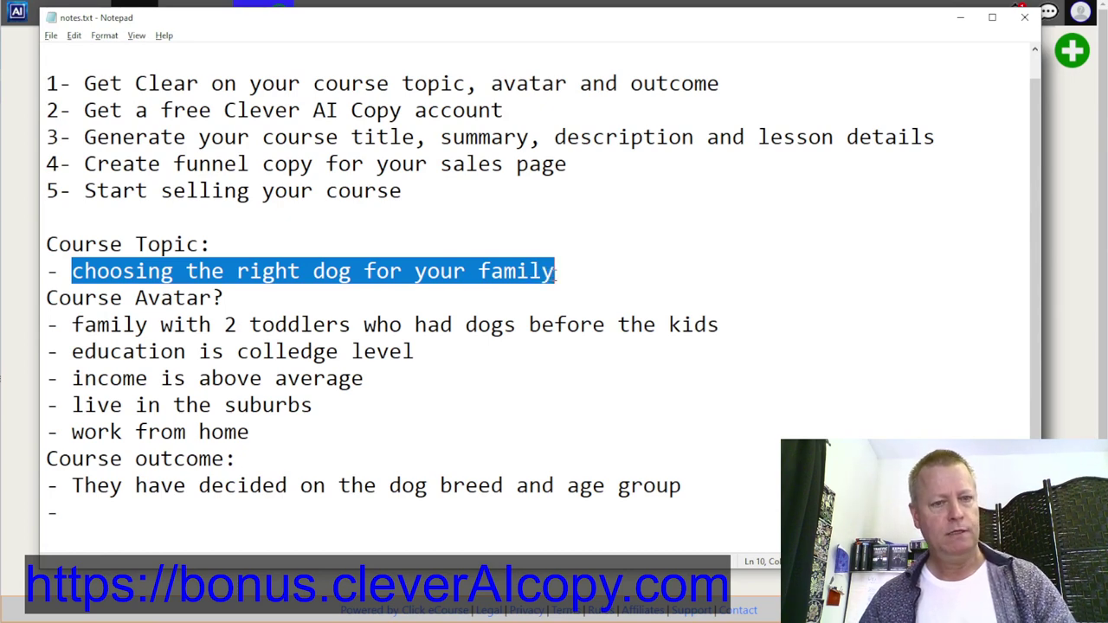
{"action": "key", "text": "alt+Tab"}
{"action": "left_click", "coordinate": [506, 311]}
{"action": "key", "text": "ctrl+v"}
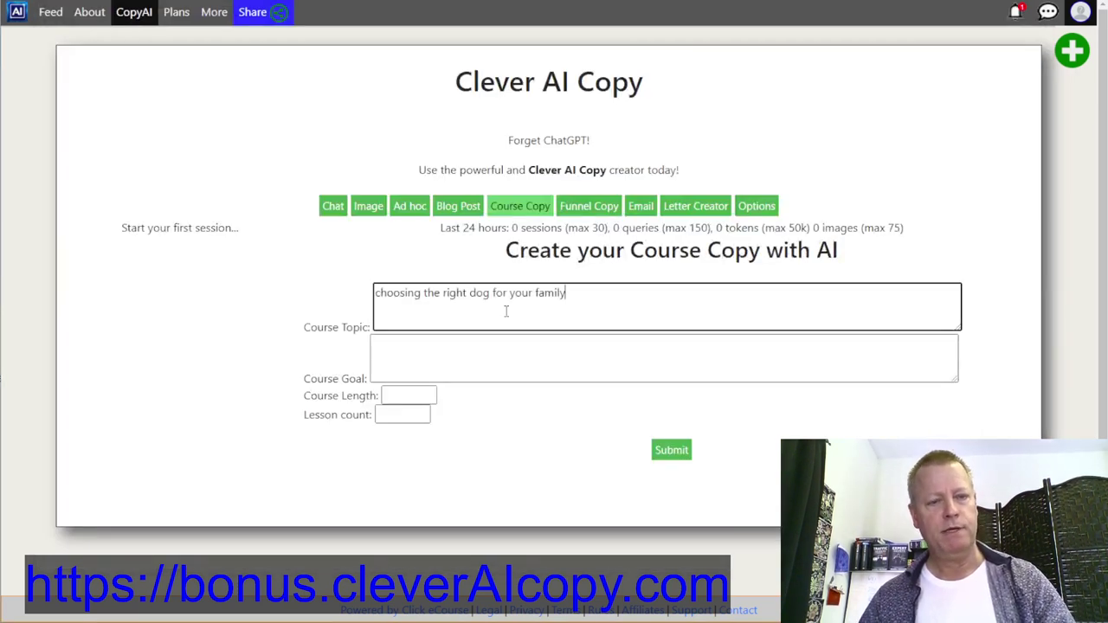
- Paste the course outcome line from the notes into Course Goal
{"action": "left_click", "coordinate": [484, 368]}
{"action": "key", "text": "alt+Tab"}
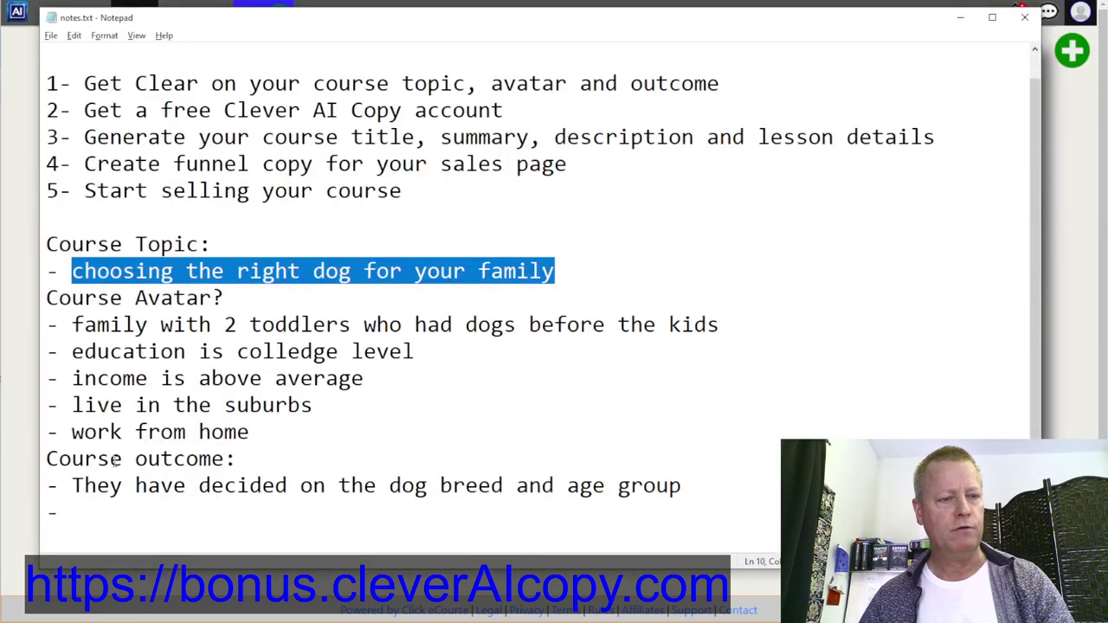
{"action": "left_click_drag", "start_coordinate": [72, 486], "coordinate": [683, 492]}
{"action": "key", "text": "ctrl+c"}
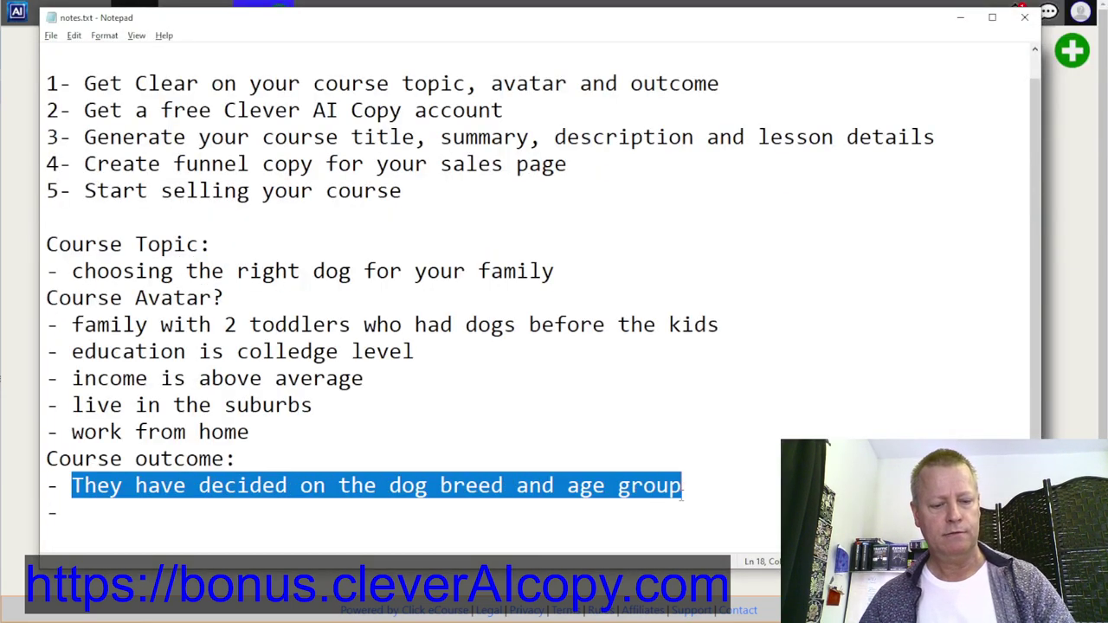
{"action": "key", "text": "alt+Tab"}
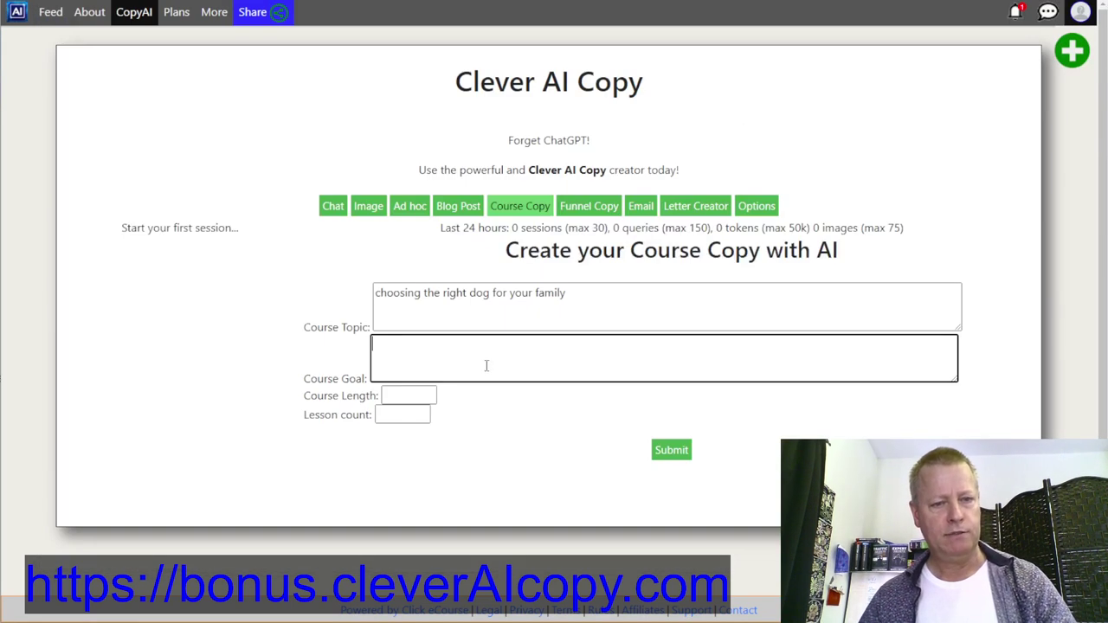
{"action": "key", "text": "ctrl+v"}
{"action": "left_click", "coordinate": [377, 294]}
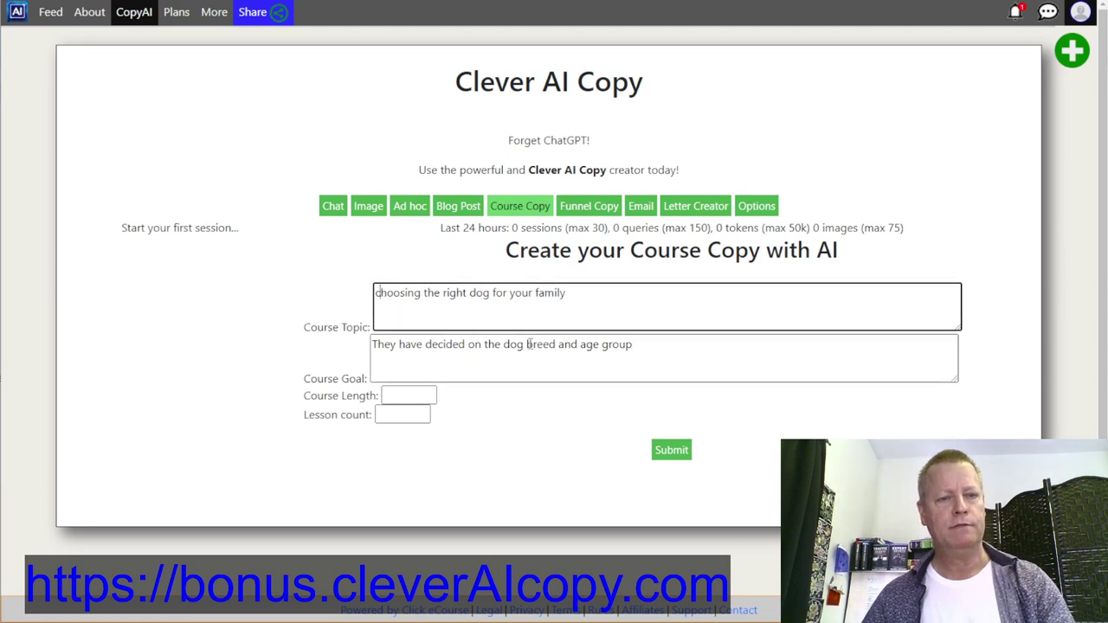
- Reword Course Topic to 'How to choose the right dog for my family'
{"action": "key", "text": "Delete"}
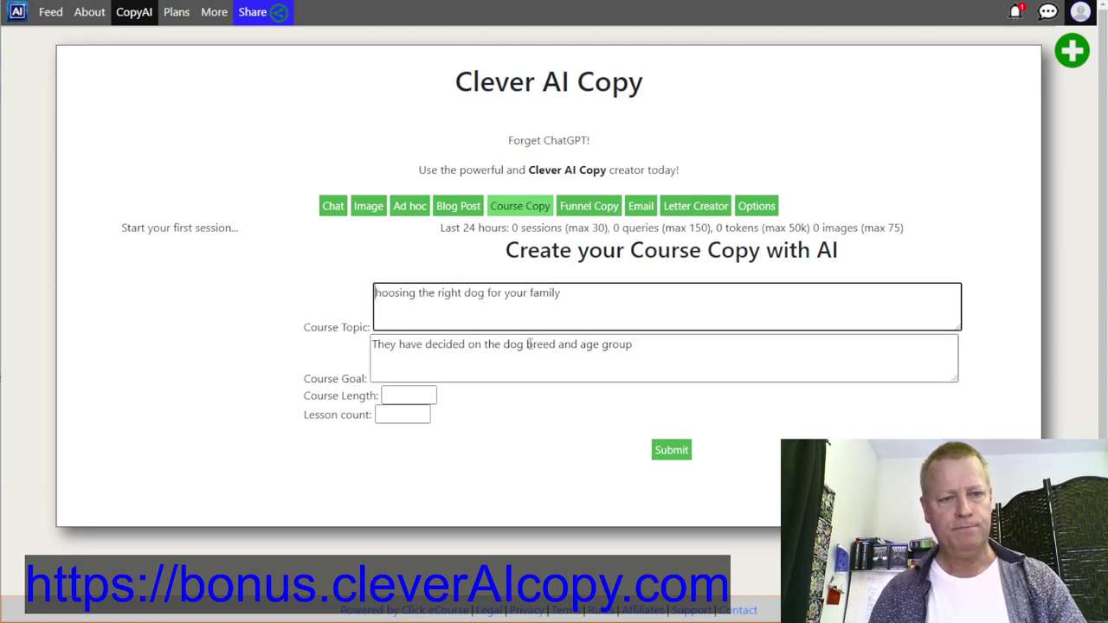
{"action": "type", "text": "How to ch"}
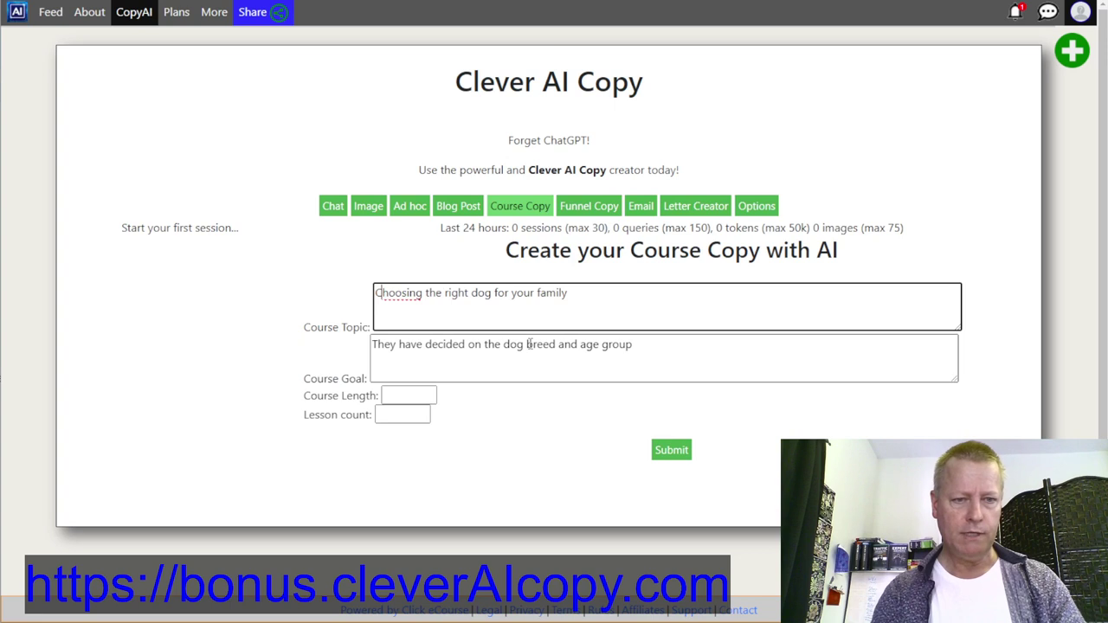
{"action": "type", "text": "oose"}
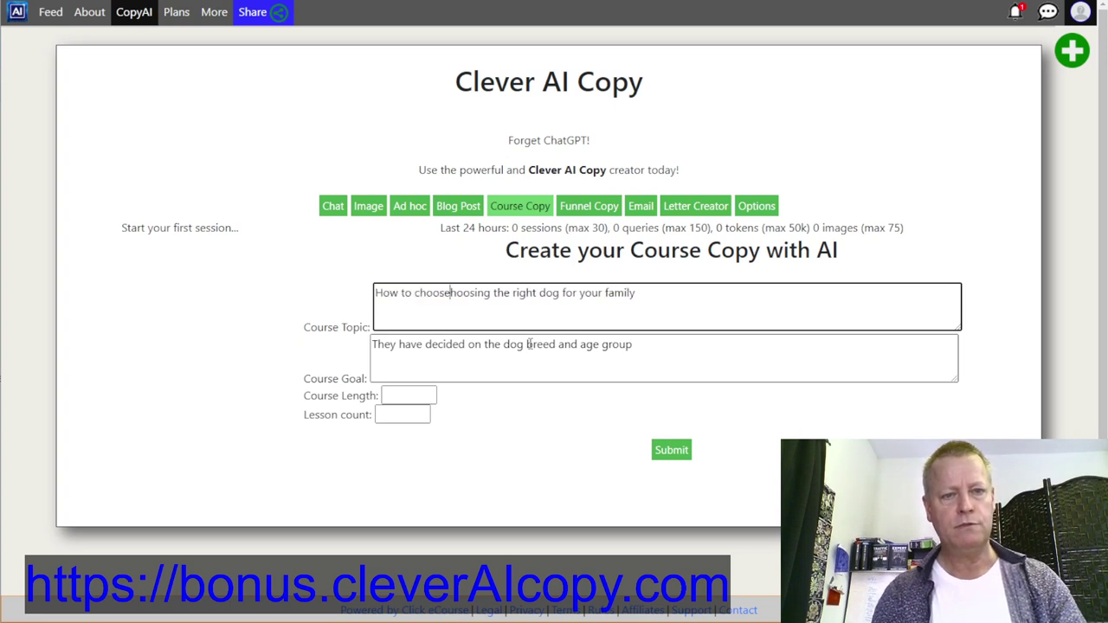
{"action": "key", "text": "shift+Right"}
{"action": "key", "text": "shift+Right"}
{"action": "key", "text": "shift+Right"}
{"action": "key", "text": "shift+Right"}
{"action": "key", "text": "shift+Right"}
{"action": "key", "text": "shift+Right"}
{"action": "key", "text": "shift+Right"}
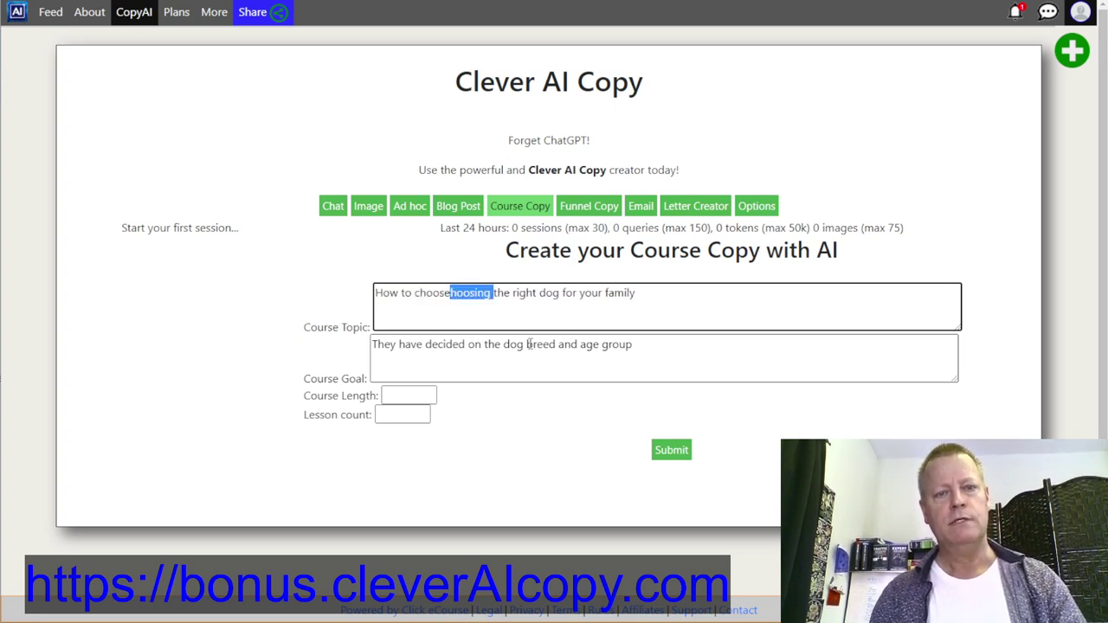
{"action": "key", "text": "Delete"}
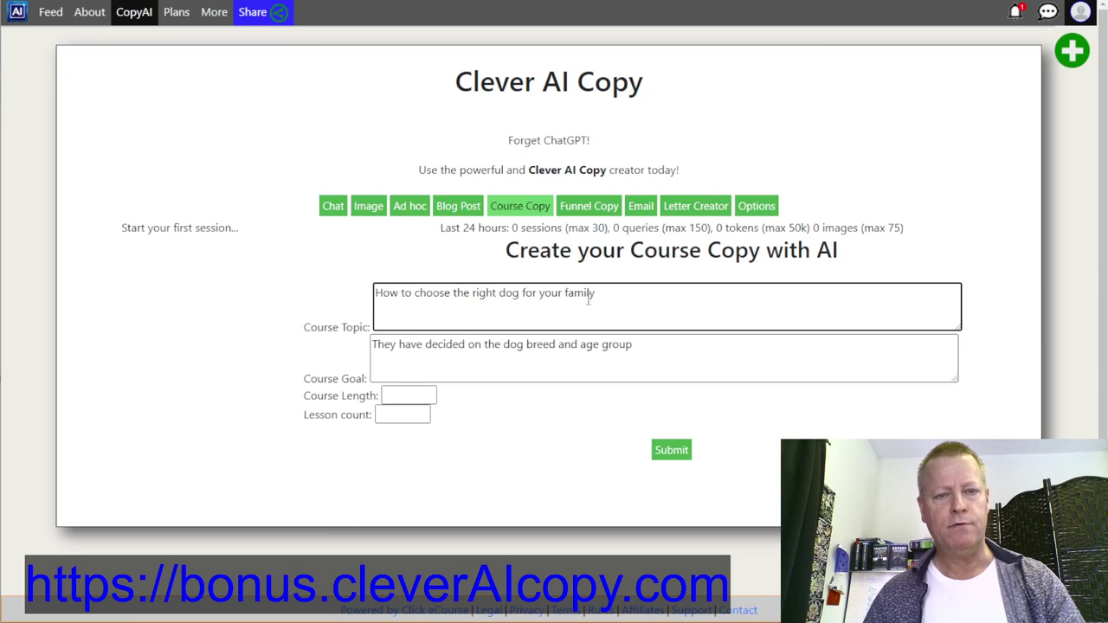
{"action": "double_click", "coordinate": [555, 294]}
{"action": "type", "text": "my"}
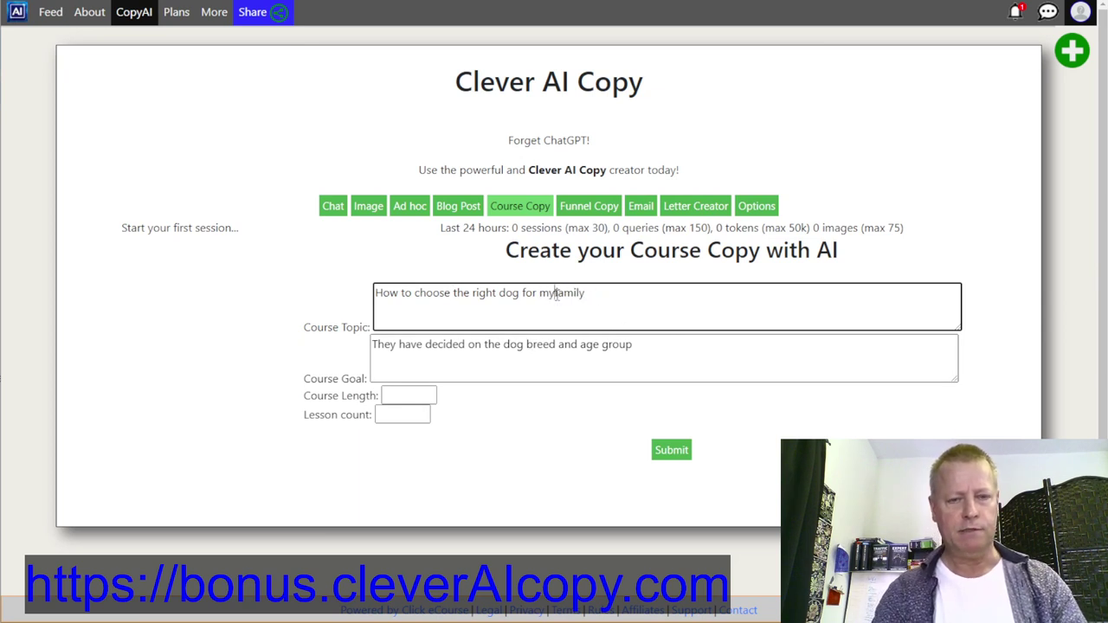
{"action": "left_click", "coordinate": [605, 296]}
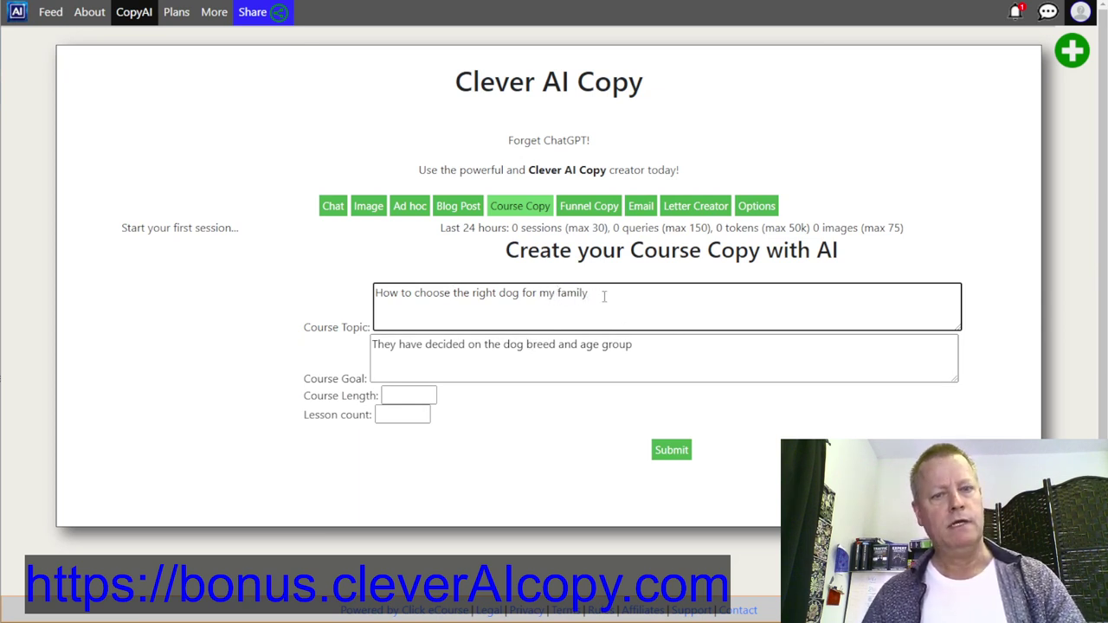
- Replace 'They' at the start of Course Goal with 'At end foc'
{"action": "left_click", "coordinate": [412, 356]}
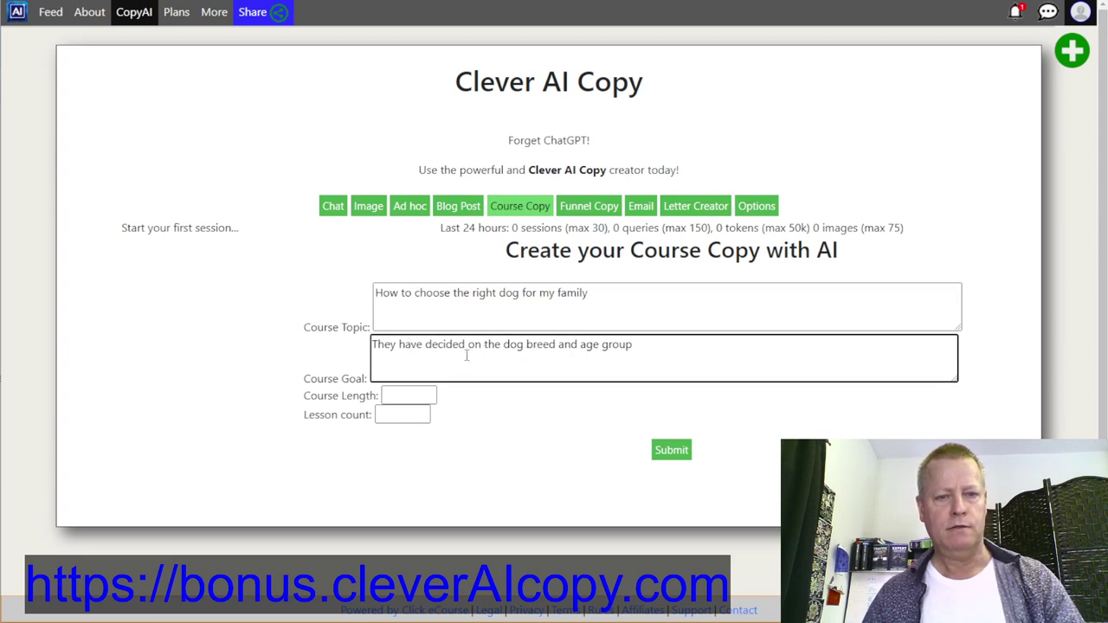
{"action": "double_click", "coordinate": [387, 346]}
{"action": "type", "text": "At end foc"}
- Fix the course goal wording and complete Course Length as 2 hours before the Lesson count
{"action": "key", "text": "BackSpace"}
{"action": "key", "text": "BackSpace"}
{"action": "key", "text": "BackSpace"}
{"action": "key", "text": "BackSpace"}
{"action": "key", "text": "BackSpace"}
{"action": "key", "text": "BackSpace"}
{"action": "key", "text": "BackSpace"}
{"action": "key", "text": "BackSpace"}
{"action": "key", "text": "BackSpace"}
{"action": "key", "text": "BackSpace"}
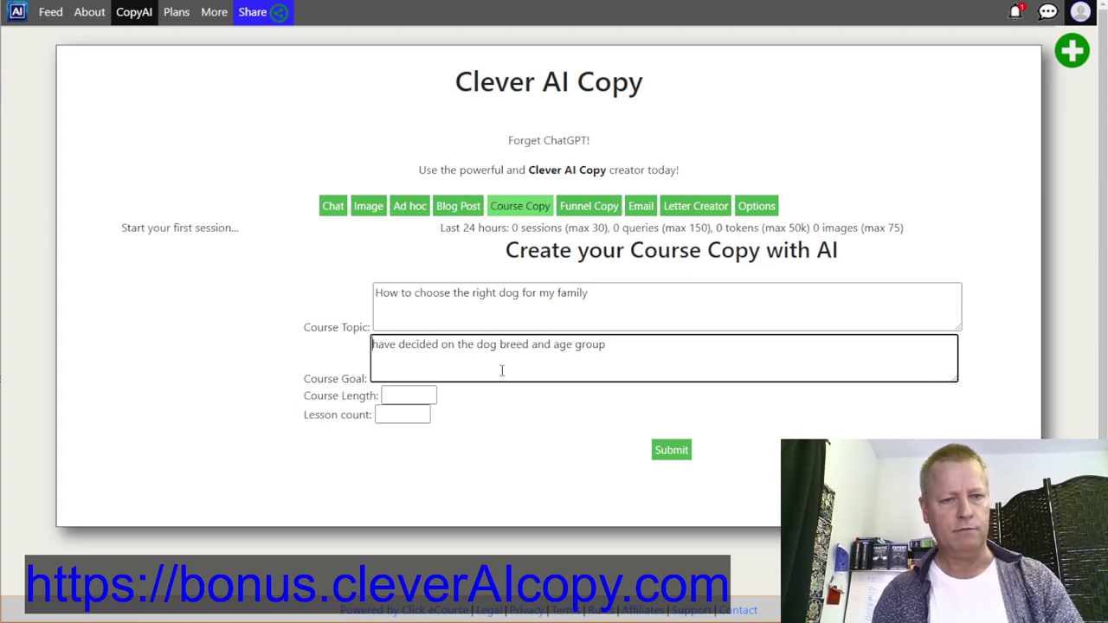
{"action": "type", "text": "We"}
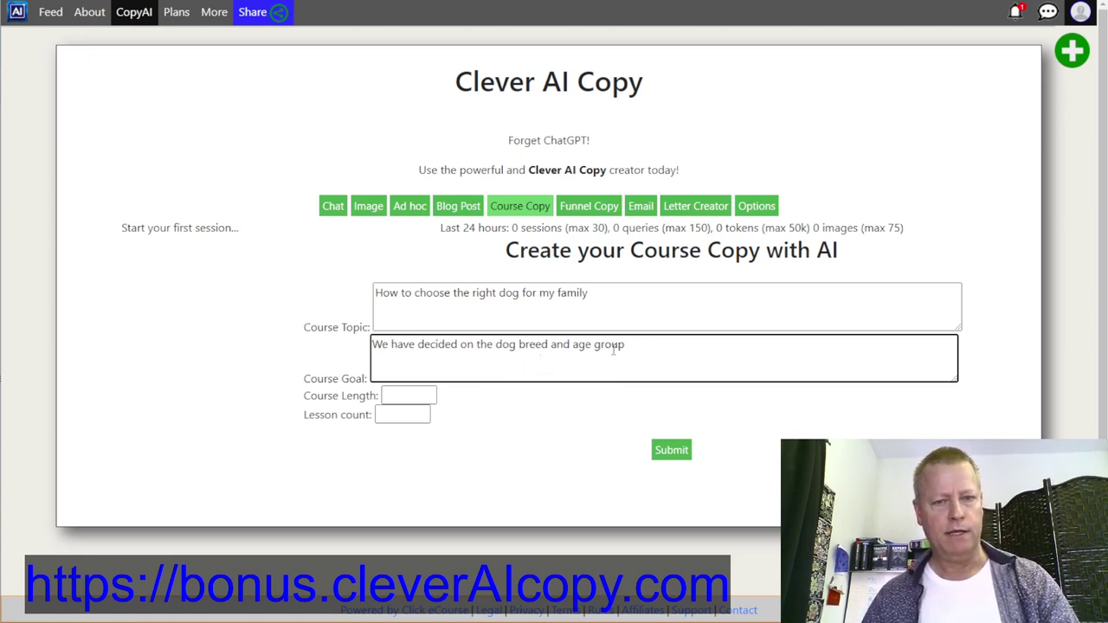
{"action": "key", "text": "BackSpace"}
{"action": "key", "text": "BackSpace"}
{"action": "key", "text": "BackSpace"}
{"action": "key", "text": "BackSpace"}
{"action": "key", "text": "BackSpace"}
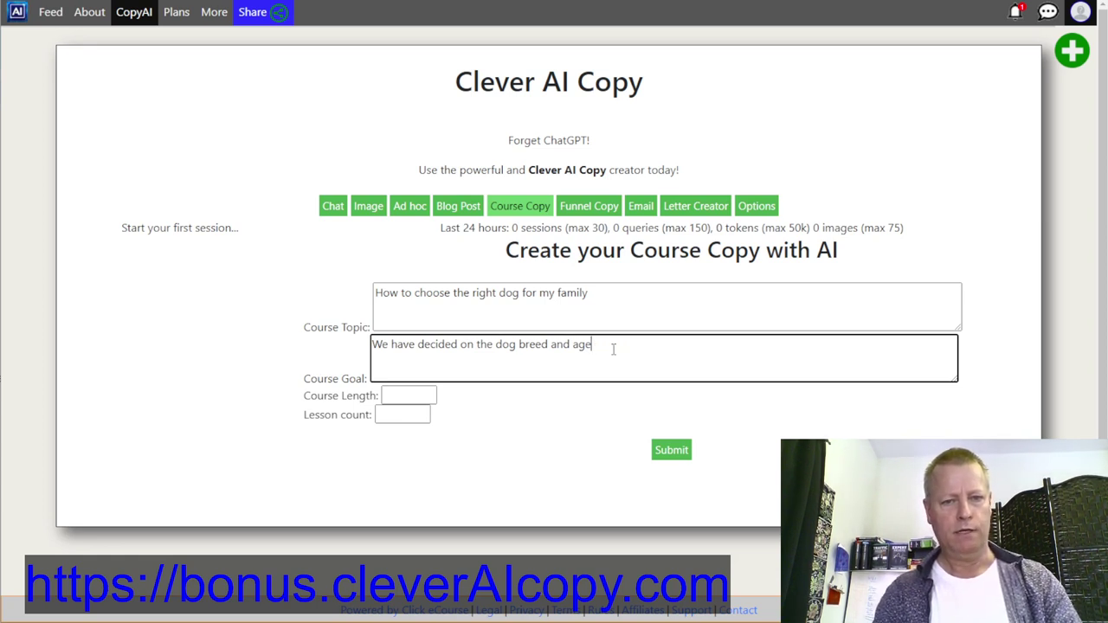
{"action": "left_click", "coordinate": [413, 395]}
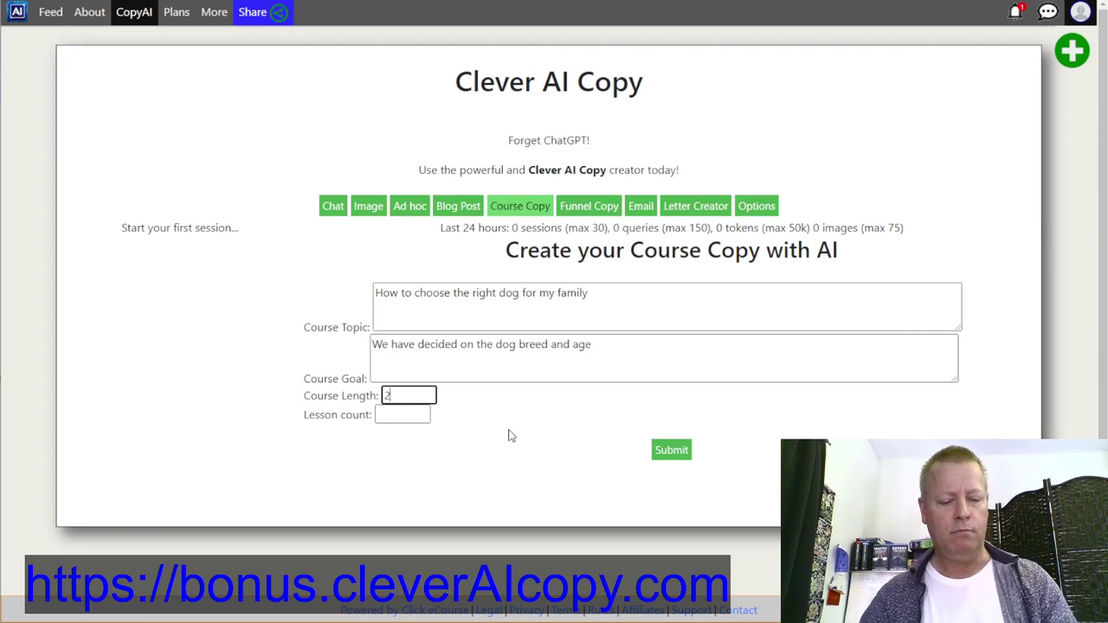
{"action": "type", "text": "hours"}
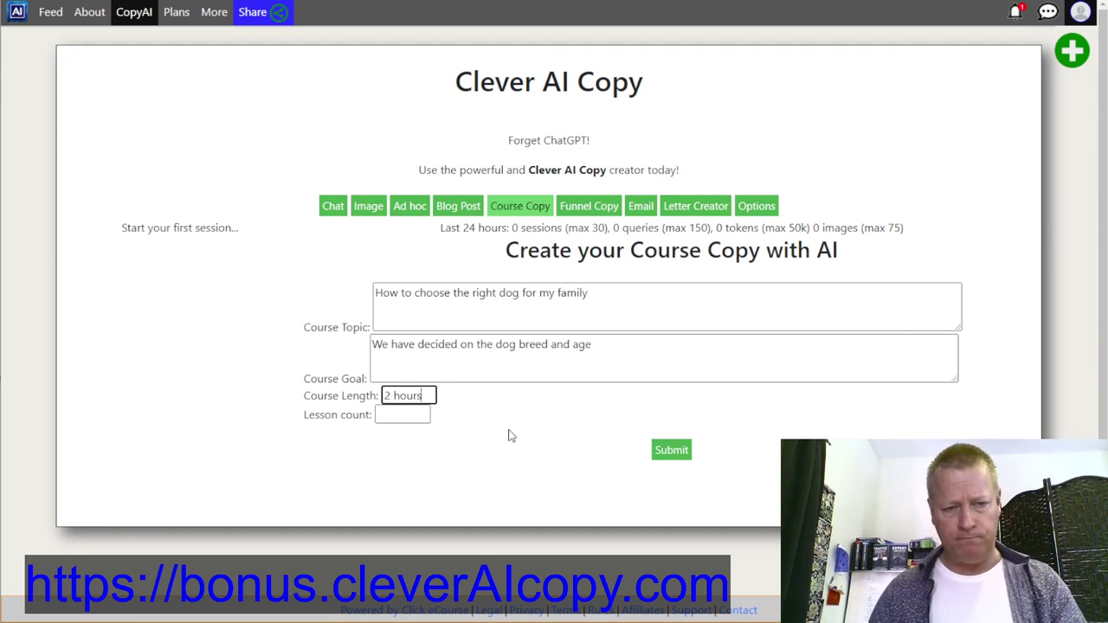
{"action": "left_click", "coordinate": [410, 413]}
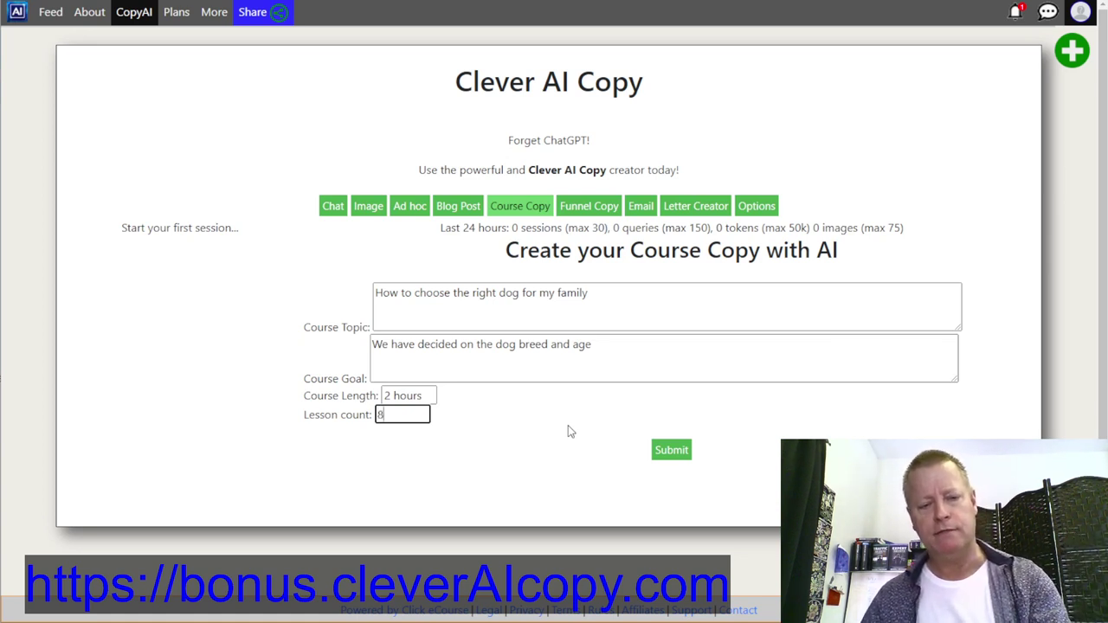
- Submit the 8-lesson course and copy the generated 'Selecting the Perfect Family Dog' copy to carry to the notes
{"action": "left_click", "coordinate": [677, 457]}
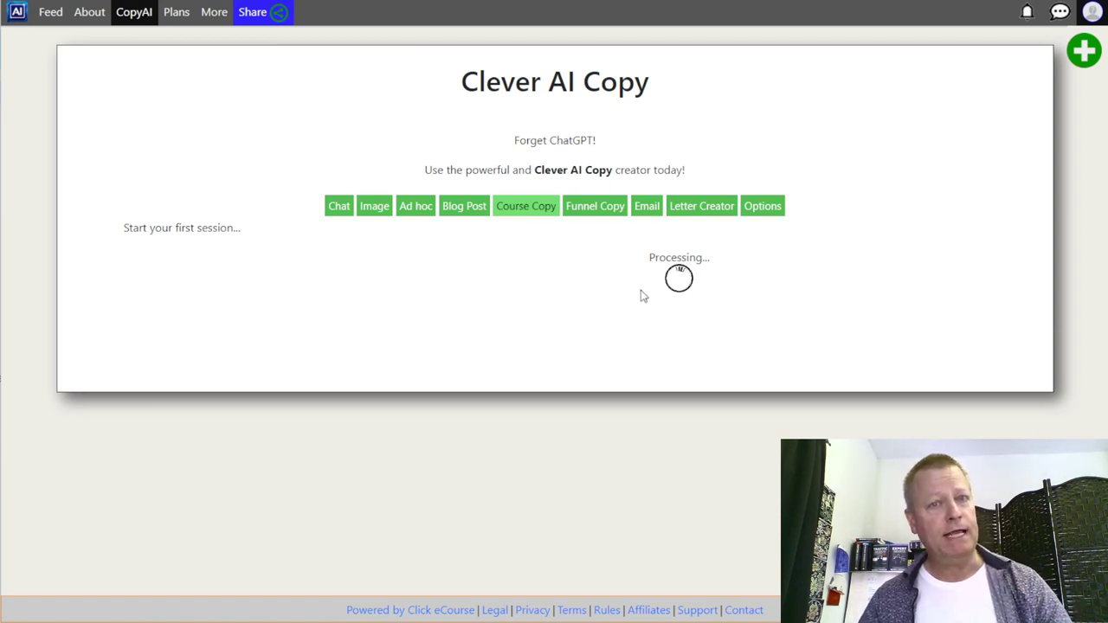
{"action": "scroll", "coordinate": [604, 289], "scroll_direction": "up", "scroll_amount": 10}
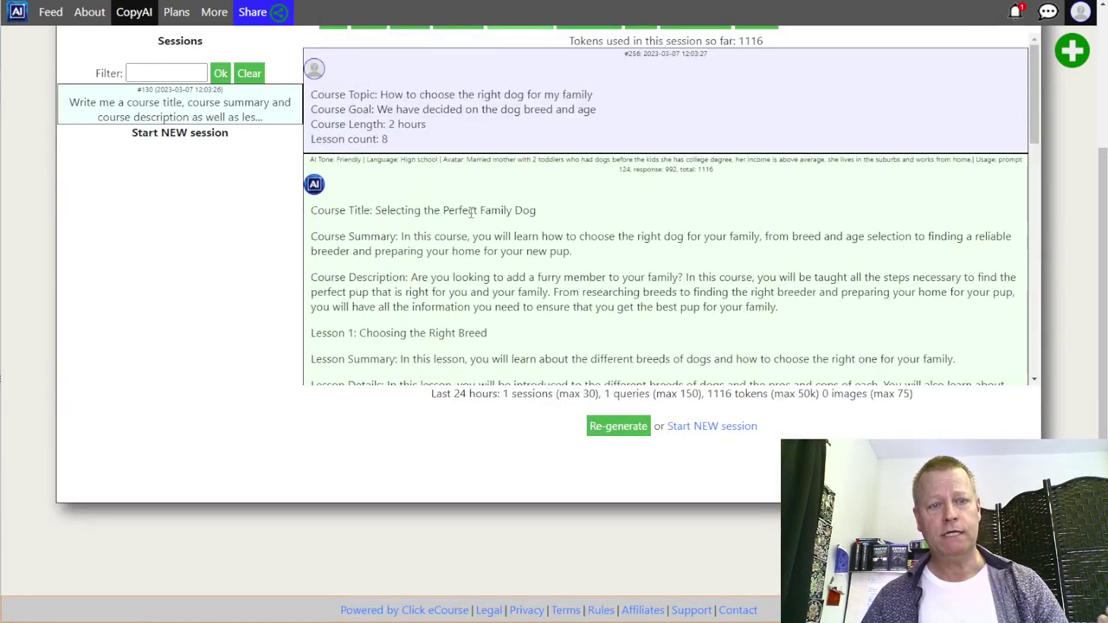
{"action": "left_click", "coordinate": [575, 260]}
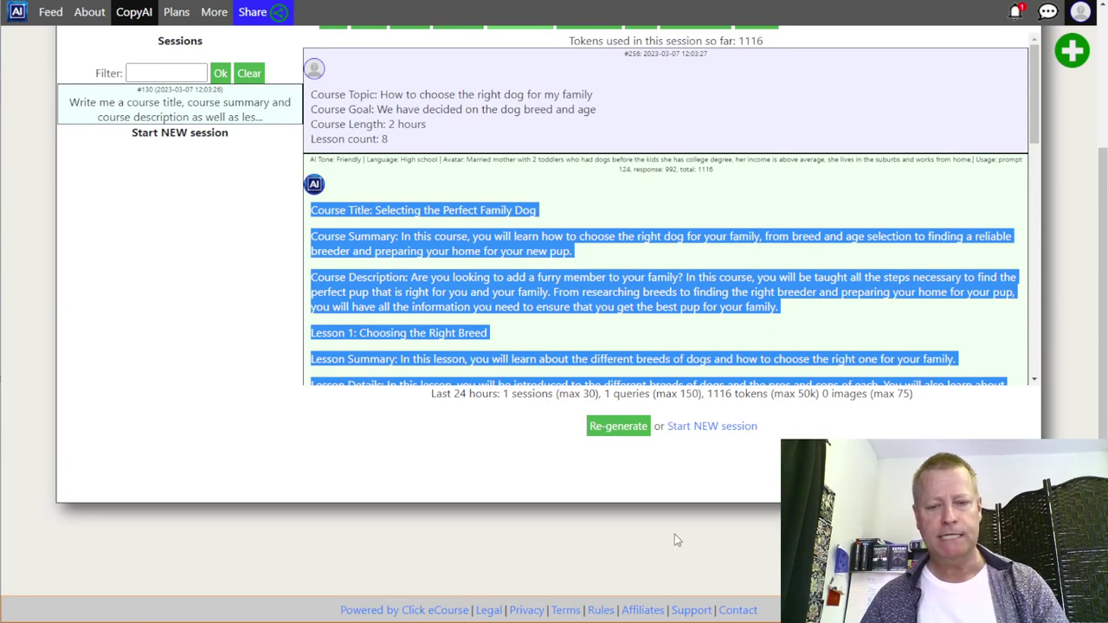
{"action": "key", "text": "alt+Tab"}
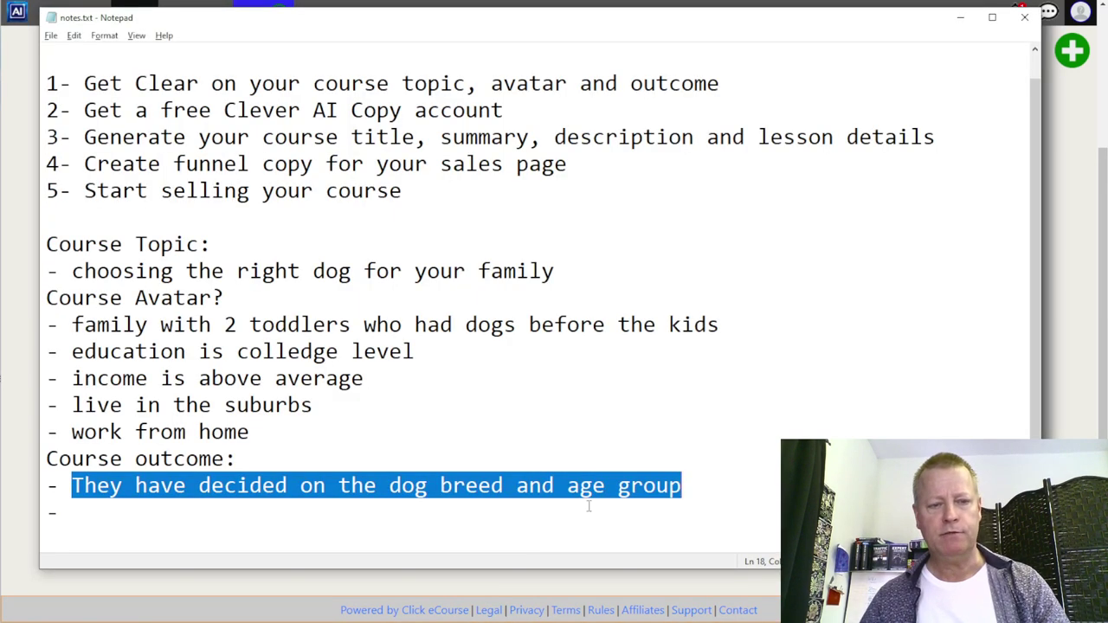
- Paste the generated course copy into notes.txt below the course outcome line
{"action": "left_click", "coordinate": [309, 522]}
{"action": "key", "text": "Return"}
{"action": "key", "text": "Return"}
{"action": "scroll", "coordinate": [343, 443], "scroll_direction": "down", "scroll_amount": 1}
{"action": "key", "text": "ctrl+v"}
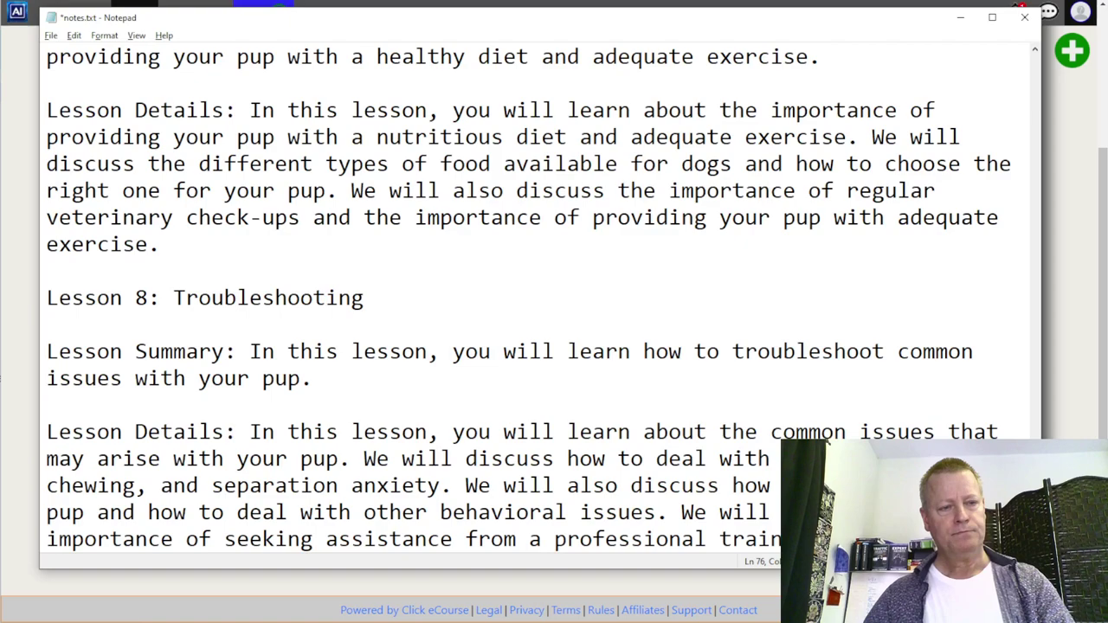
{"action": "scroll", "coordinate": [344, 443], "scroll_direction": "up", "scroll_amount": 5}
{"action": "scroll", "coordinate": [344, 443], "scroll_direction": "up", "scroll_amount": 15}
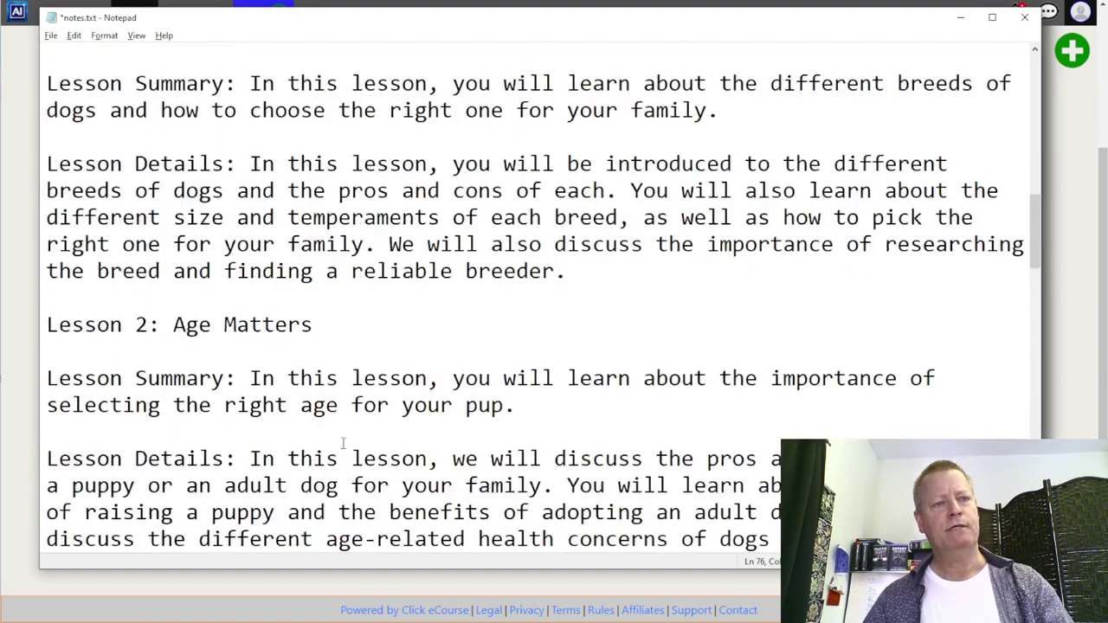
{"action": "scroll", "coordinate": [329, 416], "scroll_direction": "down", "scroll_amount": 8}
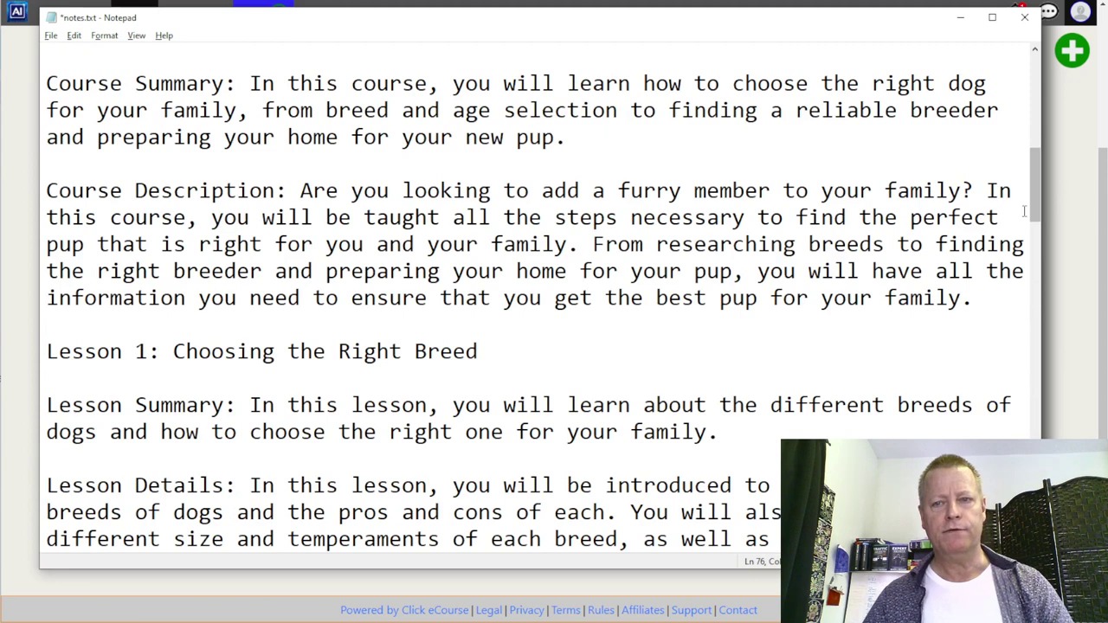
- Review the pasted notes, highlighting the title 'Selecting the Perfect Family Dog'
{"action": "left_click_drag", "start_coordinate": [1033, 189], "coordinate": [1032, 171]}
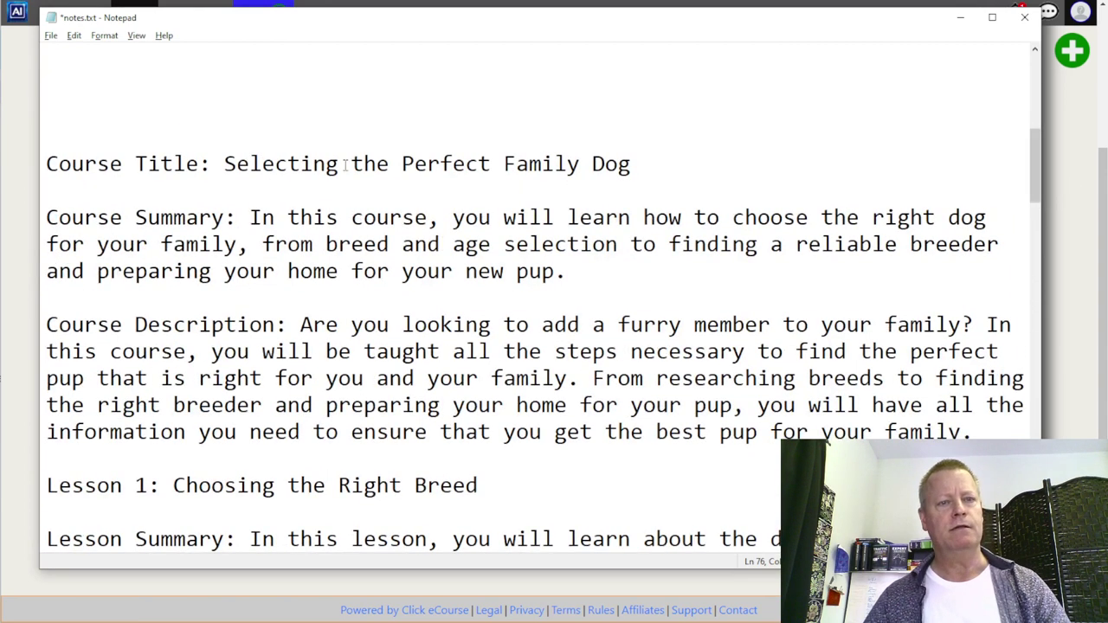
{"action": "left_click_drag", "start_coordinate": [235, 167], "coordinate": [631, 166]}
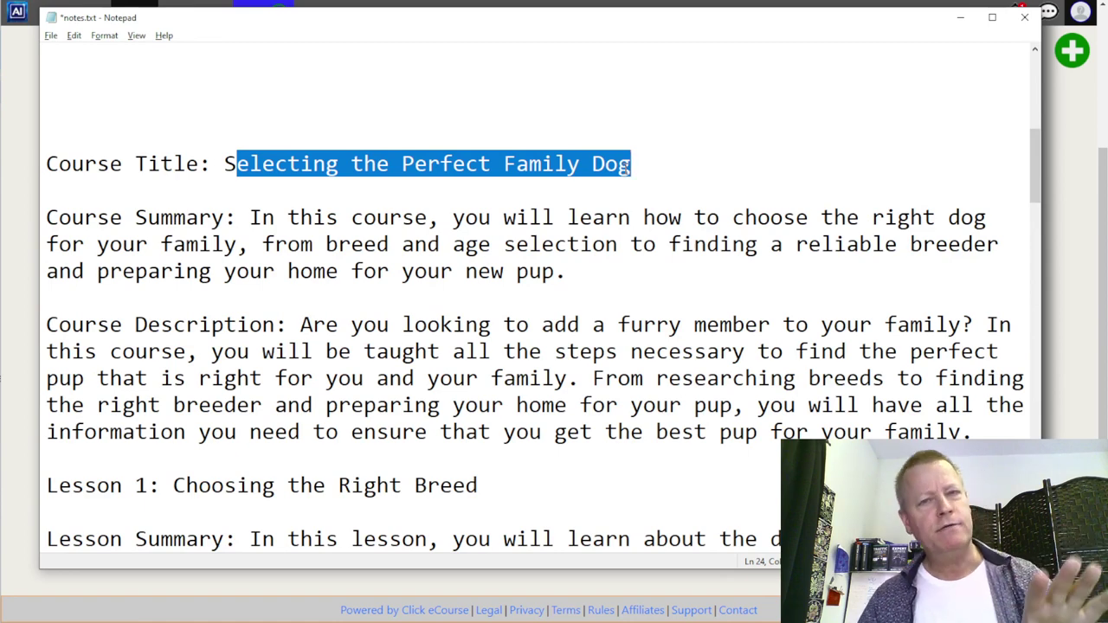
{"action": "left_click", "coordinate": [572, 167]}
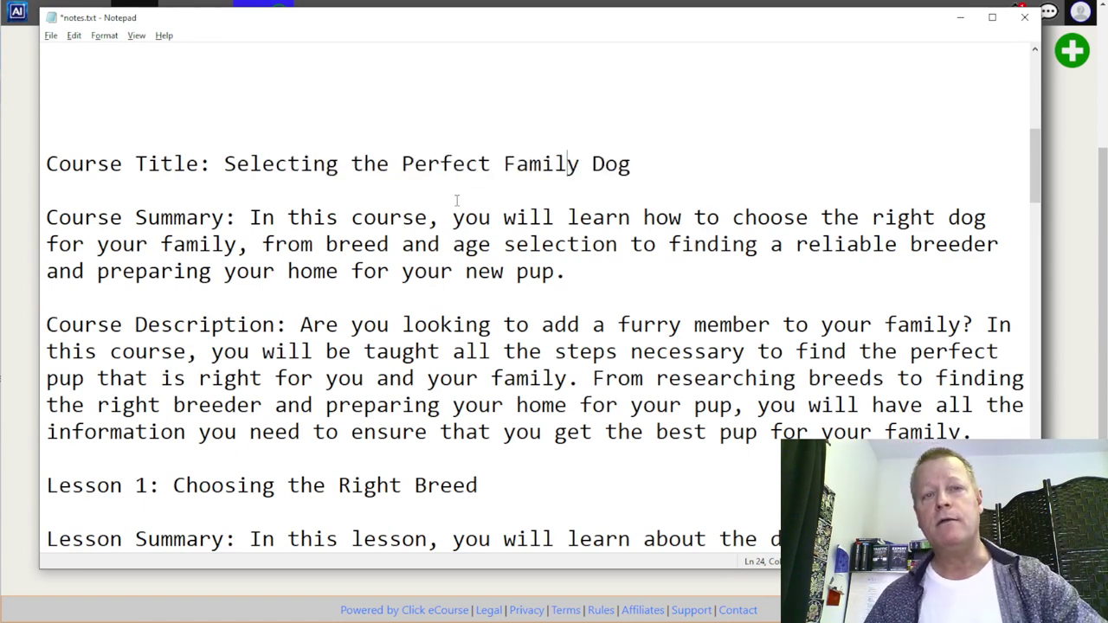
{"action": "scroll", "coordinate": [605, 341], "scroll_direction": "up", "scroll_amount": 5}
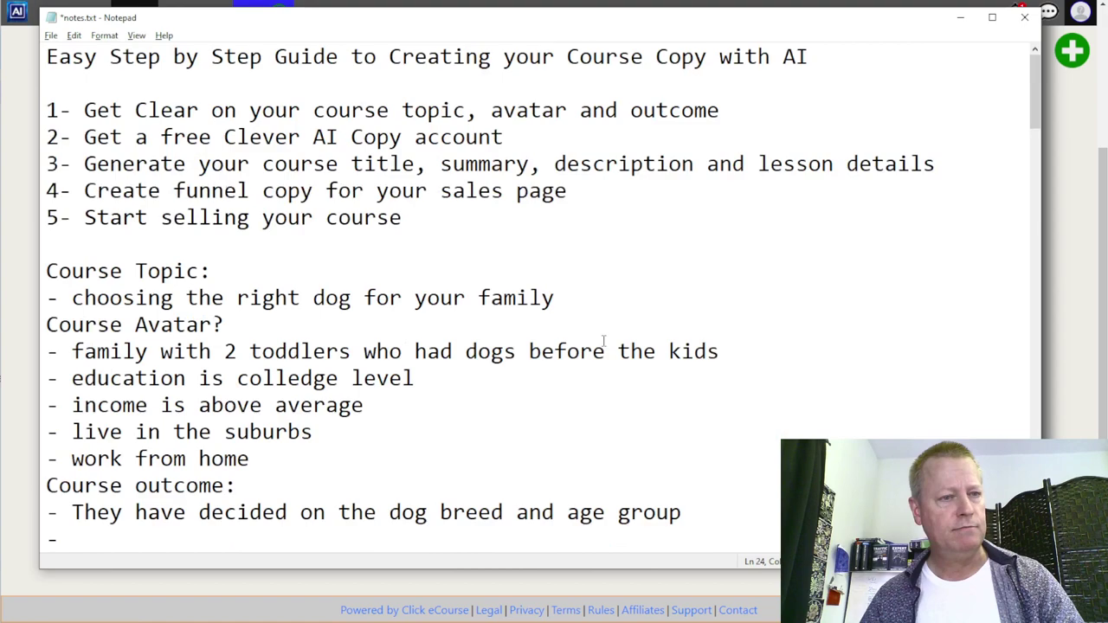
{"action": "scroll", "coordinate": [468, 381], "scroll_direction": "down", "scroll_amount": 6}
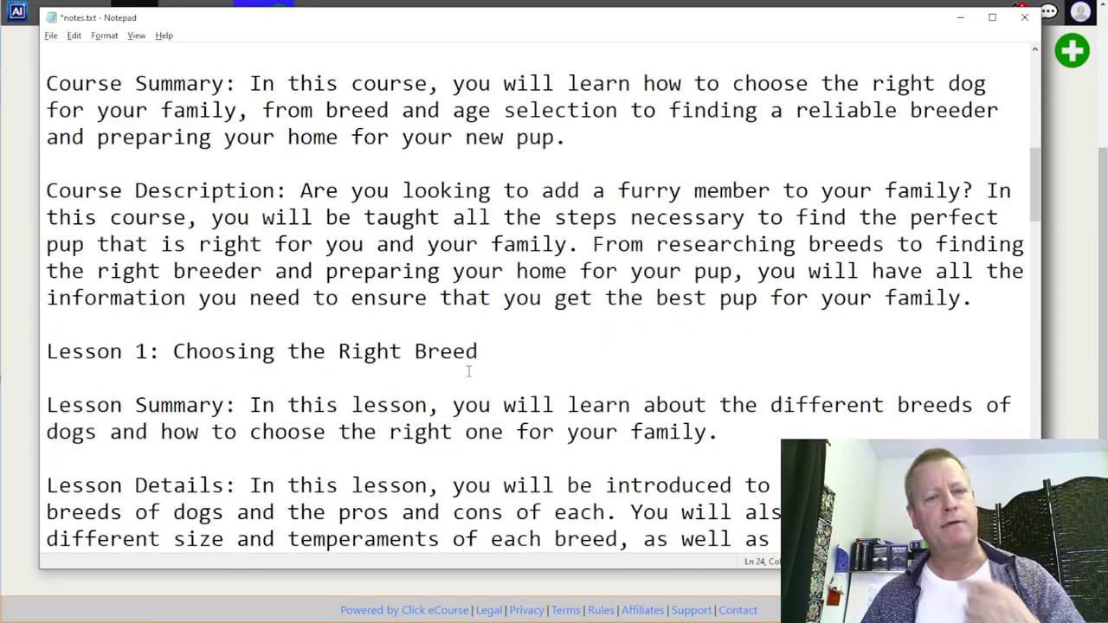
{"action": "scroll", "coordinate": [467, 372], "scroll_direction": "up", "scroll_amount": 1}
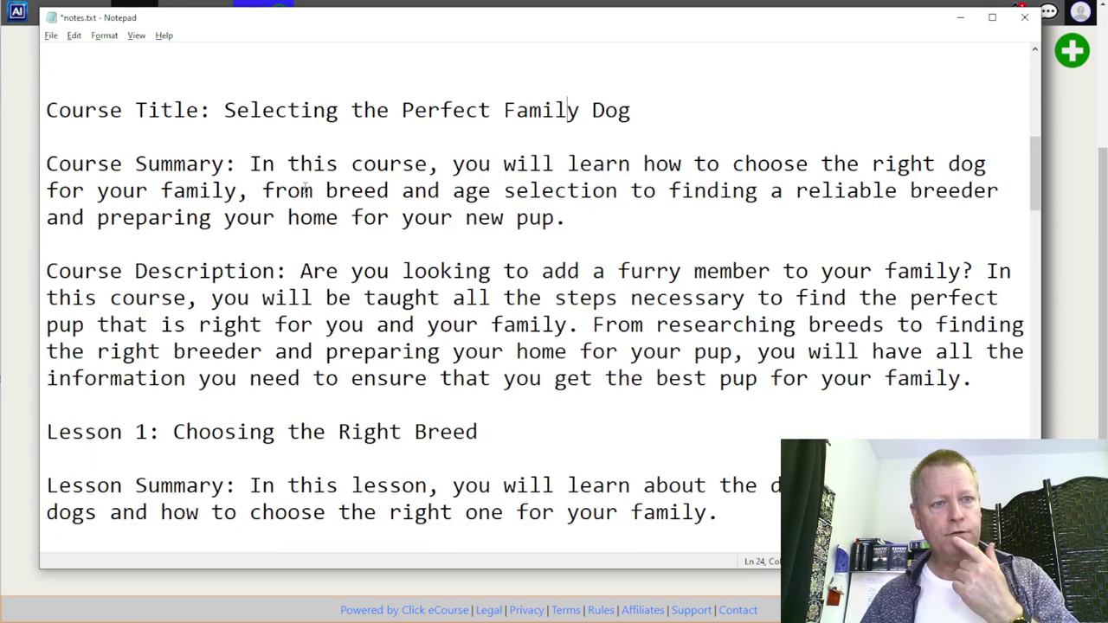
{"action": "left_click_drag", "start_coordinate": [224, 109], "coordinate": [632, 110]}
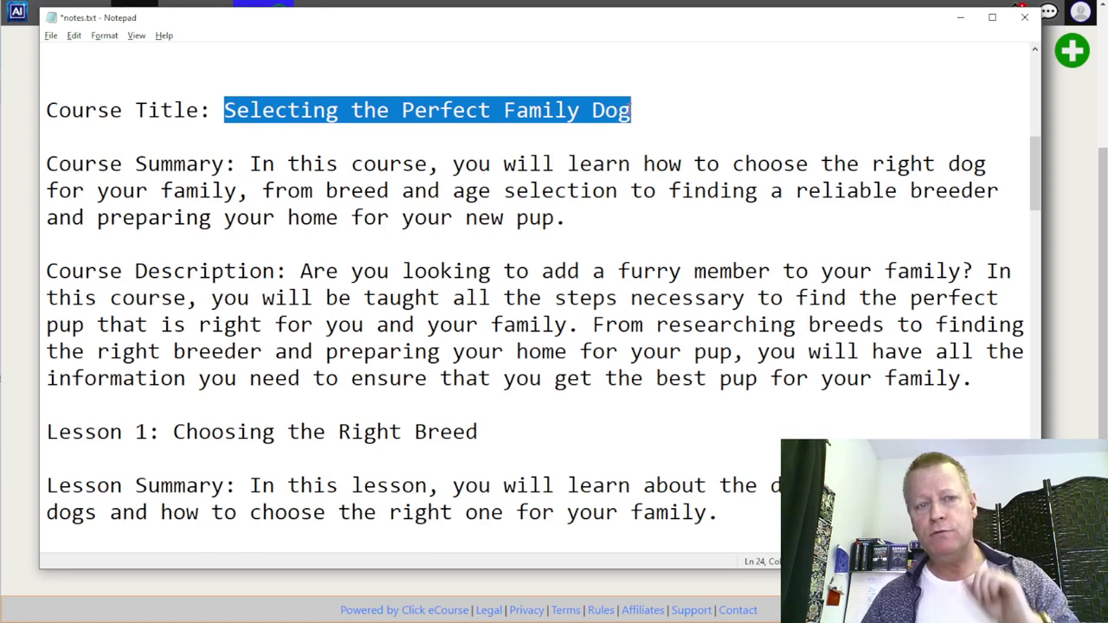
{"action": "key", "text": "alt+Tab"}
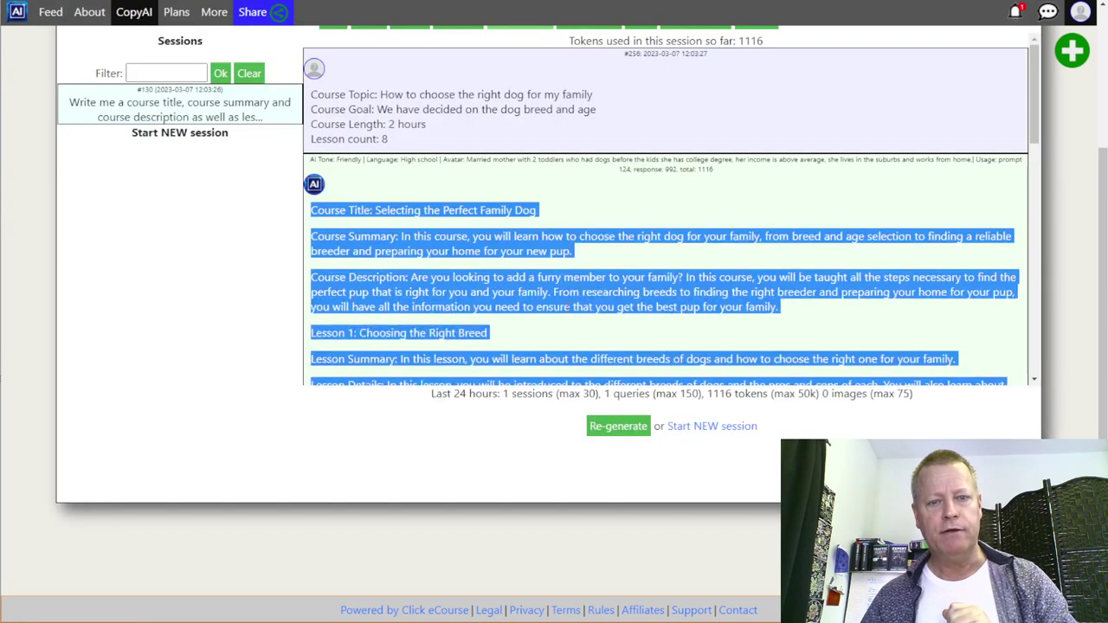
- Regenerate a fresh version of the course copy, then return to notes.txt
{"action": "left_click", "coordinate": [619, 453]}
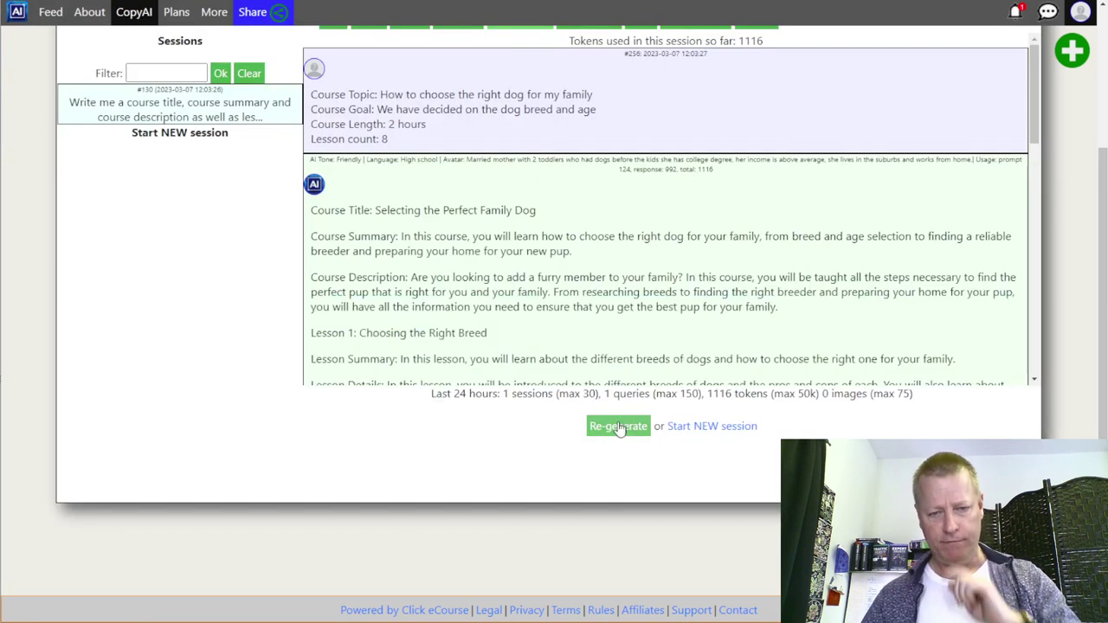
{"action": "left_click", "coordinate": [618, 427]}
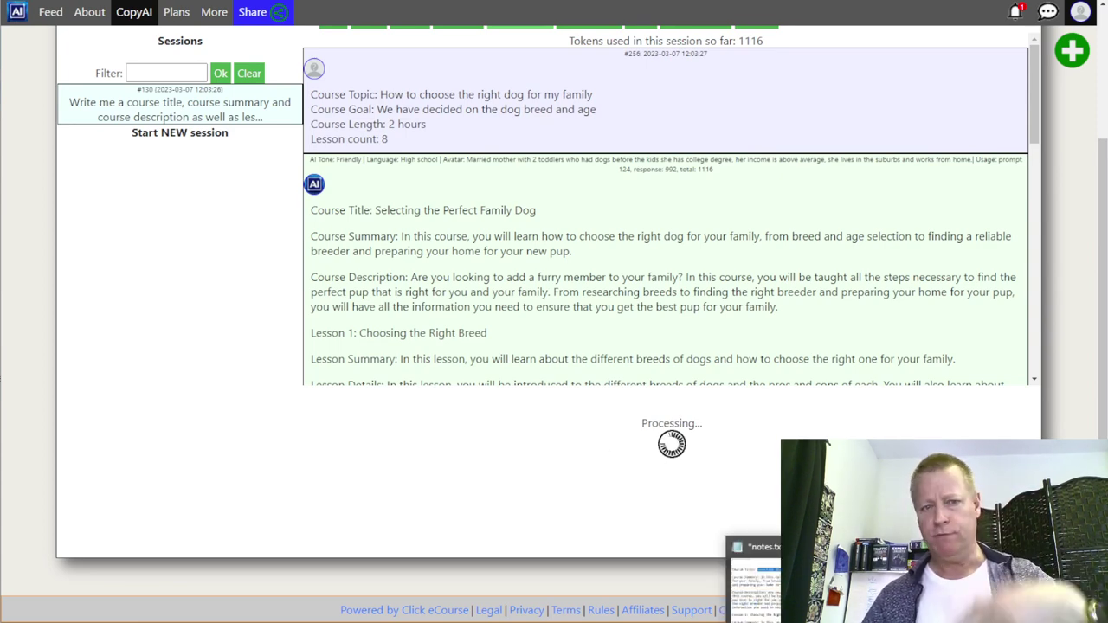
{"action": "key", "text": "alt+Tab"}
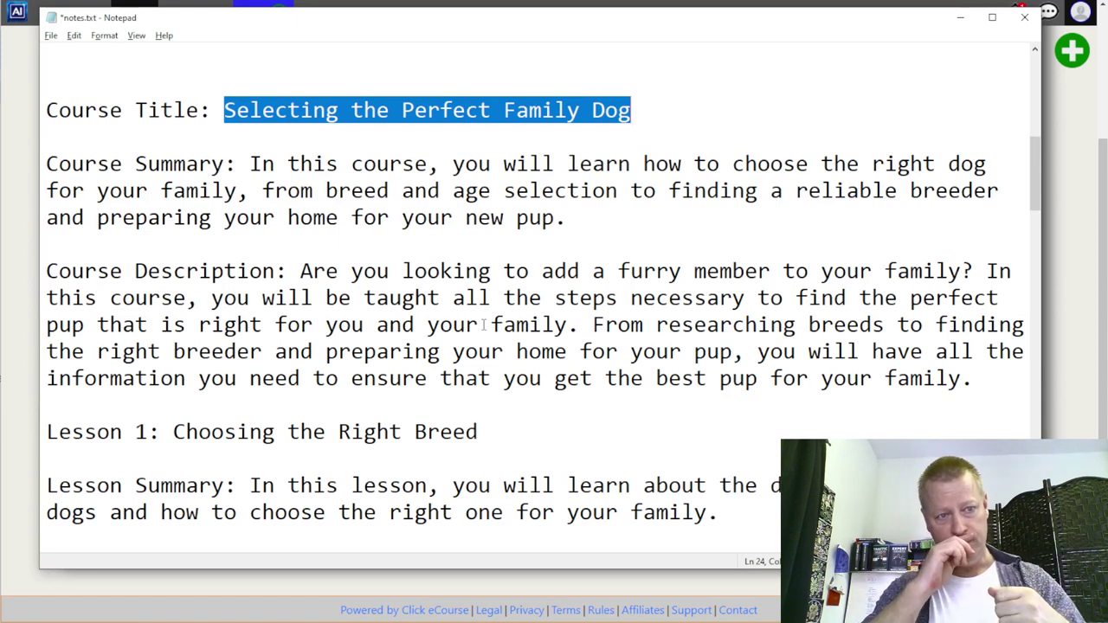
{"action": "left_click_drag", "start_coordinate": [263, 164], "coordinate": [625, 220]}
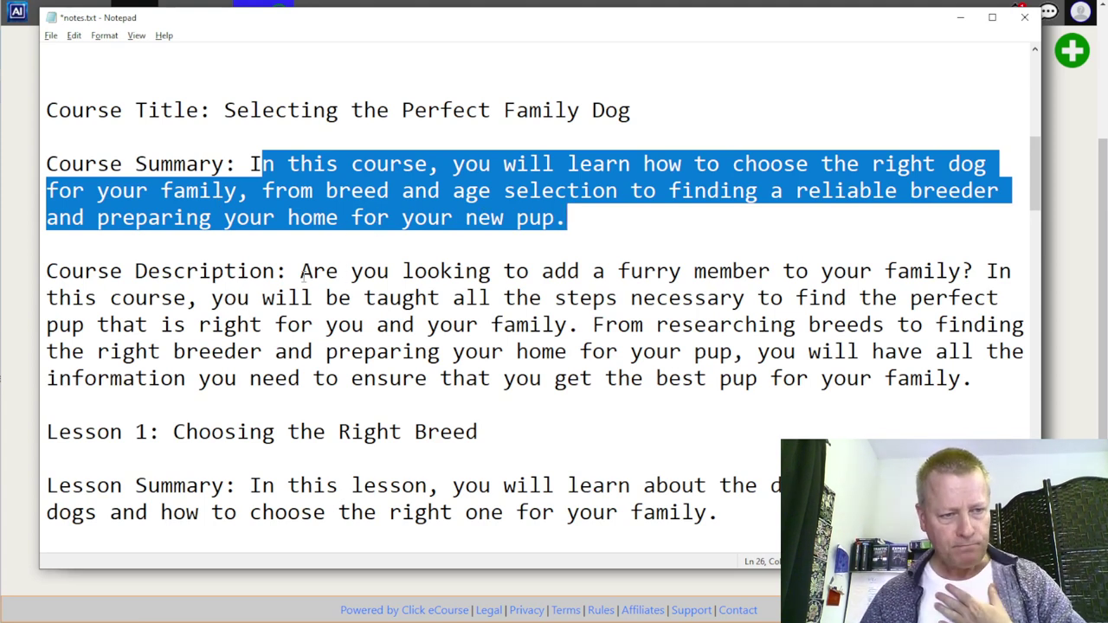
{"action": "left_click_drag", "start_coordinate": [302, 271], "coordinate": [983, 387]}
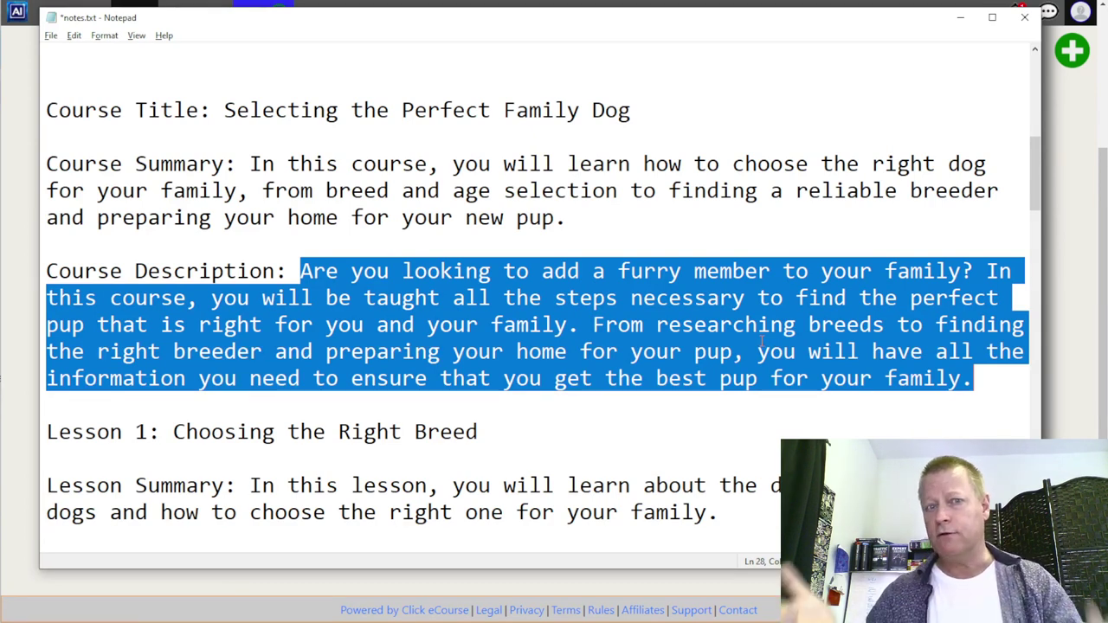
{"action": "scroll", "coordinate": [762, 342], "scroll_direction": "down", "scroll_amount": 2}
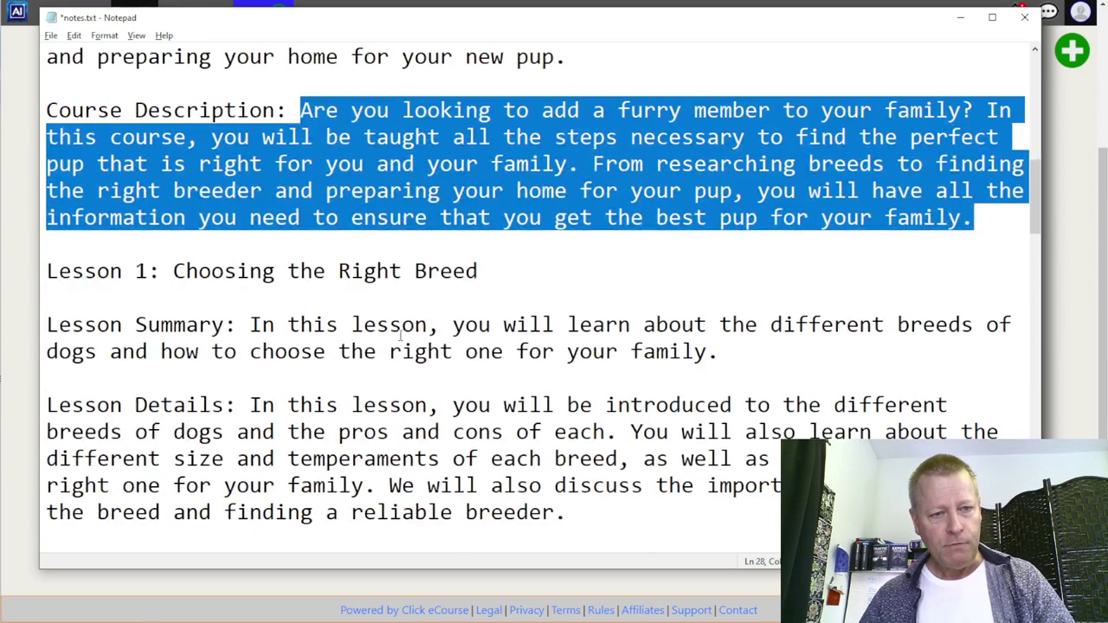
{"action": "left_click_drag", "start_coordinate": [174, 271], "coordinate": [478, 271]}
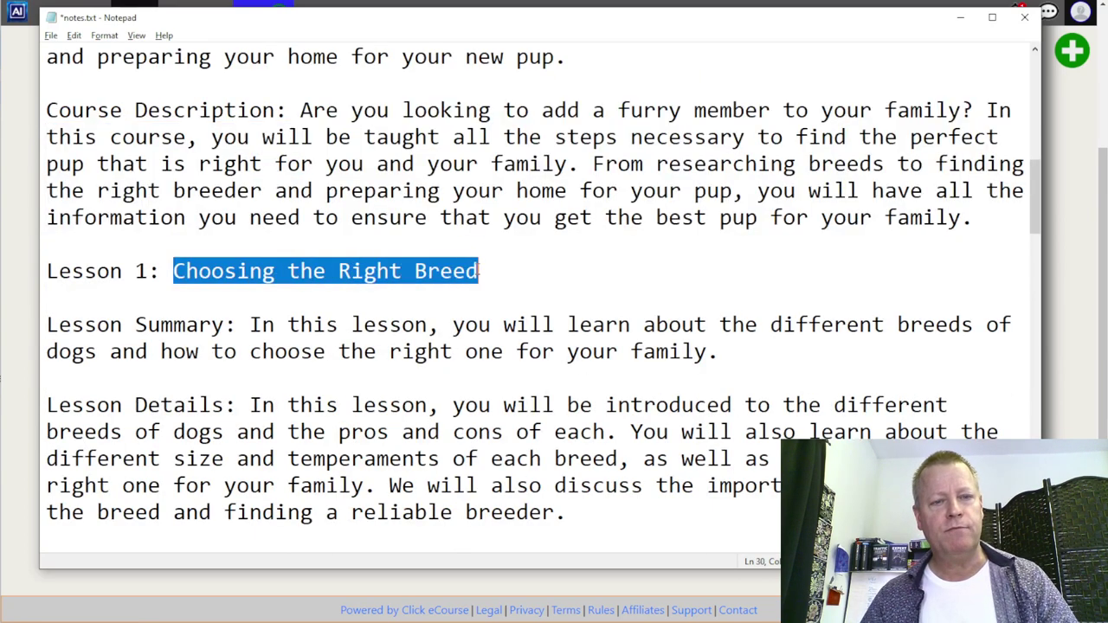
{"action": "left_click_drag", "start_coordinate": [250, 325], "coordinate": [725, 346]}
{"action": "scroll", "coordinate": [606, 303], "scroll_direction": "down", "scroll_amount": 2}
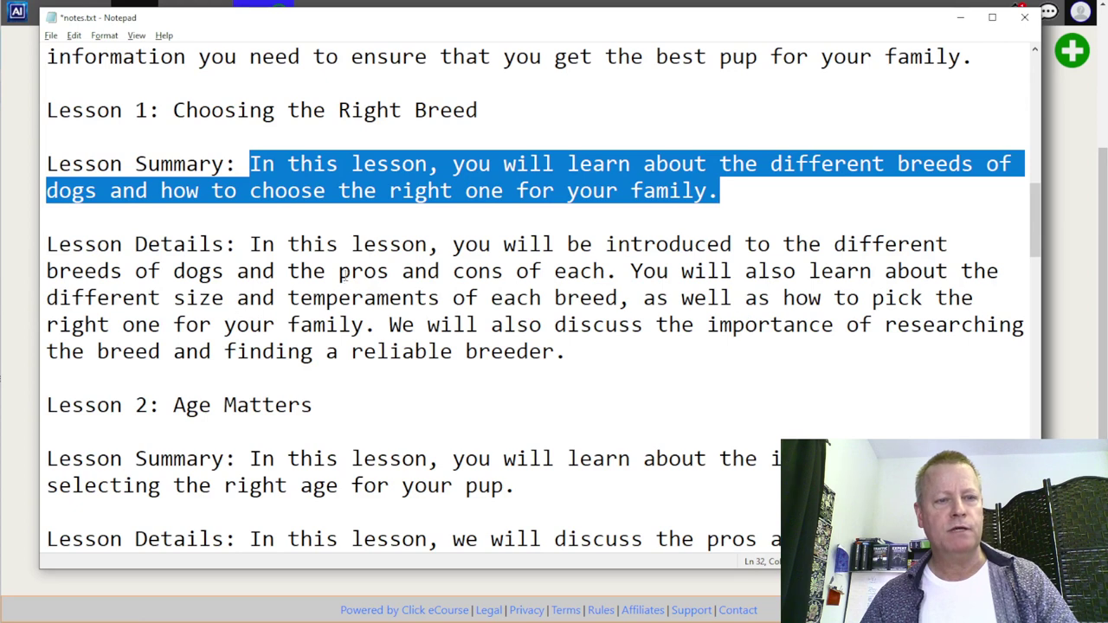
{"action": "scroll", "coordinate": [426, 303], "scroll_direction": "down", "scroll_amount": 2}
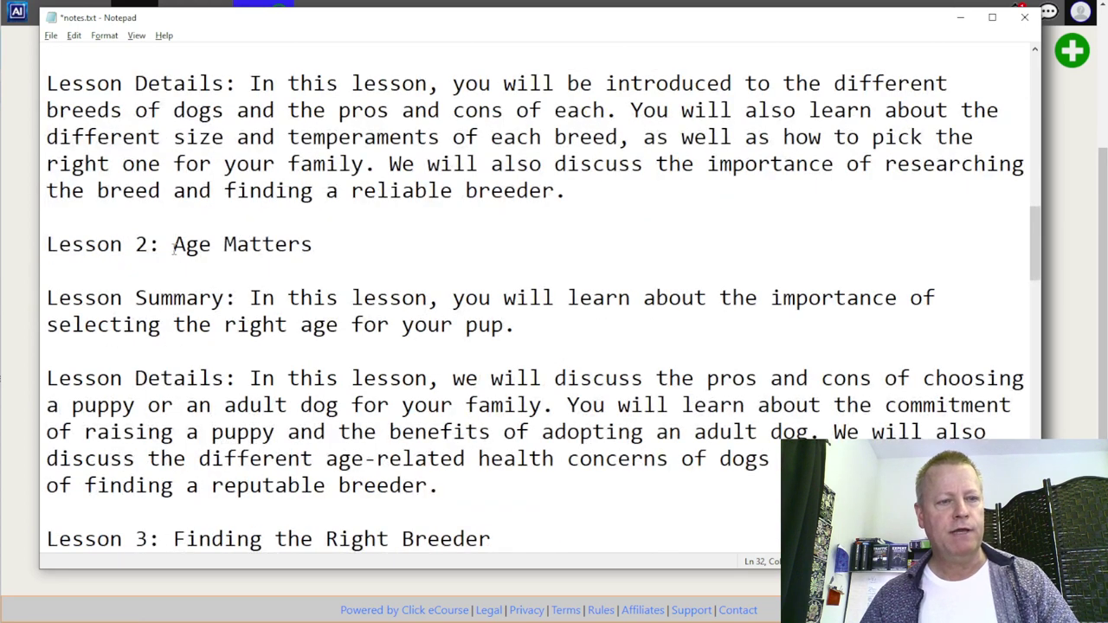
{"action": "left_click_drag", "start_coordinate": [173, 246], "coordinate": [314, 246]}
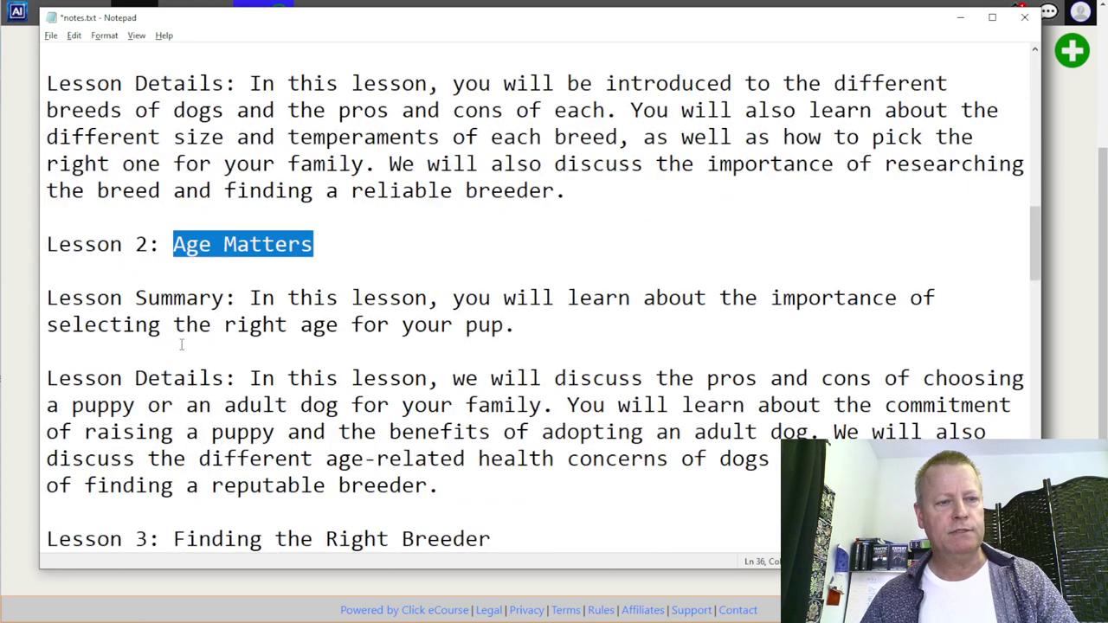
{"action": "scroll", "coordinate": [277, 338], "scroll_direction": "down", "scroll_amount": 4}
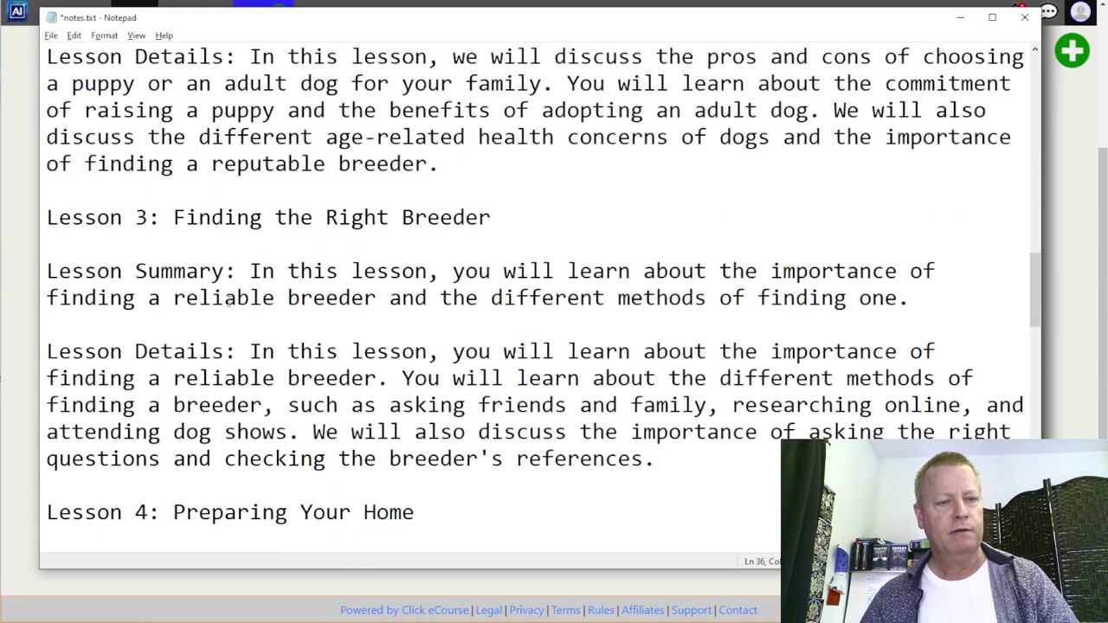
{"action": "left_click_drag", "start_coordinate": [468, 217], "coordinate": [492, 217]}
{"action": "scroll", "coordinate": [485, 220], "scroll_direction": "down", "scroll_amount": 3}
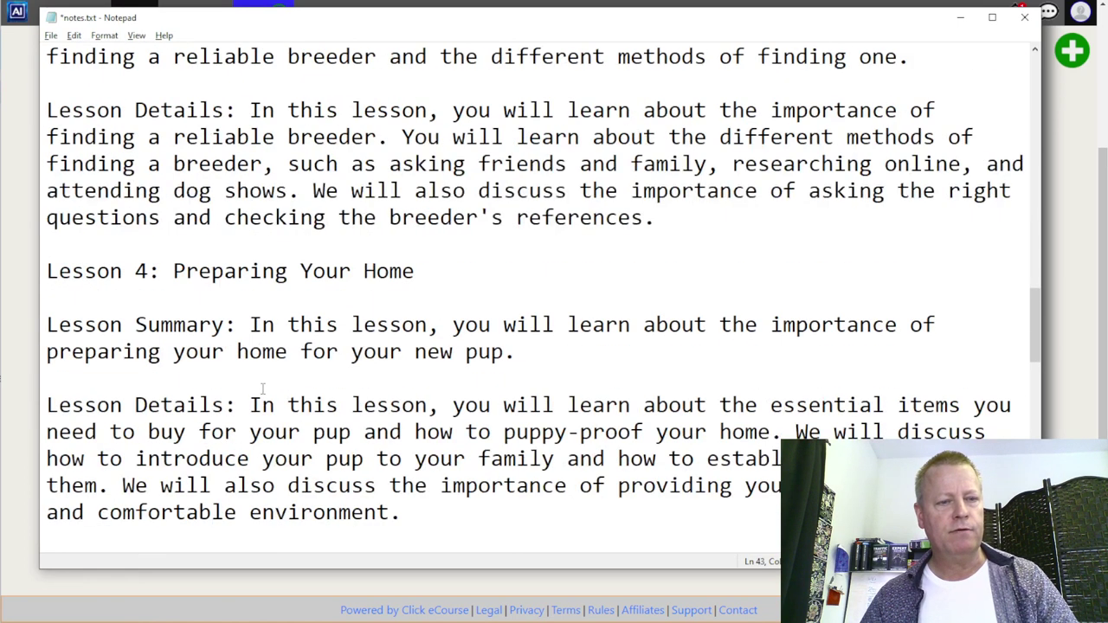
{"action": "left_click_drag", "start_coordinate": [173, 271], "coordinate": [441, 282]}
{"action": "scroll", "coordinate": [441, 286], "scroll_direction": "down", "scroll_amount": 3}
{"action": "left_click_drag", "start_coordinate": [173, 324], "coordinate": [416, 319]}
{"action": "scroll", "coordinate": [417, 321], "scroll_direction": "down", "scroll_amount": 4}
{"action": "left_click_drag", "start_coordinate": [173, 298], "coordinate": [418, 319]}
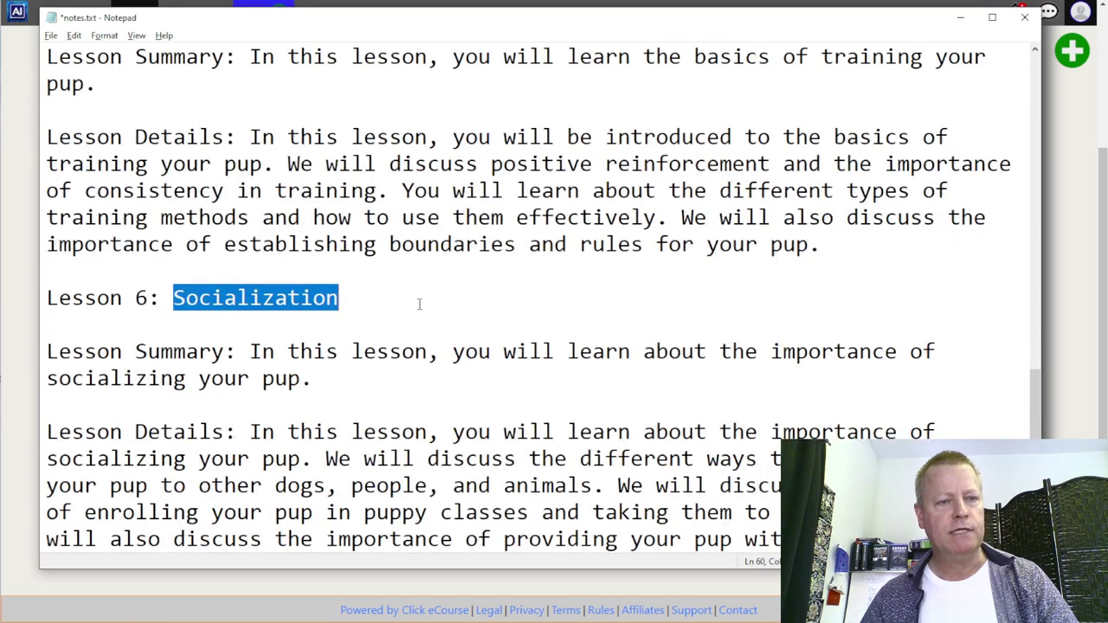
{"action": "scroll", "coordinate": [418, 318], "scroll_direction": "down", "scroll_amount": 4}
{"action": "left_click_drag", "start_coordinate": [173, 298], "coordinate": [426, 303]}
{"action": "scroll", "coordinate": [427, 303], "scroll_direction": "down", "scroll_amount": 4}
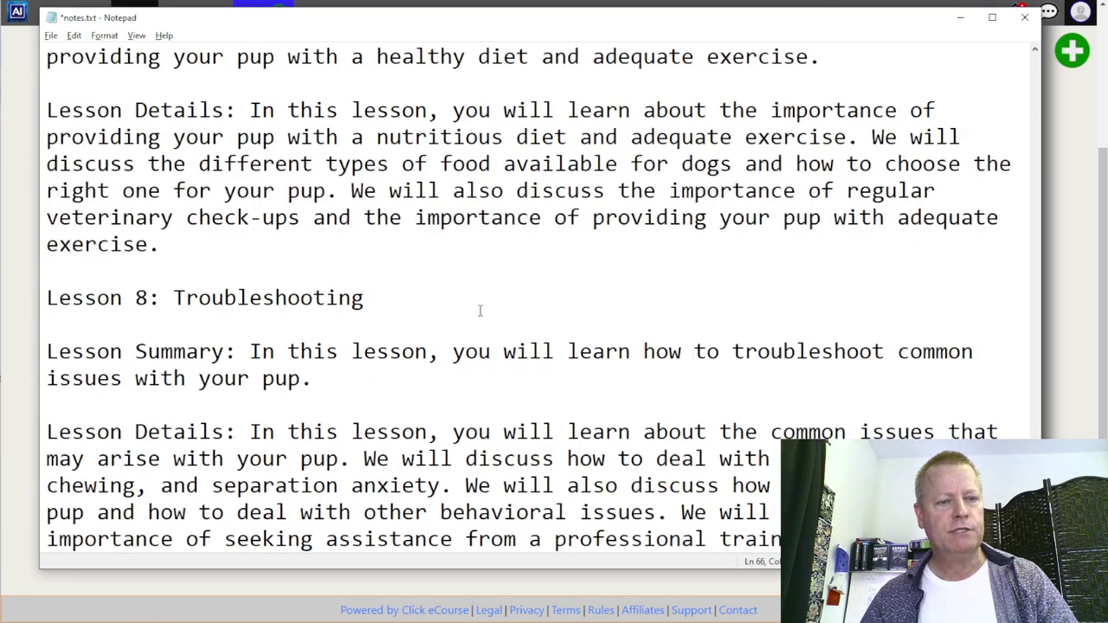
{"action": "left_click_drag", "start_coordinate": [187, 272], "coordinate": [376, 272]}
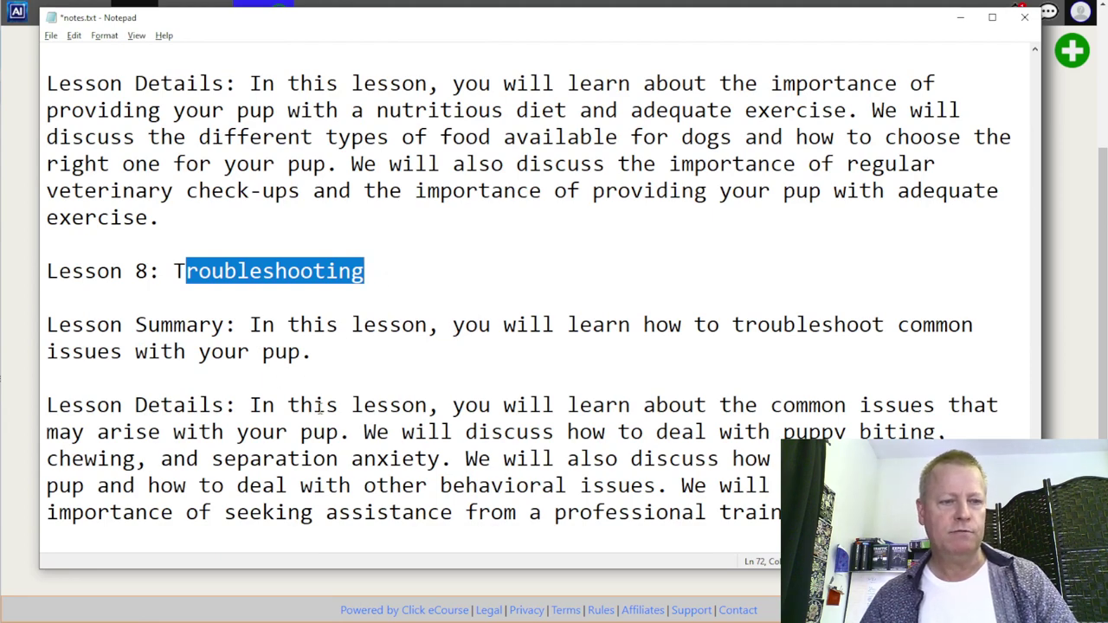
{"action": "scroll", "coordinate": [420, 423], "scroll_direction": "up", "scroll_amount": 2}
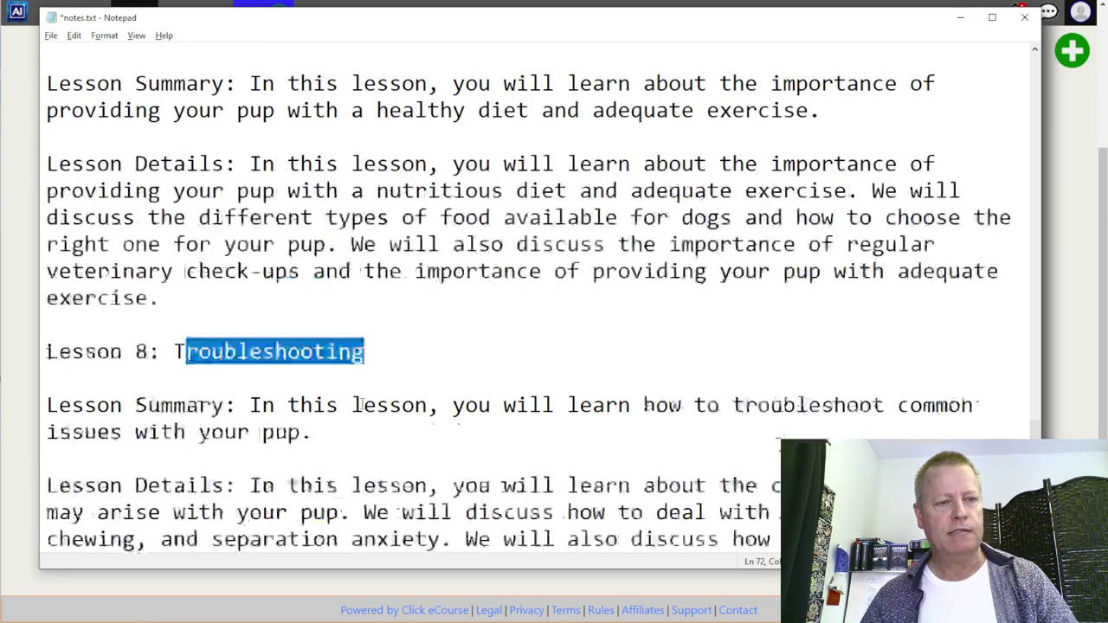
{"action": "scroll", "coordinate": [373, 400], "scroll_direction": "down", "scroll_amount": 2}
{"action": "scroll", "coordinate": [242, 322], "scroll_direction": "up", "scroll_amount": 20}
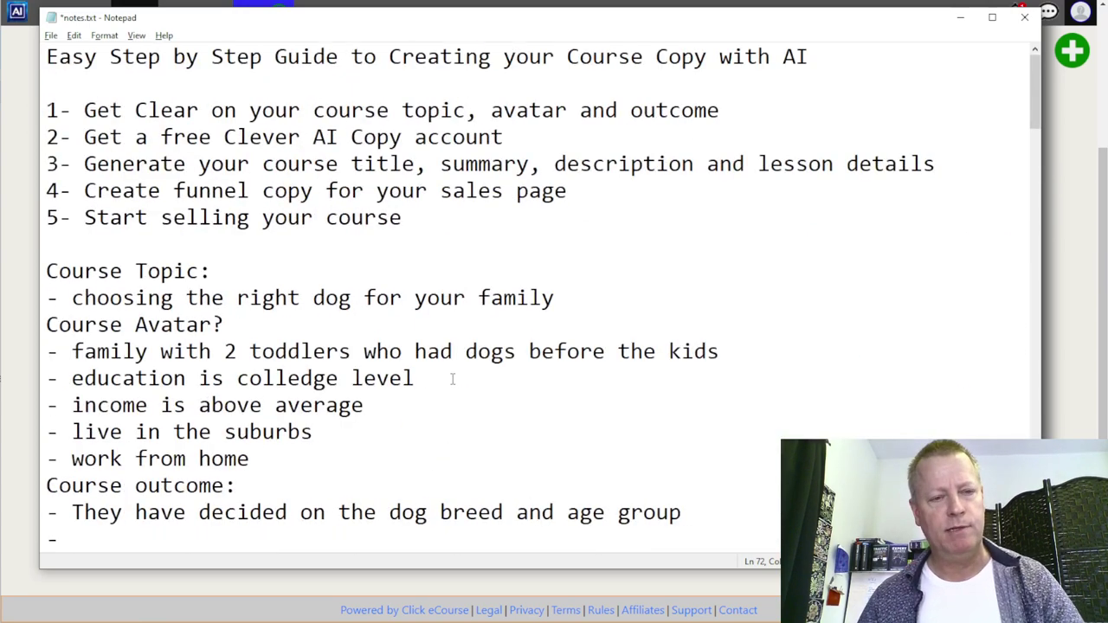
{"action": "scroll", "coordinate": [453, 378], "scroll_direction": "down", "scroll_amount": 6}
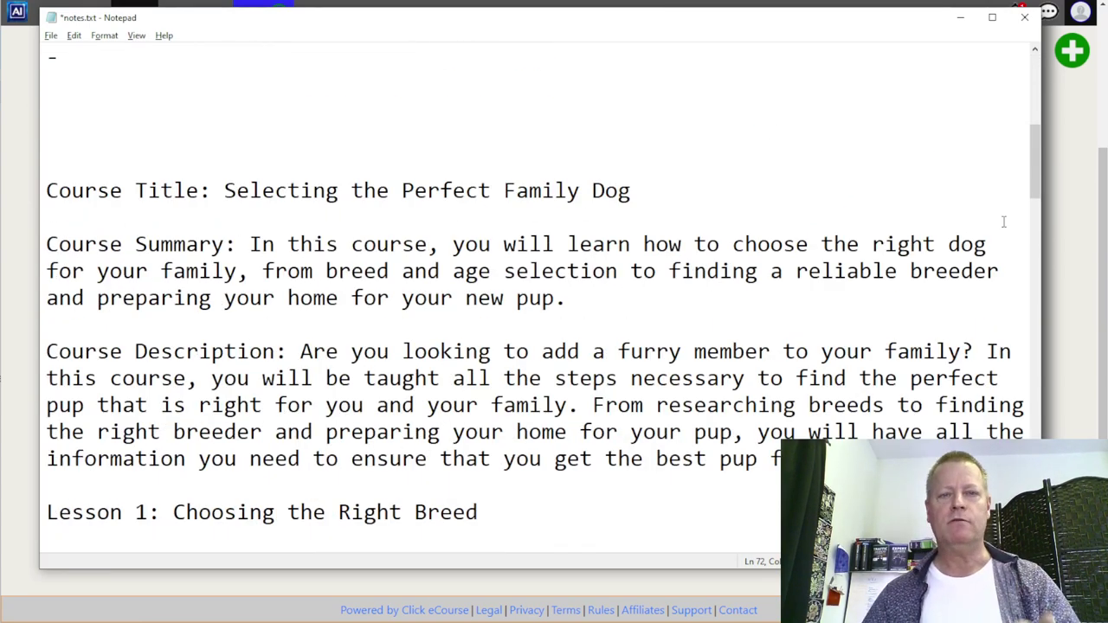
- Review the generated course results back in the browser
{"action": "key", "text": "alt+Tab"}
{"action": "scroll", "coordinate": [604, 286], "scroll_direction": "up", "scroll_amount": 5}
{"action": "scroll", "coordinate": [604, 287], "scroll_direction": "down", "scroll_amount": 5}
{"action": "scroll", "coordinate": [604, 286], "scroll_direction": "up", "scroll_amount": 6}
{"action": "scroll", "coordinate": [604, 286], "scroll_direction": "up", "scroll_amount": 5}
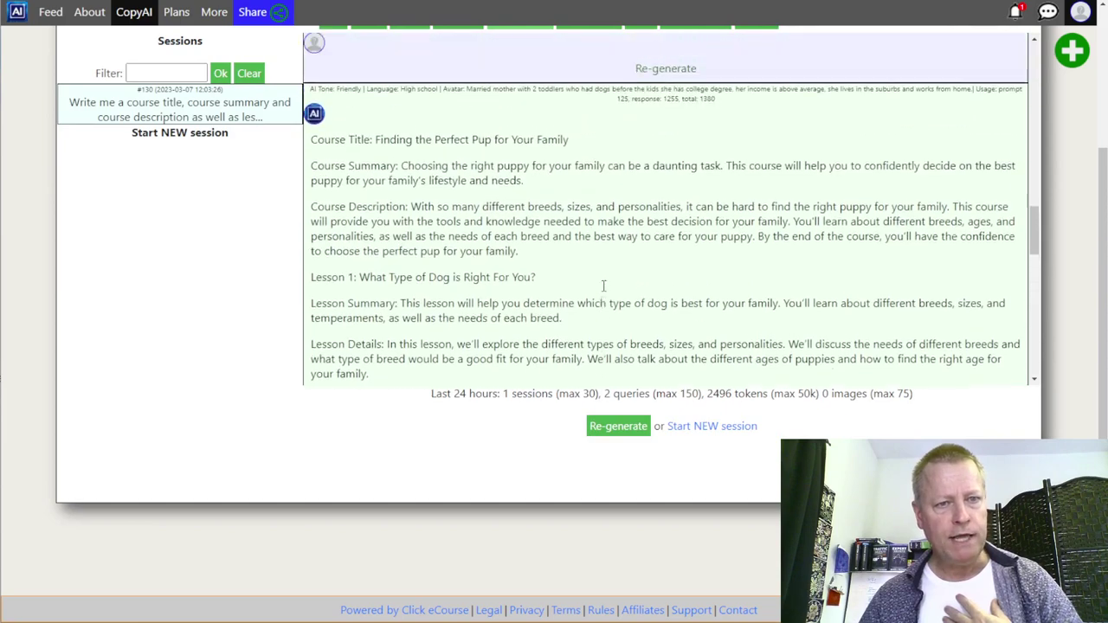
{"action": "scroll", "coordinate": [604, 287], "scroll_direction": "up", "scroll_amount": 1}
{"action": "key", "text": "ctrl+a"}
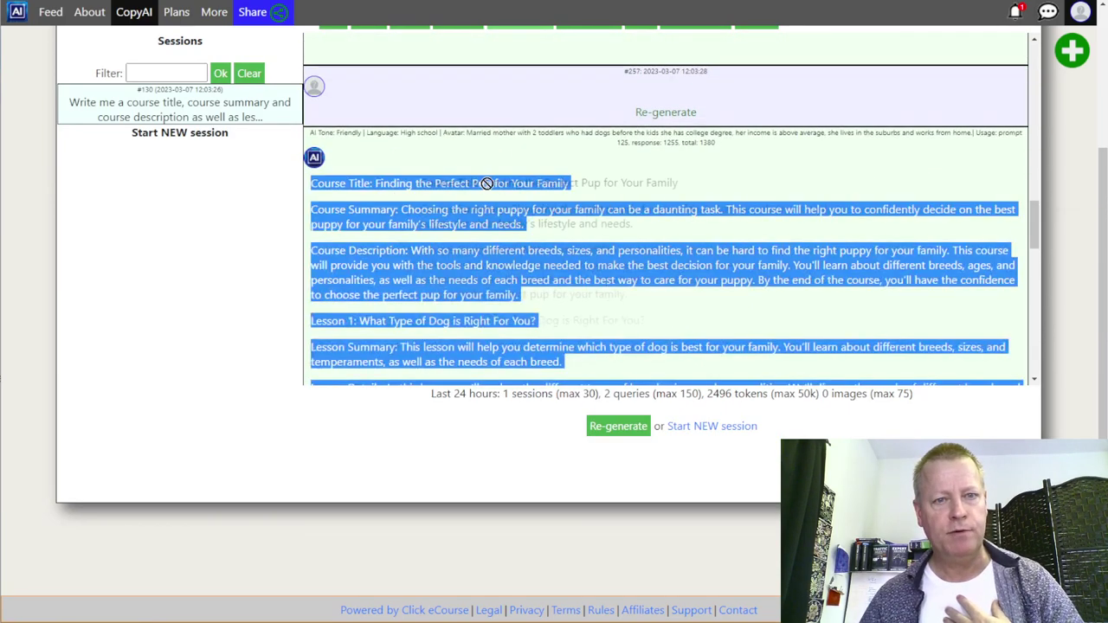
{"action": "left_click", "coordinate": [577, 208]}
{"action": "scroll", "coordinate": [577, 208], "scroll_direction": "down", "scroll_amount": 7}
{"action": "scroll", "coordinate": [576, 214], "scroll_direction": "up", "scroll_amount": 8}
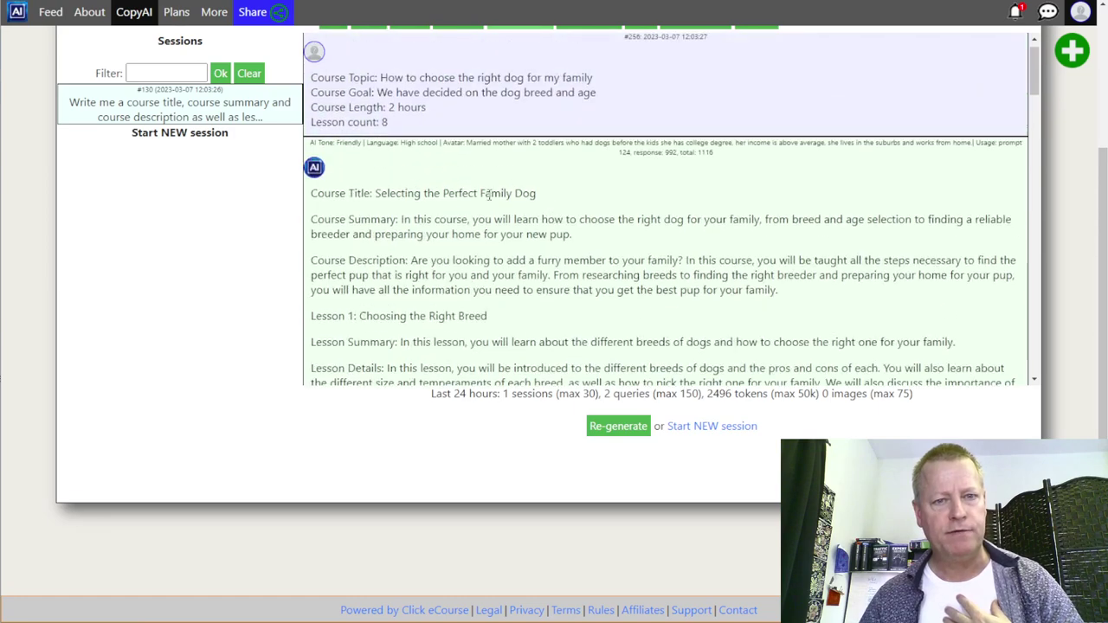
{"action": "scroll", "coordinate": [416, 189], "scroll_direction": "down", "scroll_amount": 12}
{"action": "scroll", "coordinate": [503, 214], "scroll_direction": "up", "scroll_amount": 1}
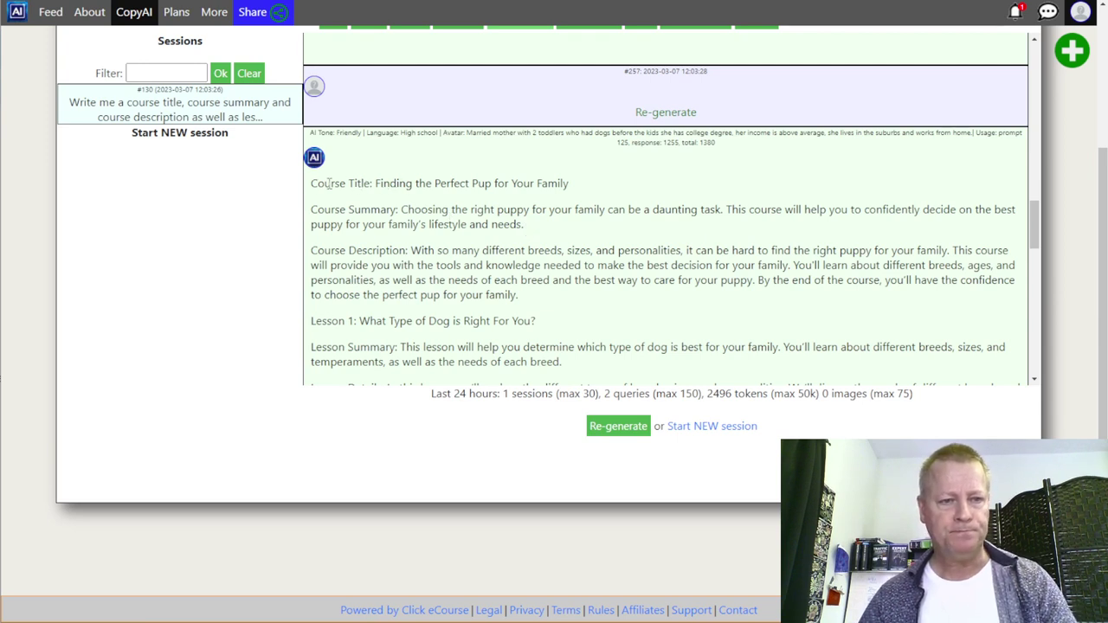
- Copy the title 'Finding the Perfect Pup for Your Family' and open the Ad hoc tool
{"action": "left_click_drag", "start_coordinate": [375, 183], "coordinate": [572, 186]}
{"action": "key", "text": "ctrl+c"}
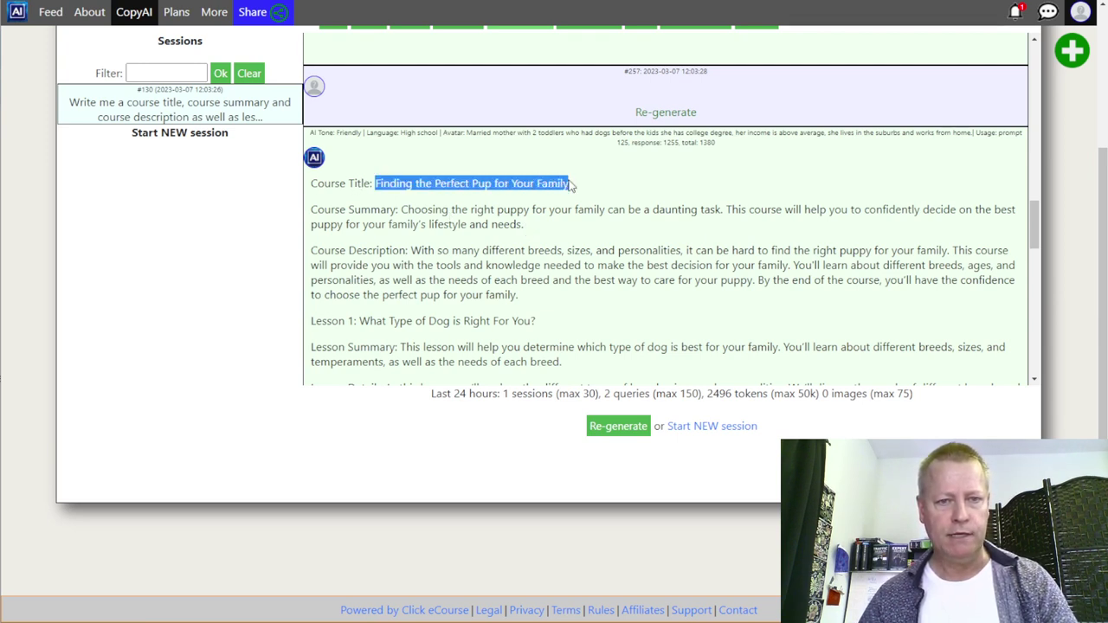
{"action": "scroll", "coordinate": [524, 176], "scroll_direction": "up", "scroll_amount": 5}
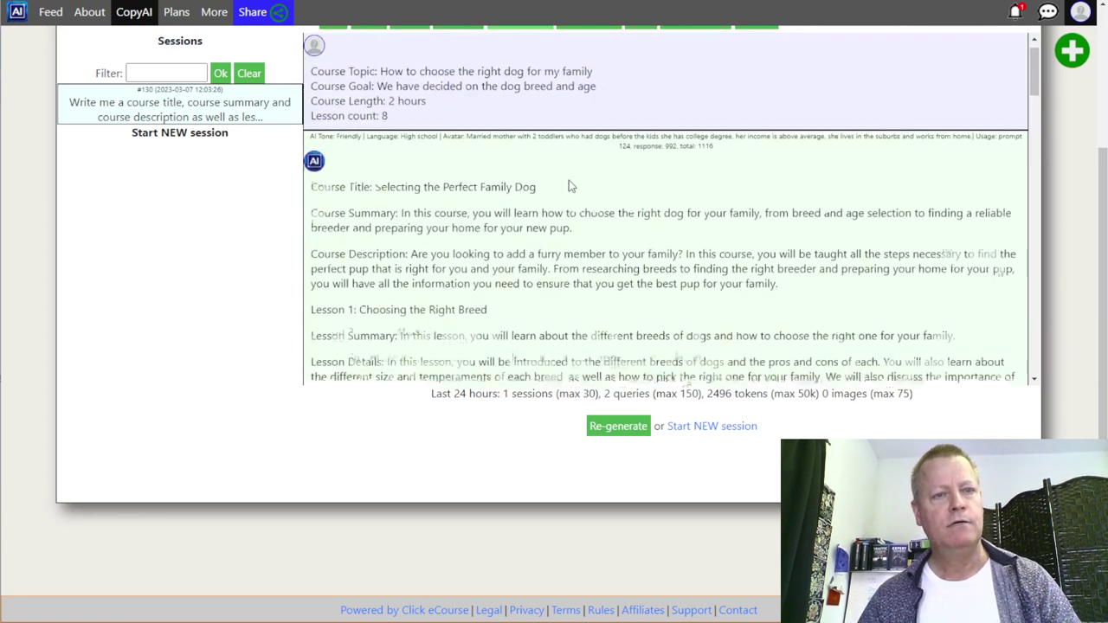
{"action": "scroll", "coordinate": [374, 169], "scroll_direction": "up", "scroll_amount": 3}
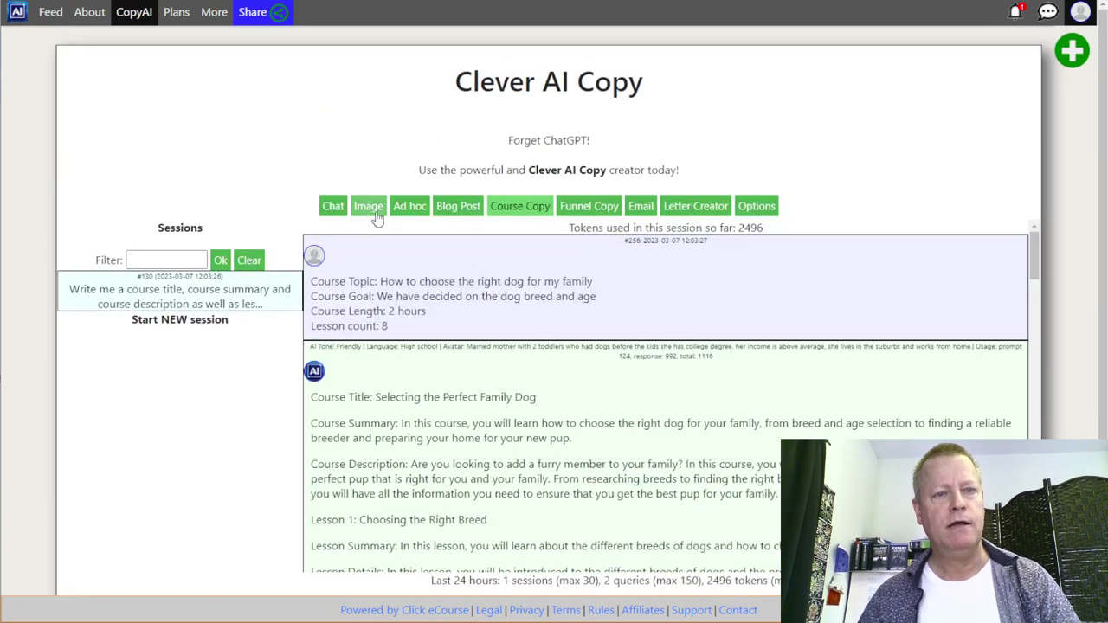
{"action": "left_click", "coordinate": [409, 207]}
- Prompt Ad hoc with 'Given the title: "', the pasted title and 'generate me 5 alternatives'
{"action": "left_click", "coordinate": [484, 285]}
{"action": "type", "text": "Given the title"}
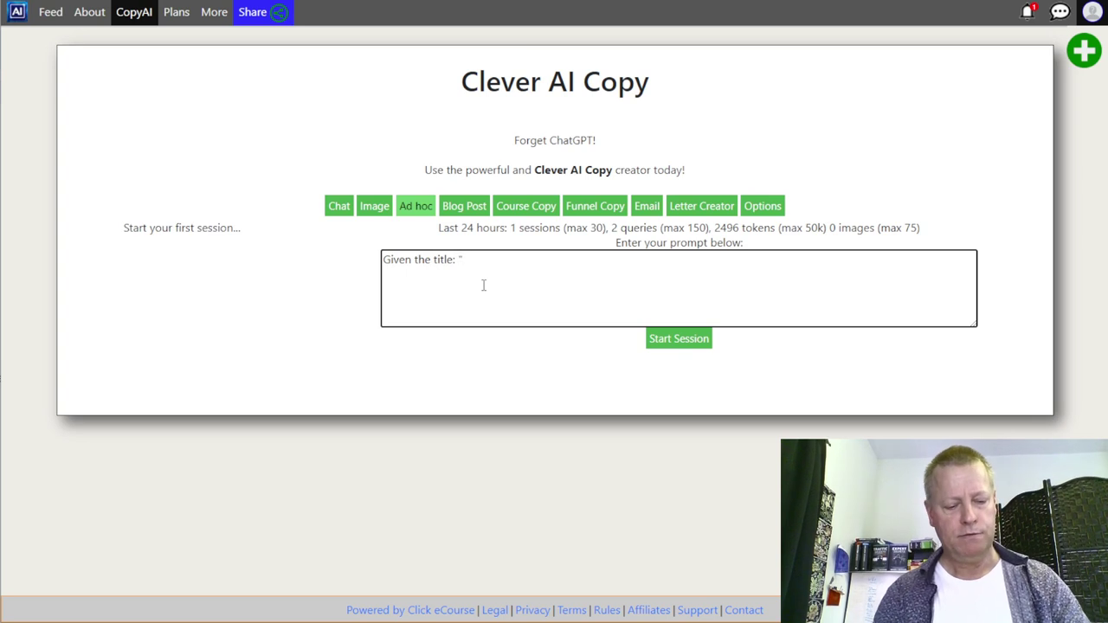
{"action": "type", "text": ": \""}
{"action": "key", "text": "ctrl+v"}
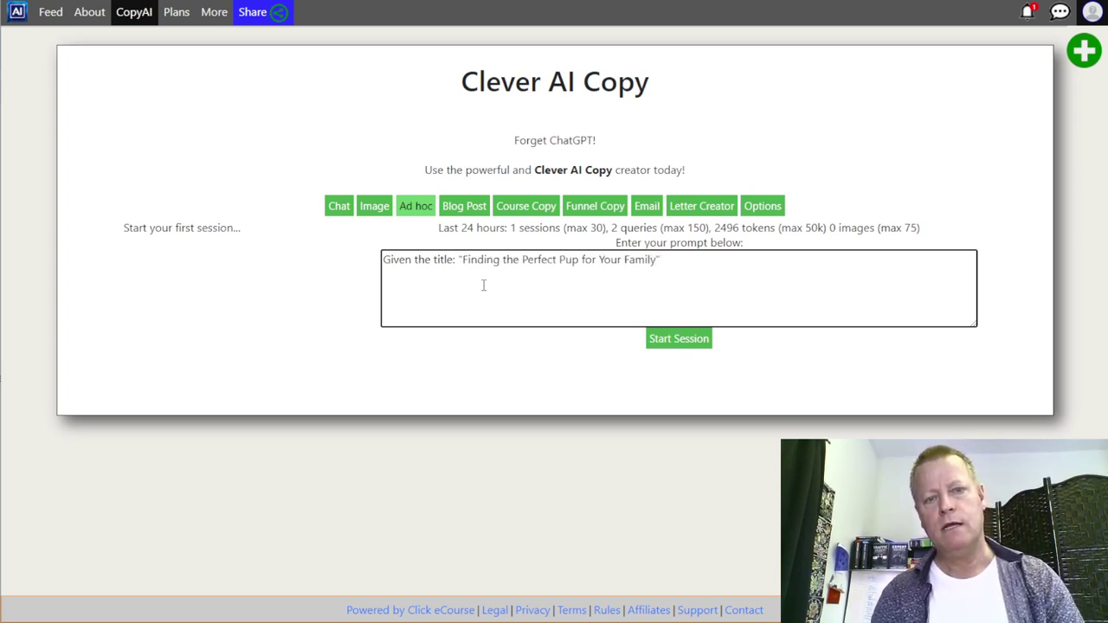
{"action": "type", "text": "g"}
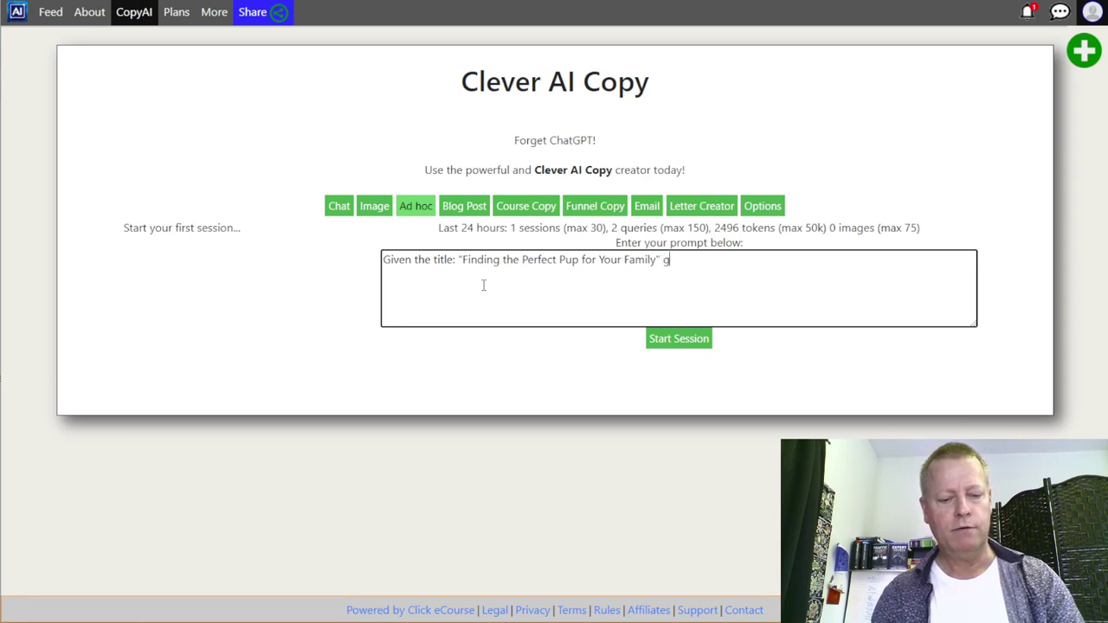
{"action": "type", "text": "enerate me "}
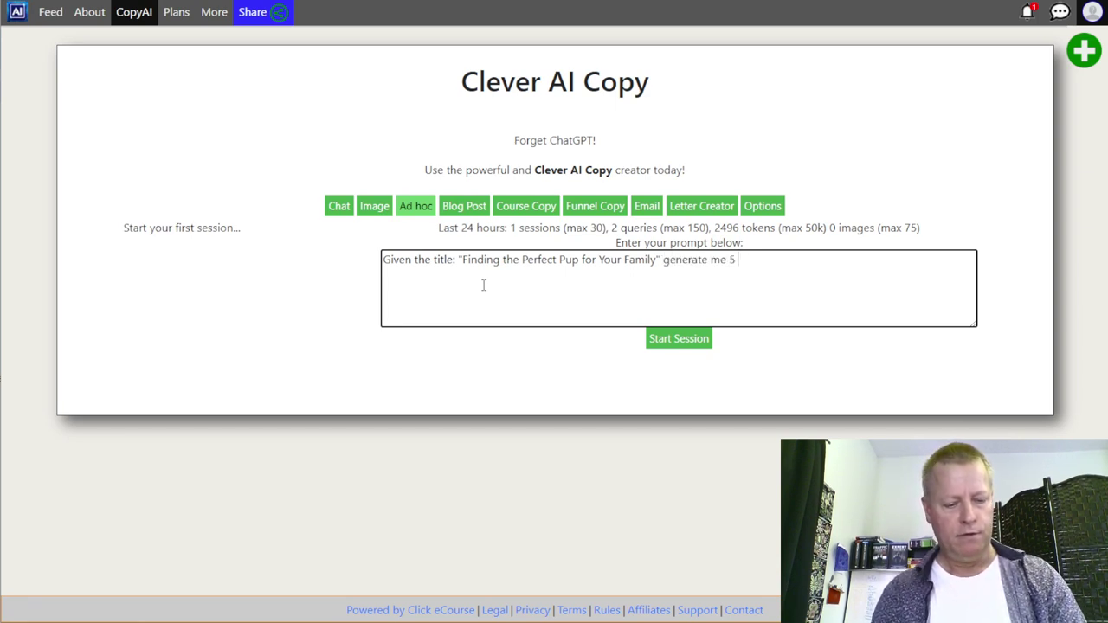
{"action": "type", "text": "5 o"}
{"action": "type", "text": "lternatives"}
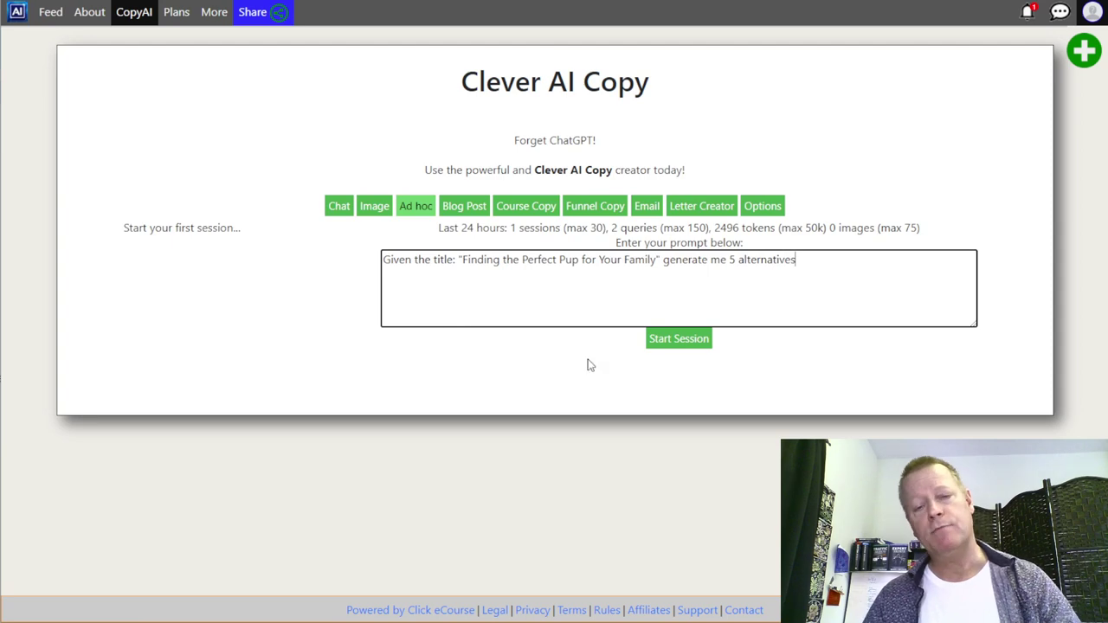
{"action": "left_click", "coordinate": [665, 343]}
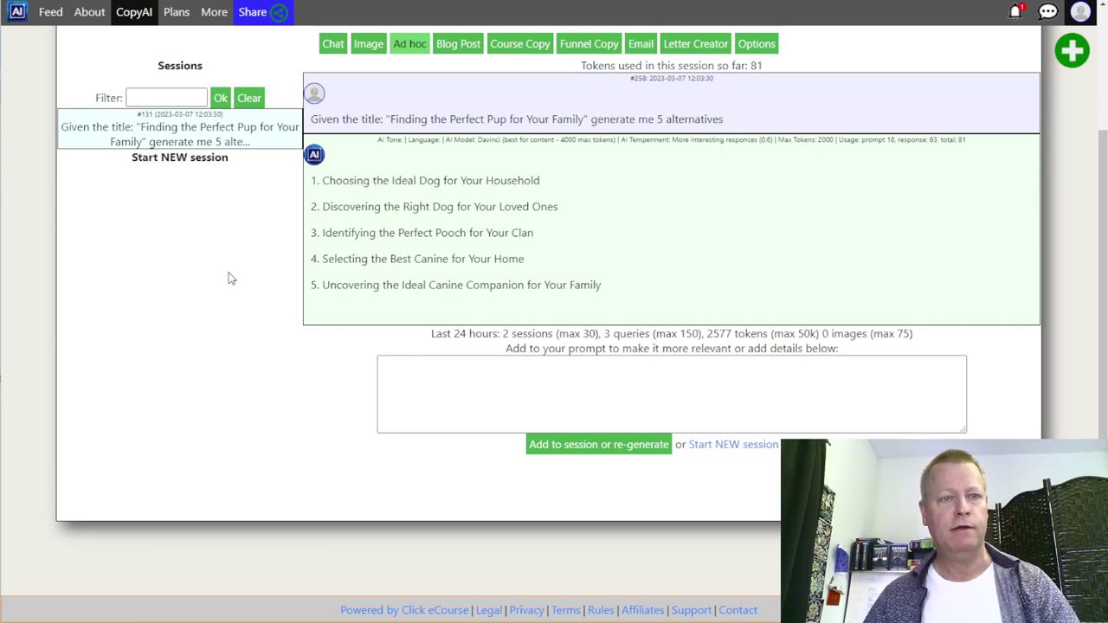
- In a fresh session, request course topic suggestions around choosing the right dog for your family
{"action": "left_click", "coordinate": [737, 444]}
{"action": "left_click", "coordinate": [499, 298]}
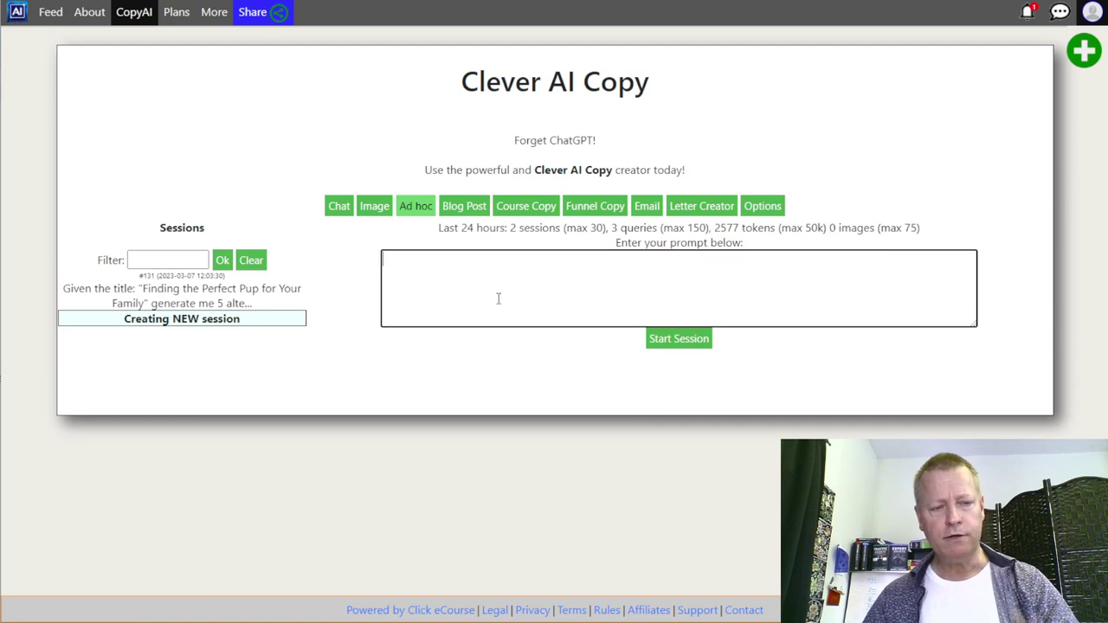
{"action": "type", "text": "give me course"}
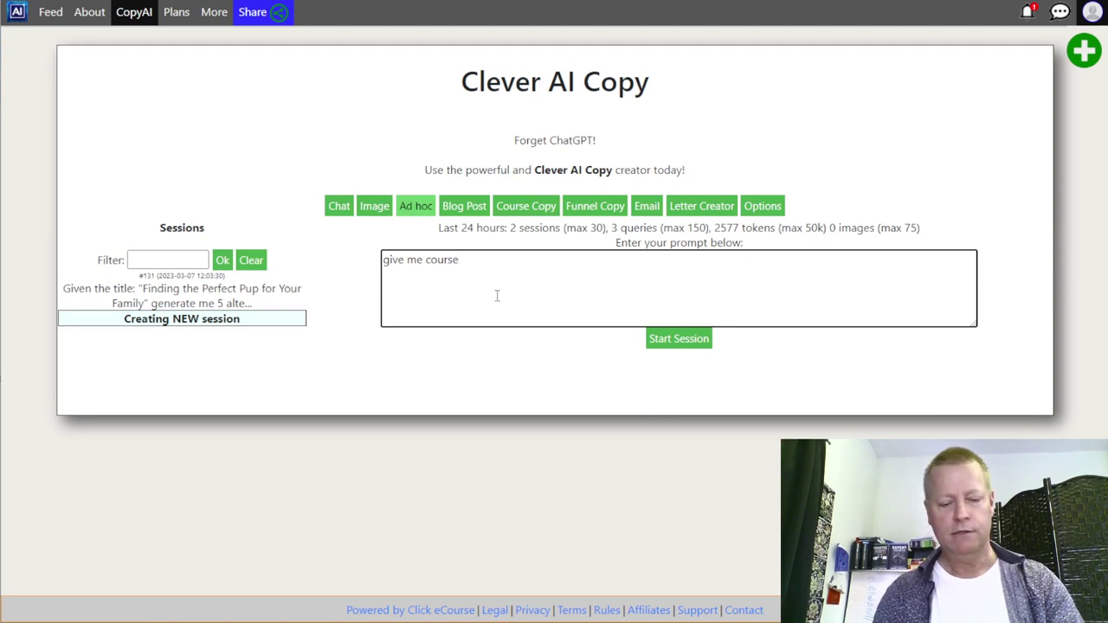
{"action": "type", "text": " topic su"}
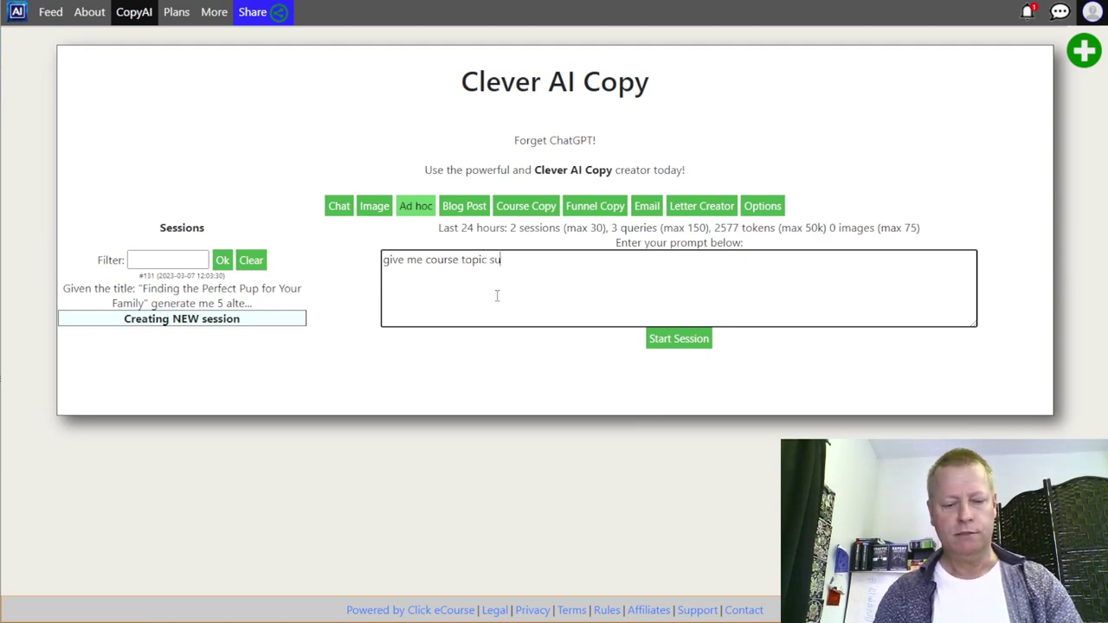
{"action": "type", "text": "ggestions around choos"}
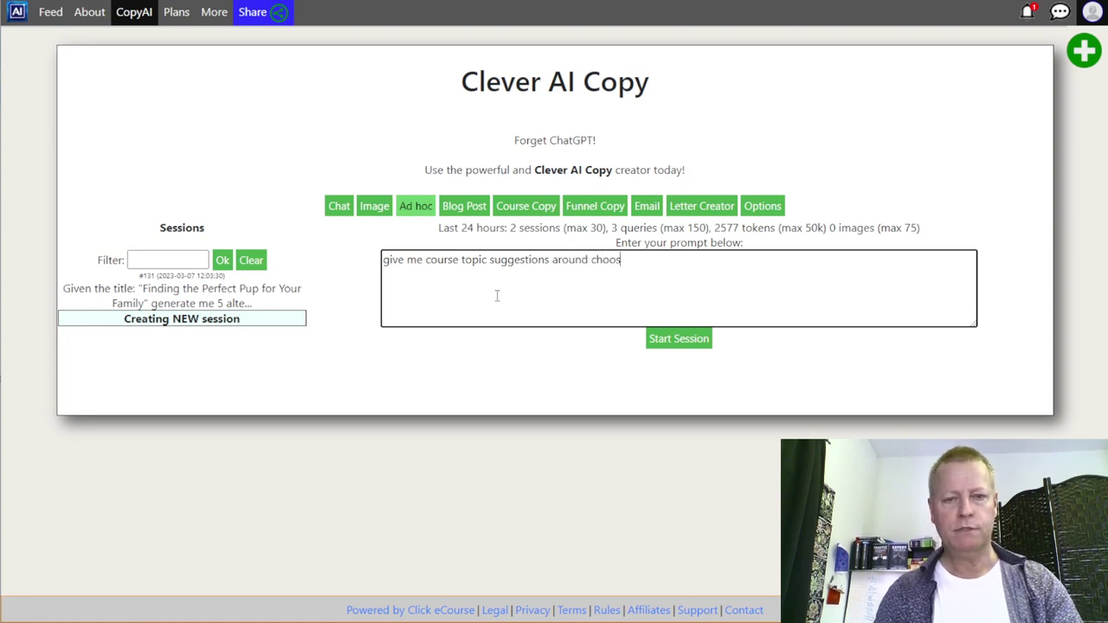
{"action": "type", "text": "ing the r"}
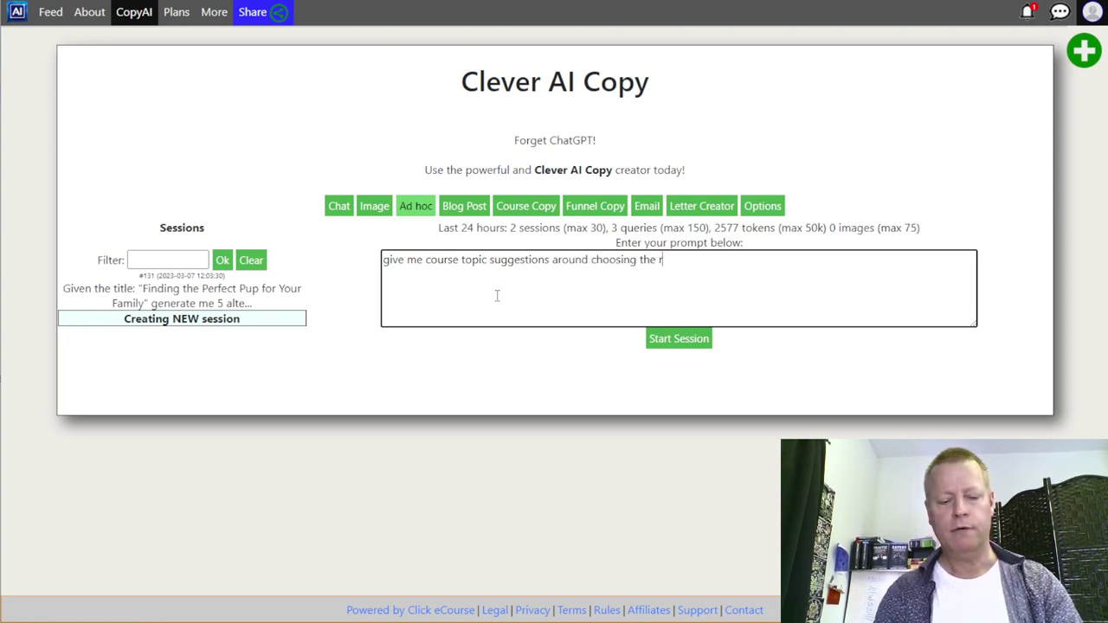
{"action": "type", "text": "ight dog"}
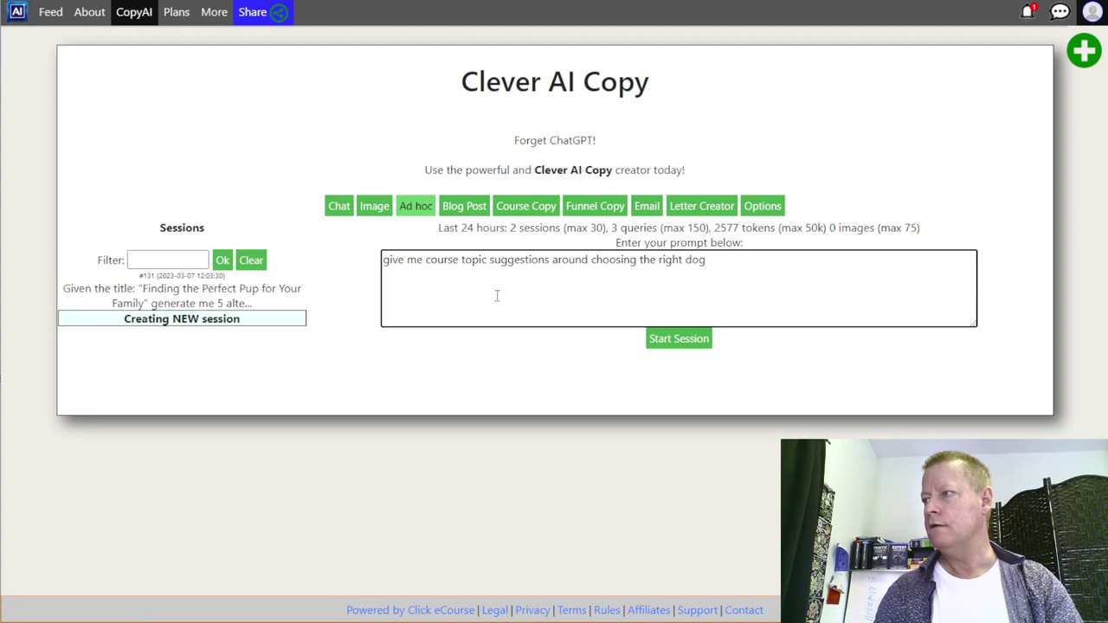
{"action": "type", "text": " for your family"}
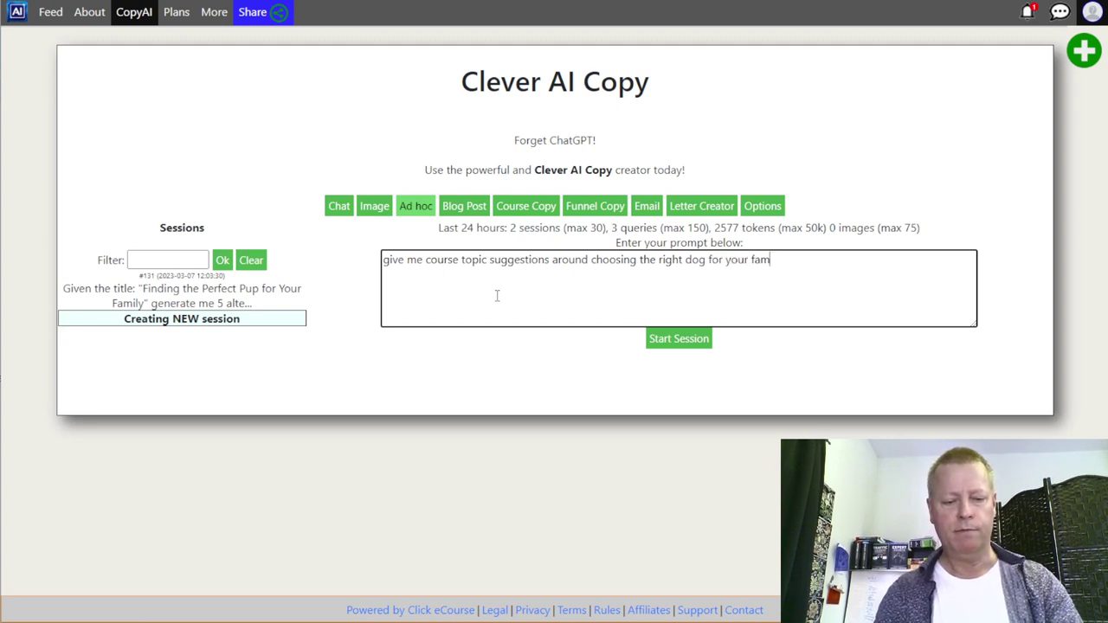
{"action": "left_click", "coordinate": [692, 344]}
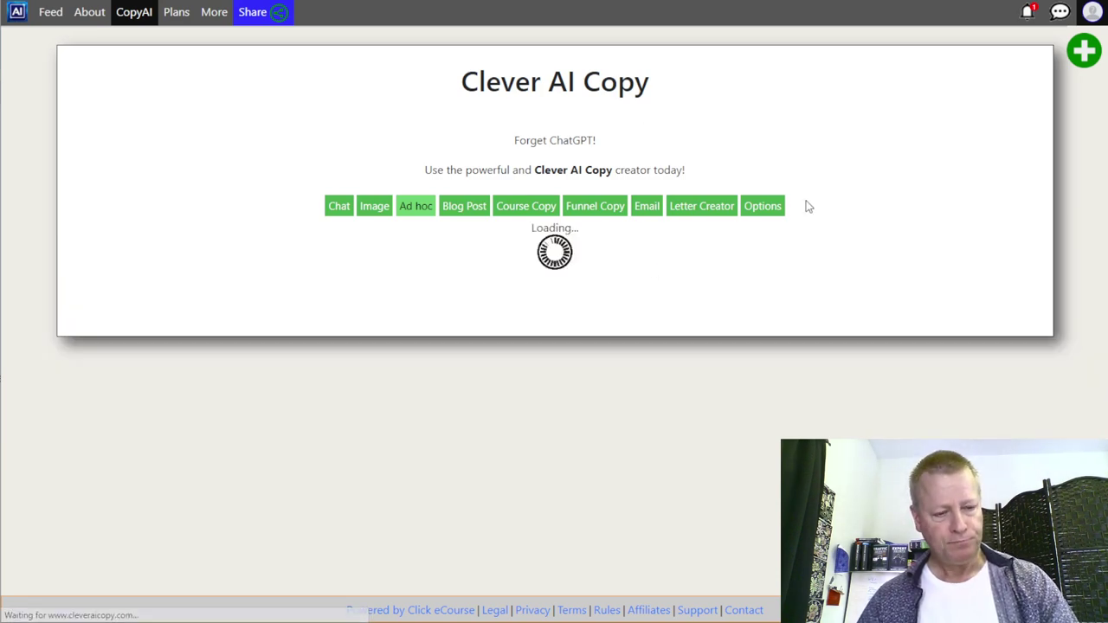
{"action": "scroll", "coordinate": [484, 220], "scroll_direction": "up", "scroll_amount": 1}
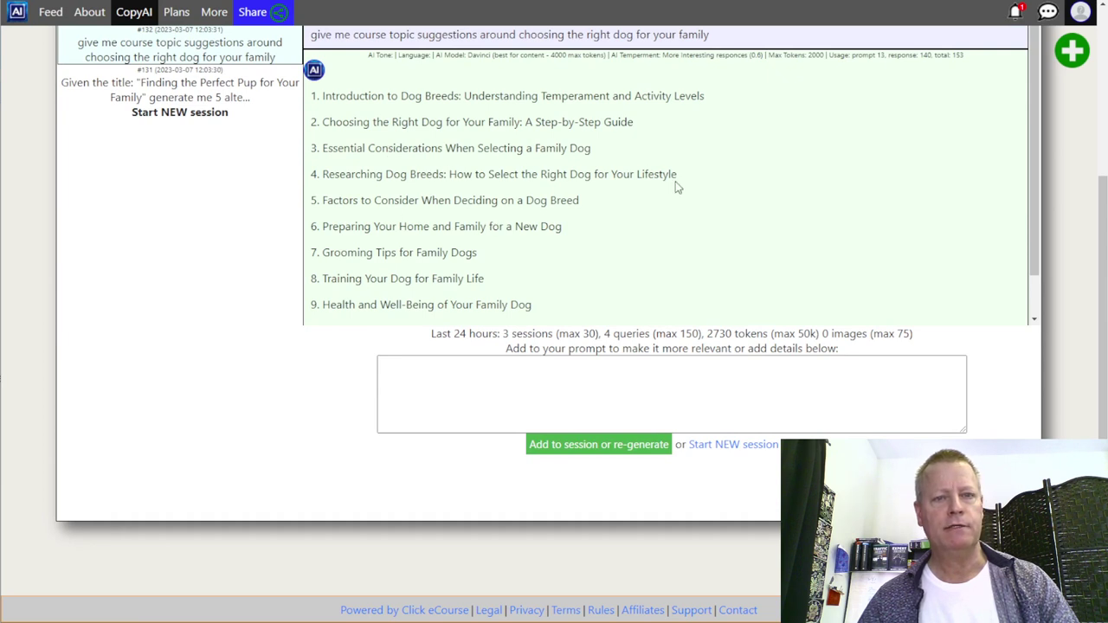
{"action": "triple_click", "coordinate": [544, 180]}
{"action": "left_click", "coordinate": [645, 218]}
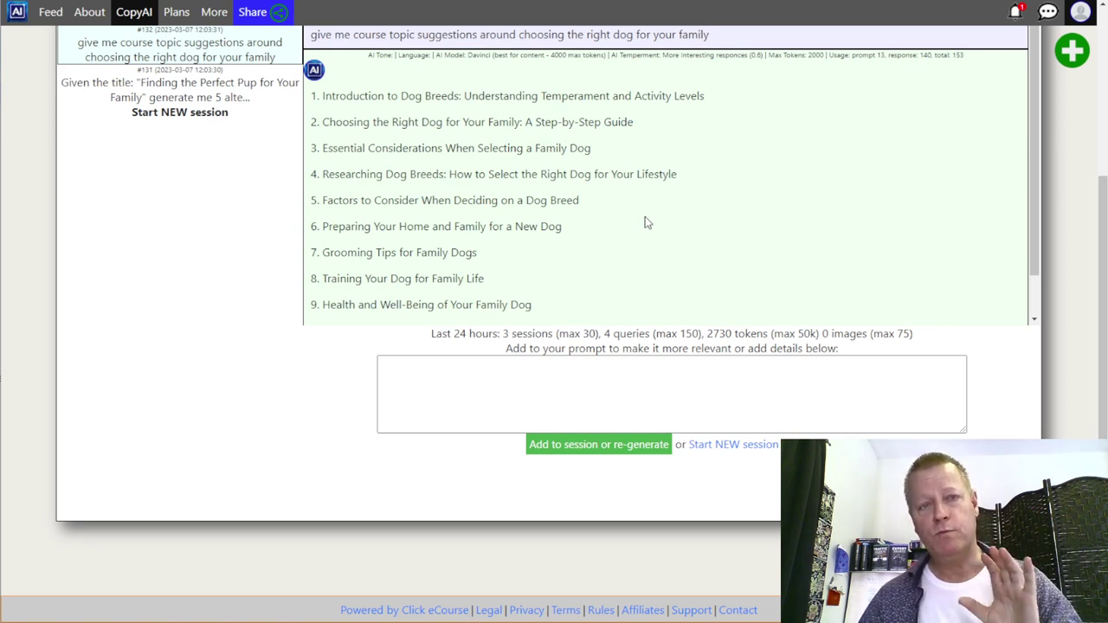
{"action": "scroll", "coordinate": [598, 222], "scroll_direction": "up", "scroll_amount": 3}
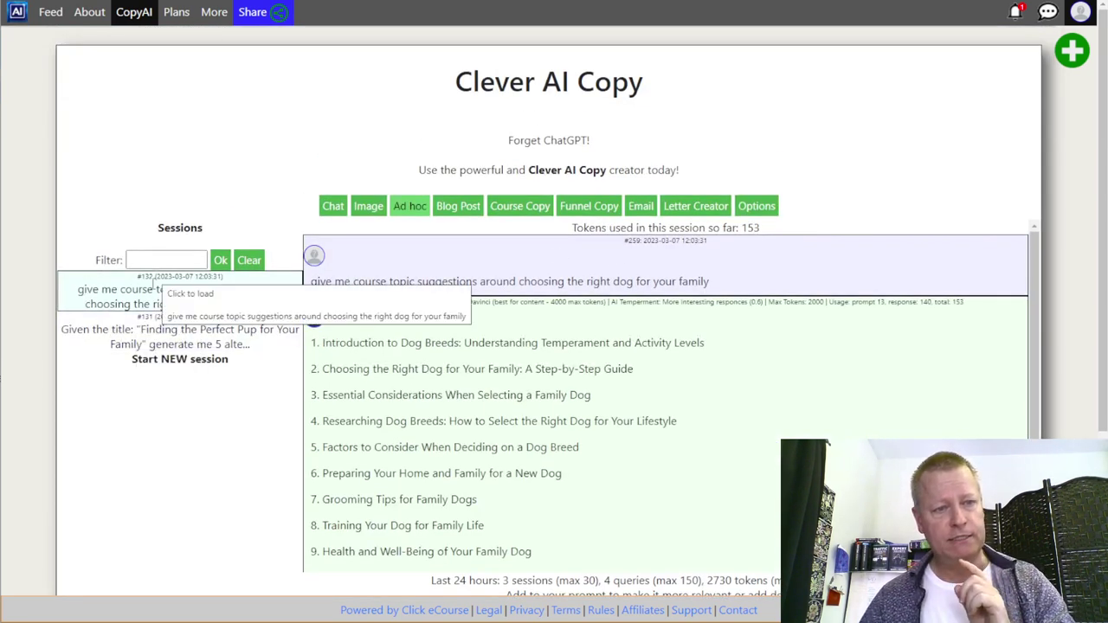
- Revisit the title-alternatives session and the earlier course copy's length and lesson count
{"action": "left_click", "coordinate": [177, 342]}
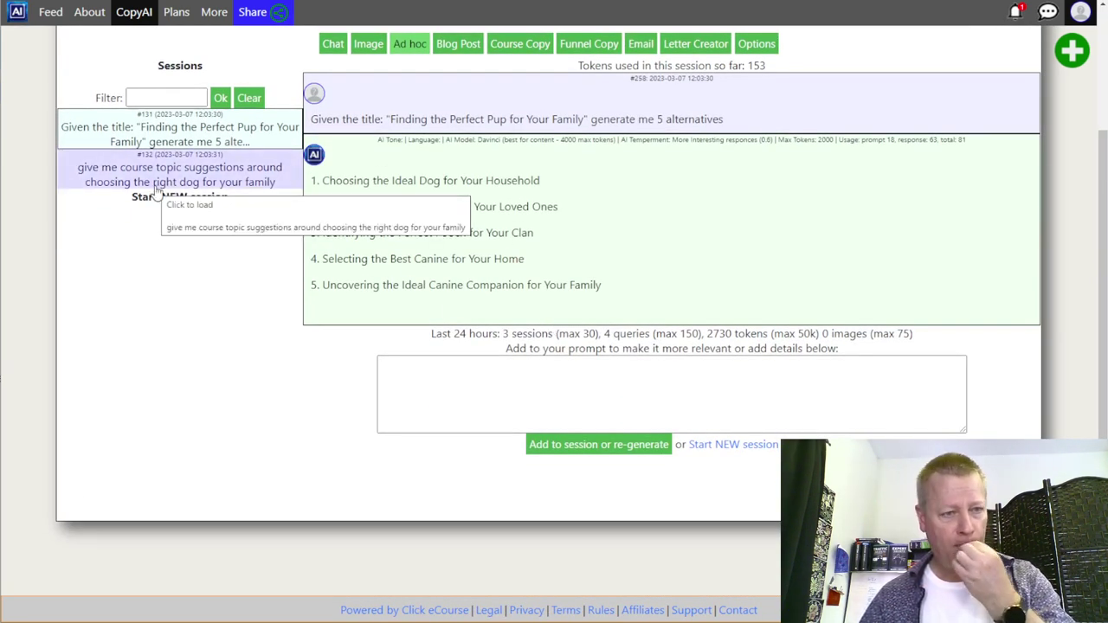
{"action": "scroll", "coordinate": [173, 194], "scroll_direction": "up", "scroll_amount": 2}
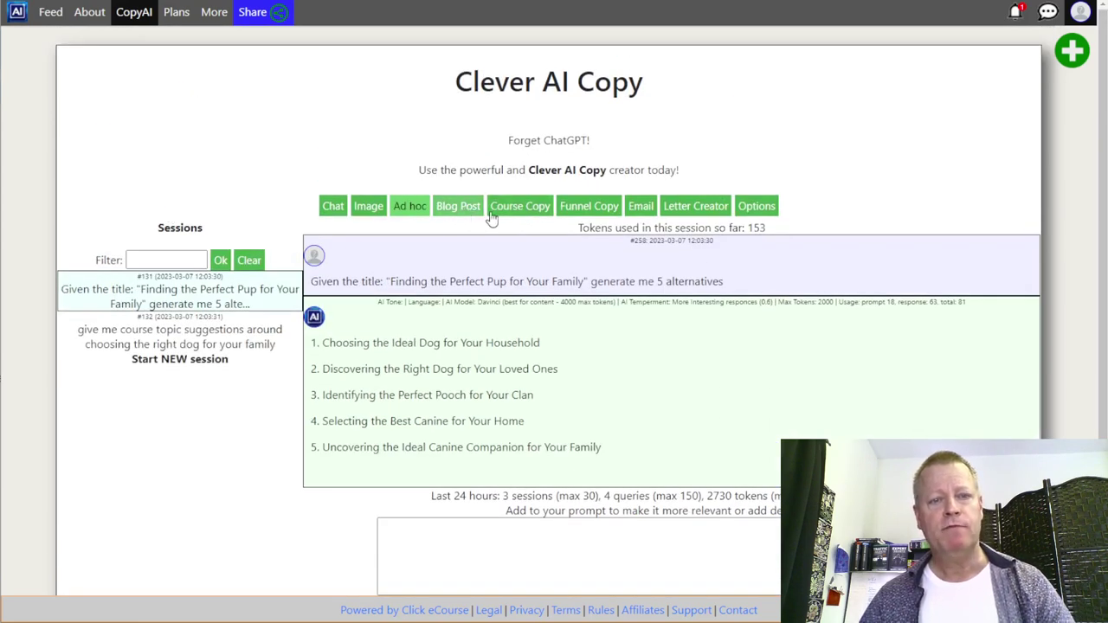
{"action": "left_click", "coordinate": [524, 208]}
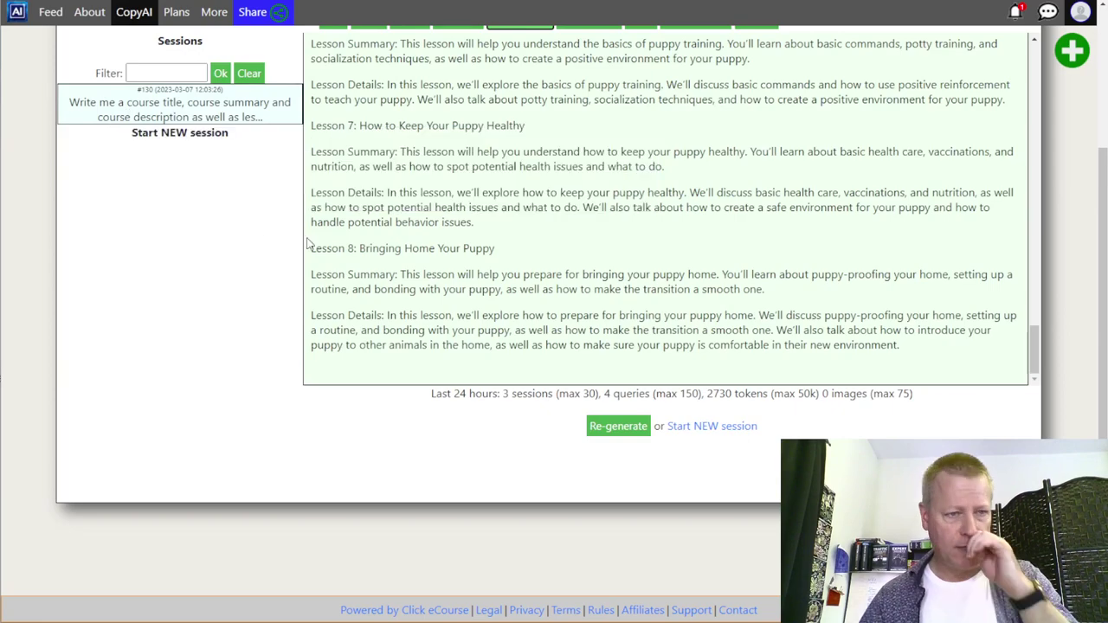
{"action": "scroll", "coordinate": [474, 270], "scroll_direction": "up", "scroll_amount": 10}
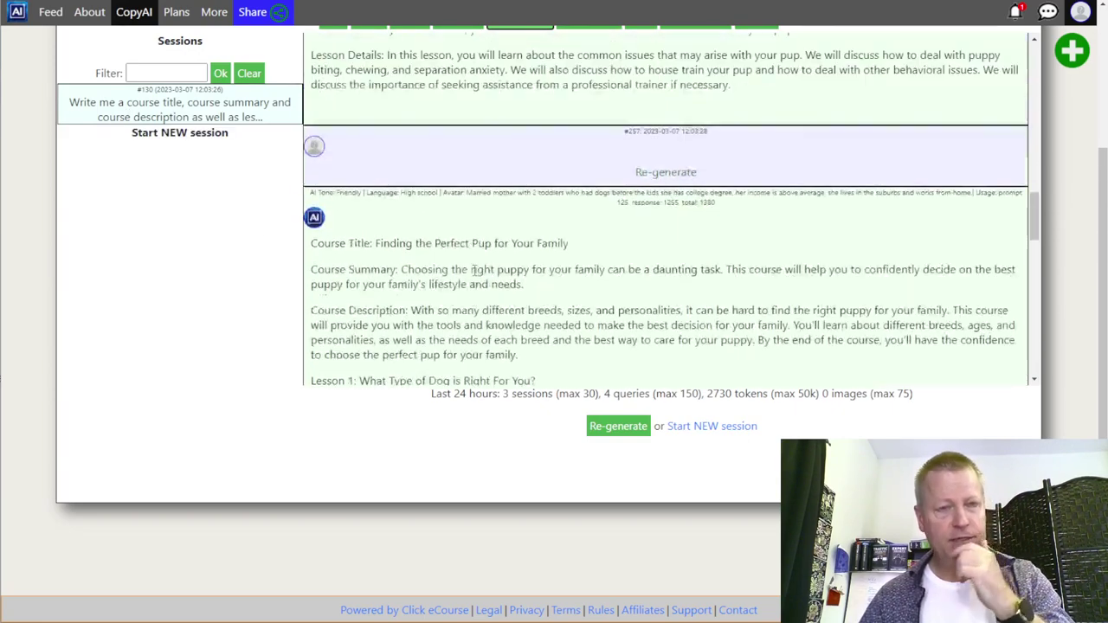
{"action": "scroll", "coordinate": [474, 270], "scroll_direction": "up", "scroll_amount": 15}
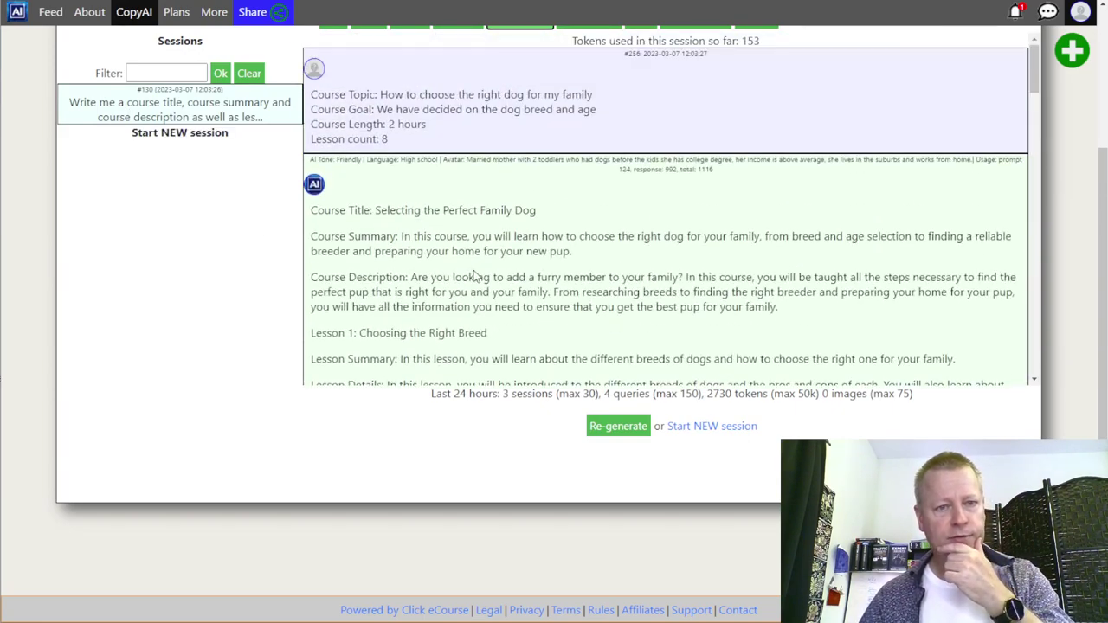
{"action": "left_click_drag", "start_coordinate": [400, 144], "coordinate": [594, 94]}
{"action": "left_click", "coordinate": [336, 103]}
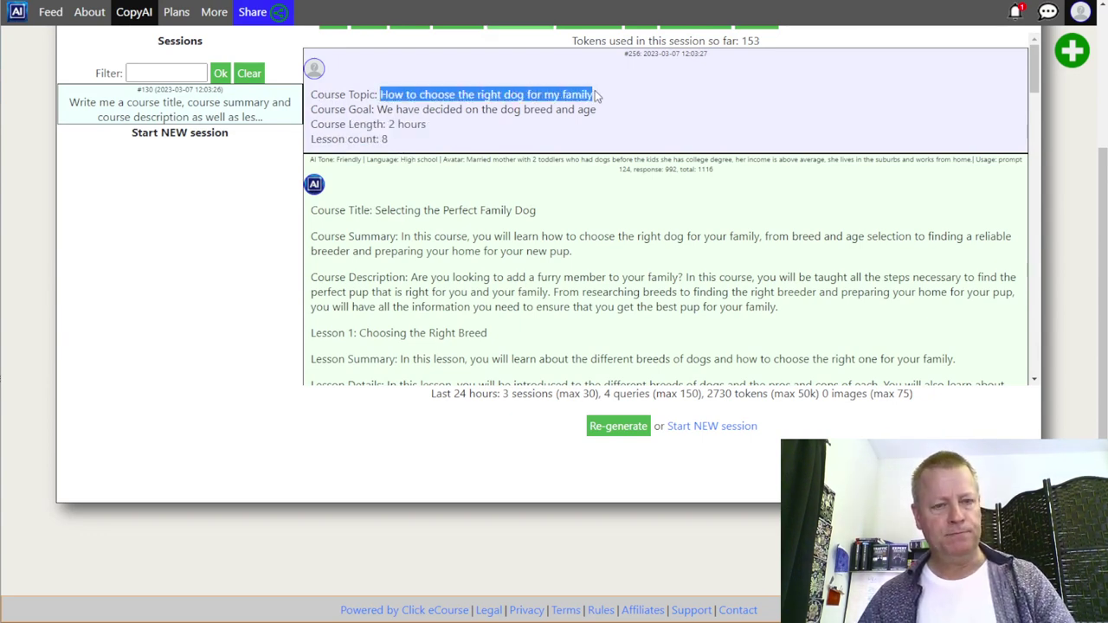
- Start a new Course Copy session with topic 'How to choose the right dog for my family'
{"action": "left_click", "coordinate": [712, 426]}
{"action": "left_click", "coordinate": [468, 302]}
{"action": "key", "text": "ctrl+v"}
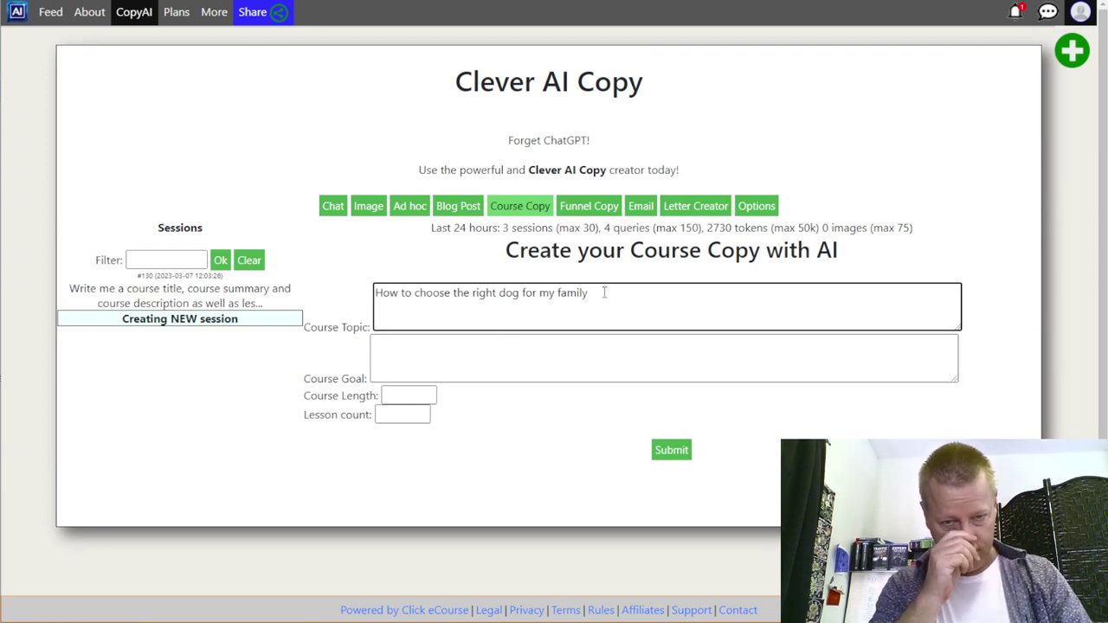
- Switch the Course Copy AI Tone option from Friendly to Funny
{"action": "left_click", "coordinate": [755, 206]}
{"action": "left_click", "coordinate": [596, 274]}
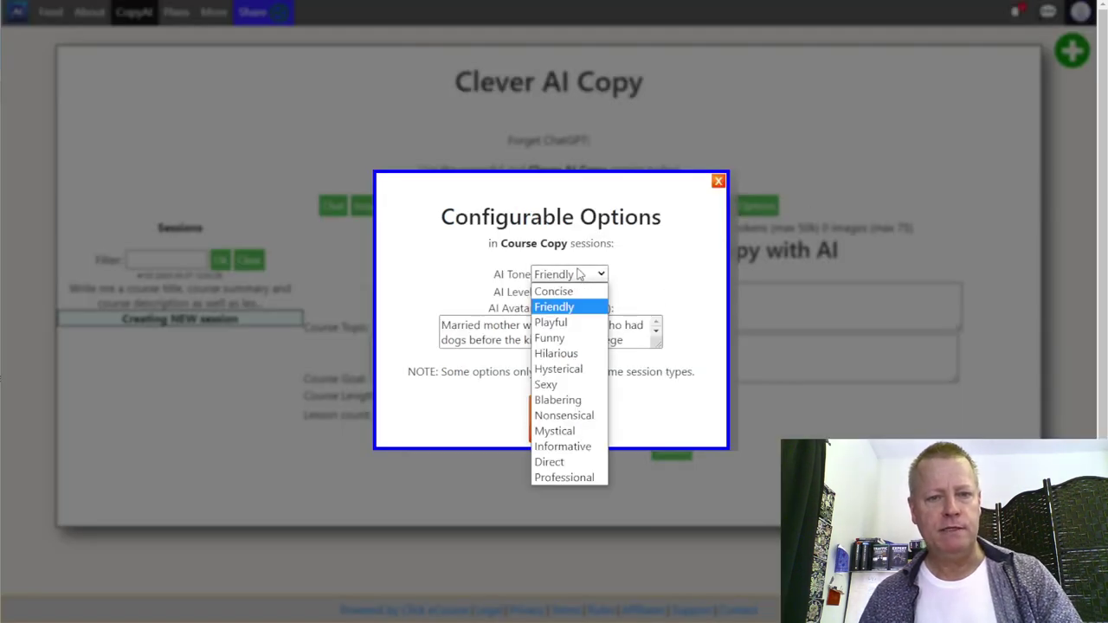
{"action": "left_click", "coordinate": [564, 338]}
{"action": "left_click", "coordinate": [552, 422]}
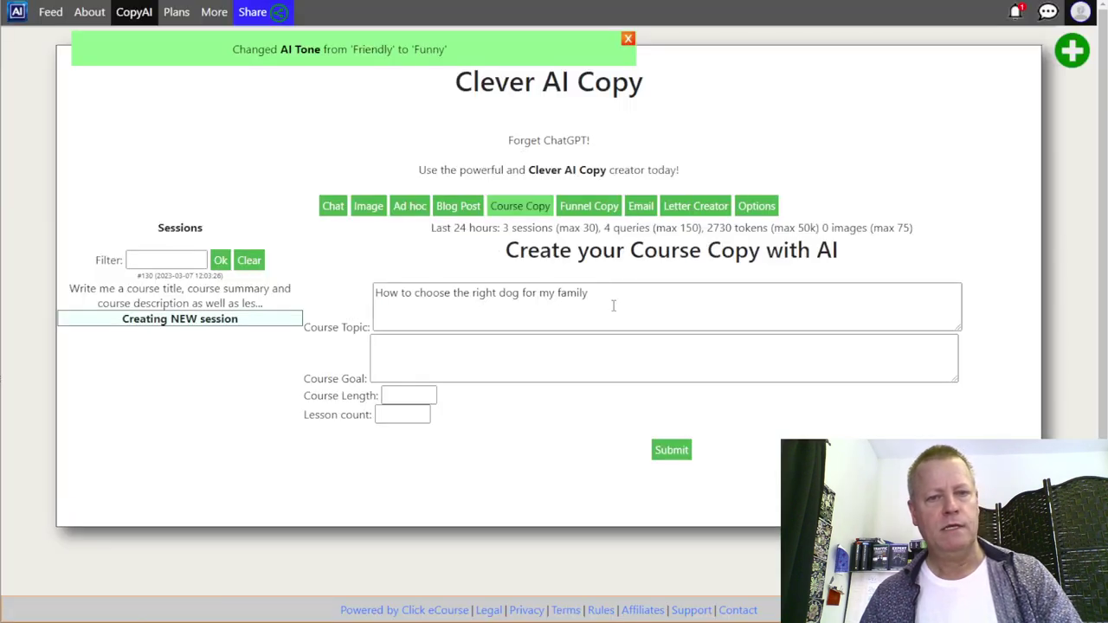
{"action": "left_click", "coordinate": [467, 353]}
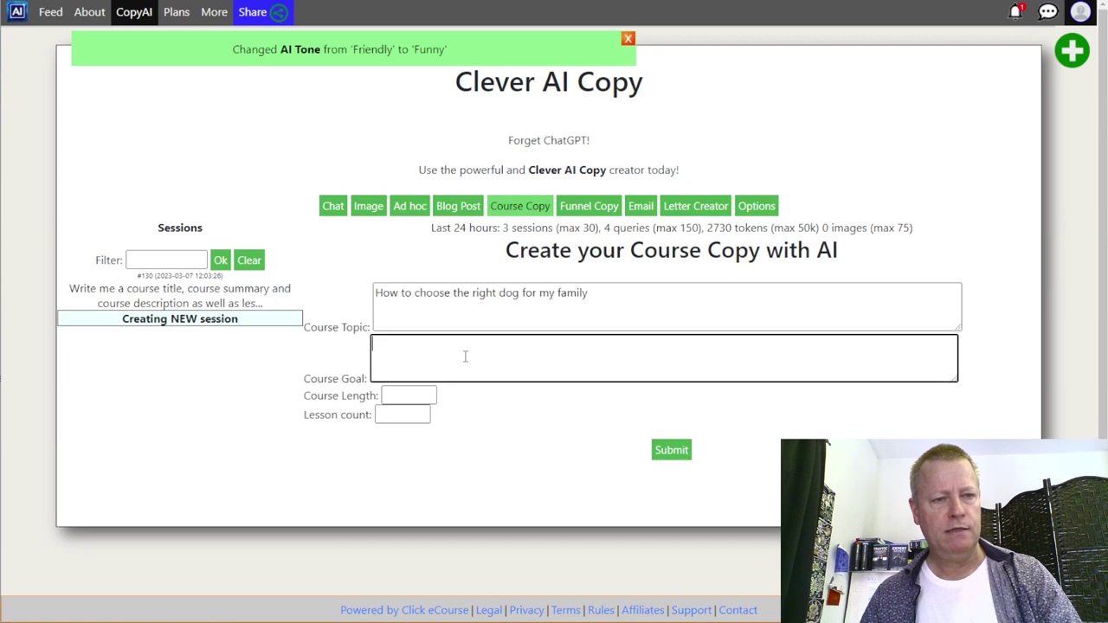
- Paste the course outcome line from notes.txt into Course Goal
{"action": "key", "text": "alt+Tab"}
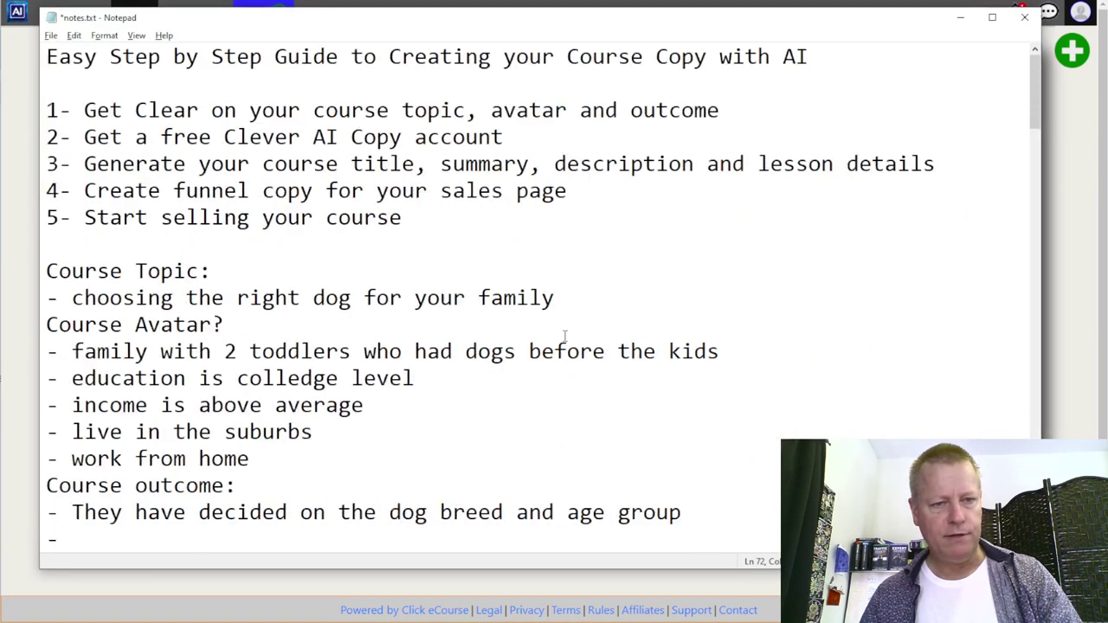
{"action": "left_click_drag", "start_coordinate": [73, 512], "coordinate": [679, 513]}
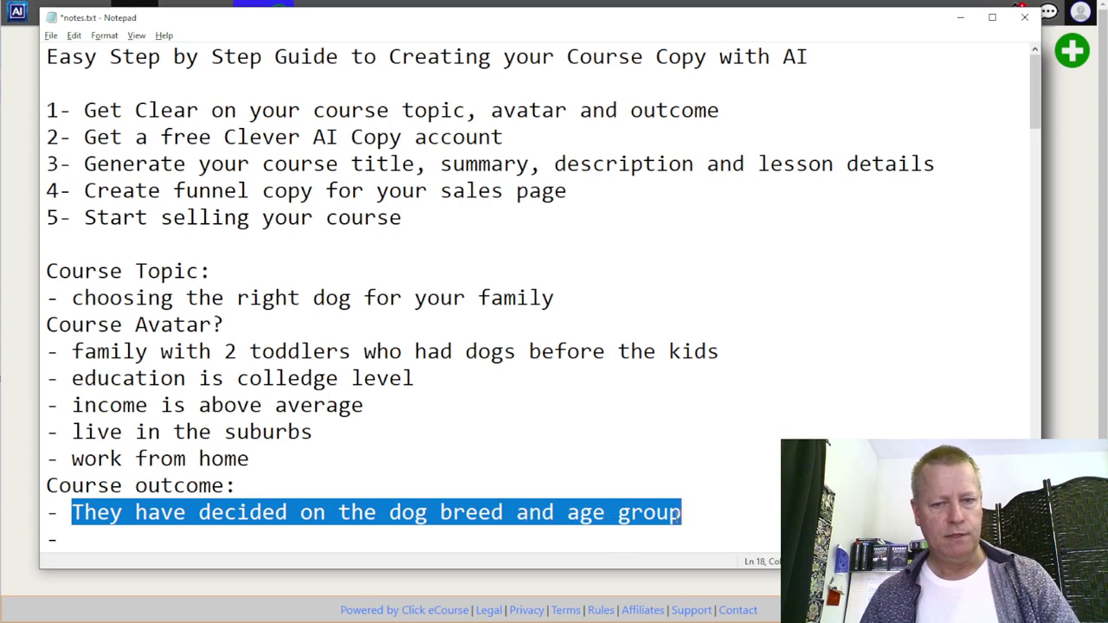
{"action": "key", "text": "alt+Tab"}
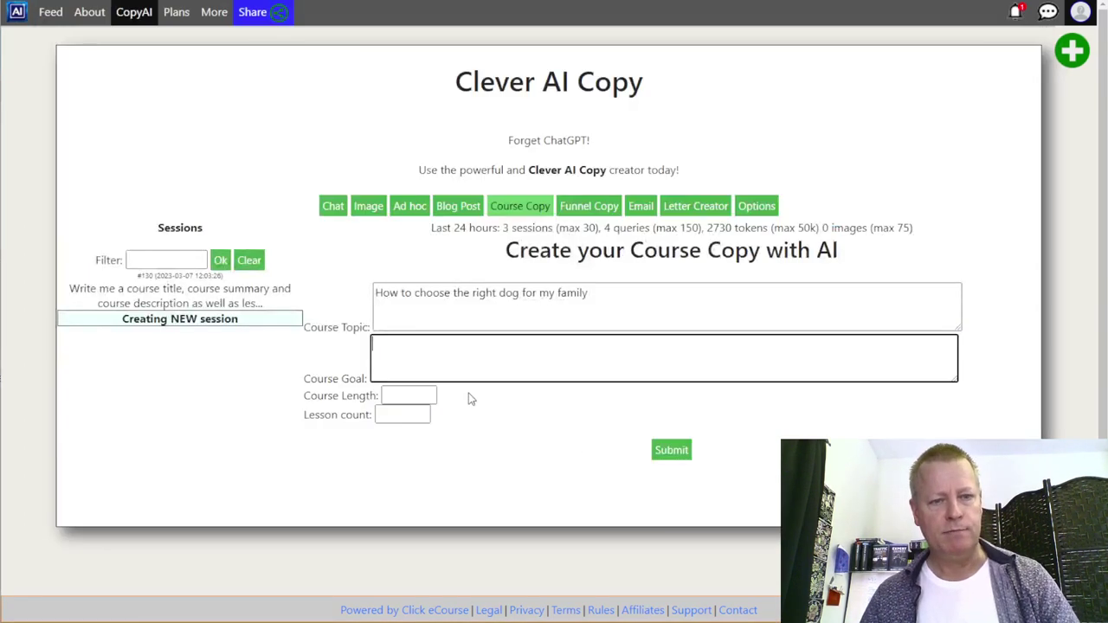
{"action": "key", "text": "ctrl+v"}
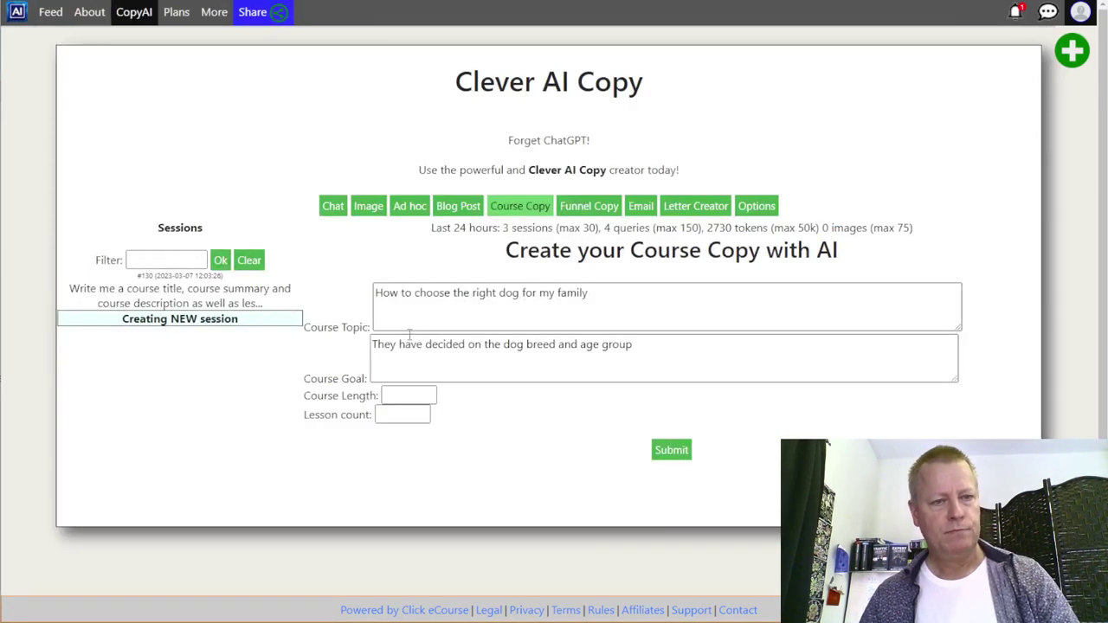
- Replace the Course Topic with the topic line copied from the notes
{"action": "left_click", "coordinate": [383, 396]}
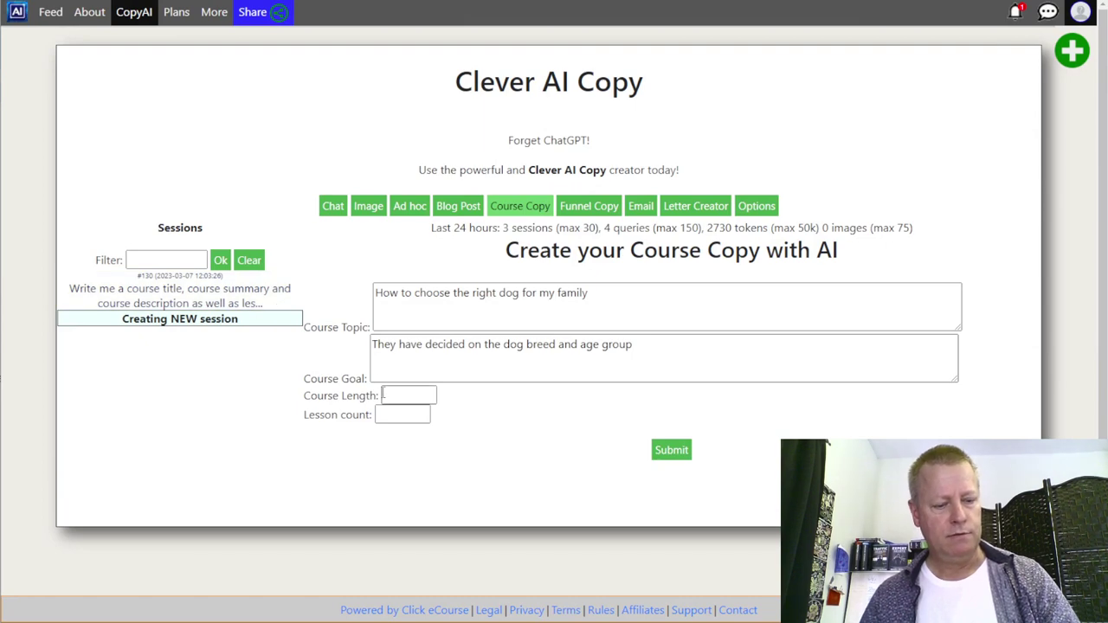
{"action": "key", "text": "alt+Tab"}
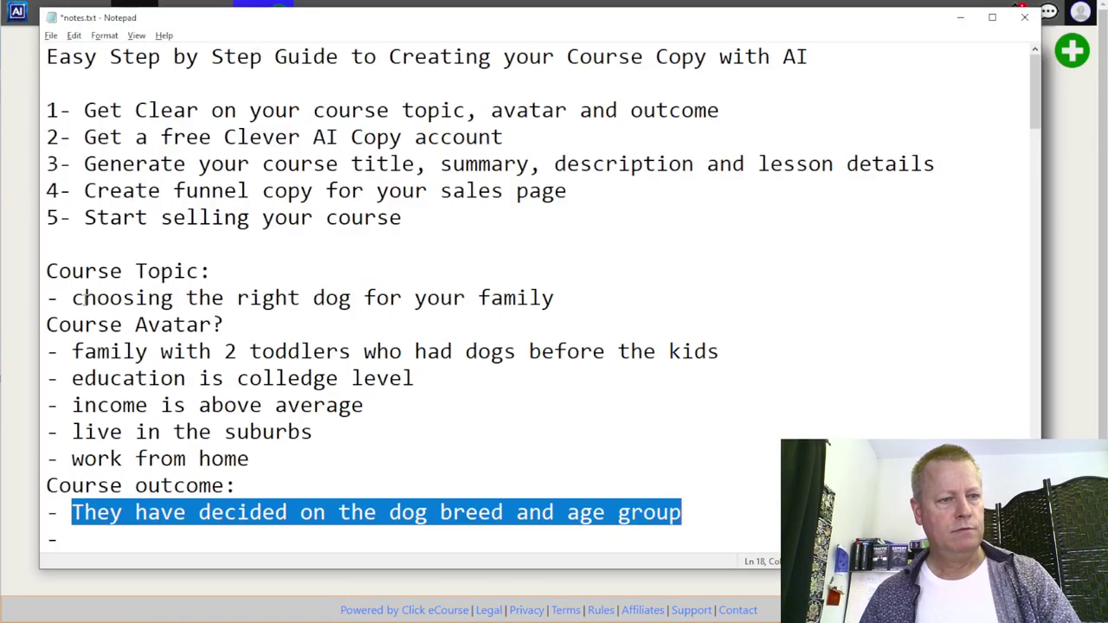
{"action": "left_click_drag", "start_coordinate": [73, 298], "coordinate": [556, 296]}
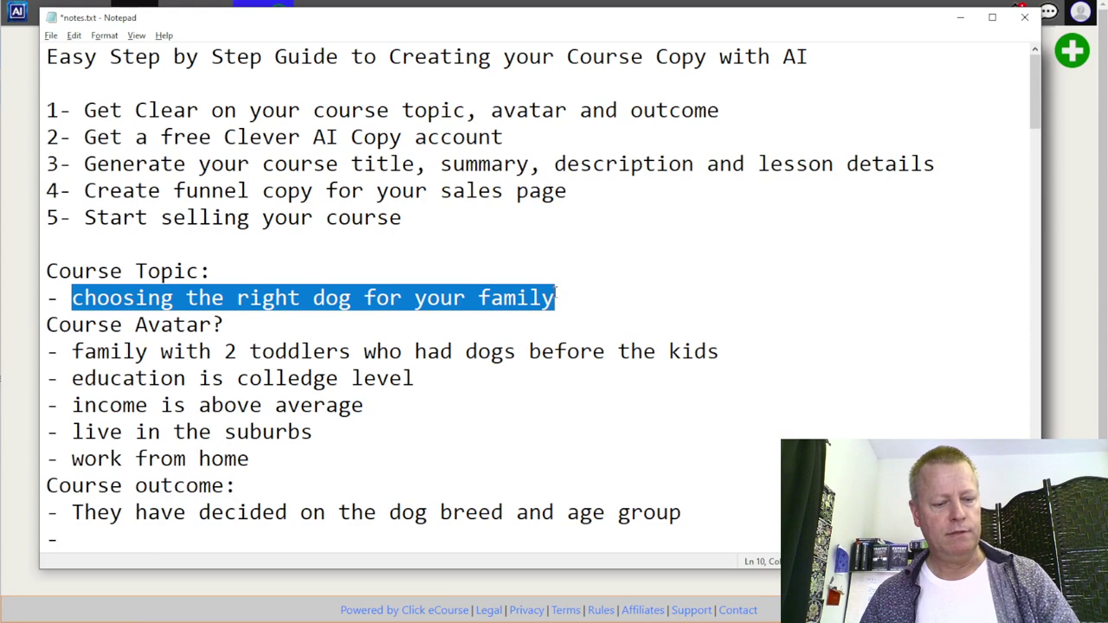
{"action": "key", "text": "alt+Tab"}
{"action": "left_click", "coordinate": [582, 302]}
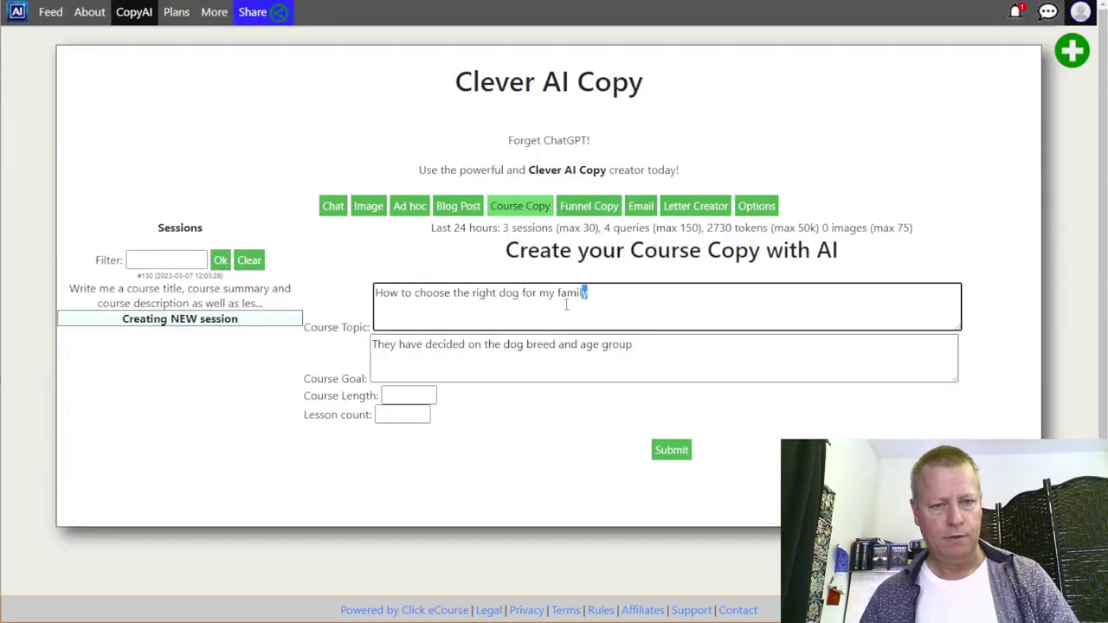
{"action": "key", "text": "ctrl+a"}
{"action": "key", "text": "ctrl+v"}
- Set Course Length to 2 hours and Lesson count to 8, then submit
{"action": "left_click", "coordinate": [394, 399]}
{"action": "type", "text": "2 hours"}
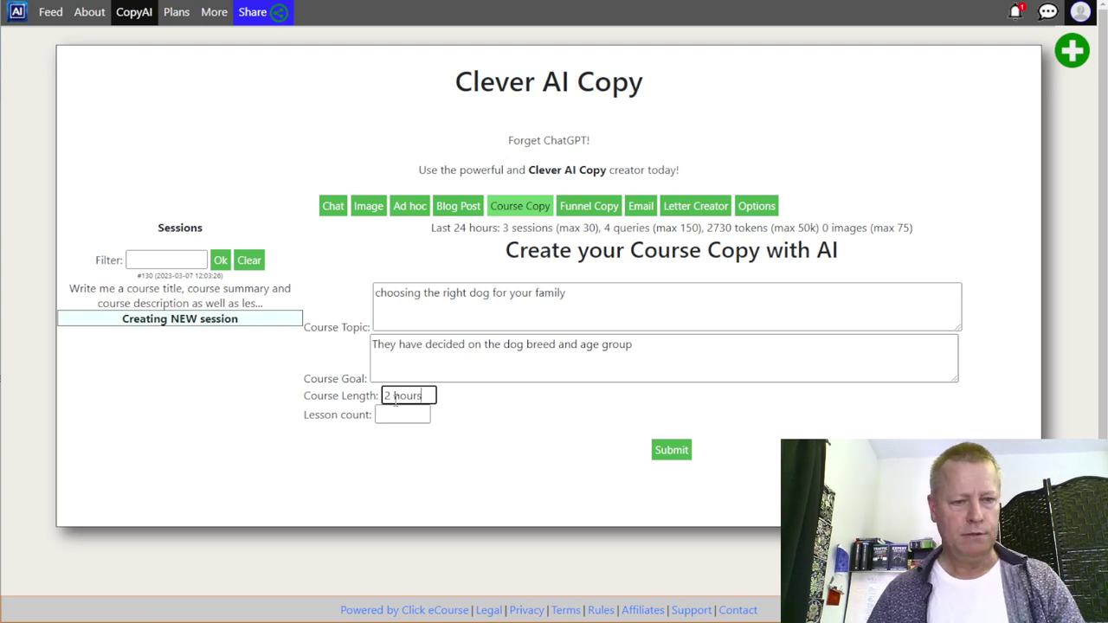
{"action": "left_click", "coordinate": [403, 416]}
{"action": "type", "text": "10"}
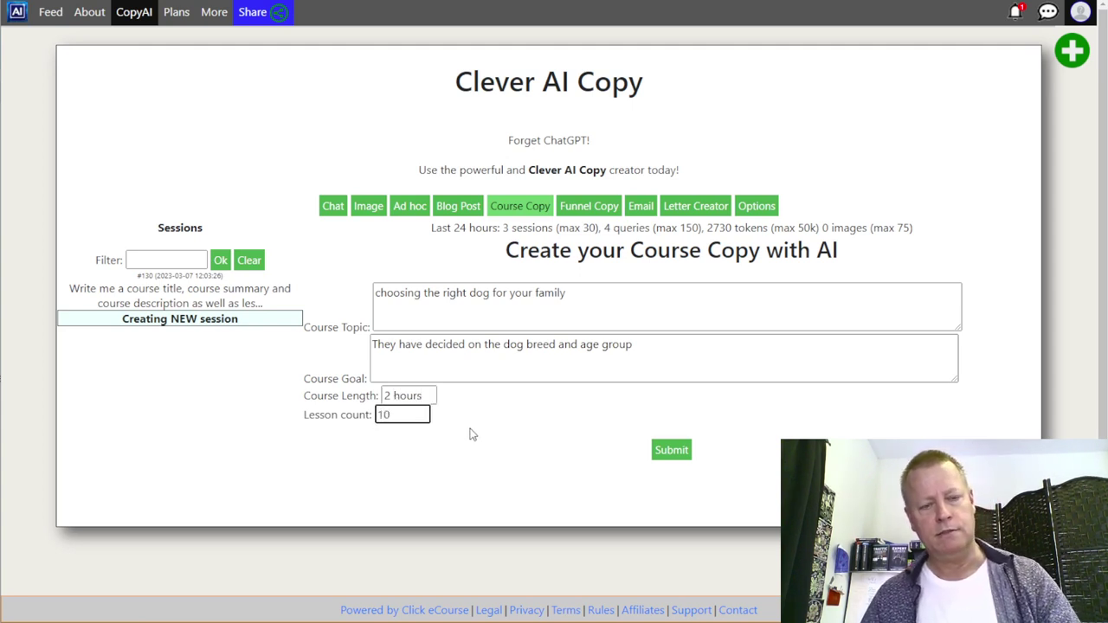
{"action": "key", "text": "BackSpace"}
{"action": "key", "text": "BackSpace"}
{"action": "type", "text": "8"}
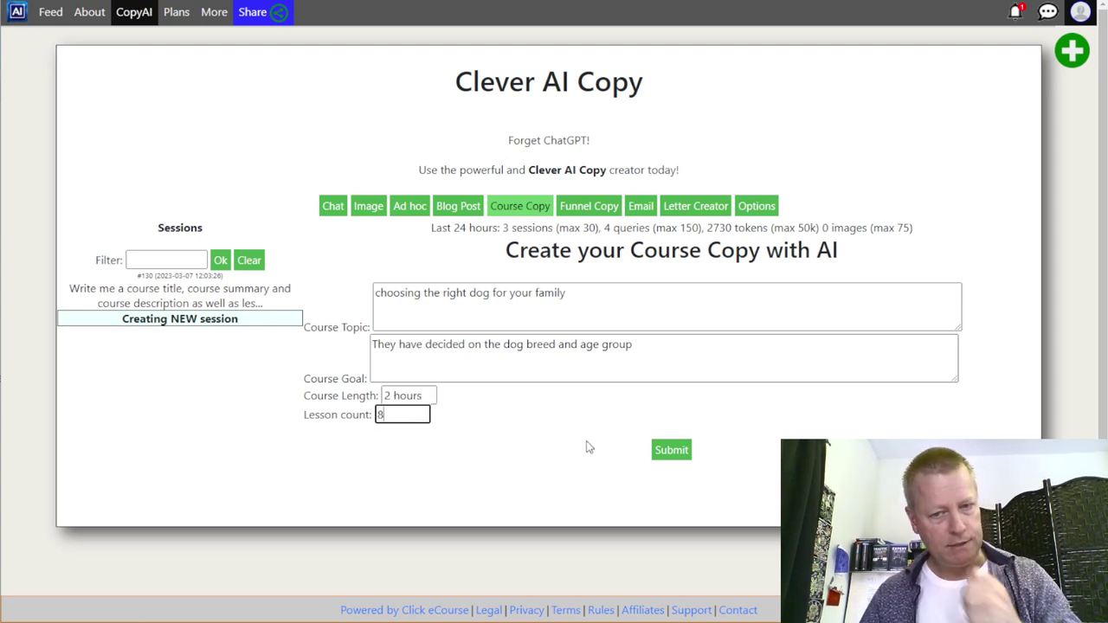
{"action": "left_click", "coordinate": [671, 451]}
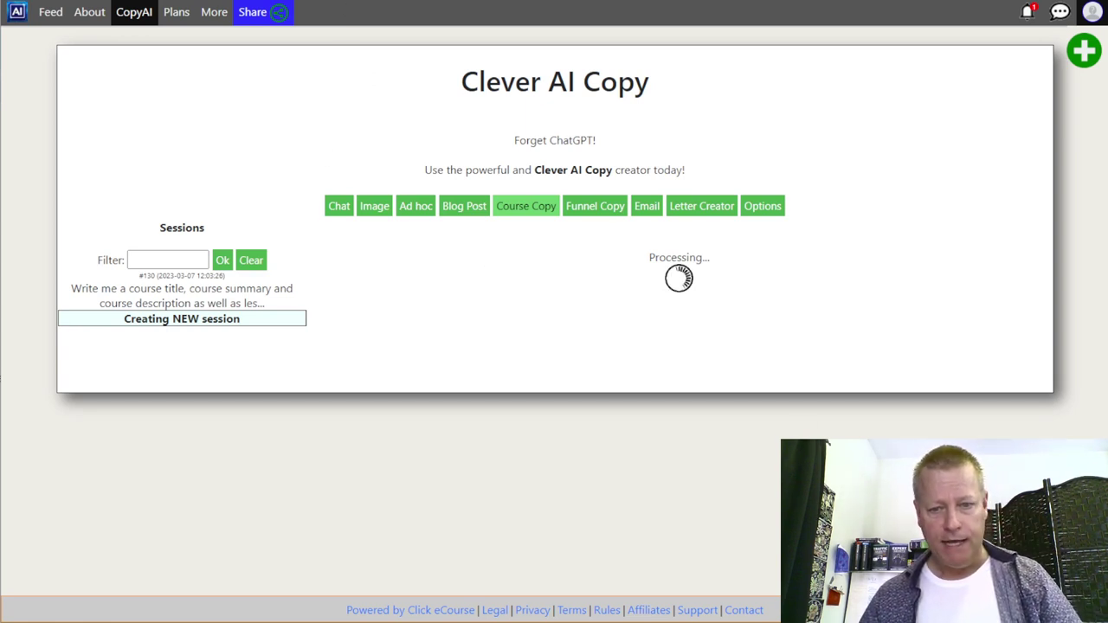
{"action": "key", "text": "alt+Tab"}
{"action": "left_click_drag", "start_coordinate": [84, 191], "coordinate": [567, 193]}
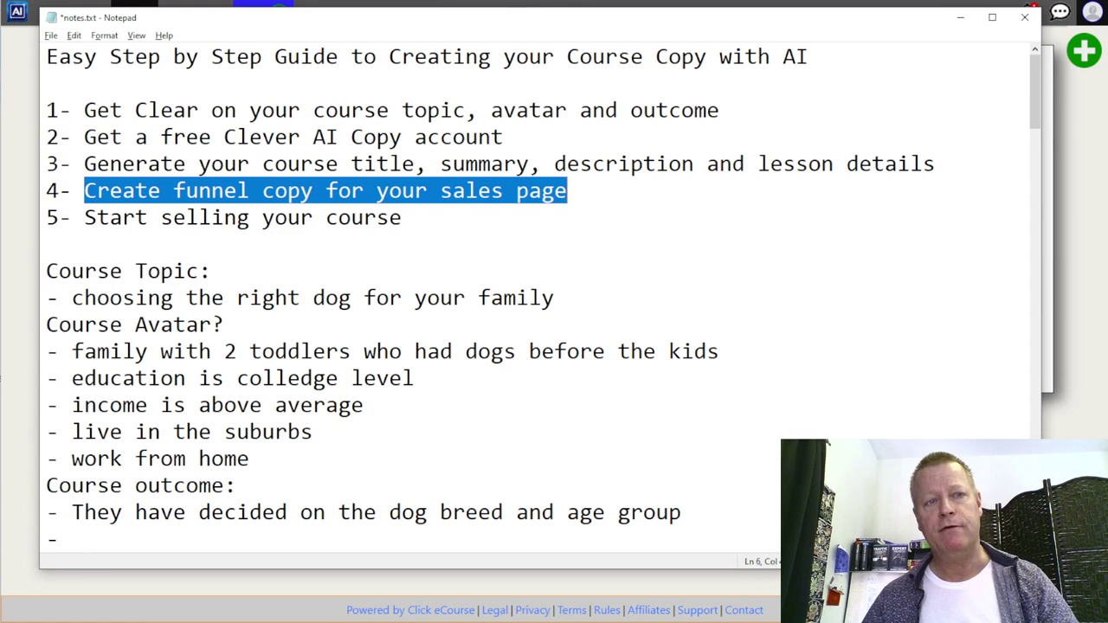
{"action": "key", "text": "alt+Tab"}
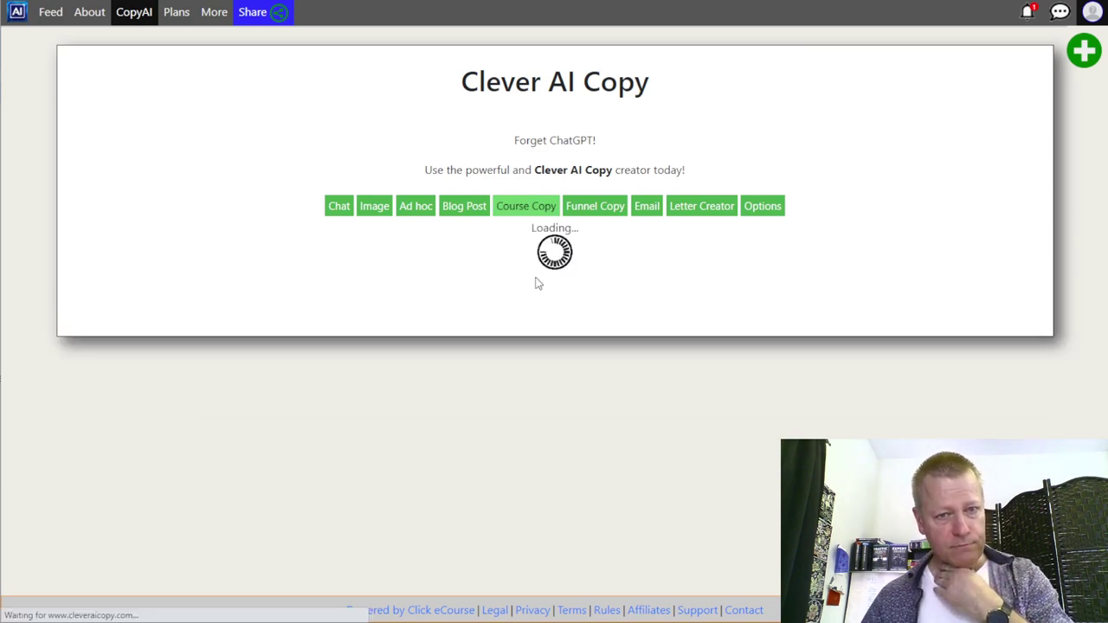
- Load the earlier course copy session and copy its selected course text
{"action": "scroll", "coordinate": [599, 305], "scroll_direction": "up", "scroll_amount": 15}
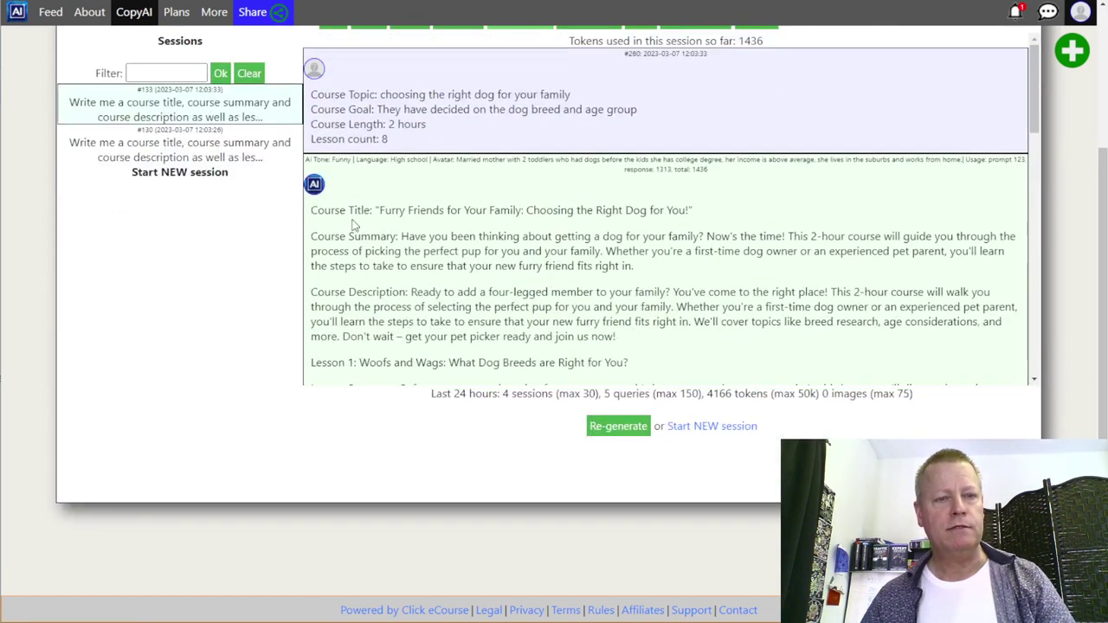
{"action": "triple_click", "coordinate": [710, 209]}
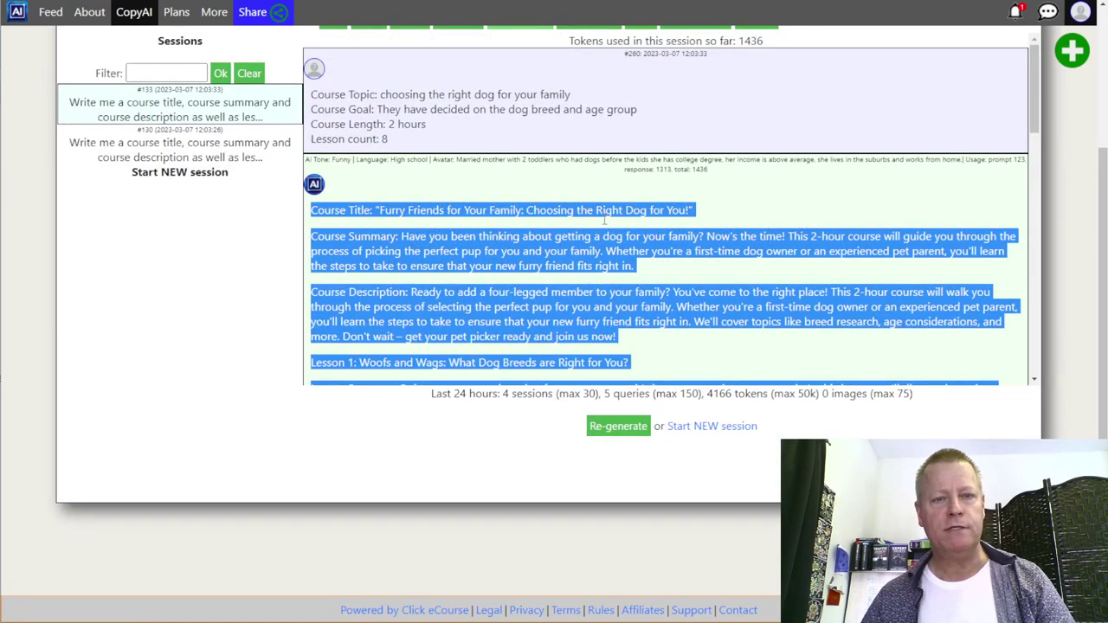
{"action": "left_click", "coordinate": [475, 282]}
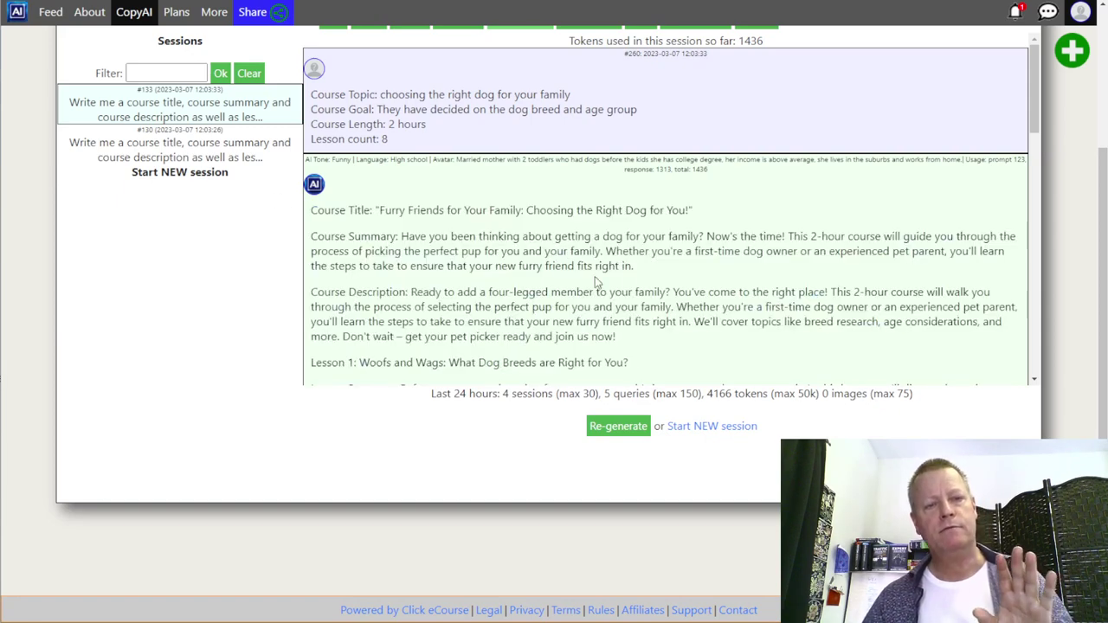
{"action": "left_click", "coordinate": [163, 149]}
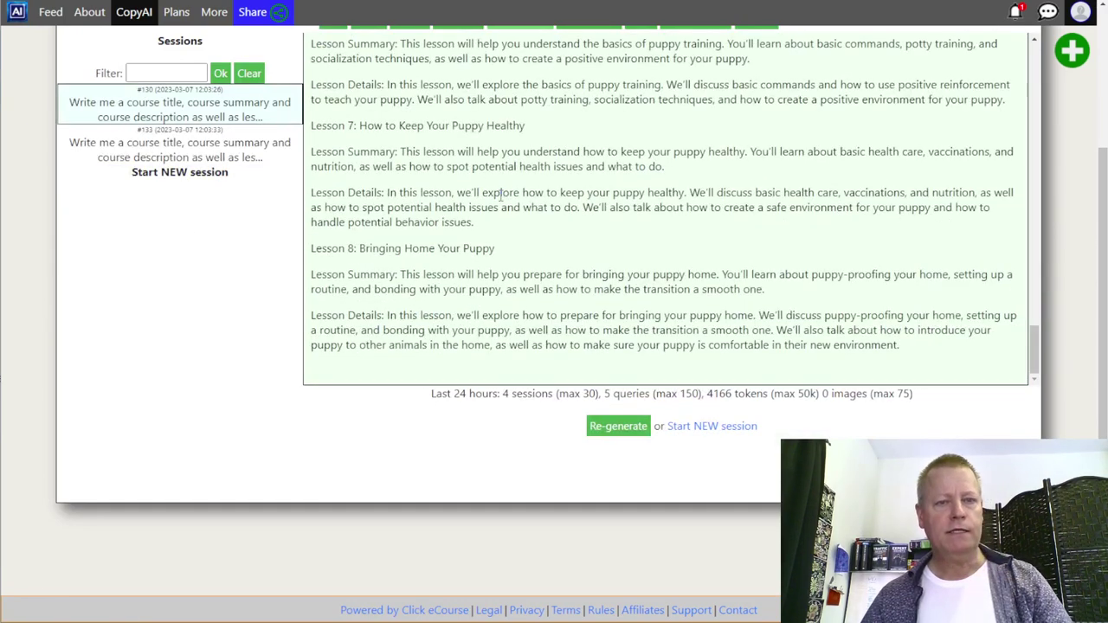
{"action": "right_click", "coordinate": [498, 138]}
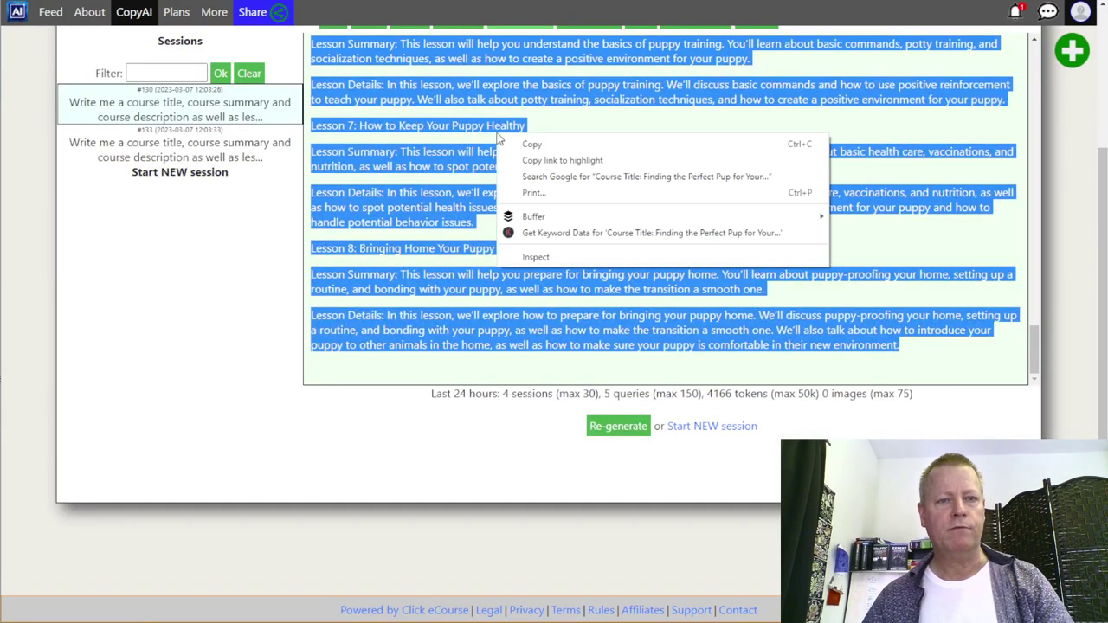
{"action": "left_click", "coordinate": [528, 145]}
- Select, then deselect, that session's Course Description text
{"action": "scroll", "coordinate": [620, 201], "scroll_direction": "up", "scroll_amount": 1}
{"action": "scroll", "coordinate": [620, 201], "scroll_direction": "up", "scroll_amount": 5}
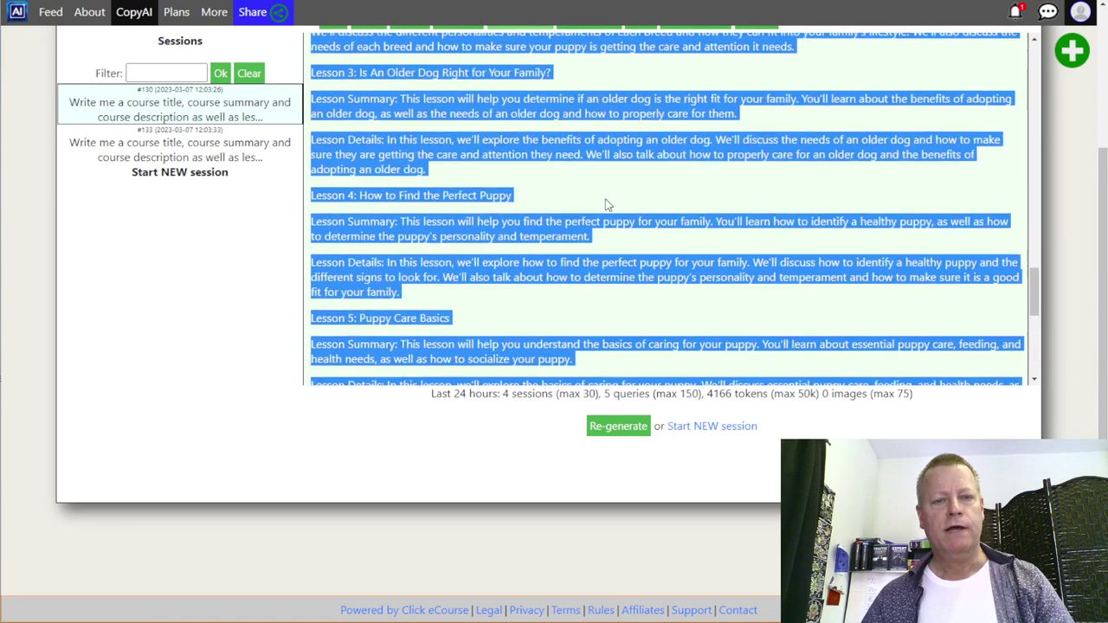
{"action": "scroll", "coordinate": [461, 173], "scroll_direction": "up", "scroll_amount": 6}
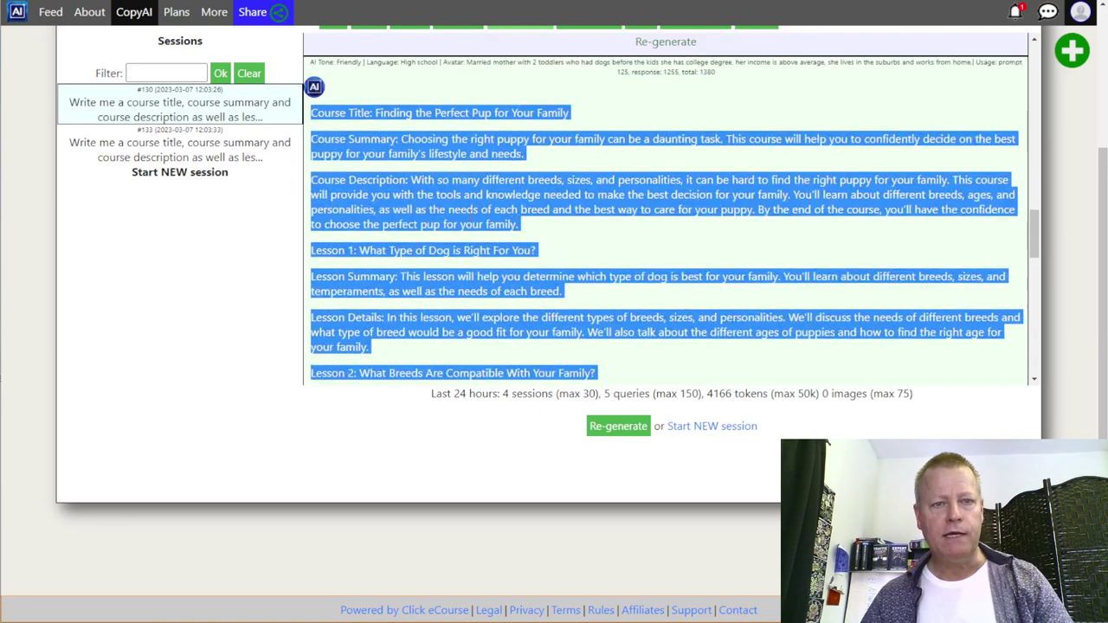
{"action": "left_click", "coordinate": [465, 180]}
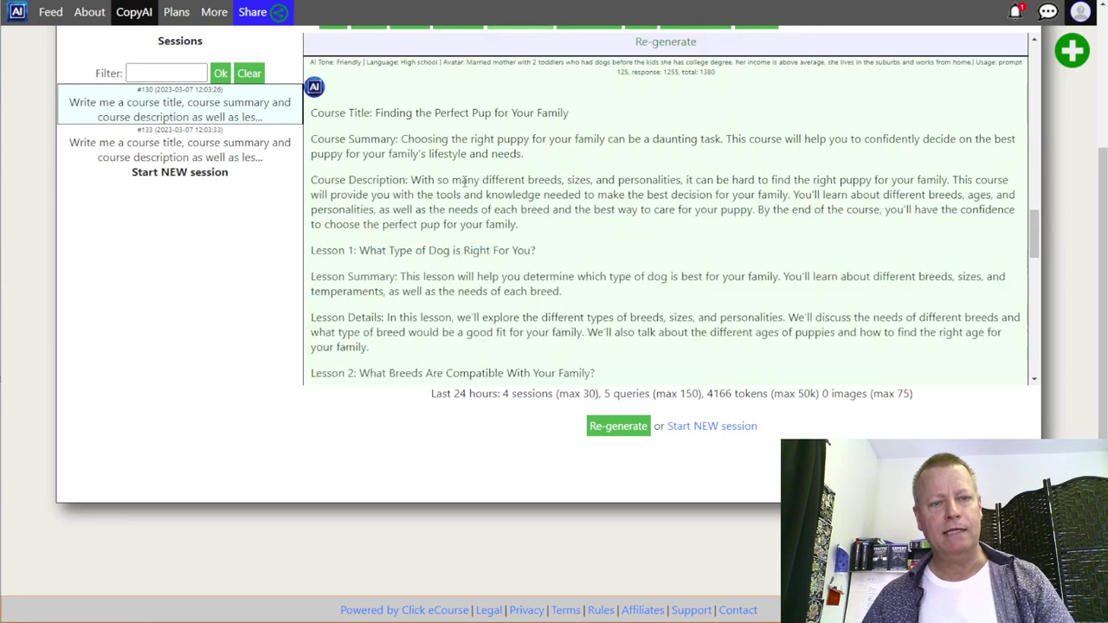
{"action": "left_click_drag", "start_coordinate": [372, 180], "coordinate": [536, 228]}
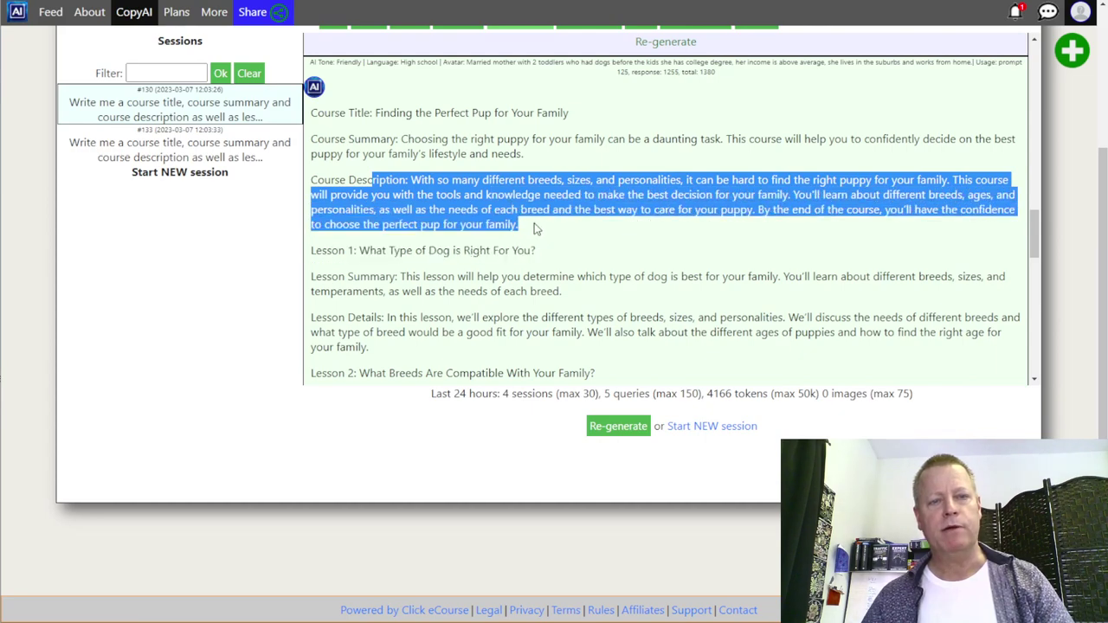
{"action": "left_click", "coordinate": [524, 195]}
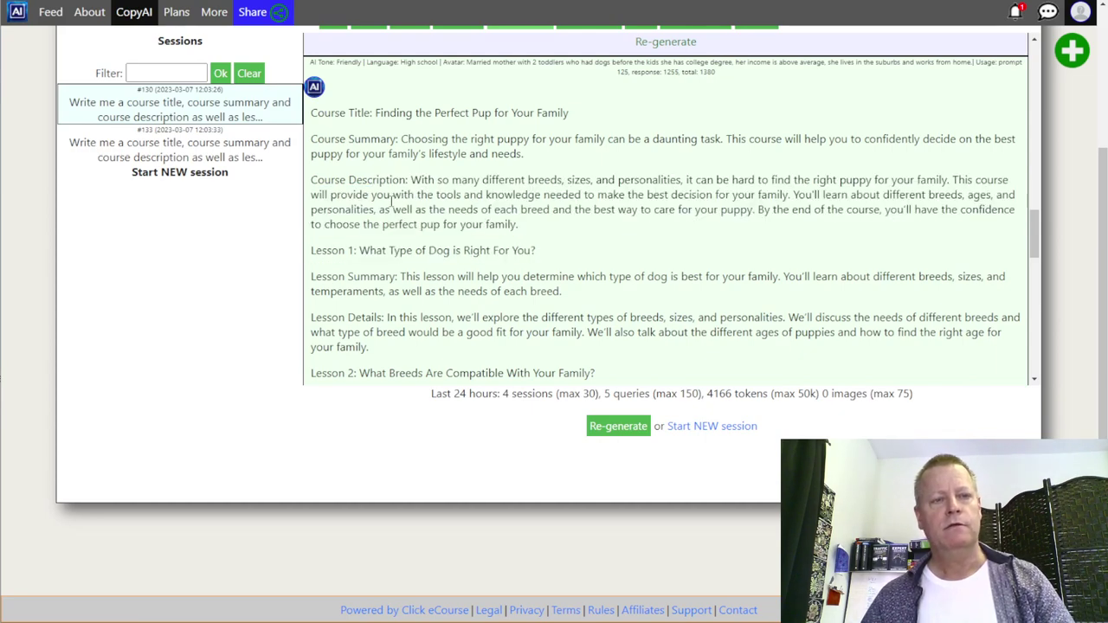
- Load the other course session and select its title 'Furry Friends for Your Family: Choosing the Right Dog for You'
{"action": "left_click", "coordinate": [232, 153]}
{"action": "scroll", "coordinate": [454, 166], "scroll_direction": "down", "scroll_amount": 10}
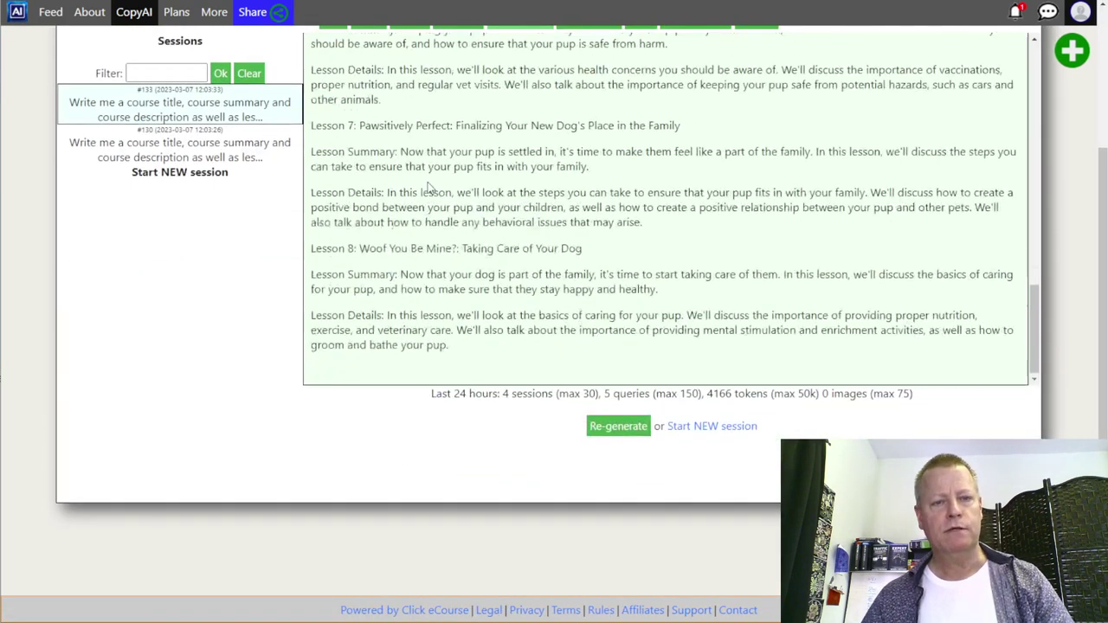
{"action": "left_click_drag", "start_coordinate": [449, 350], "coordinate": [463, 179]}
{"action": "scroll", "coordinate": [459, 173], "scroll_direction": "up", "scroll_amount": 10}
{"action": "left_click", "coordinate": [402, 216]}
{"action": "left_click_drag", "start_coordinate": [378, 210], "coordinate": [693, 208]}
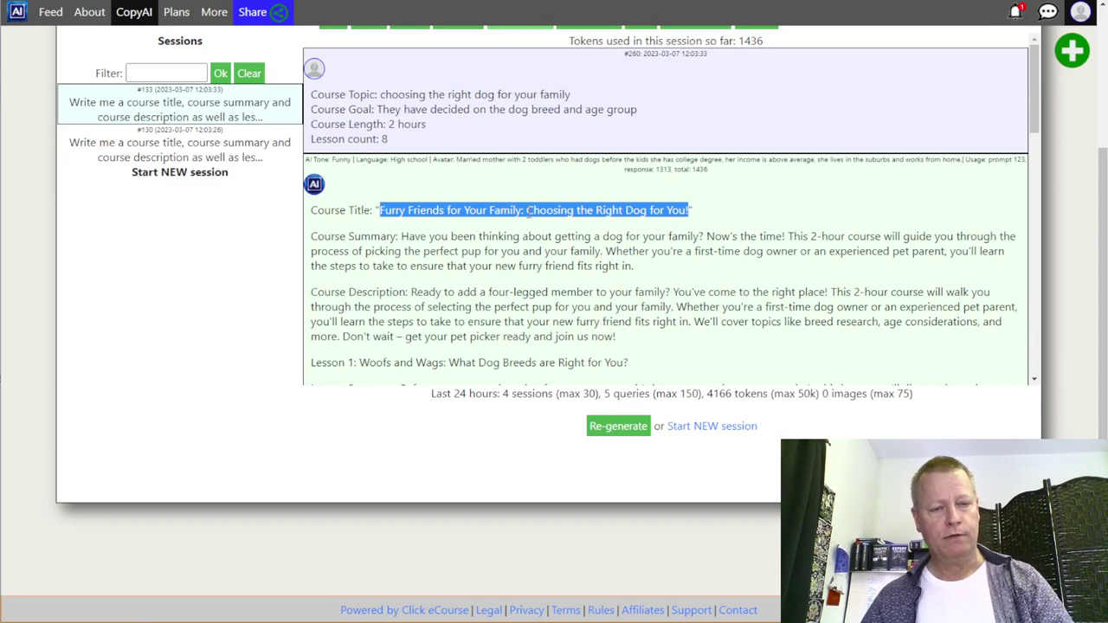
{"action": "scroll", "coordinate": [347, 207], "scroll_direction": "up", "scroll_amount": 3}
- In Chat, ask for other ideas for the pasted course title, then draft 'Oh love this - can you add emojis?'
{"action": "left_click", "coordinate": [339, 206]}
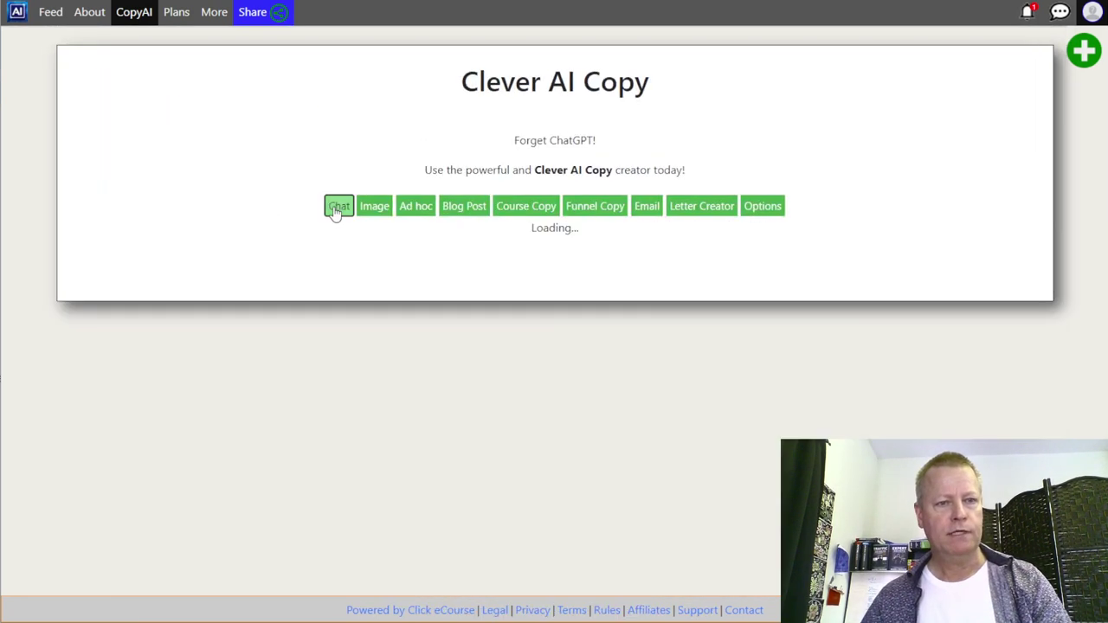
{"action": "left_click", "coordinate": [487, 302]}
{"action": "type", "text": "I've got a course title"}
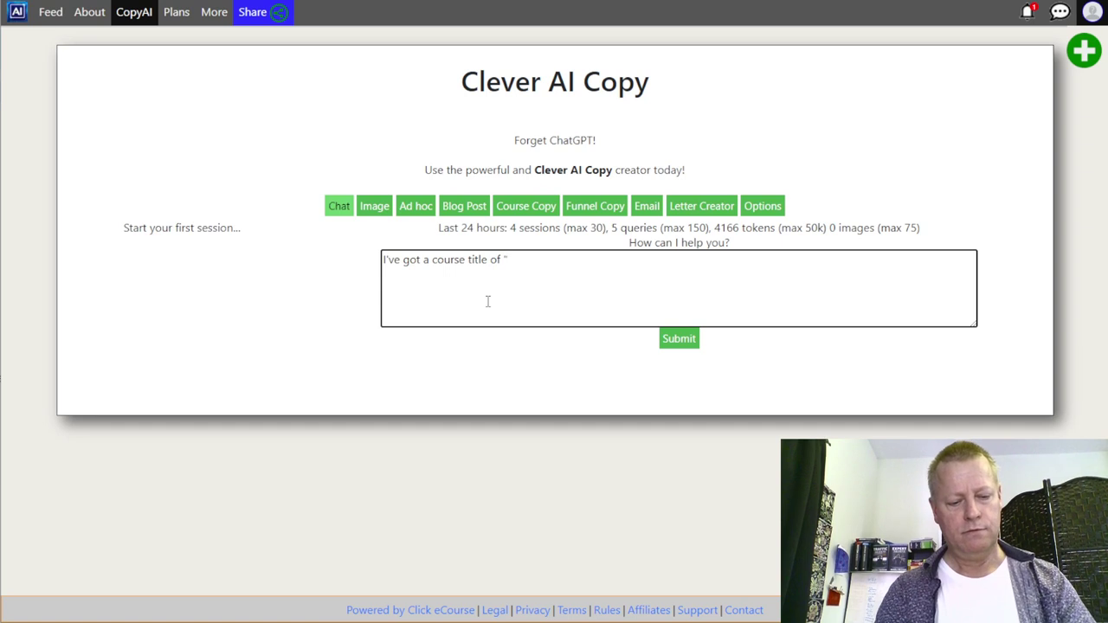
{"action": "type", "text": " of \""}
{"action": "key", "text": "ctrl+v"}
{"action": "type", "text": "\" but "}
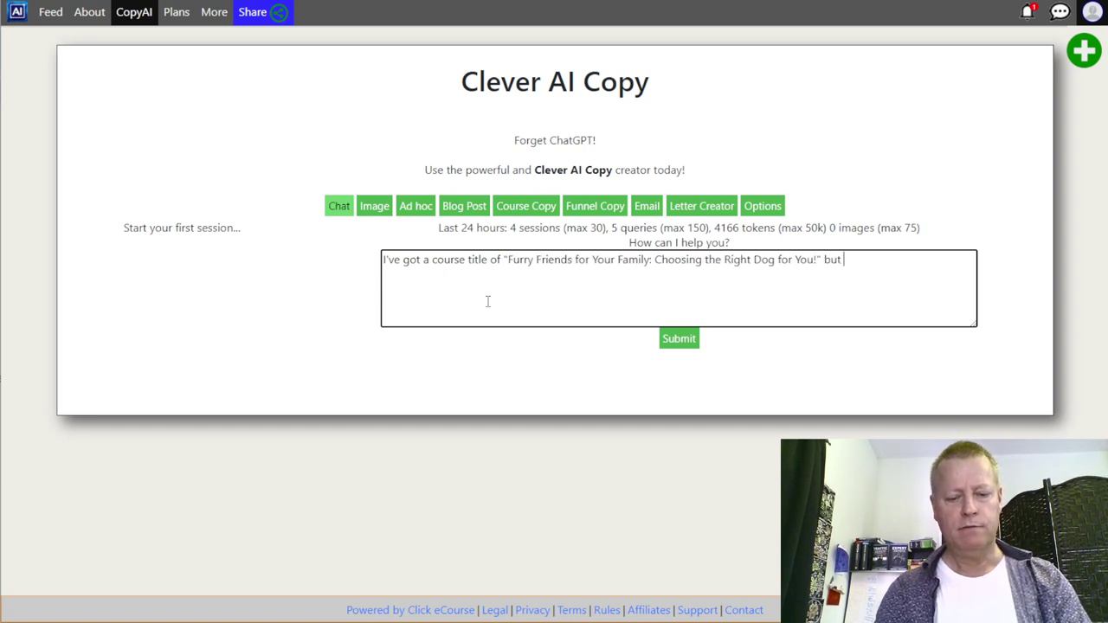
{"action": "type", "text": "I want to get other ideas"}
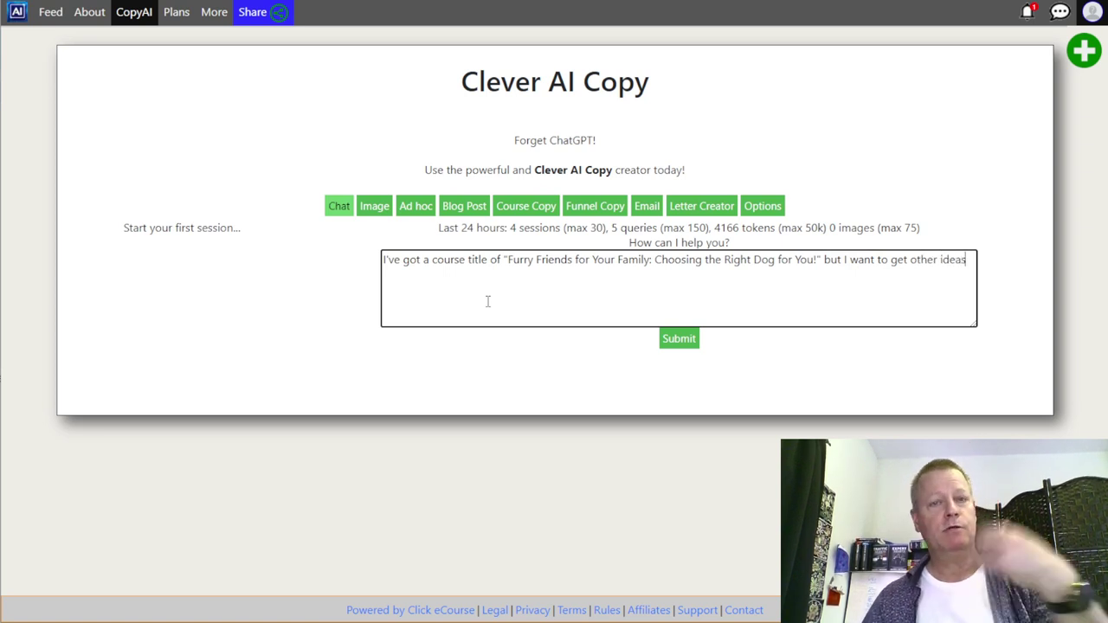
{"action": "left_click", "coordinate": [682, 343]}
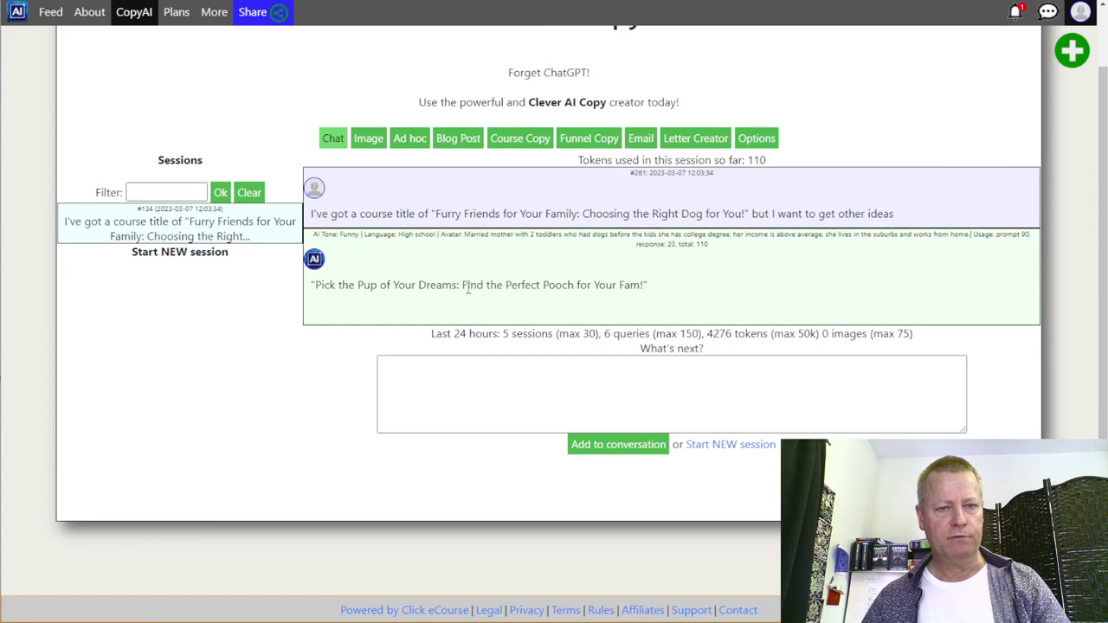
{"action": "left_click", "coordinate": [560, 385]}
{"action": "type", "text": "Oh "}
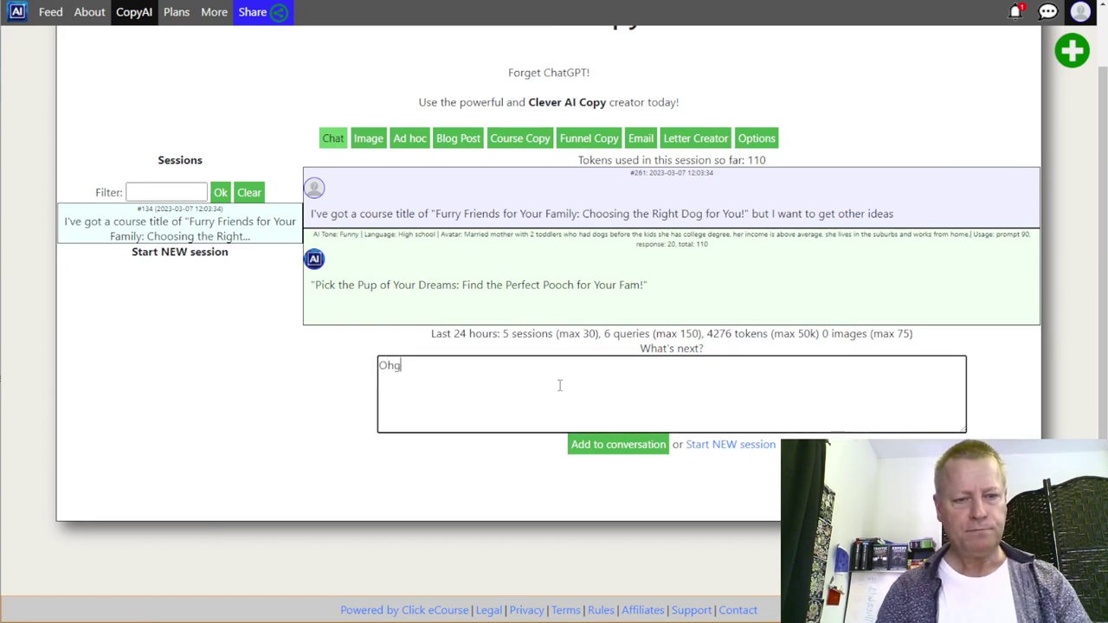
{"action": "type", "text": "love "}
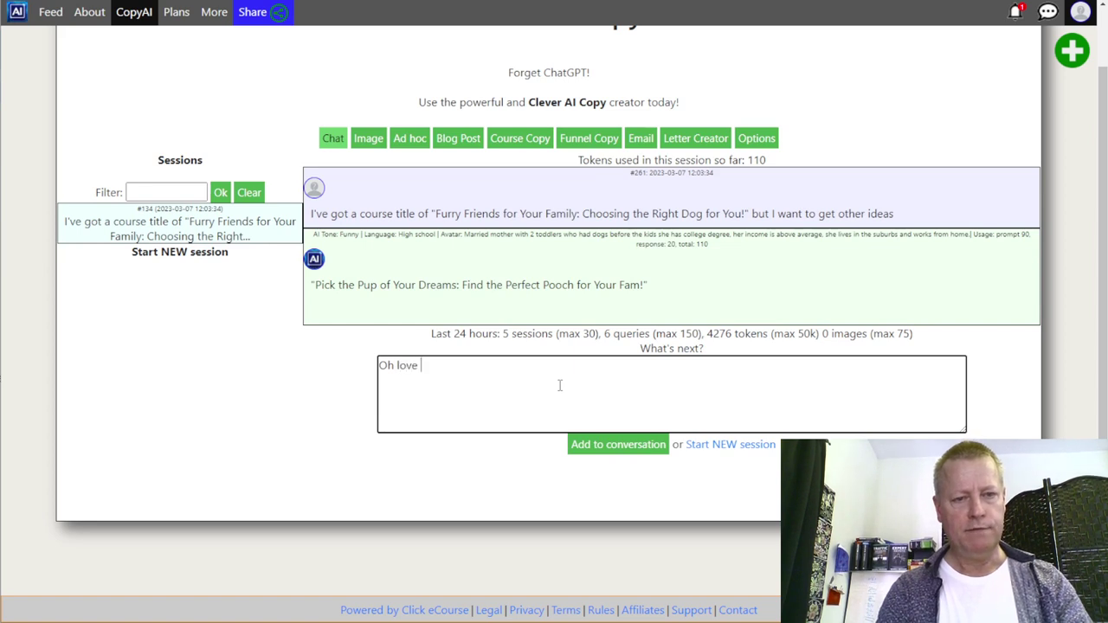
{"action": "type", "text": "this - can you "}
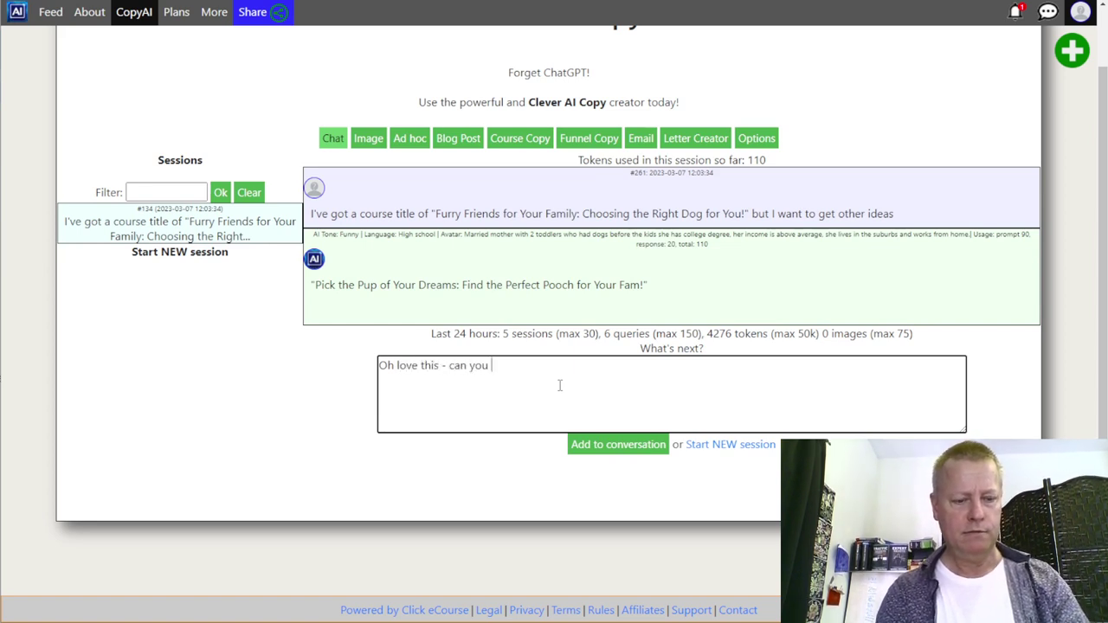
{"action": "type", "text": "add emojis?"}
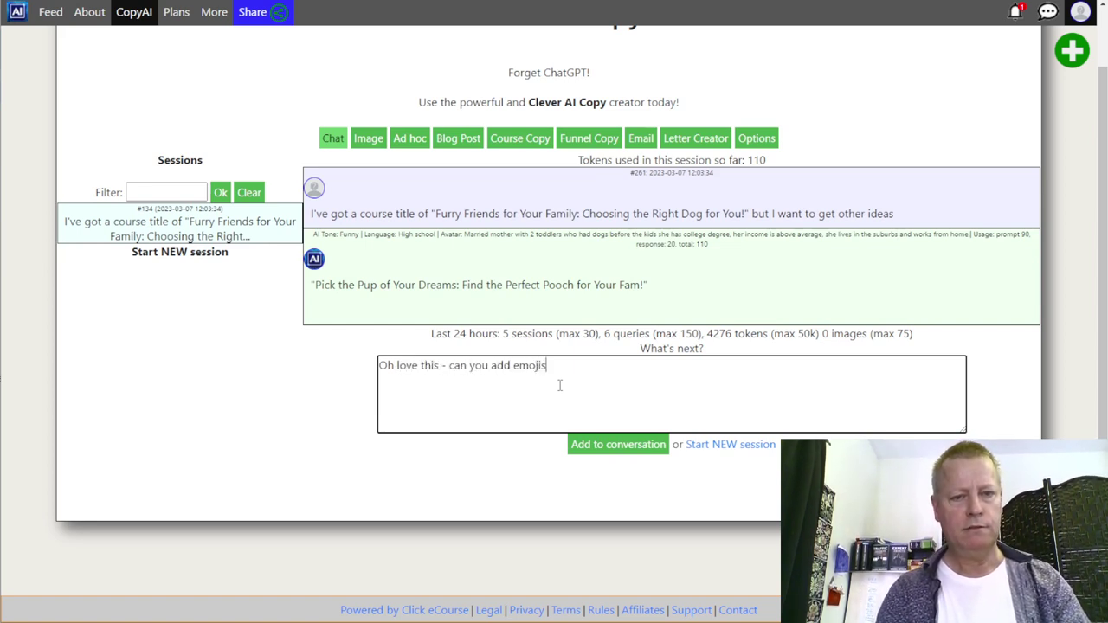
- Send the emoji request, then highlight the returned list and the 'Get the Furry Friend' title
{"action": "left_click", "coordinate": [625, 446]}
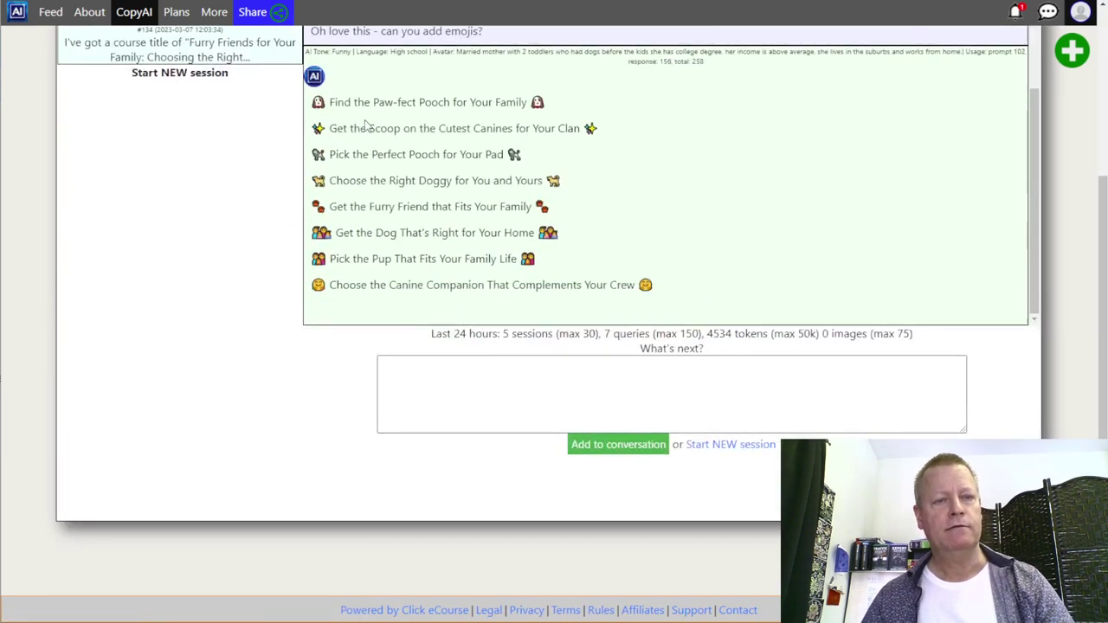
{"action": "triple_click", "coordinate": [343, 154]}
{"action": "left_click", "coordinate": [392, 212]}
{"action": "left_click_drag", "start_coordinate": [314, 208], "coordinate": [490, 208]}
{"action": "left_click", "coordinate": [551, 205]}
- Highlight the other emoji titles in turn, then scroll back to the top
{"action": "left_click_drag", "start_coordinate": [562, 233], "coordinate": [388, 233]}
{"action": "left_click", "coordinate": [394, 233]}
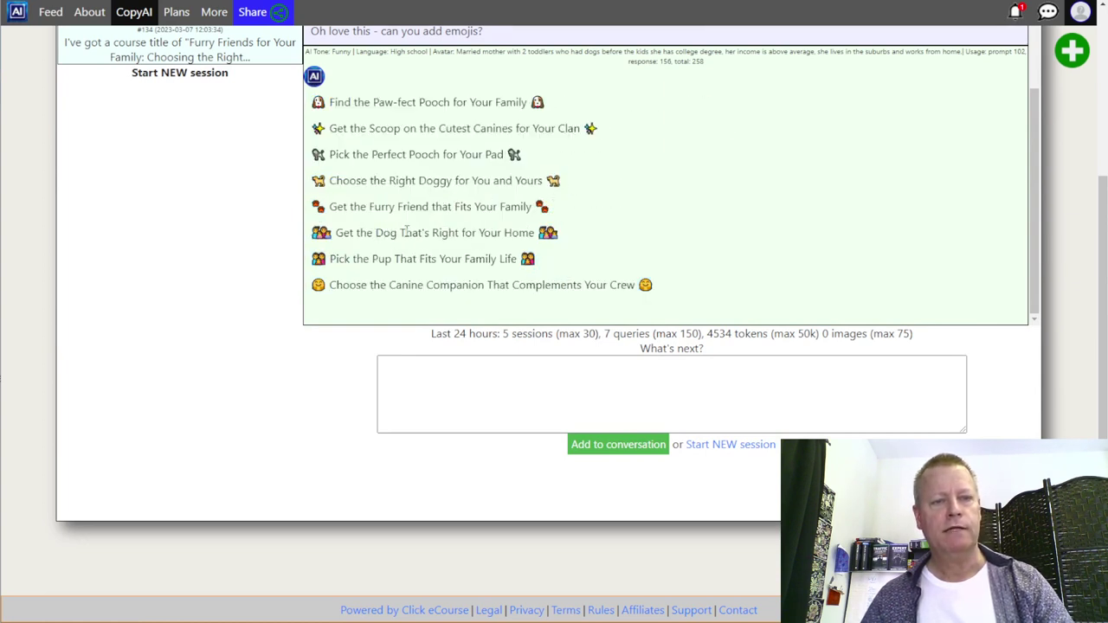
{"action": "left_click_drag", "start_coordinate": [564, 239], "coordinate": [340, 247]}
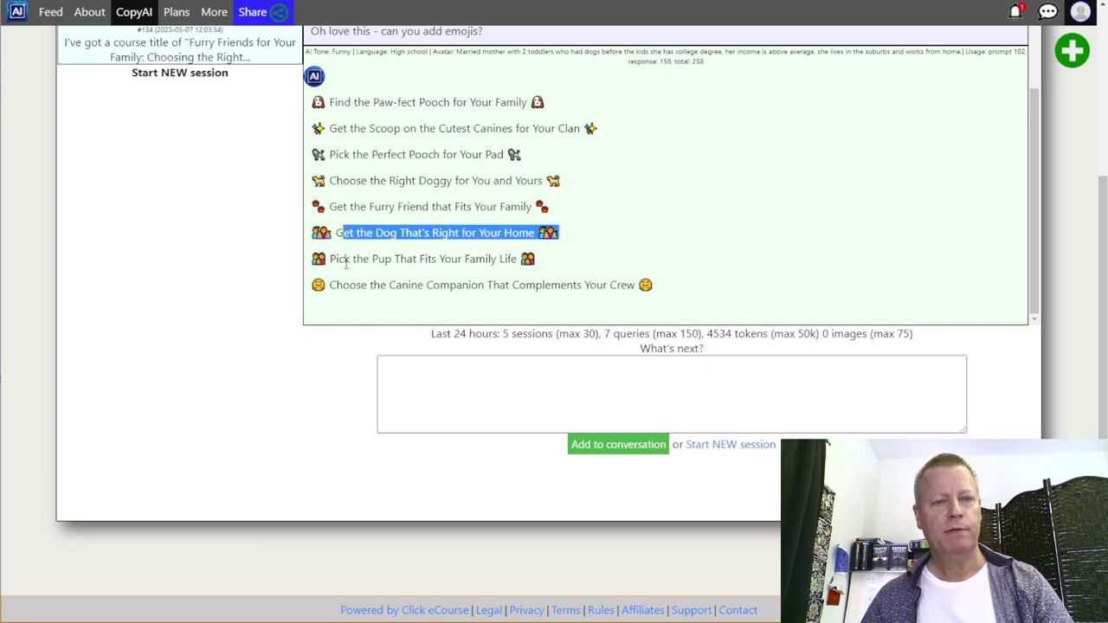
{"action": "left_click", "coordinate": [400, 270]}
{"action": "left_click_drag", "start_coordinate": [551, 256], "coordinate": [355, 260]}
{"action": "left_click", "coordinate": [368, 280]}
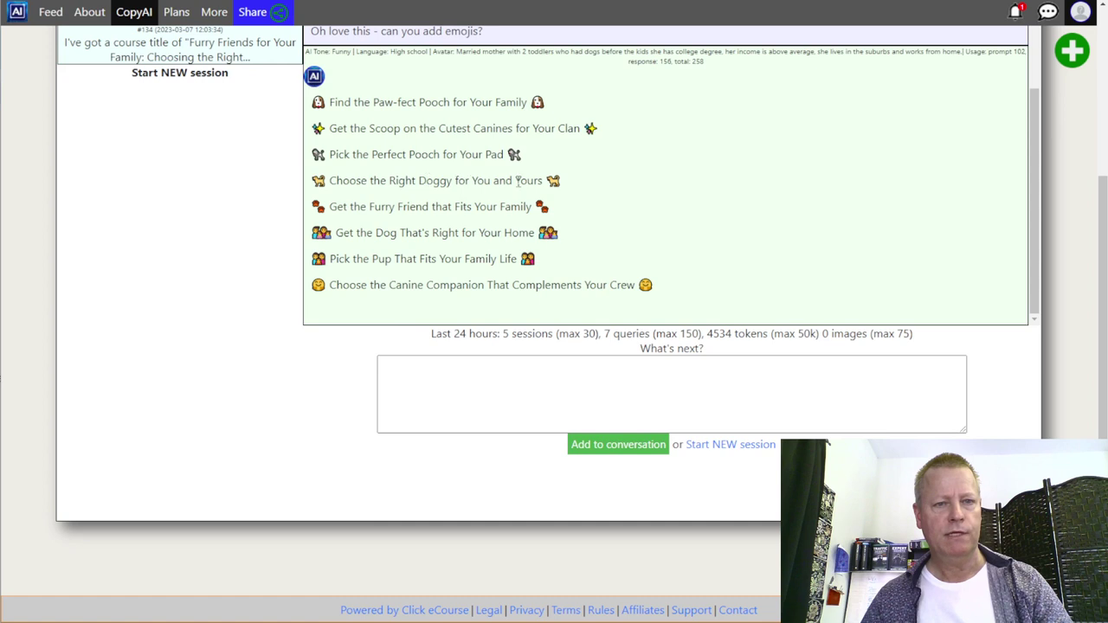
{"action": "left_click_drag", "start_coordinate": [312, 208], "coordinate": [389, 205]}
{"action": "left_click", "coordinate": [426, 221]}
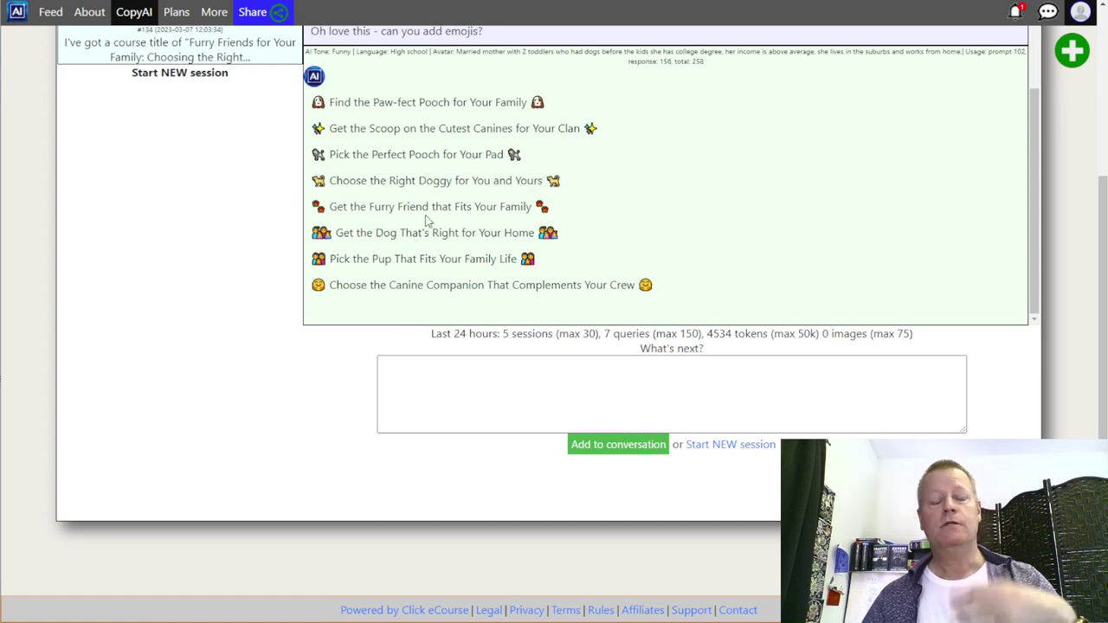
{"action": "scroll", "coordinate": [427, 221], "scroll_direction": "up", "scroll_amount": 3}
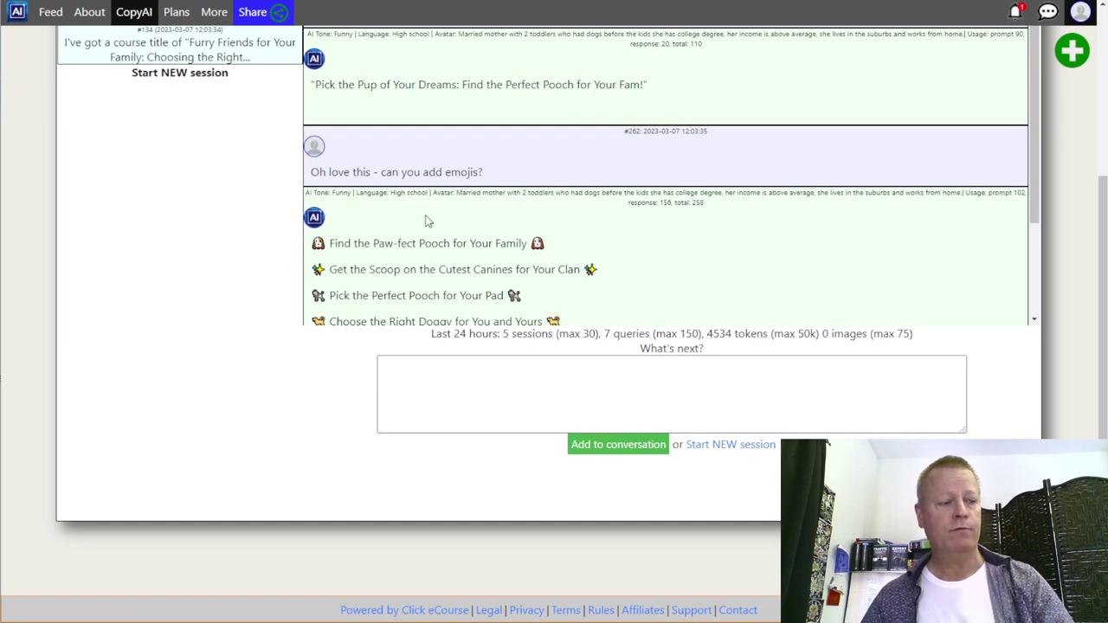
{"action": "scroll", "coordinate": [426, 221], "scroll_direction": "up", "scroll_amount": 1}
{"action": "scroll", "coordinate": [461, 179], "scroll_direction": "up", "scroll_amount": 3}
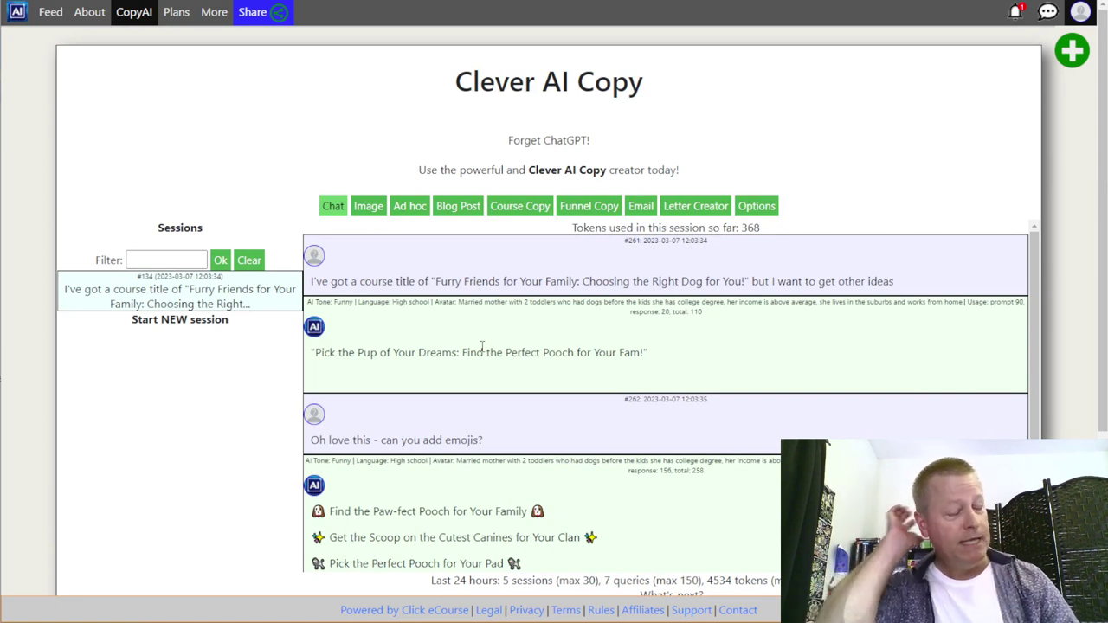
- Return to Course Copy, view the Furry Friends session, and start a new empty session
{"action": "left_click", "coordinate": [539, 208]}
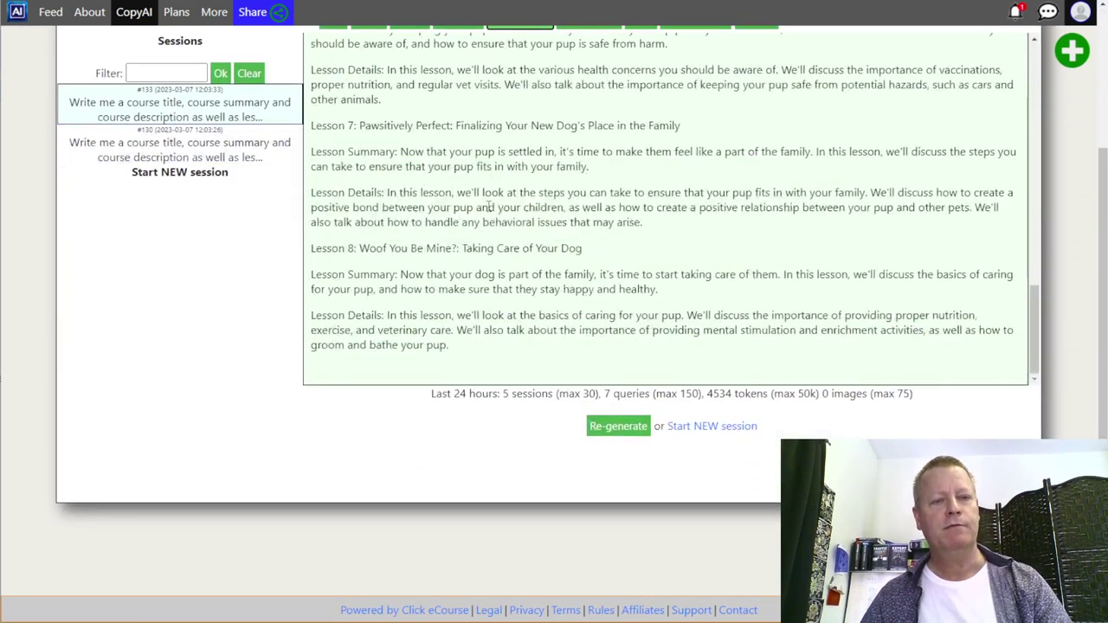
{"action": "scroll", "coordinate": [489, 206], "scroll_direction": "up", "scroll_amount": 10}
{"action": "scroll", "coordinate": [489, 205], "scroll_direction": "up", "scroll_amount": 4}
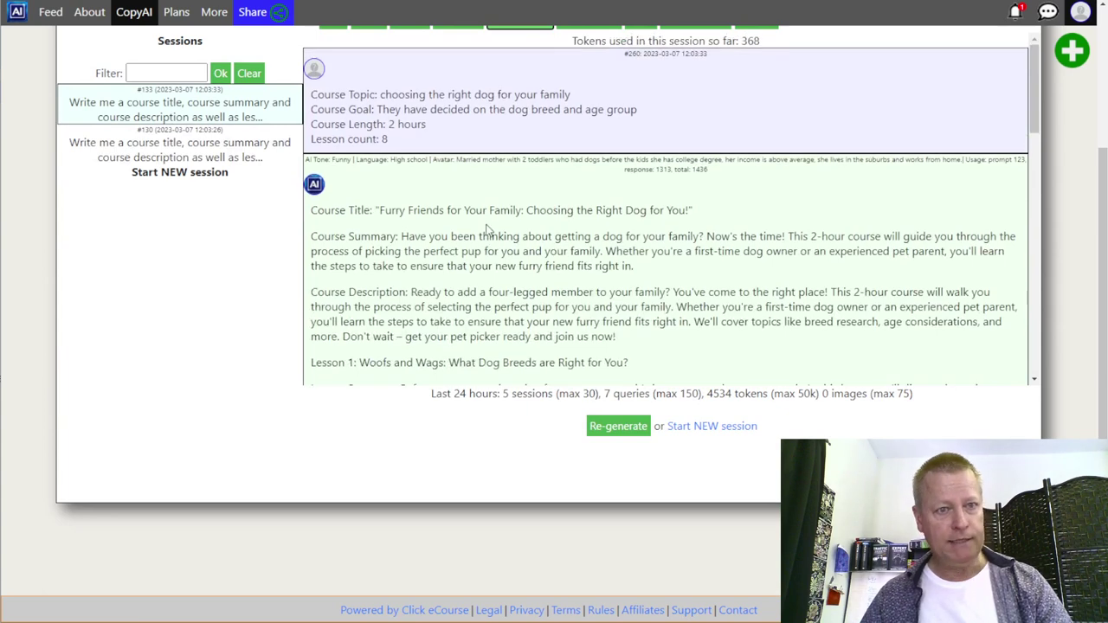
{"action": "scroll", "coordinate": [488, 229], "scroll_direction": "up", "scroll_amount": 1}
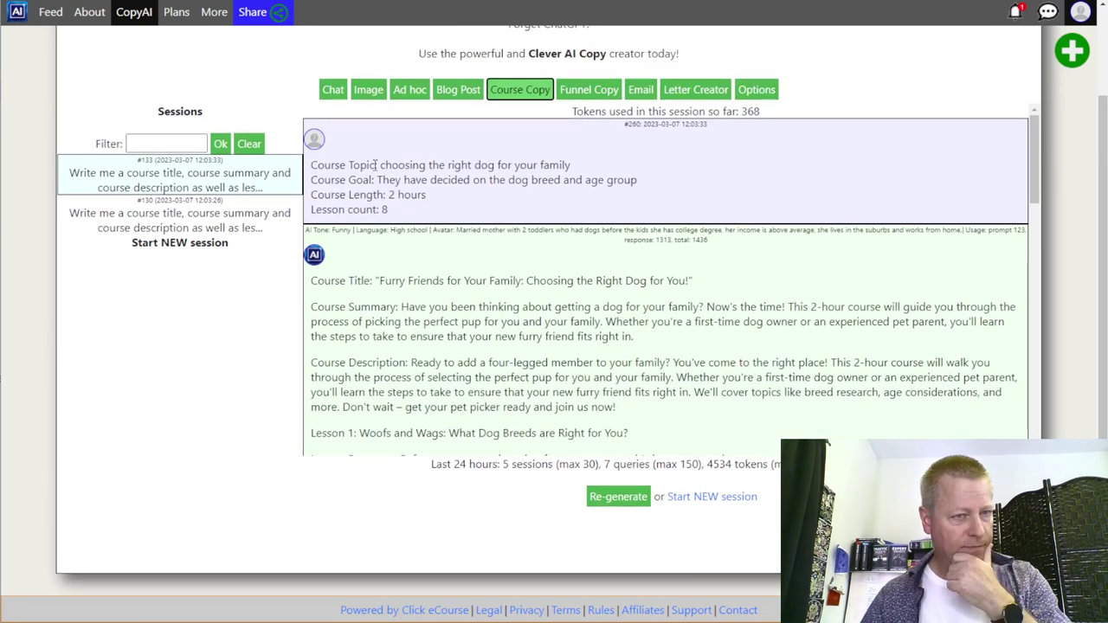
{"action": "left_click", "coordinate": [692, 497]}
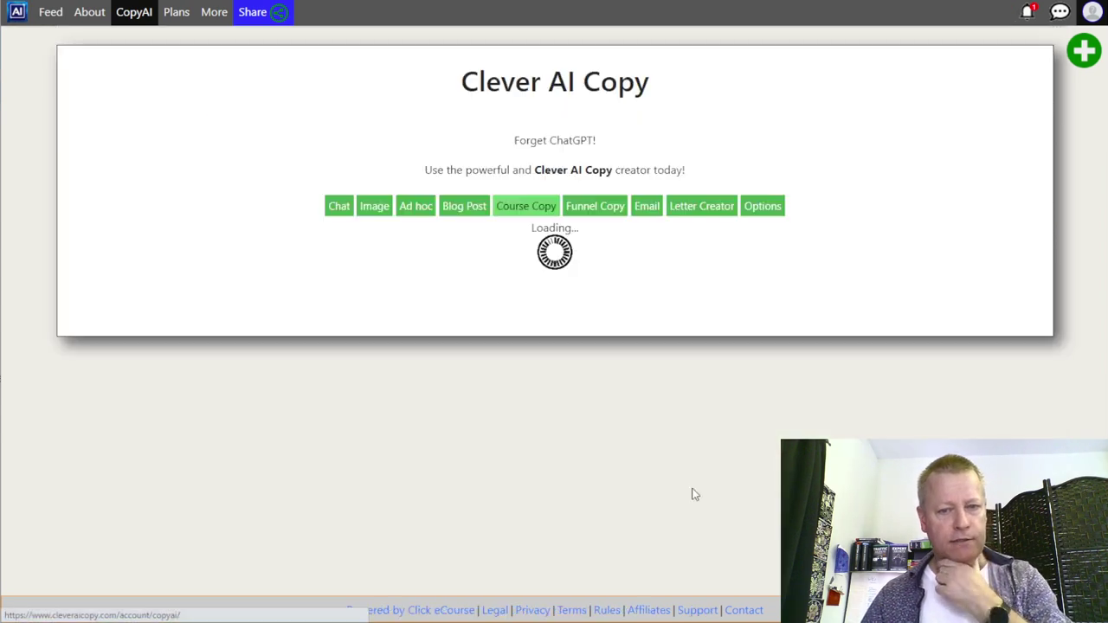
- Submit a course on 'top 5 dog breeds for families', goal 'chosen dog breed for family', length 2, 8 lessons
{"action": "left_click", "coordinate": [500, 298]}
{"action": "type", "text": "to"}
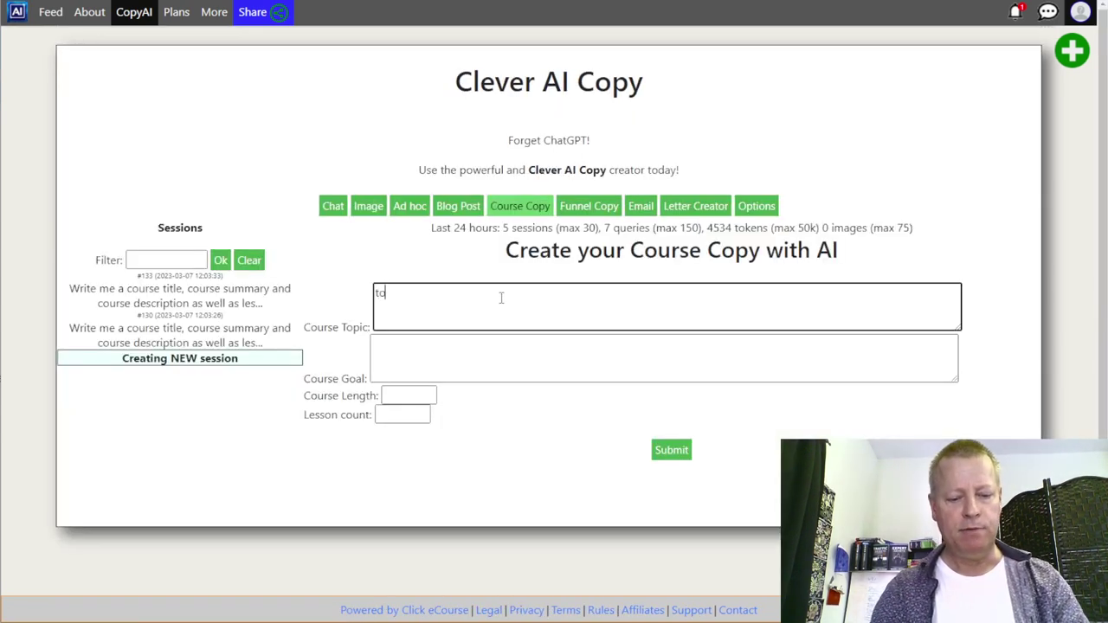
{"action": "type", "text": "p 5 dog b"}
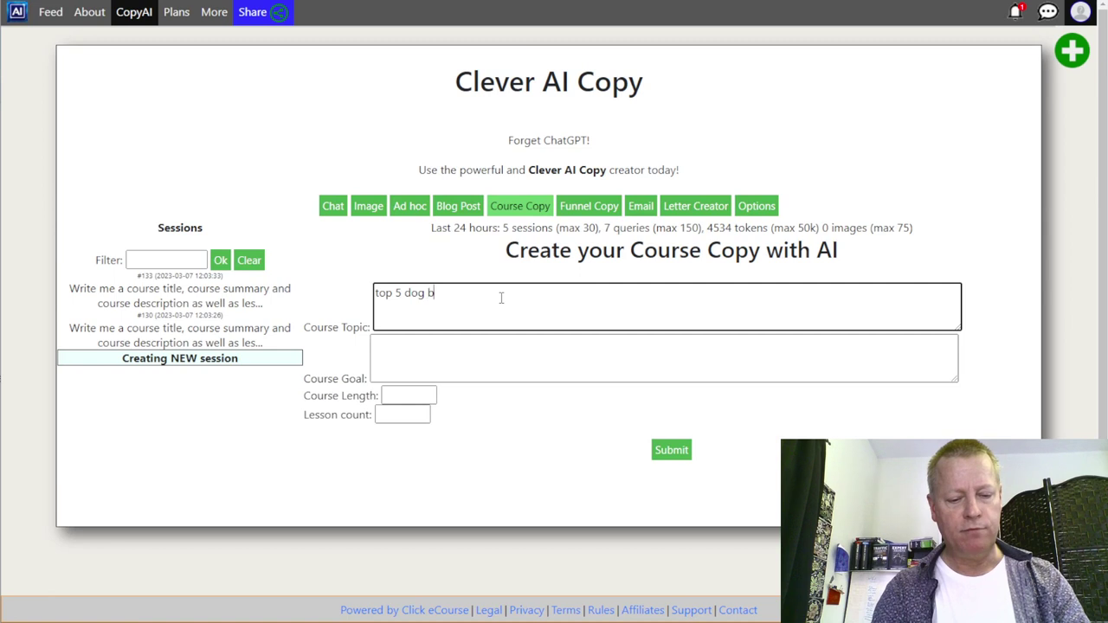
{"action": "type", "text": "reeds"}
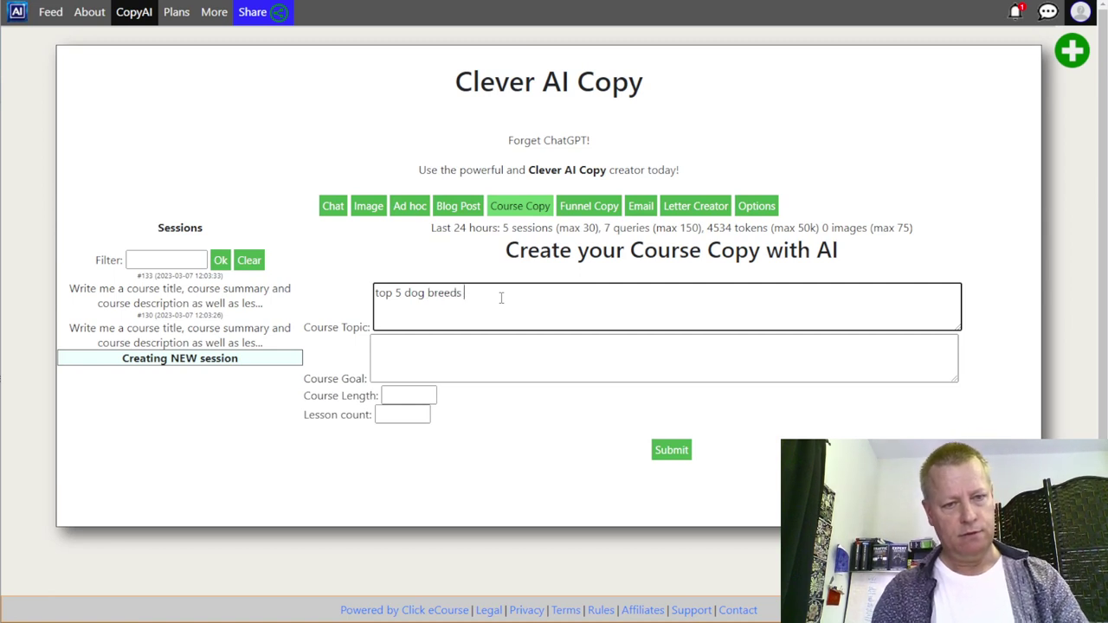
{"action": "type", "text": " for families"}
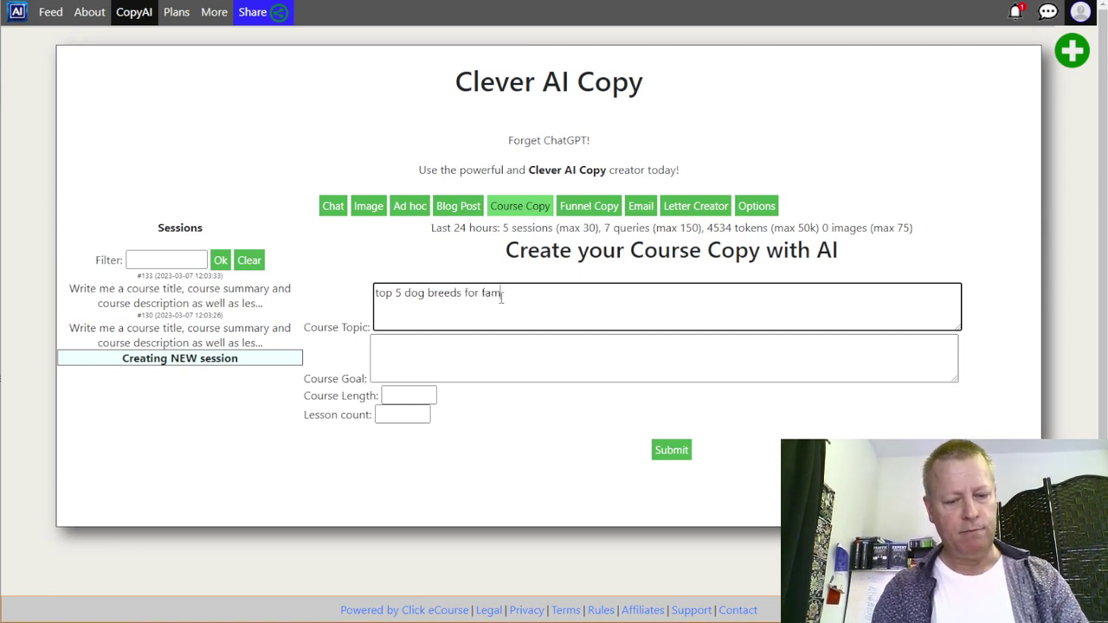
{"action": "left_click", "coordinate": [443, 355]}
{"action": "type", "text": "chosen dog"}
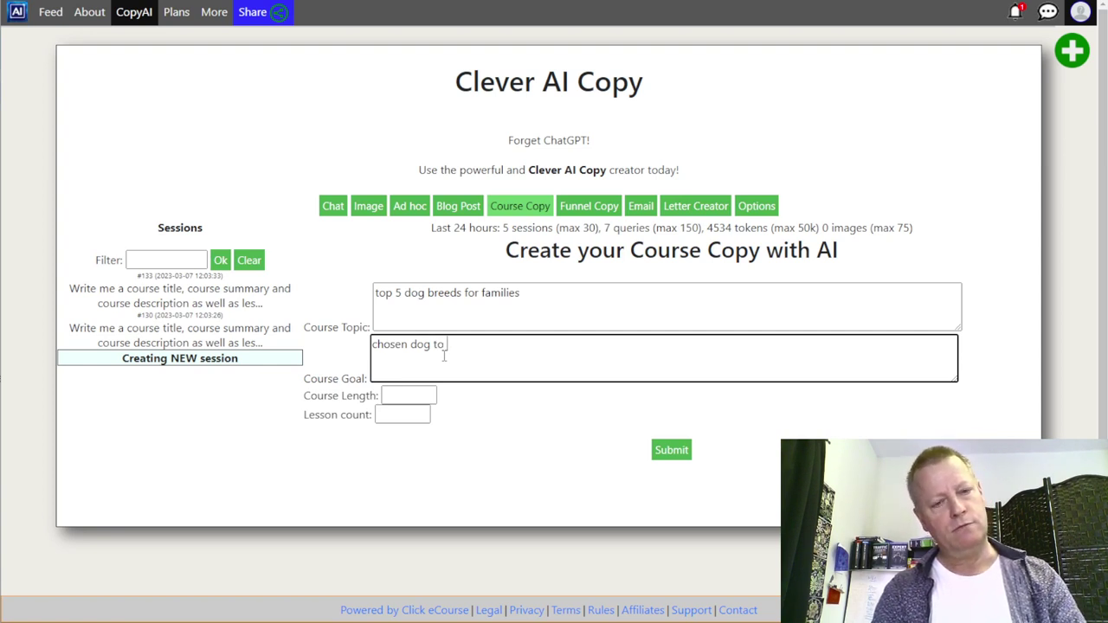
{"action": "type", "text": "bree"}
{"action": "key", "text": "BackSpace"}
{"action": "key", "text": "BackSpace"}
{"action": "type", "text": "reed"}
{"action": "type", "text": "for"}
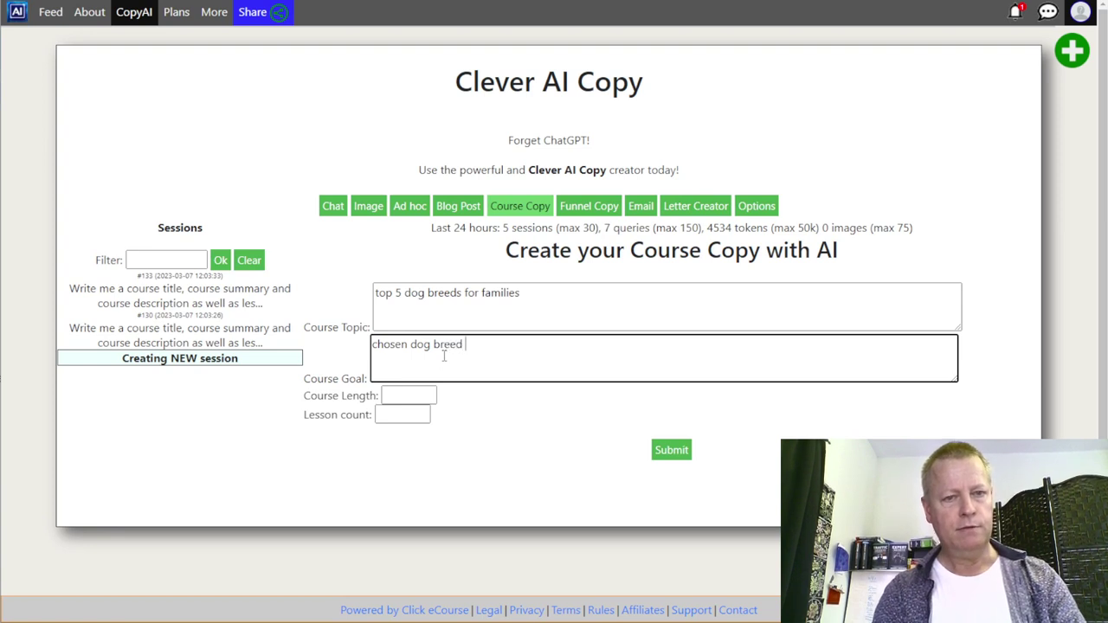
{"action": "type", "text": " family"}
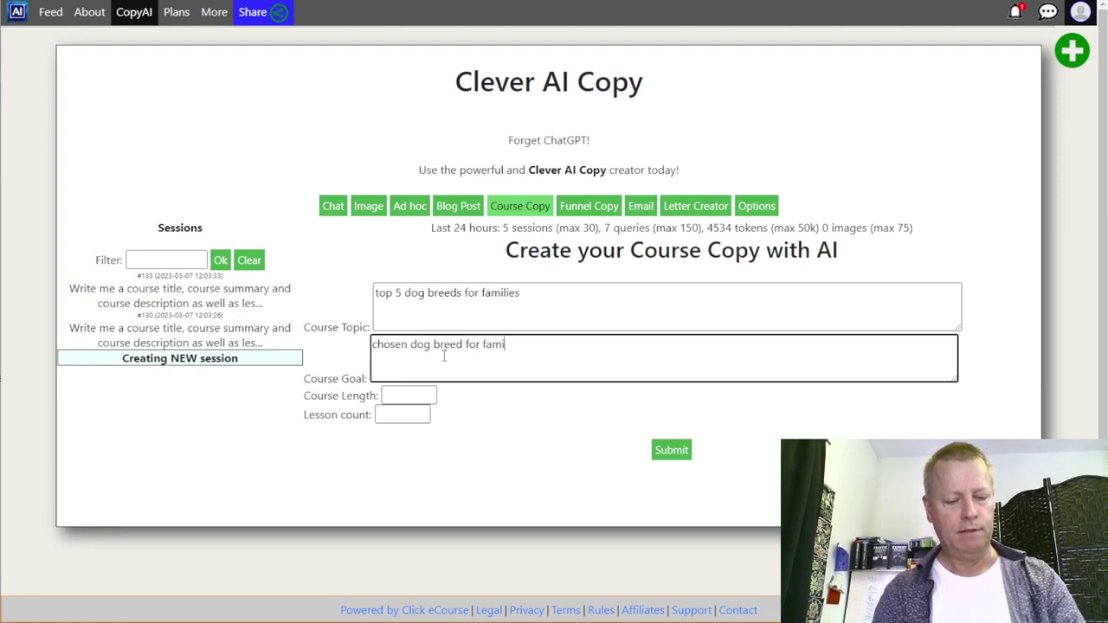
{"action": "left_click", "coordinate": [397, 400]}
{"action": "type", "text": "2"}
{"action": "left_click", "coordinate": [404, 417]}
{"action": "left_click", "coordinate": [672, 451]}
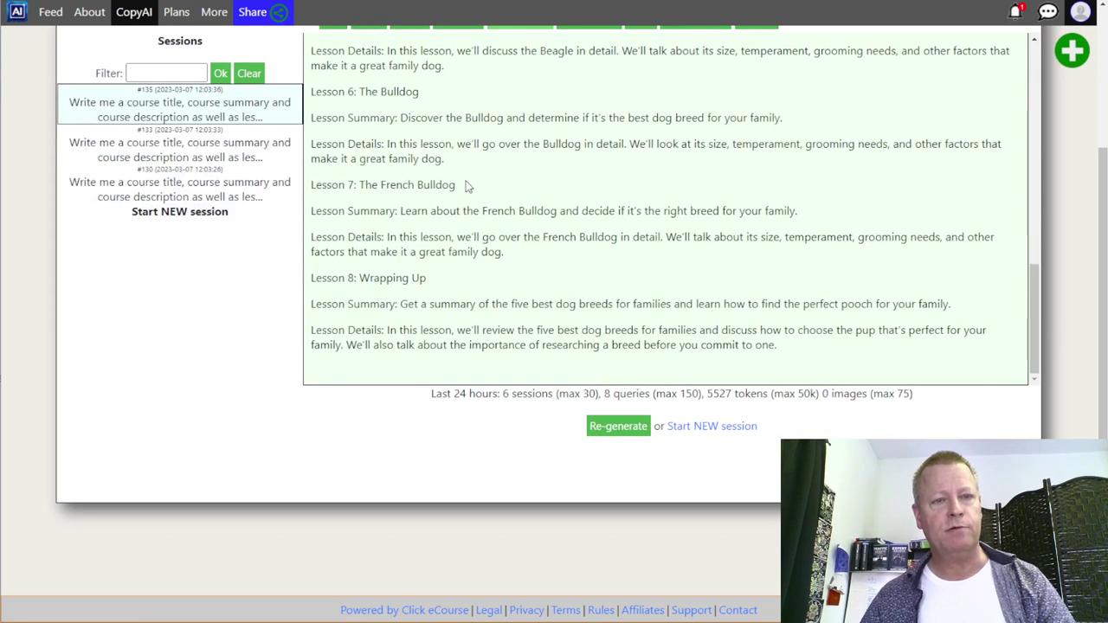
- Select 'The French Bulldog' in the Lesson 7 heading and scroll back to the top
{"action": "scroll", "coordinate": [468, 186], "scroll_direction": "up", "scroll_amount": 2}
{"action": "triple_click", "coordinate": [457, 327]}
{"action": "left_click", "coordinate": [457, 327]}
{"action": "left_click_drag", "start_coordinate": [458, 327], "coordinate": [362, 331]}
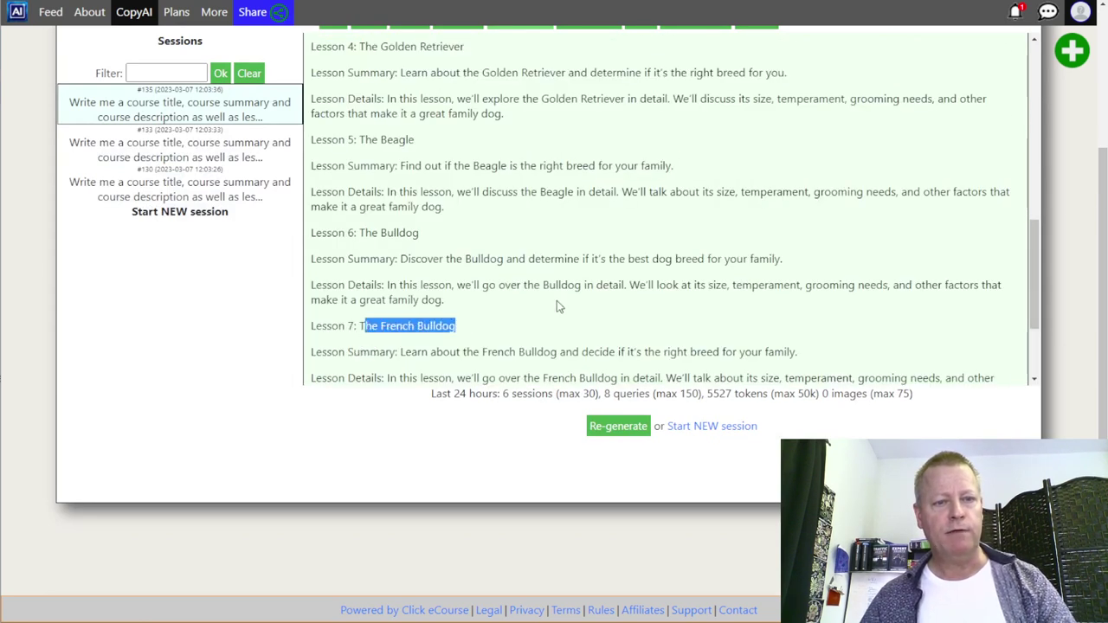
{"action": "left_click_drag", "start_coordinate": [458, 329], "coordinate": [365, 331]}
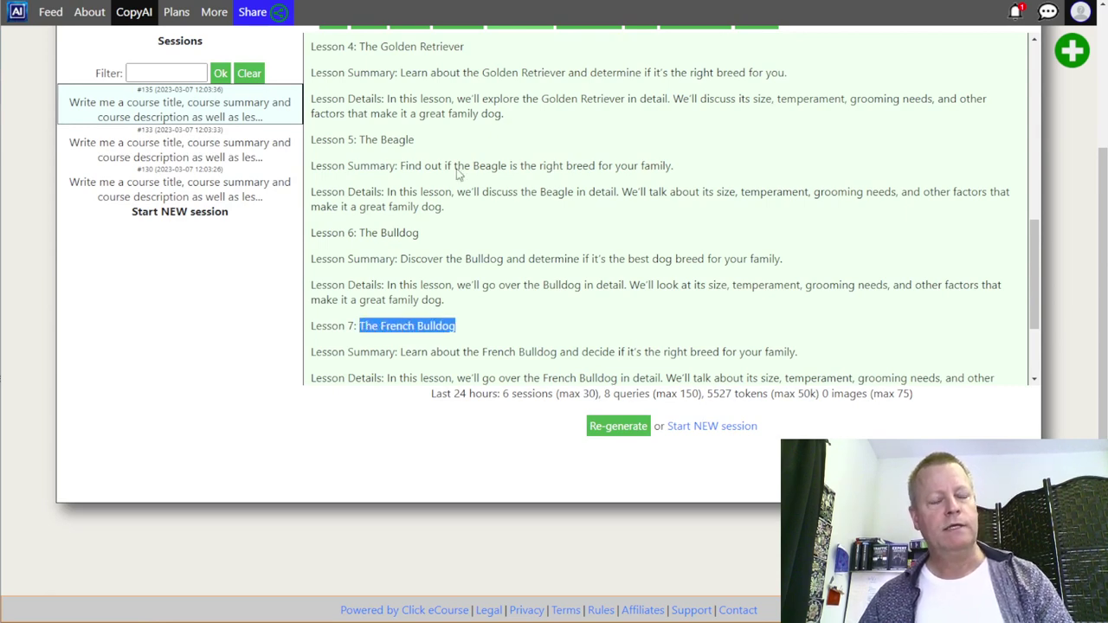
{"action": "scroll", "coordinate": [457, 167], "scroll_direction": "up", "scroll_amount": 4}
{"action": "scroll", "coordinate": [457, 168], "scroll_direction": "up", "scroll_amount": 3}
{"action": "scroll", "coordinate": [380, 67], "scroll_direction": "up", "scroll_amount": 3}
{"action": "left_click", "coordinate": [368, 206]}
- Request 5 images of 'French Bulldog playing at home with toddler', fixing the spelling of toddler
{"action": "left_click", "coordinate": [523, 316]}
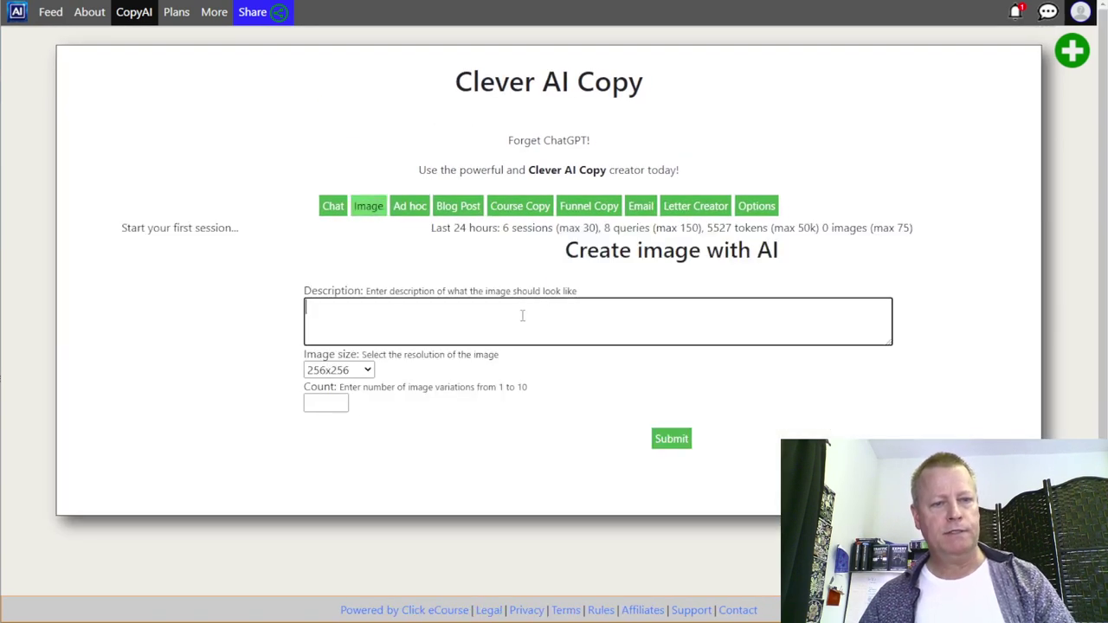
{"action": "type", "text": "The French Bulldog"}
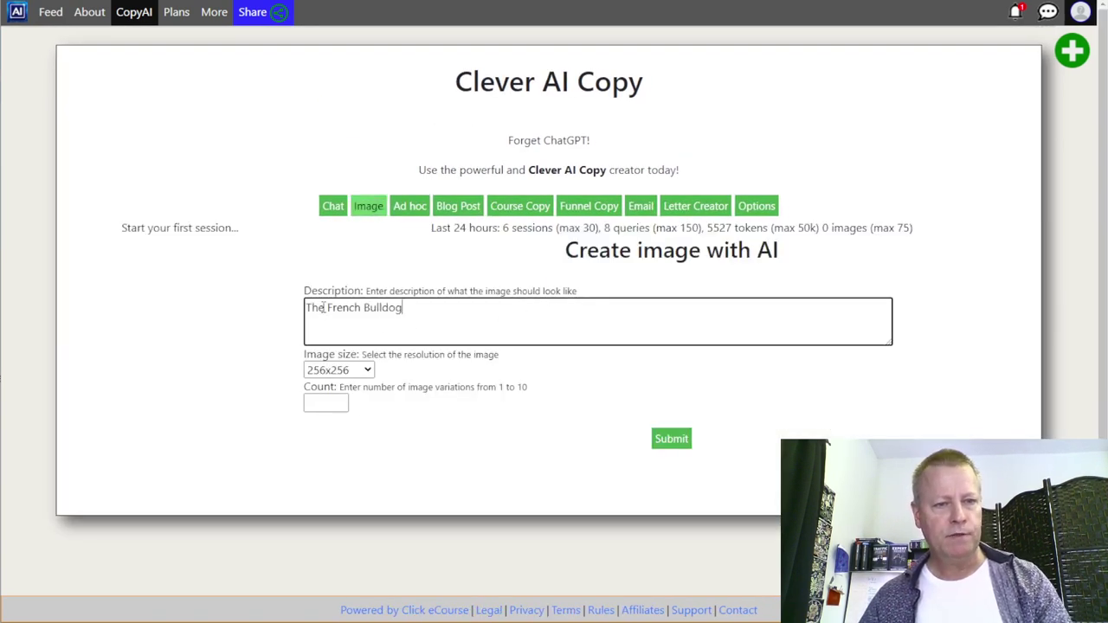
{"action": "left_click_drag", "start_coordinate": [324, 307], "coordinate": [292, 310]}
{"action": "key", "text": "BackSpace"}
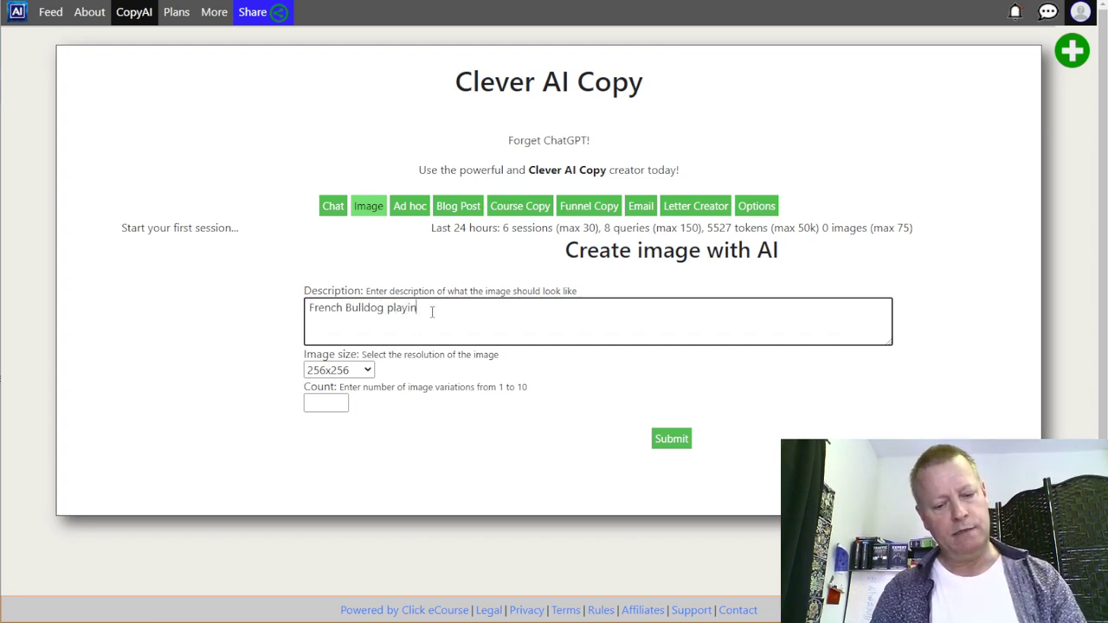
{"action": "type", "text": "home"}
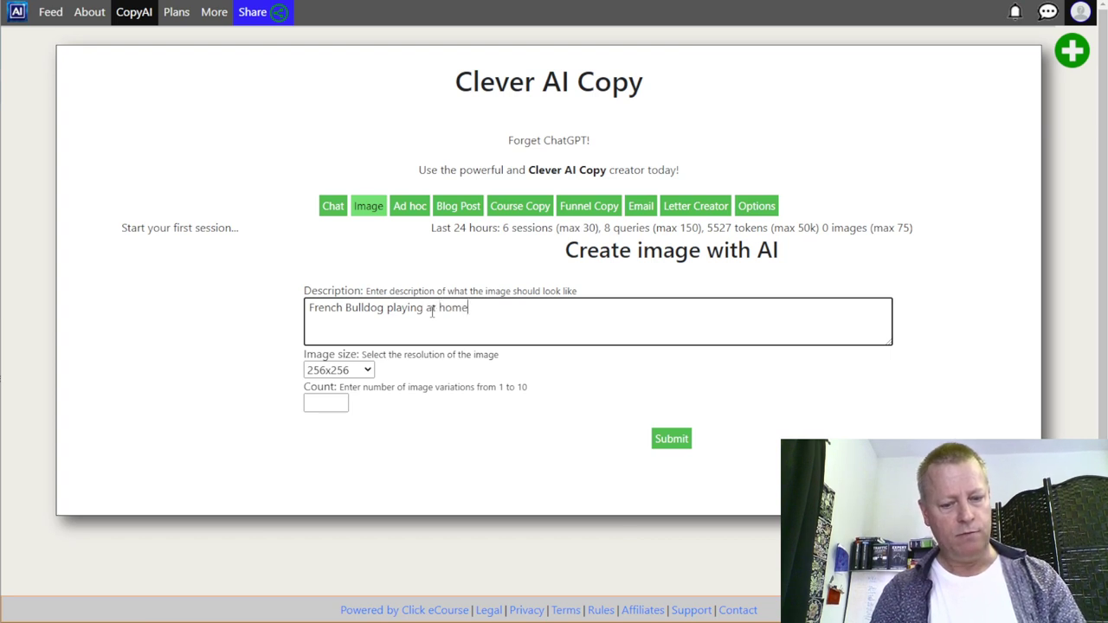
{"action": "type", "text": " with todler"}
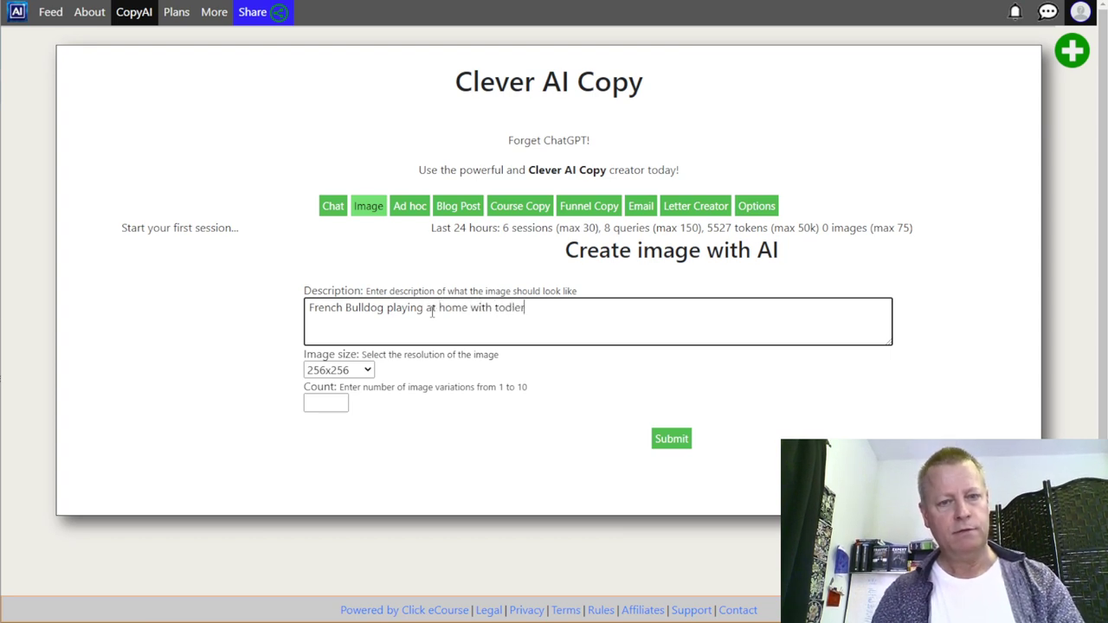
{"action": "left_click", "coordinate": [322, 404]}
{"action": "type", "text": "5"}
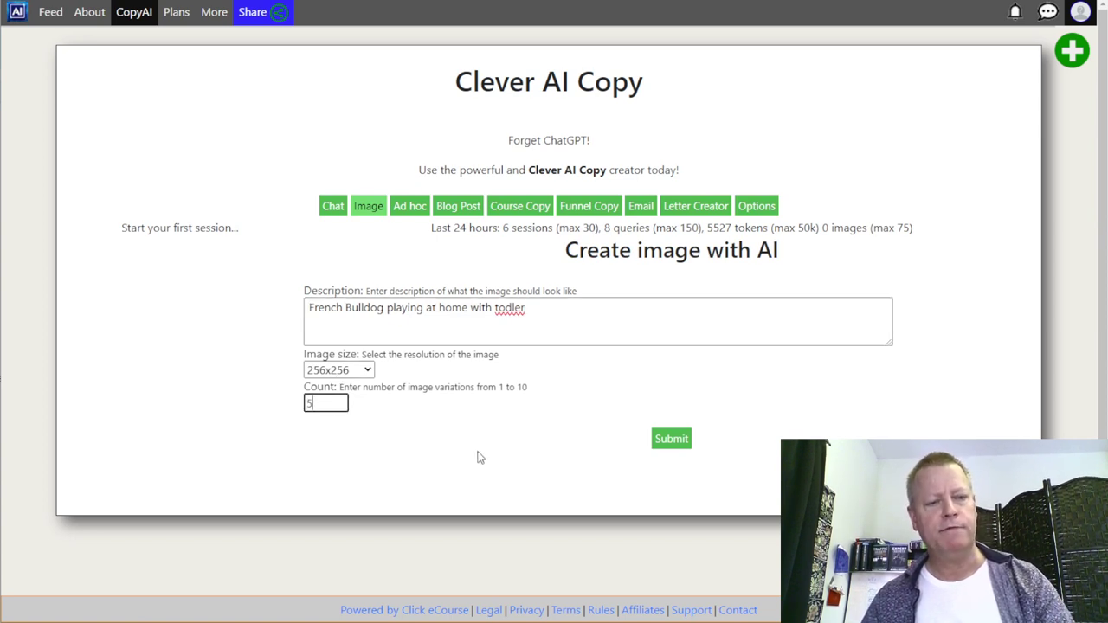
{"action": "right_click", "coordinate": [504, 308]}
{"action": "left_click", "coordinate": [537, 317]}
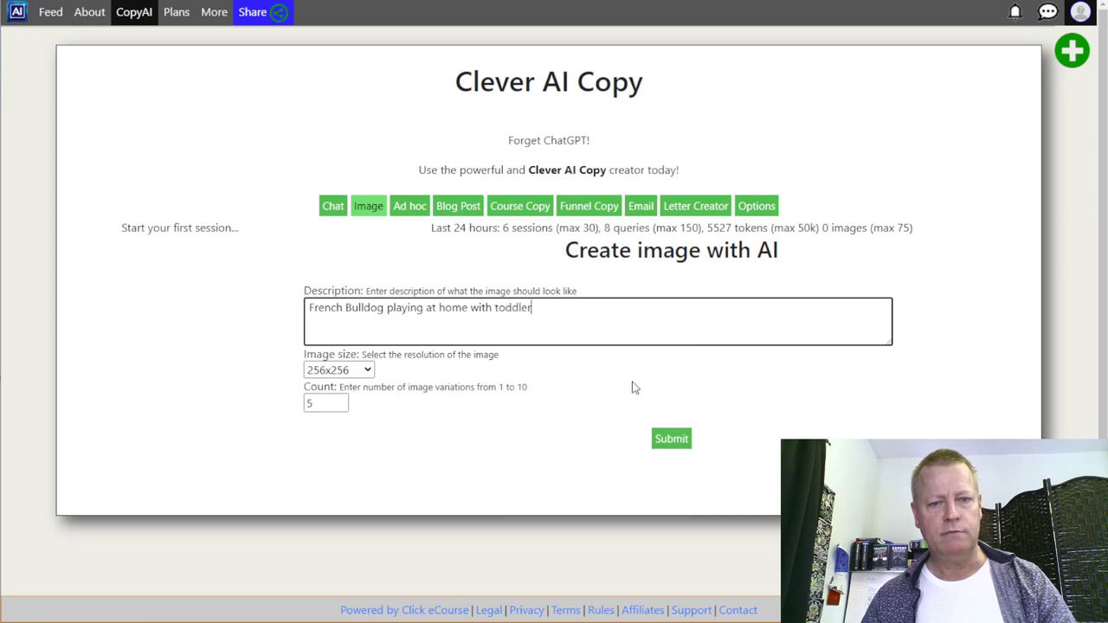
{"action": "left_click", "coordinate": [663, 438]}
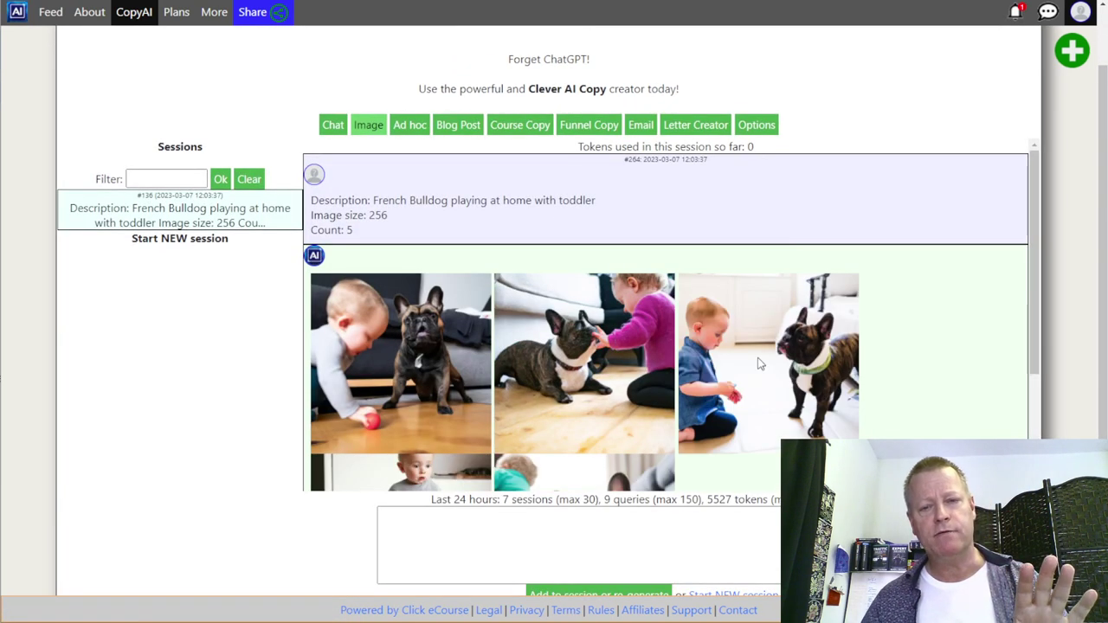
- Review the five generated images, then return to the Fur-ever Family course session
{"action": "scroll", "coordinate": [779, 364], "scroll_direction": "down", "scroll_amount": 2}
{"action": "scroll", "coordinate": [580, 394], "scroll_direction": "up", "scroll_amount": 2}
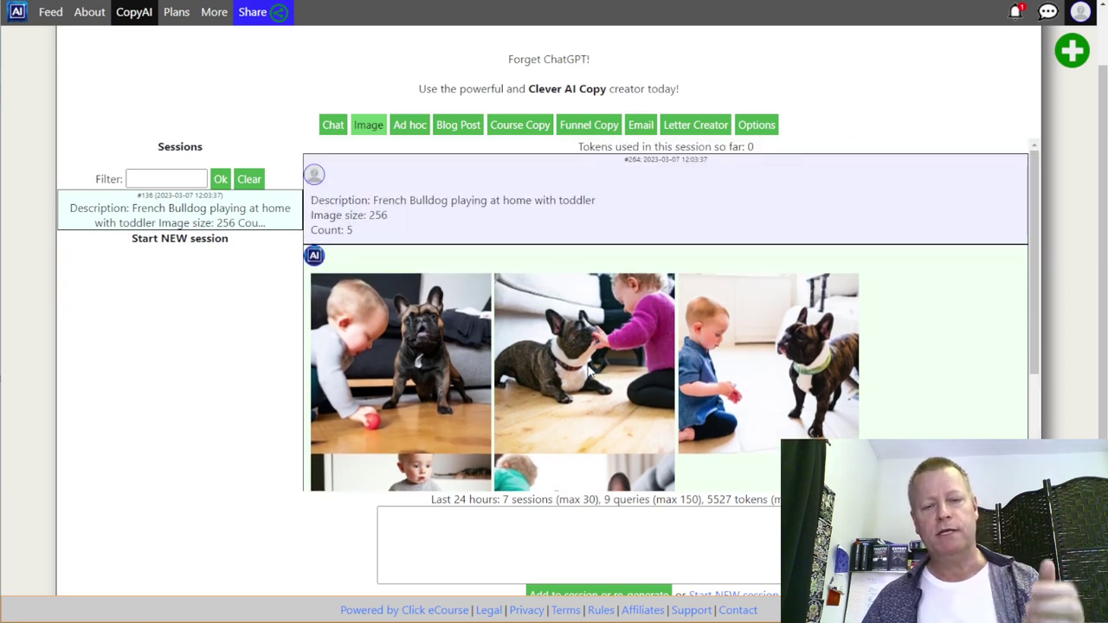
{"action": "scroll", "coordinate": [505, 388], "scroll_direction": "down", "scroll_amount": 2}
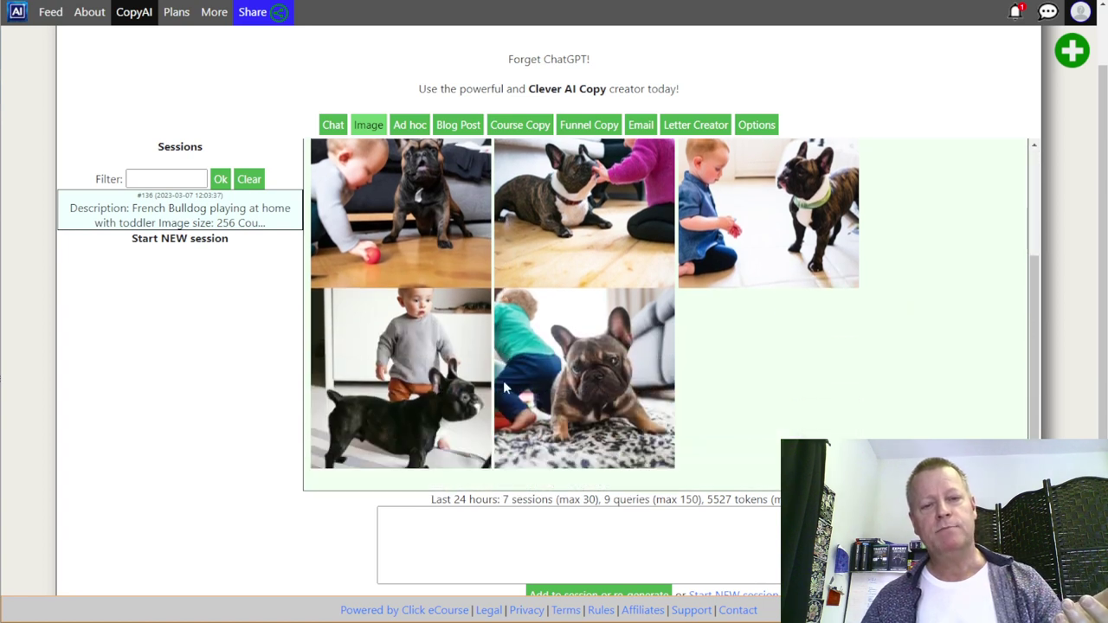
{"action": "scroll", "coordinate": [779, 389], "scroll_direction": "up", "scroll_amount": 2}
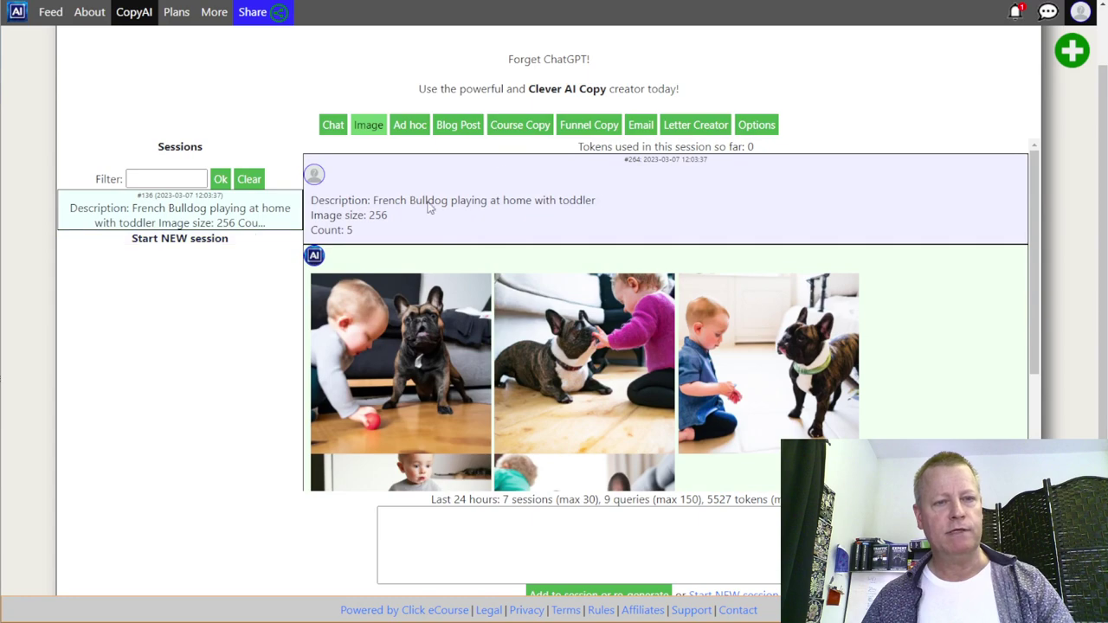
{"action": "left_click", "coordinate": [521, 127]}
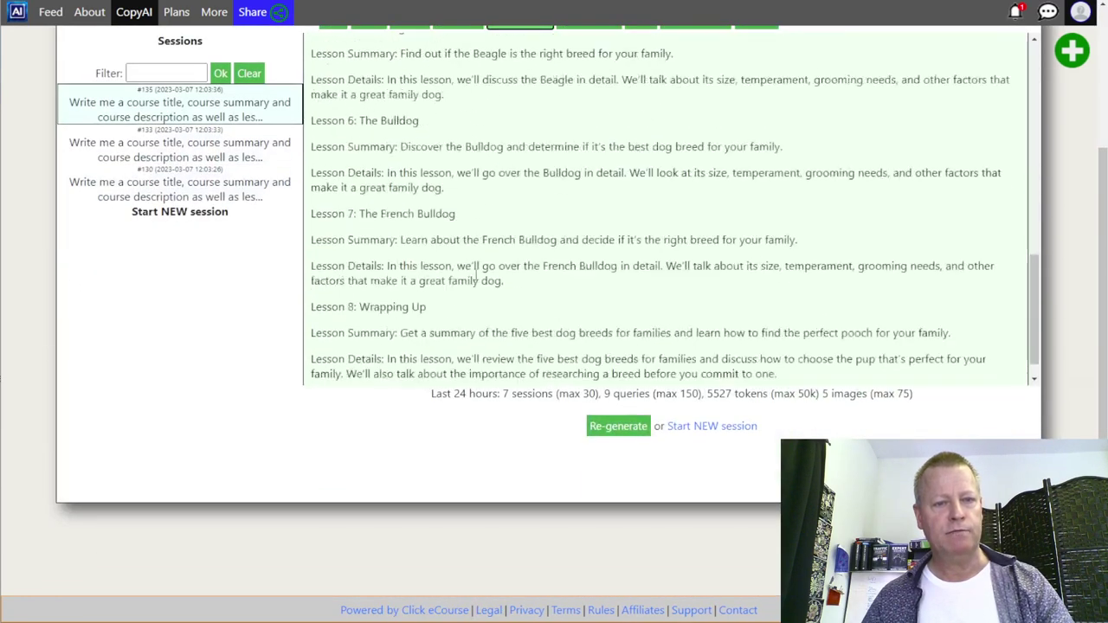
- Copy 'Golden Retriever' from the Lesson 4 title and return to the French Bulldog image session
{"action": "scroll", "coordinate": [479, 243], "scroll_direction": "up", "scroll_amount": 3}
{"action": "left_click", "coordinate": [417, 180]}
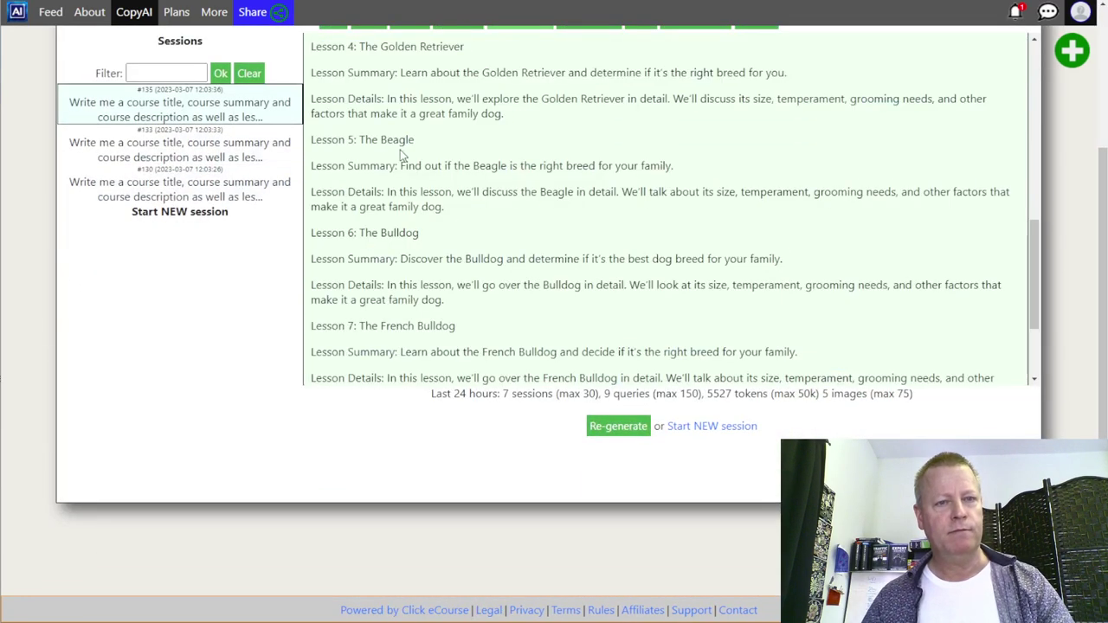
{"action": "double_click", "coordinate": [397, 139]}
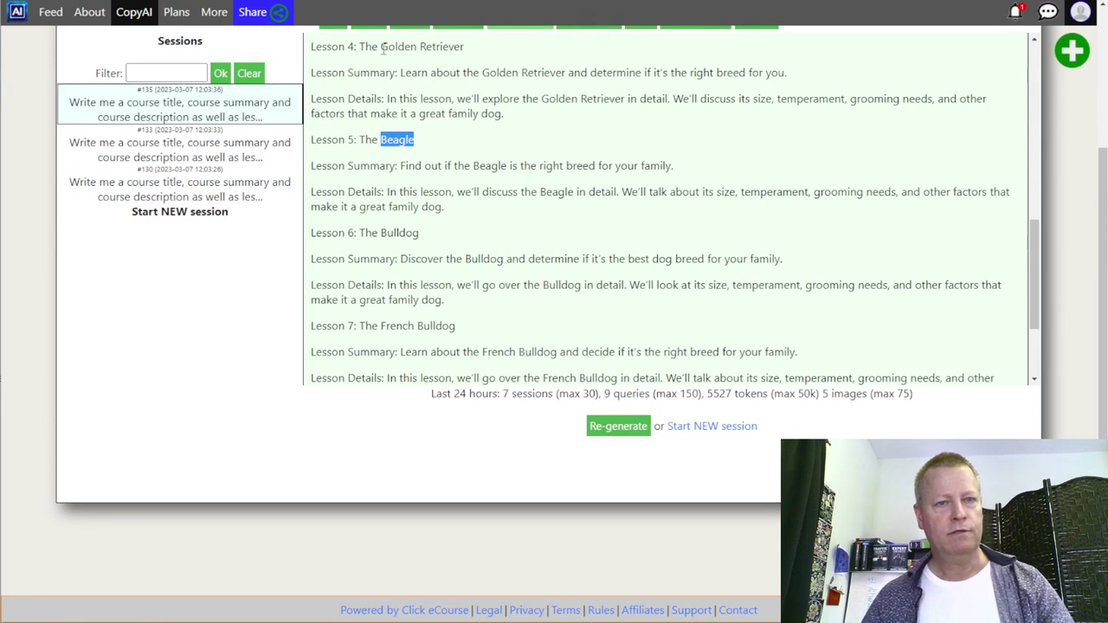
{"action": "left_click_drag", "start_coordinate": [381, 46], "coordinate": [468, 52]}
{"action": "key", "text": "ctrl+c"}
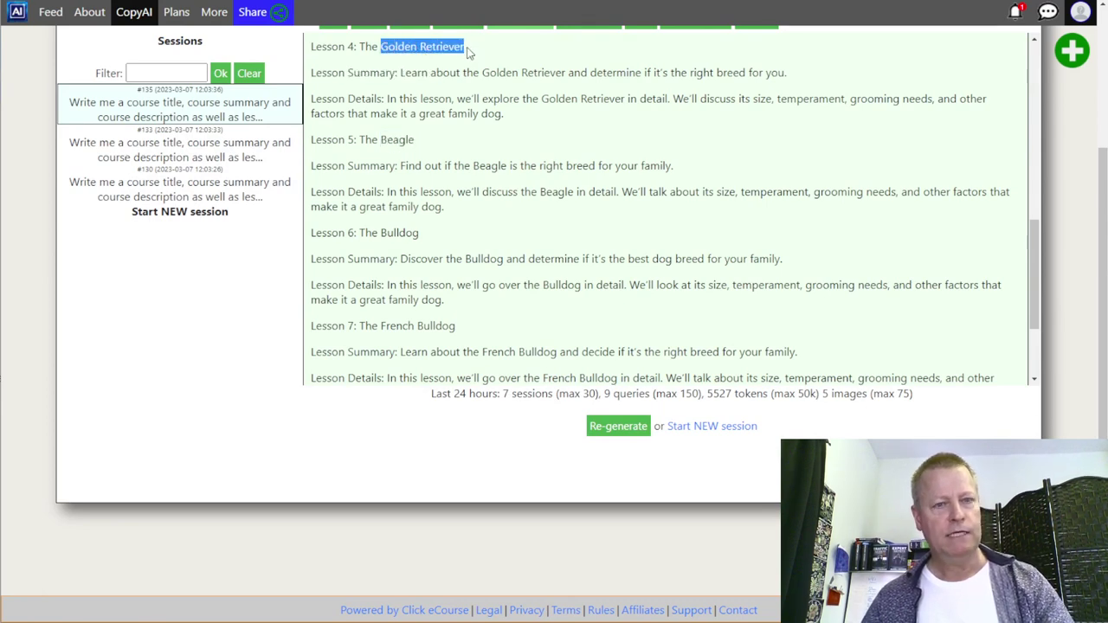
{"action": "scroll", "coordinate": [389, 139], "scroll_direction": "up", "scroll_amount": 10}
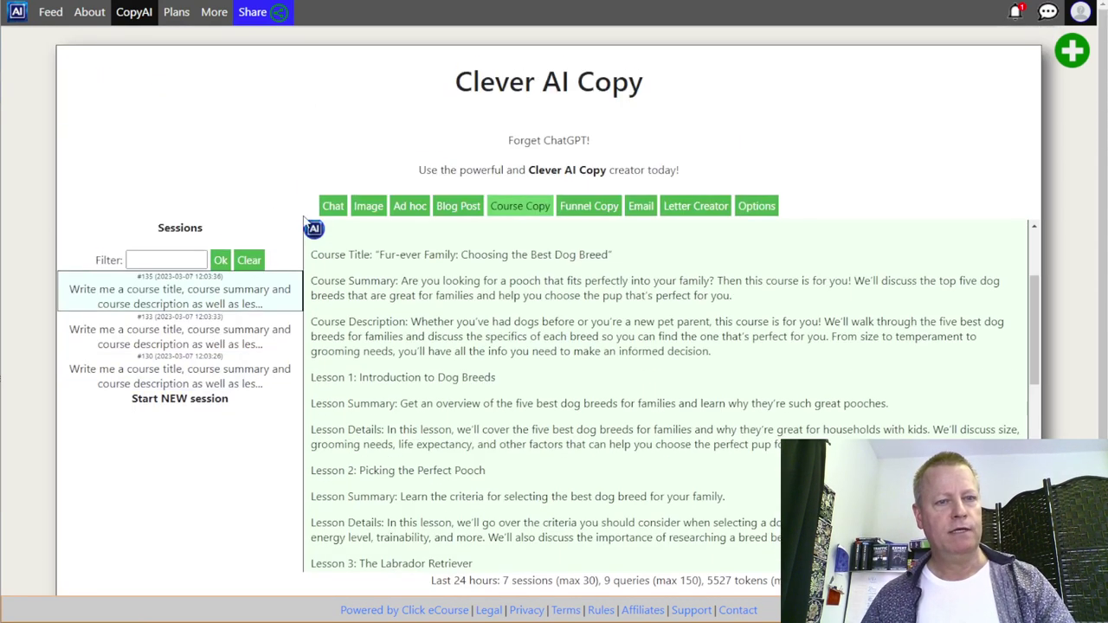
{"action": "left_click", "coordinate": [364, 207]}
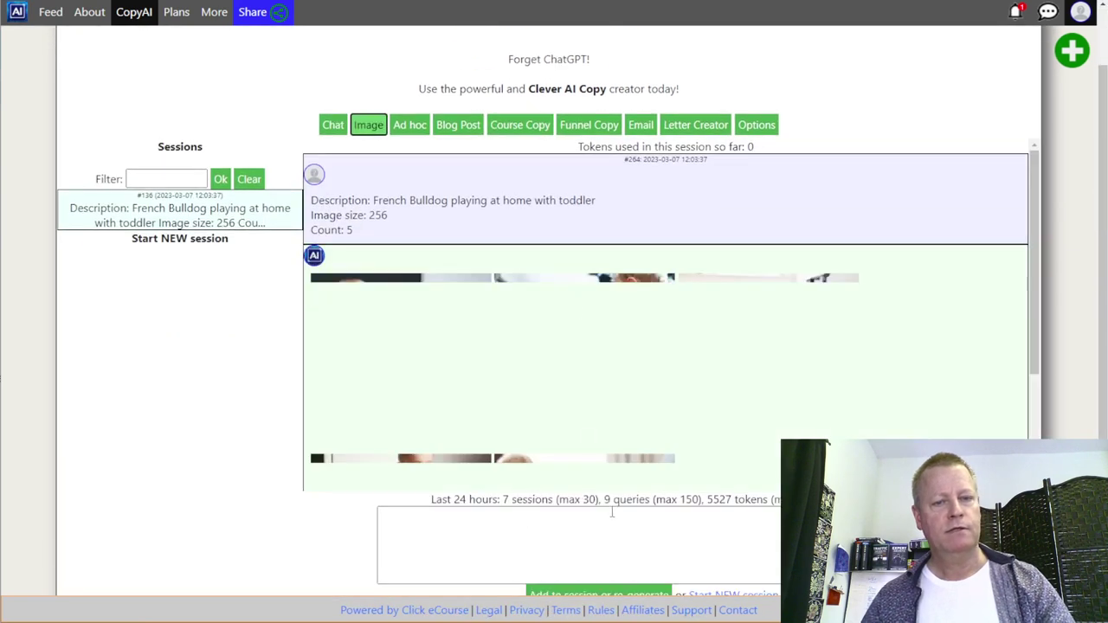
- Start a new image session requesting five 'Golden Retriever puppy playing with children' images
{"action": "scroll", "coordinate": [606, 511], "scroll_direction": "down", "scroll_amount": 2}
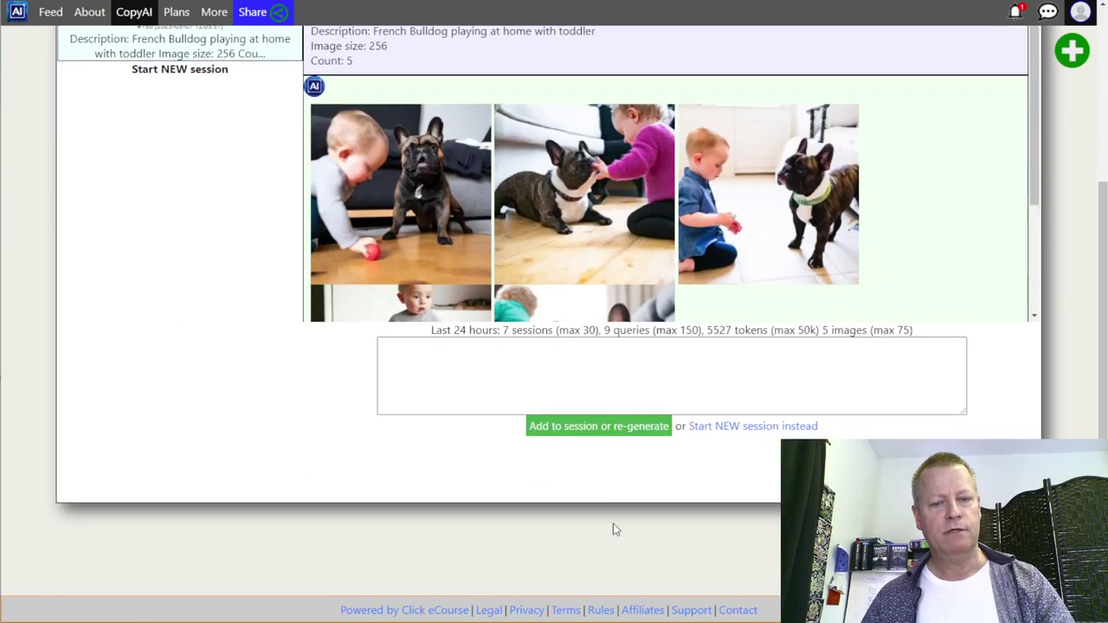
{"action": "left_click", "coordinate": [698, 431]}
{"action": "left_click", "coordinate": [545, 320]}
{"action": "key", "text": "ctrl+v"}
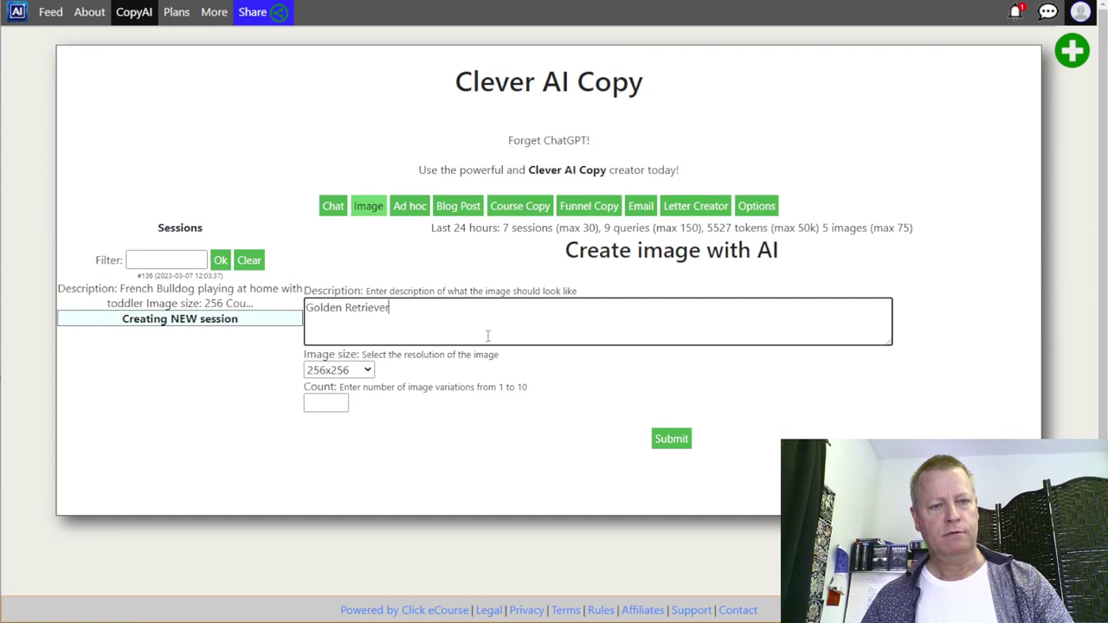
{"action": "type", "text": "playing with toddler"}
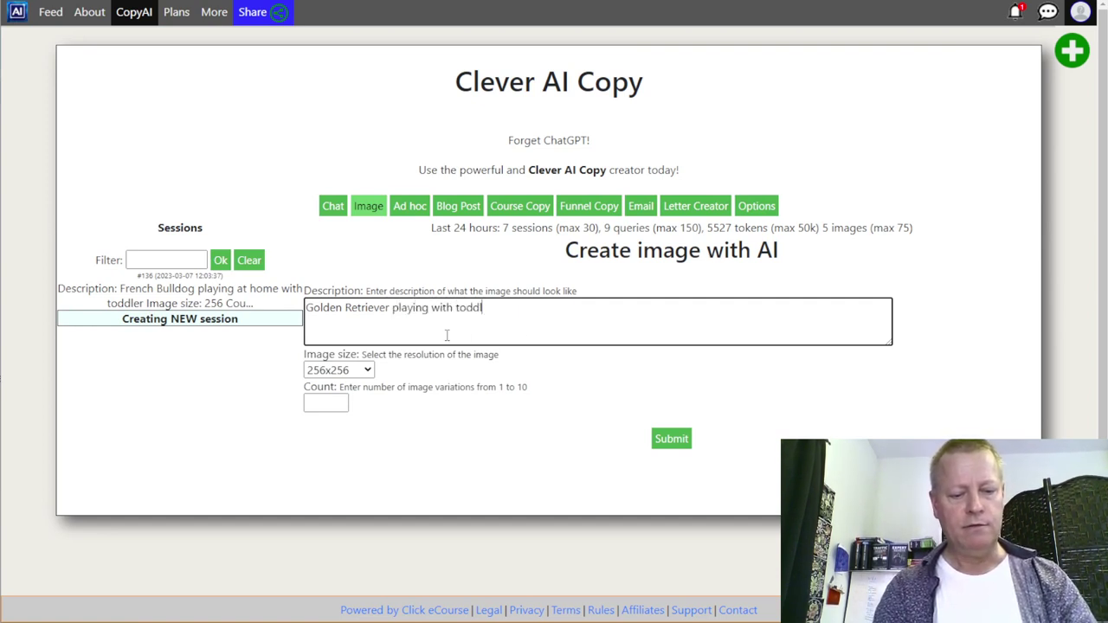
{"action": "double_click", "coordinate": [466, 310]}
{"action": "type", "text": "dhildren"}
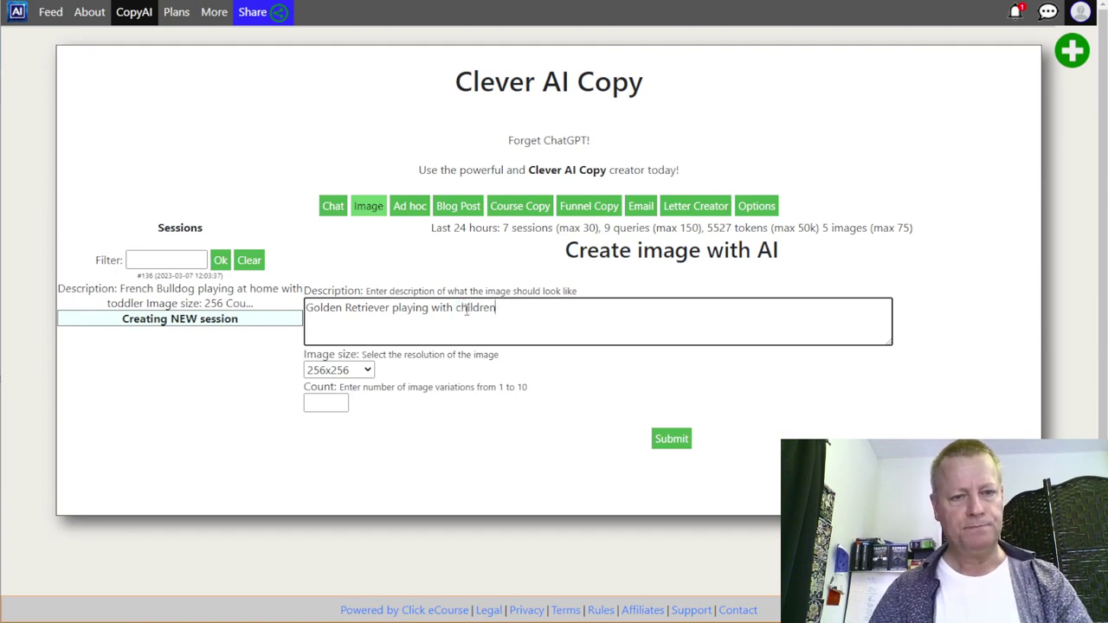
{"action": "left_click", "coordinate": [393, 308]}
{"action": "type", "text": "puppy"}
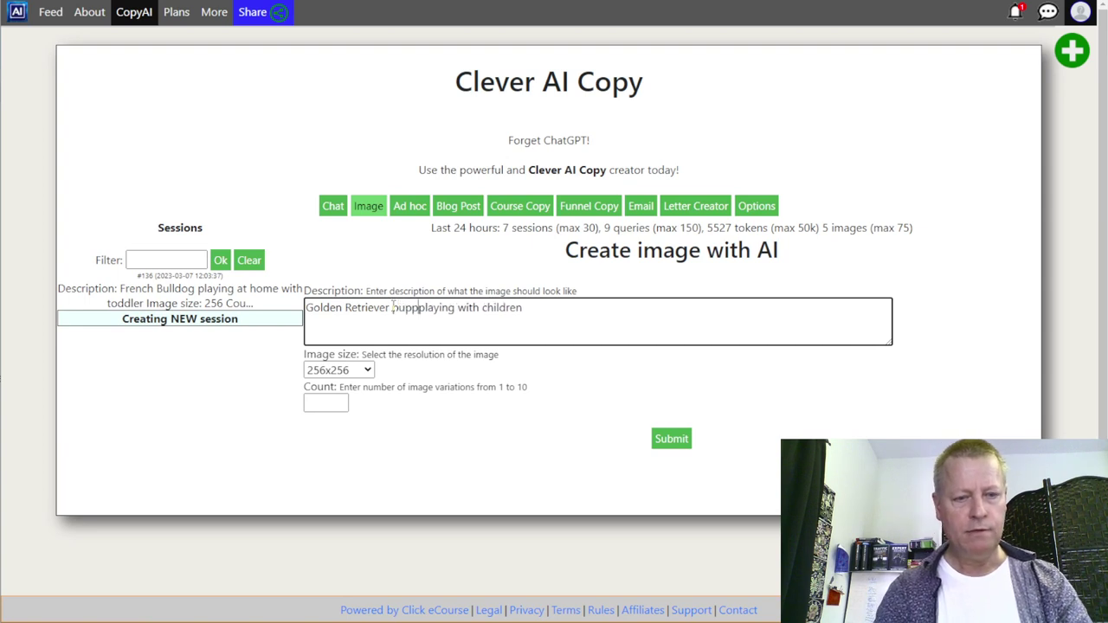
{"action": "left_click", "coordinate": [328, 405]}
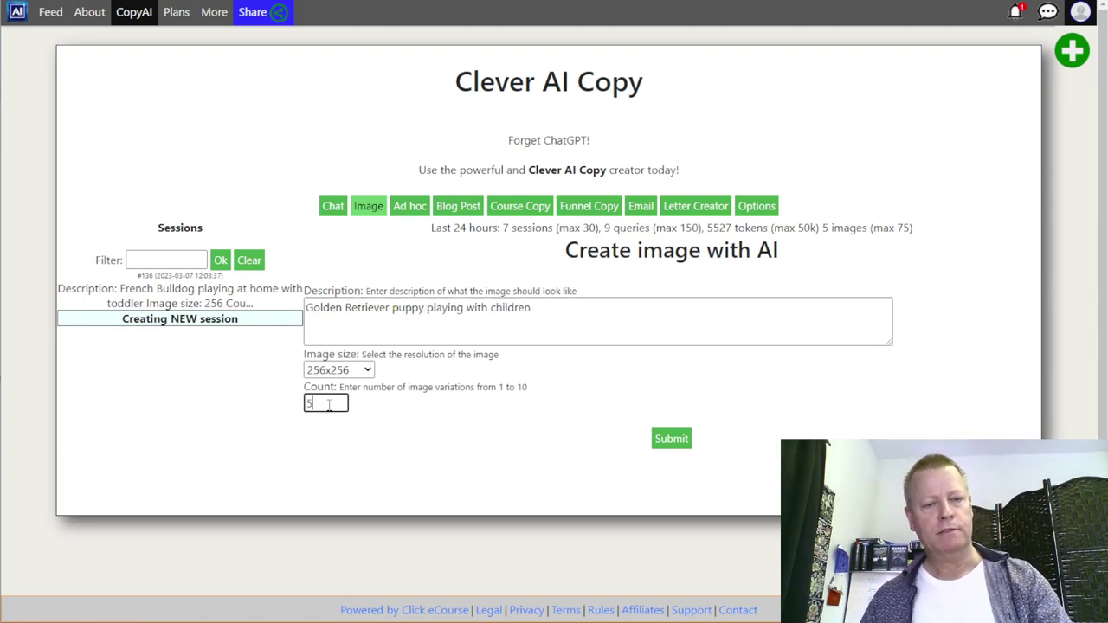
{"action": "left_click", "coordinate": [671, 439]}
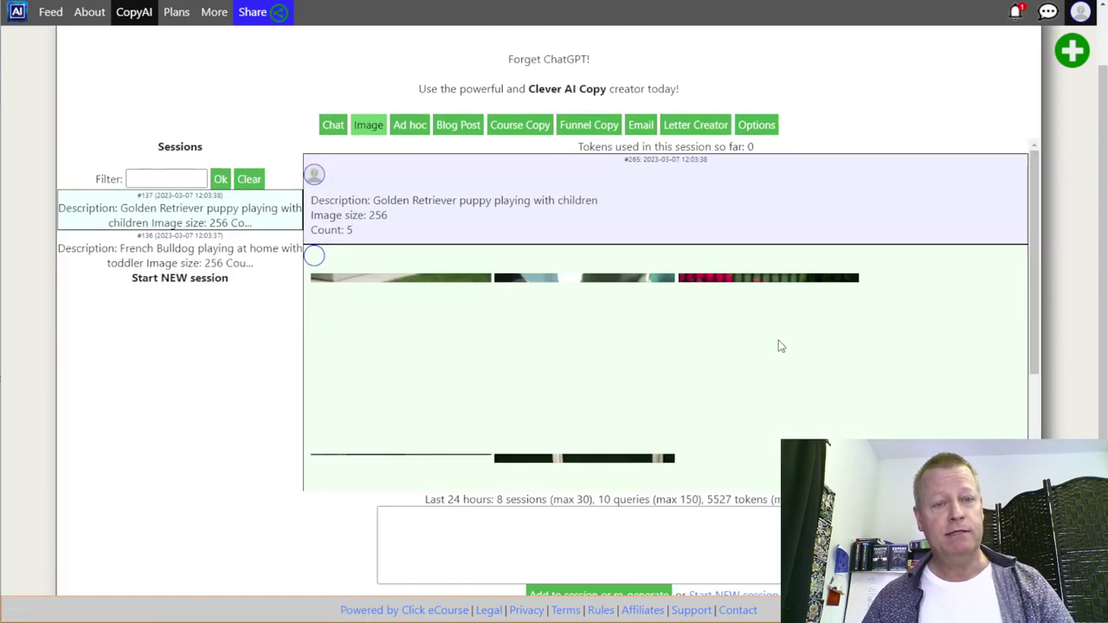
- Send the follow-up 'make it with multiple children' to regenerate the Golden Retriever images
{"action": "scroll", "coordinate": [900, 381], "scroll_direction": "down", "scroll_amount": 2}
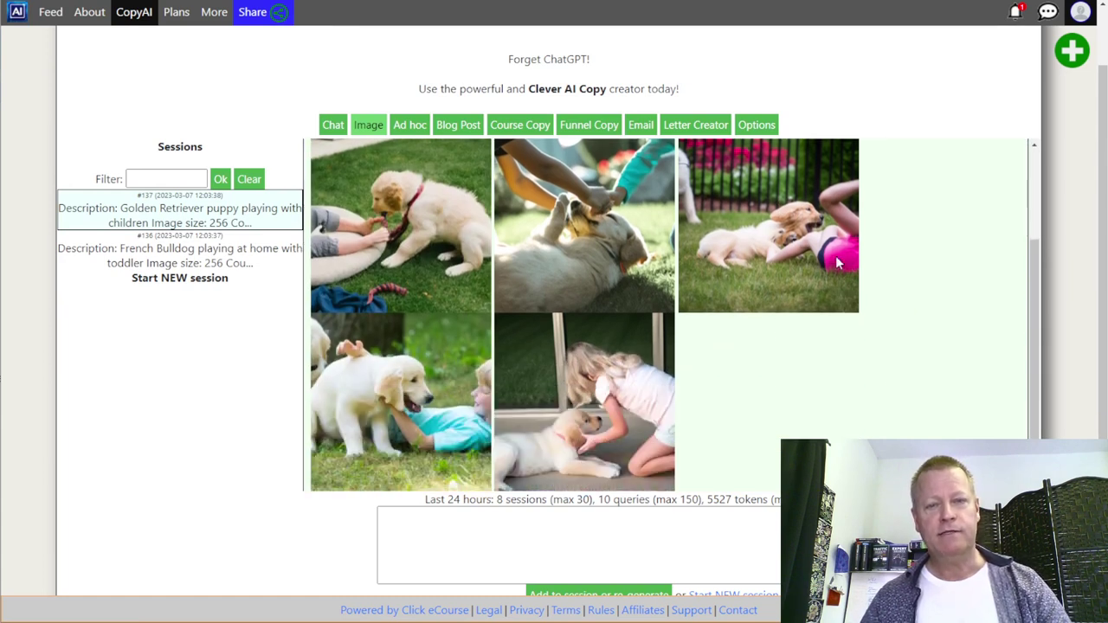
{"action": "scroll", "coordinate": [735, 413], "scroll_direction": "down", "scroll_amount": 1}
{"action": "scroll", "coordinate": [400, 503], "scroll_direction": "down", "scroll_amount": 2}
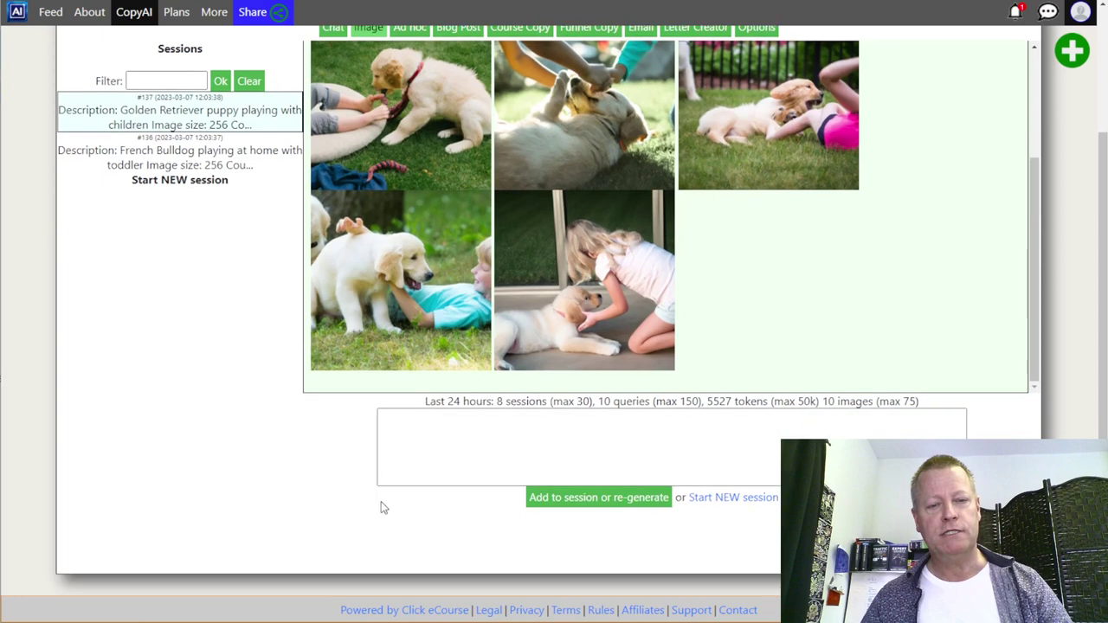
{"action": "left_click", "coordinate": [567, 408]}
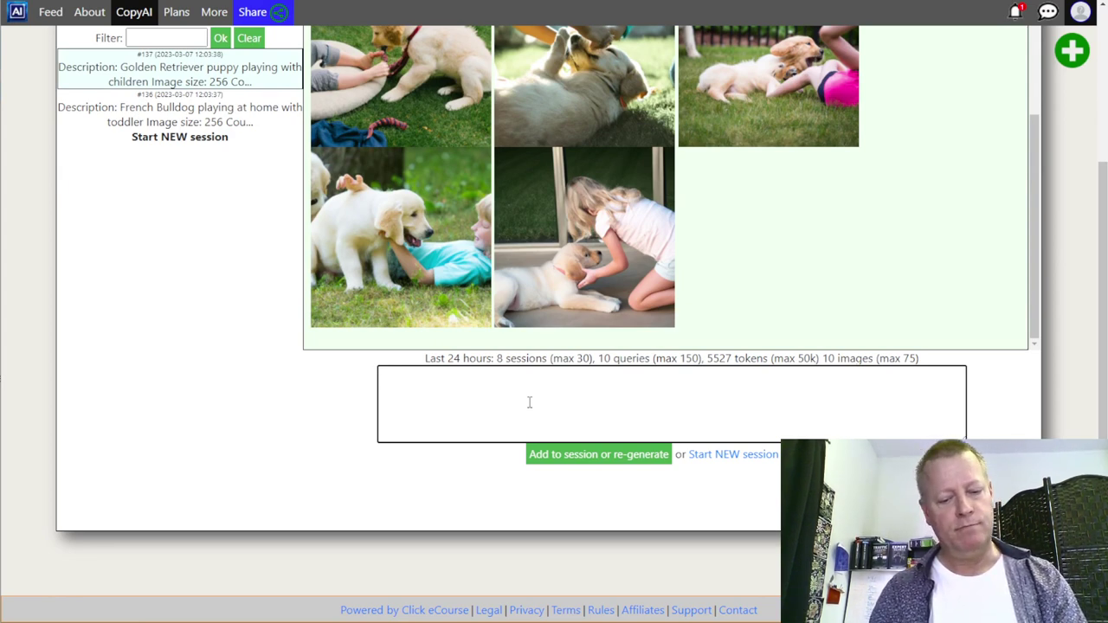
{"action": "type", "text": "ke it wi"}
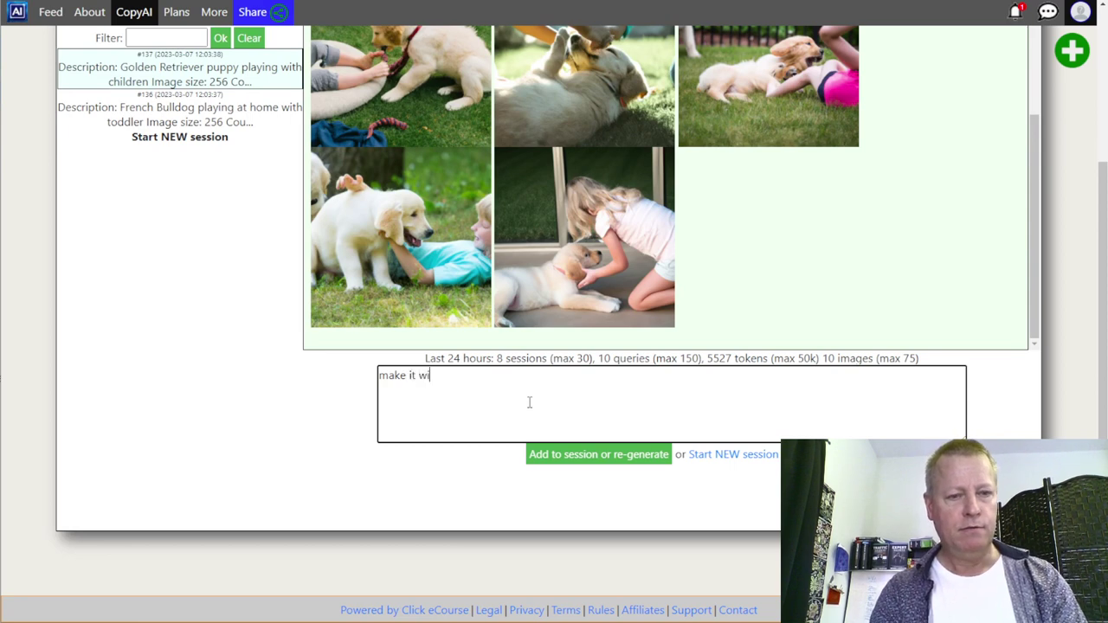
{"action": "type", "text": "th multiple choi"}
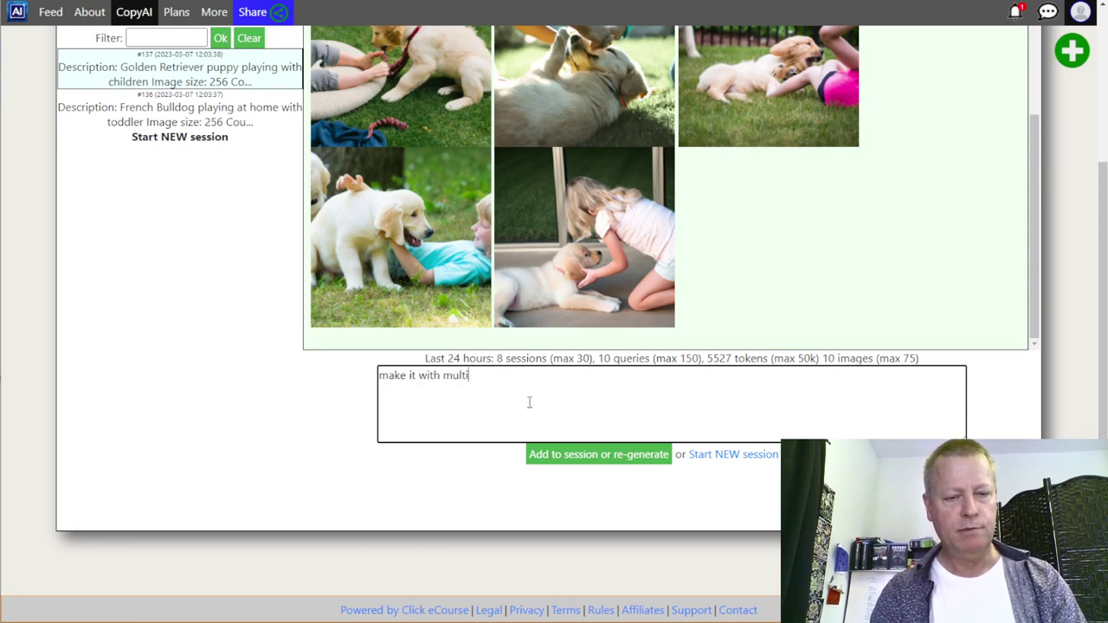
{"action": "key", "text": "BackSpace"}
{"action": "key", "text": "BackSpace"}
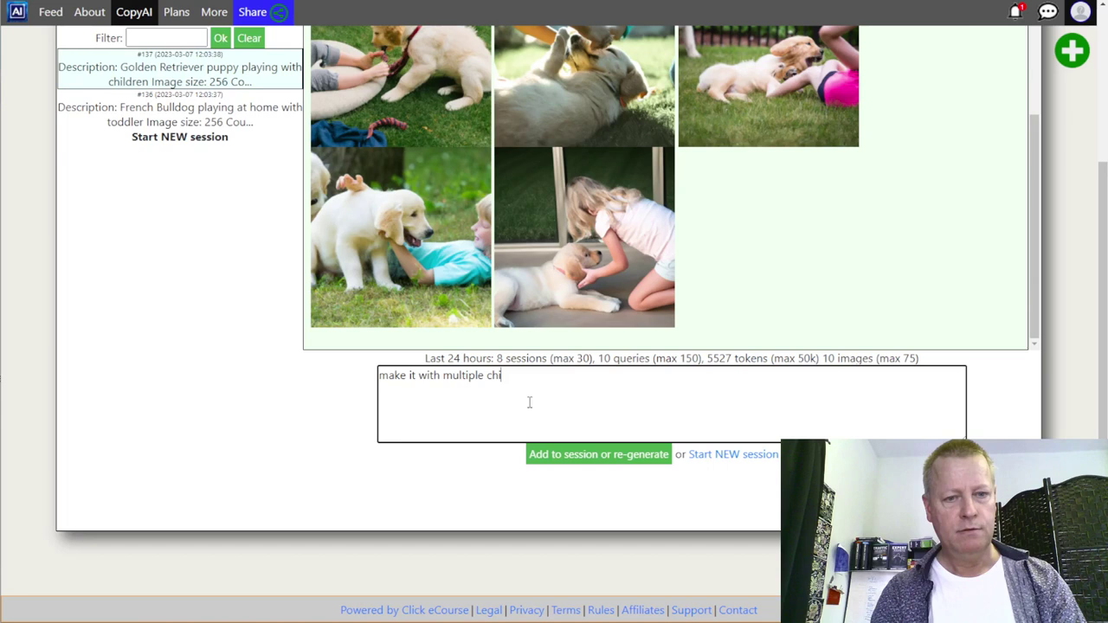
{"action": "type", "text": "ildren"}
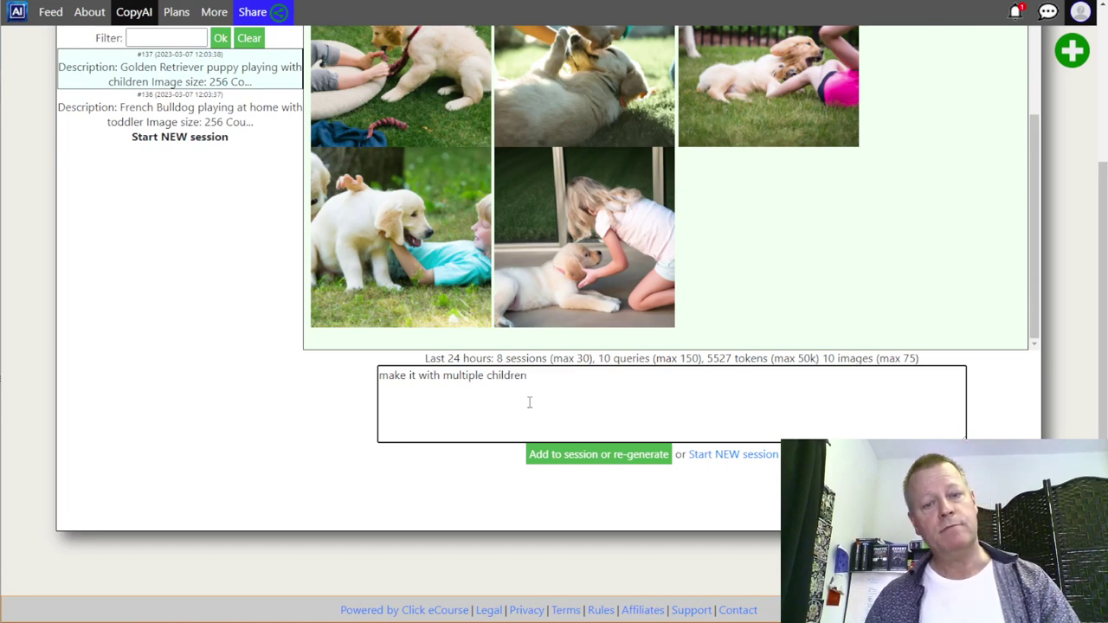
{"action": "left_click", "coordinate": [588, 455]}
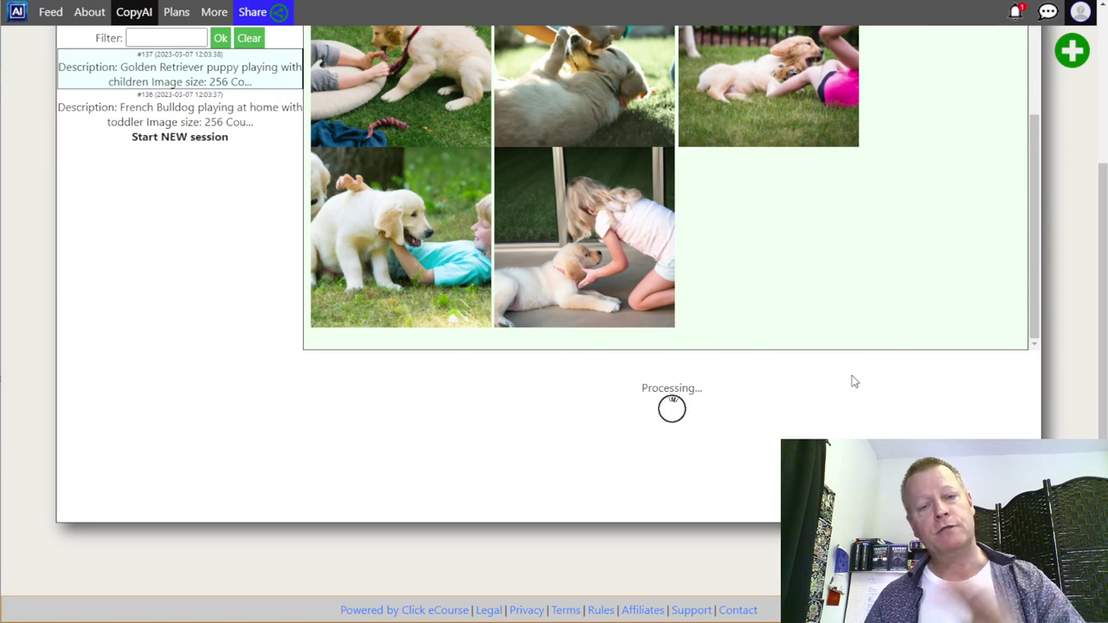
- Scroll through the five new images of puppies with multiple children
{"action": "scroll", "coordinate": [704, 288], "scroll_direction": "up", "scroll_amount": 3}
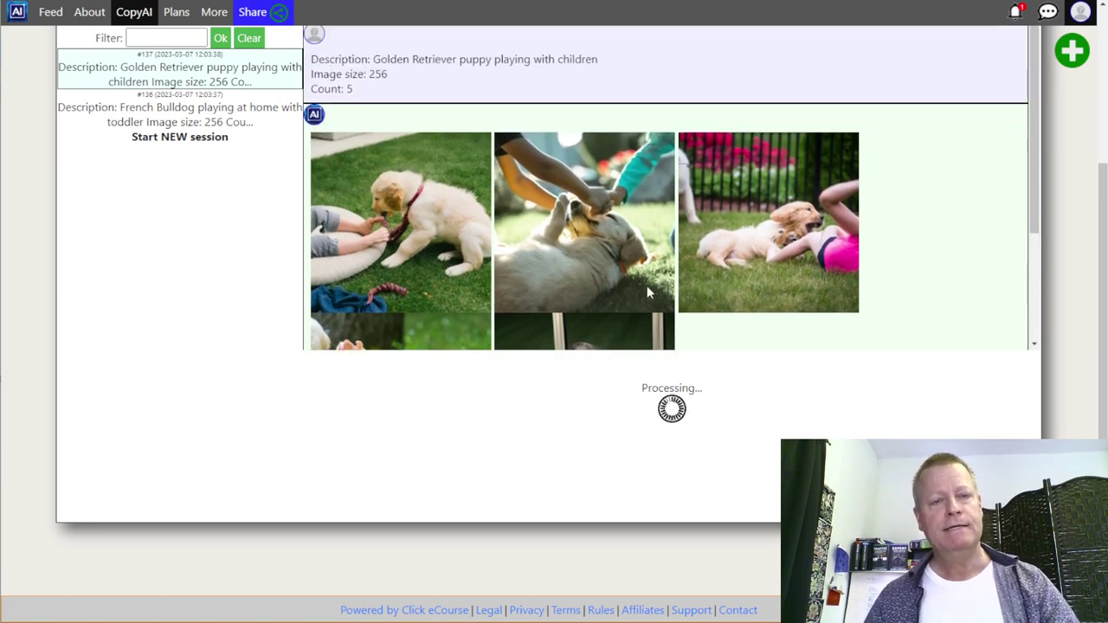
{"action": "double_click", "coordinate": [349, 88]}
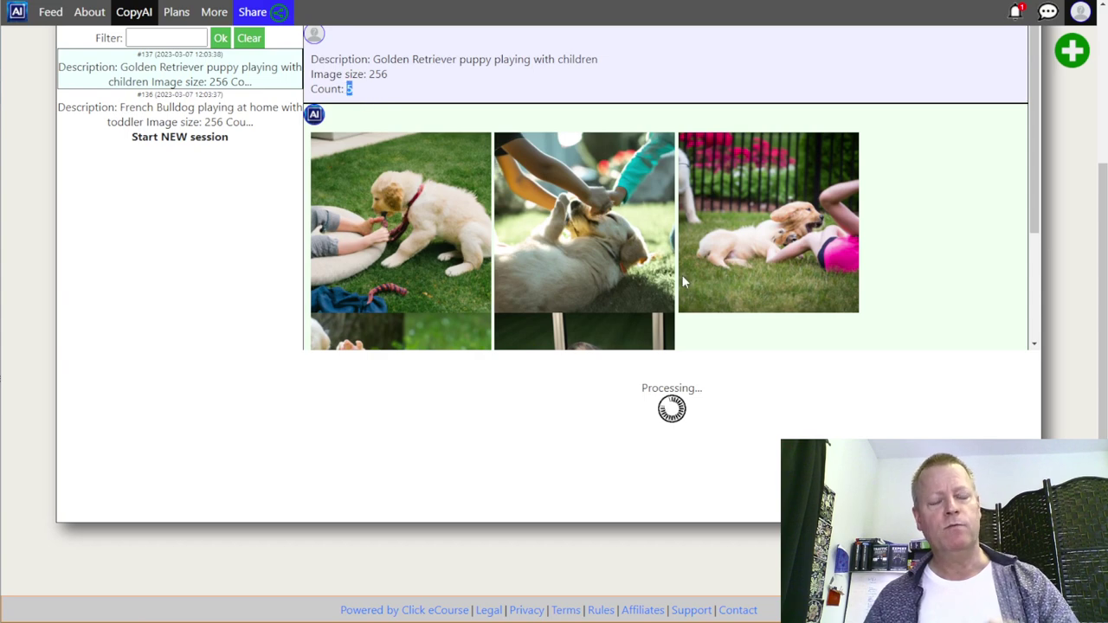
{"action": "scroll", "coordinate": [790, 329], "scroll_direction": "down", "scroll_amount": 3}
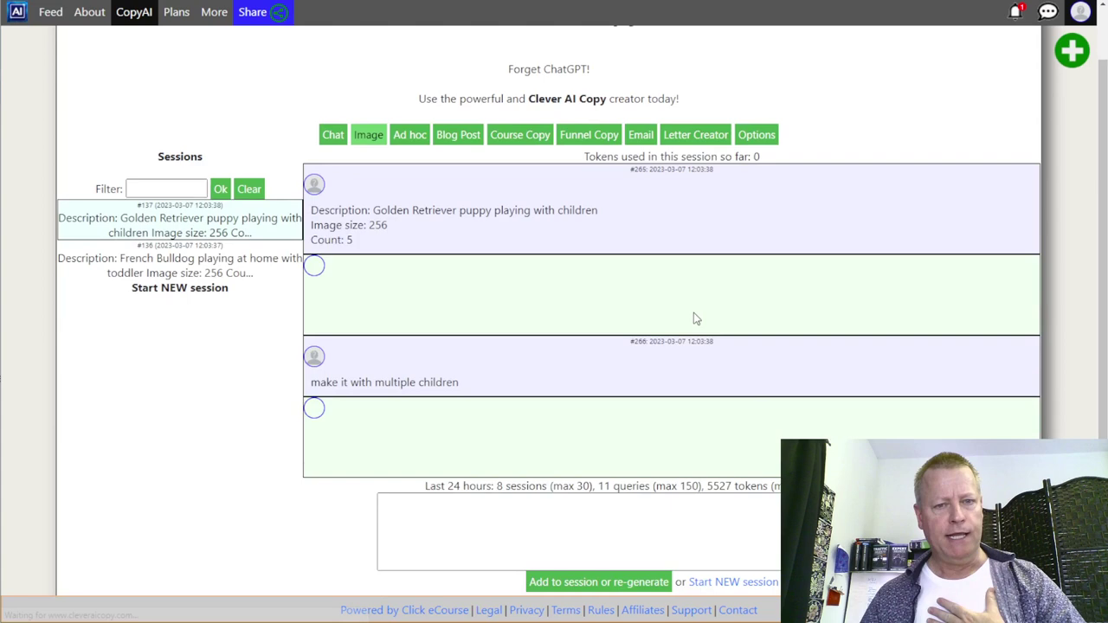
{"action": "scroll", "coordinate": [821, 270], "scroll_direction": "down", "scroll_amount": 1}
{"action": "scroll", "coordinate": [819, 268], "scroll_direction": "down", "scroll_amount": 5}
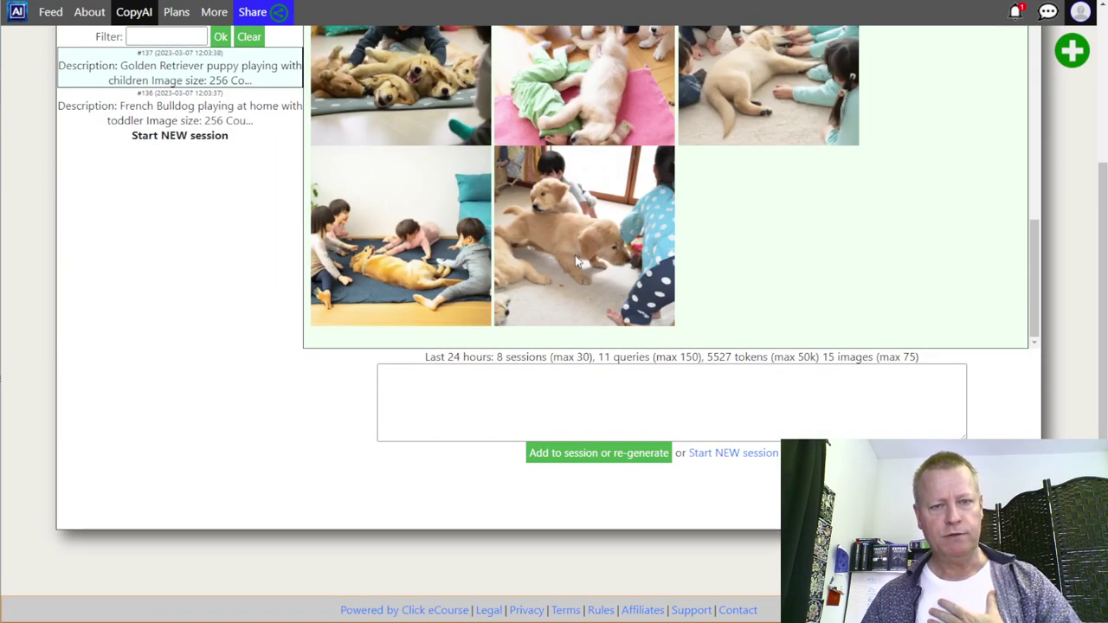
{"action": "scroll", "coordinate": [611, 197], "scroll_direction": "up", "scroll_amount": 3}
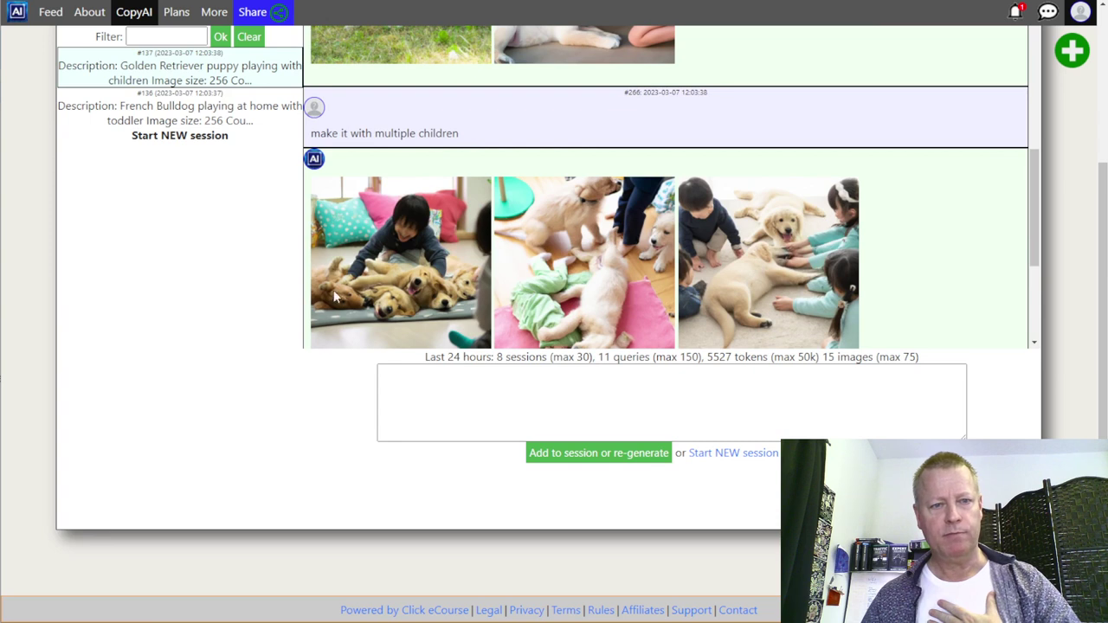
{"action": "scroll", "coordinate": [414, 299], "scroll_direction": "down", "scroll_amount": 3}
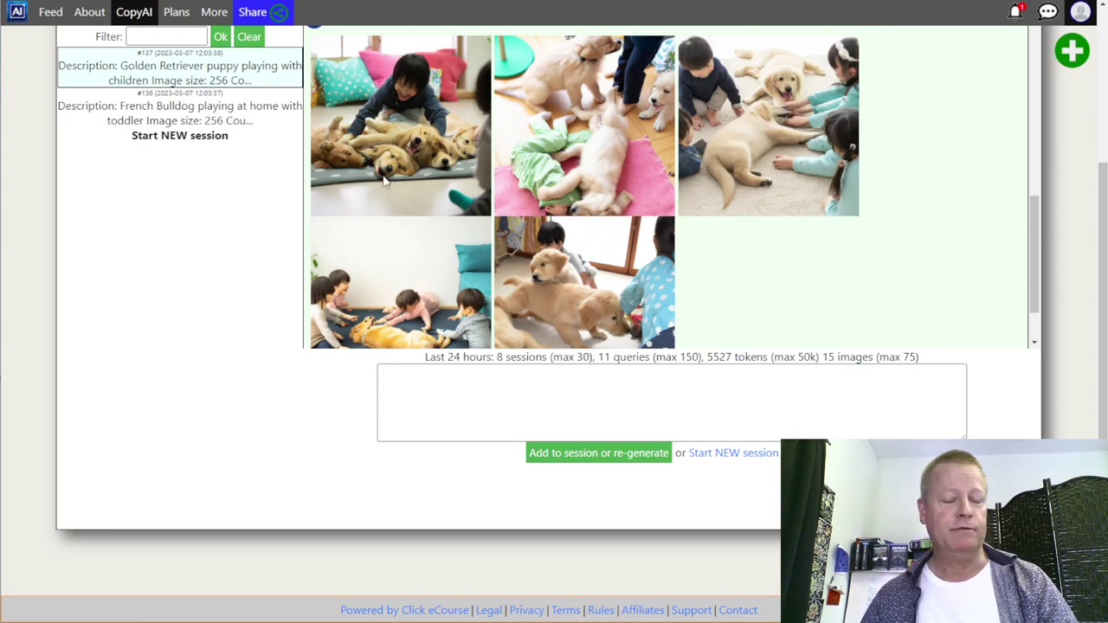
{"action": "scroll", "coordinate": [503, 179], "scroll_direction": "up", "scroll_amount": 6}
{"action": "scroll", "coordinate": [547, 124], "scroll_direction": "up", "scroll_amount": 3}
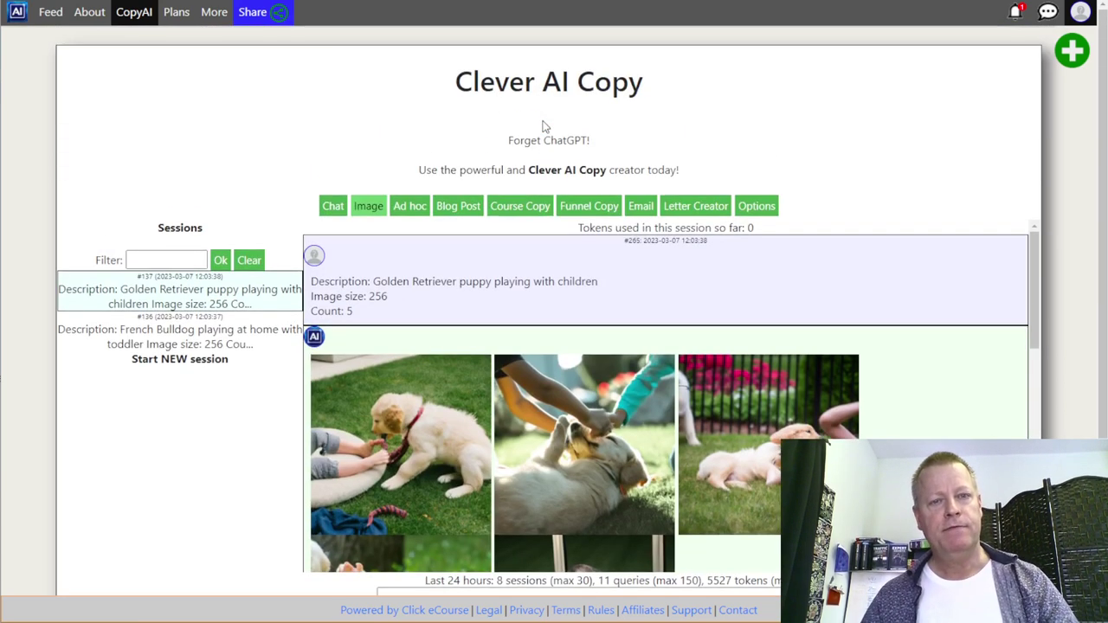
- Glance at the Funnel Copy form, then return to Course Copy and select the course title line
{"action": "left_click", "coordinate": [585, 209]}
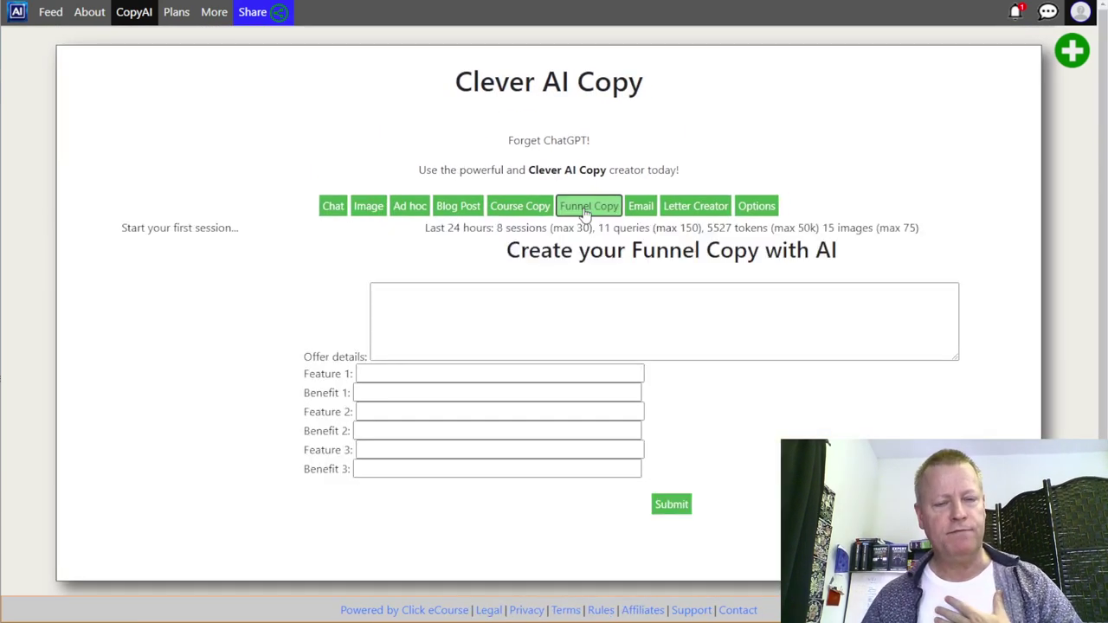
{"action": "left_click", "coordinate": [452, 333]}
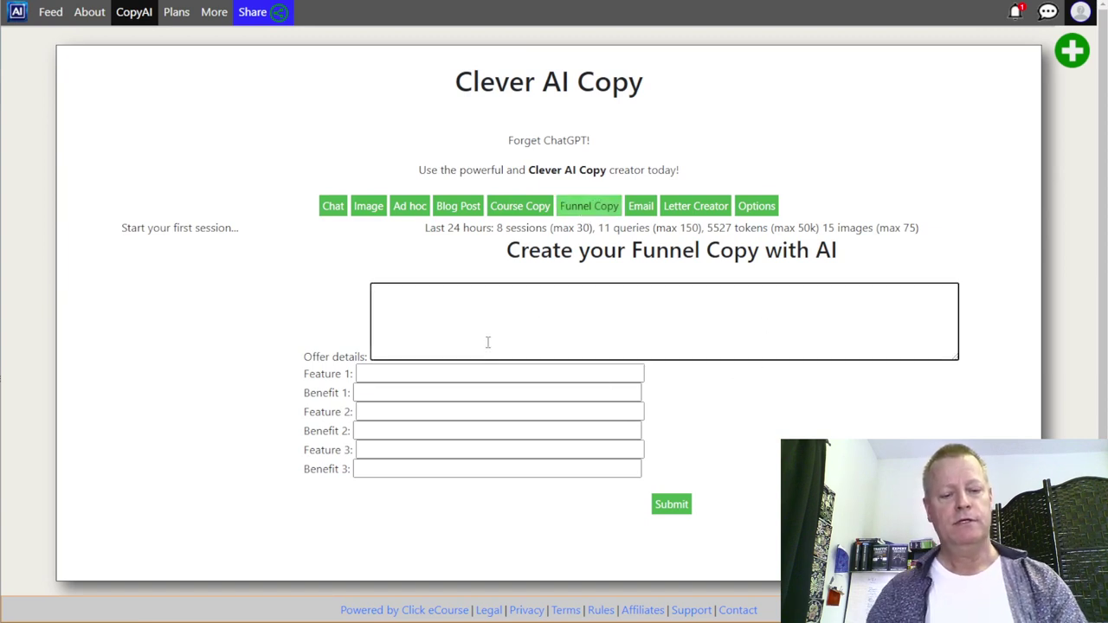
{"action": "left_click", "coordinate": [516, 208]}
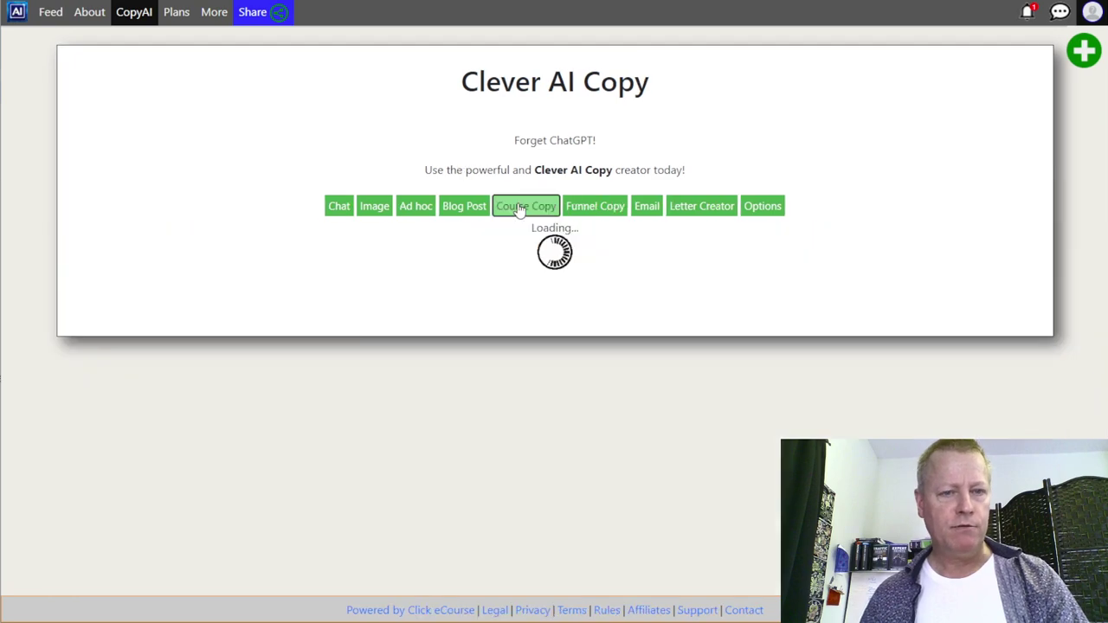
{"action": "scroll", "coordinate": [533, 263], "scroll_direction": "down", "scroll_amount": 5}
{"action": "scroll", "coordinate": [514, 260], "scroll_direction": "up", "scroll_amount": 5}
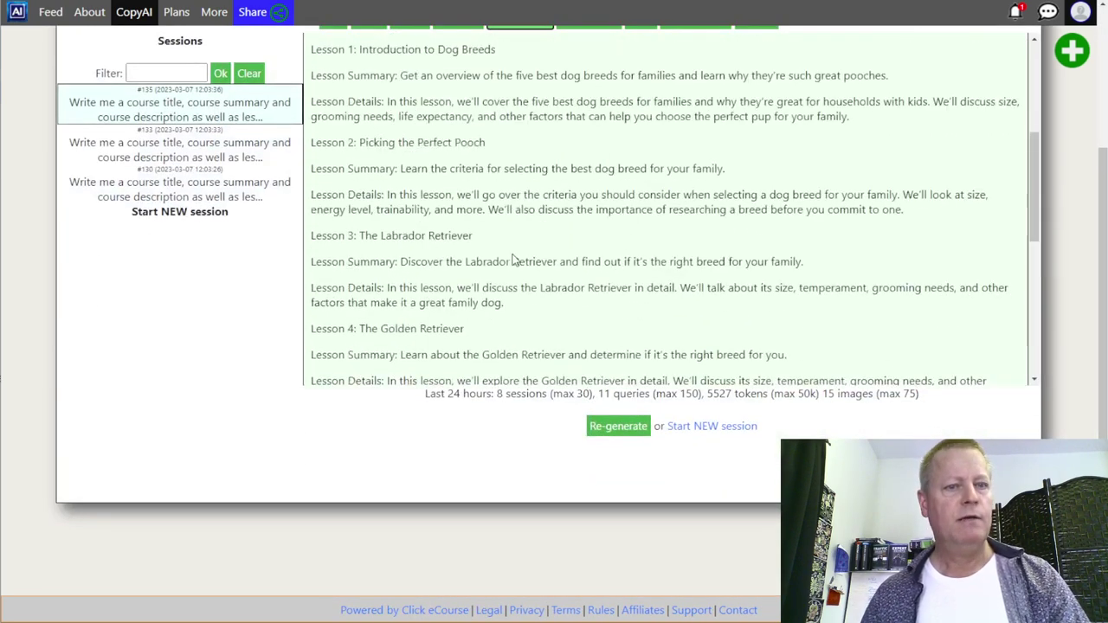
{"action": "scroll", "coordinate": [514, 260], "scroll_direction": "up", "scroll_amount": 3}
{"action": "left_click", "coordinate": [423, 227]}
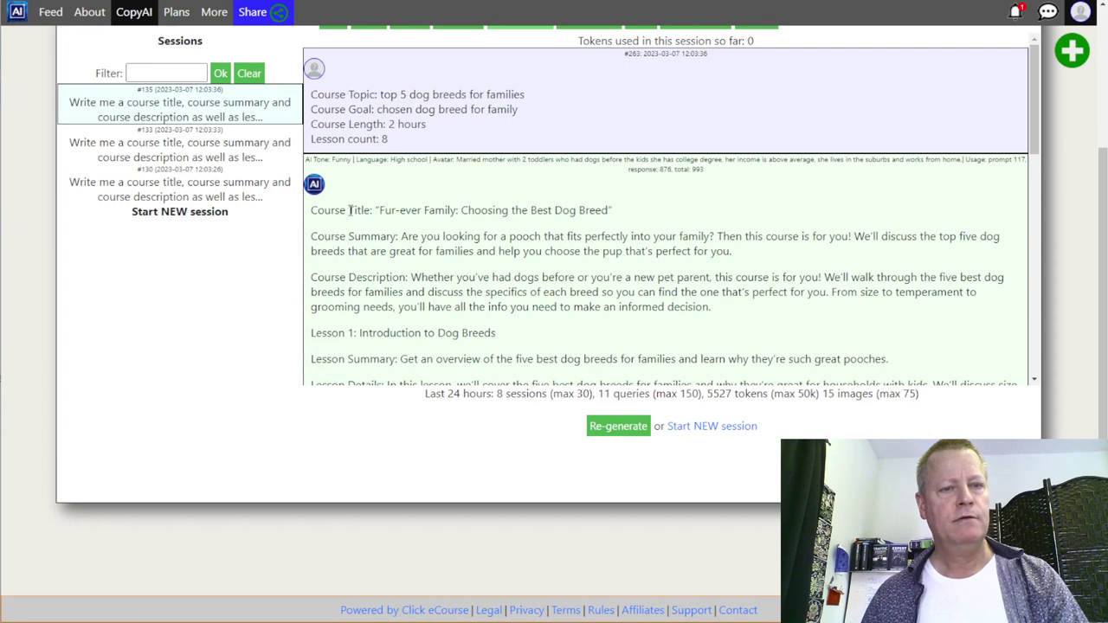
{"action": "left_click_drag", "start_coordinate": [313, 212], "coordinate": [621, 220]}
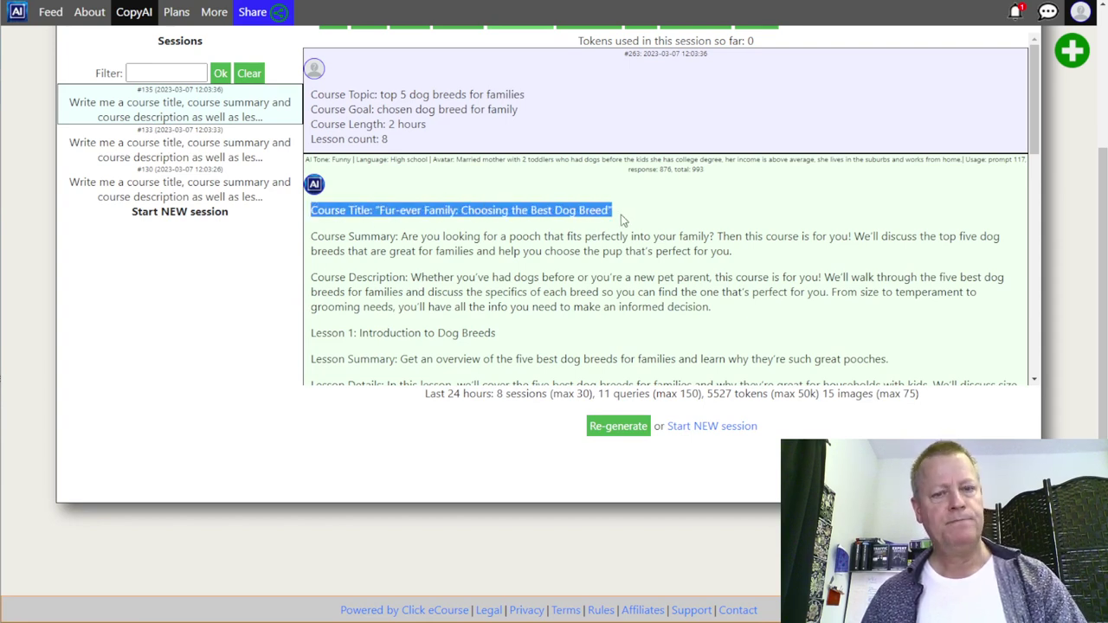
- Reload the page and check the Fur-ever Family course session again
{"action": "scroll", "coordinate": [622, 220], "scroll_direction": "up", "scroll_amount": 2}
{"action": "right_click", "coordinate": [594, 217]}
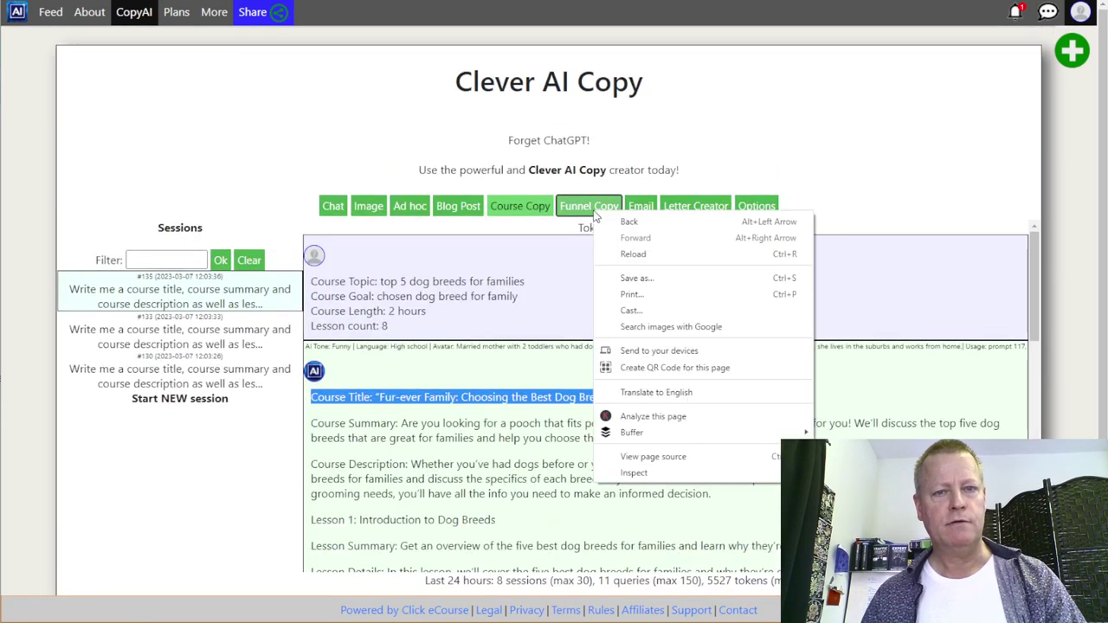
{"action": "left_click", "coordinate": [651, 157]}
{"action": "left_click", "coordinate": [639, 15]}
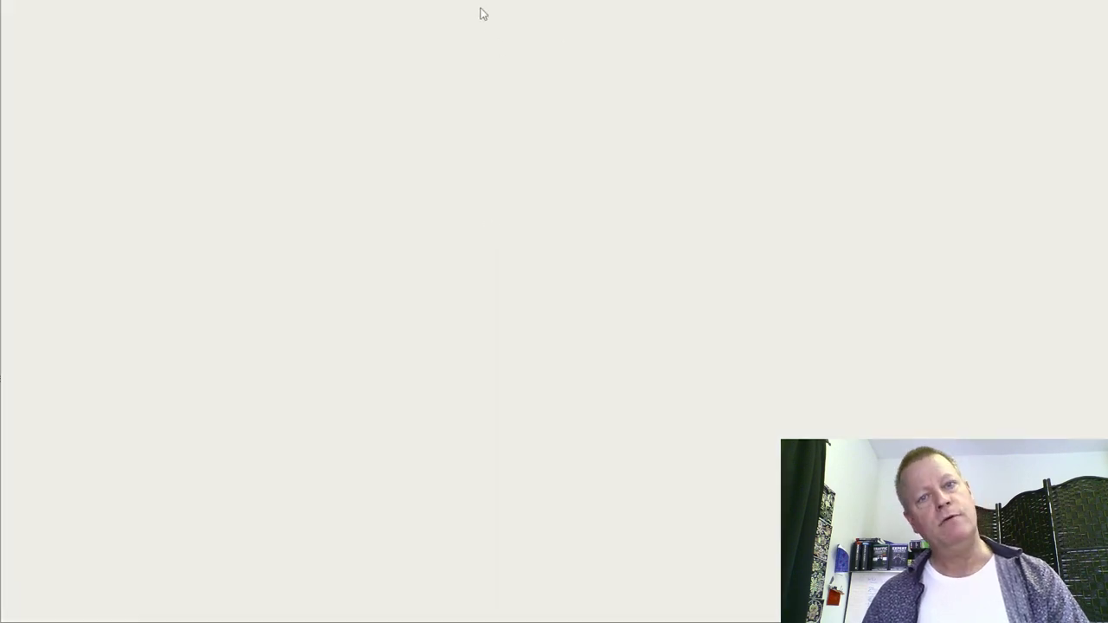
{"action": "scroll", "coordinate": [601, 167], "scroll_direction": "down", "scroll_amount": 5}
{"action": "scroll", "coordinate": [602, 167], "scroll_direction": "up", "scroll_amount": 5}
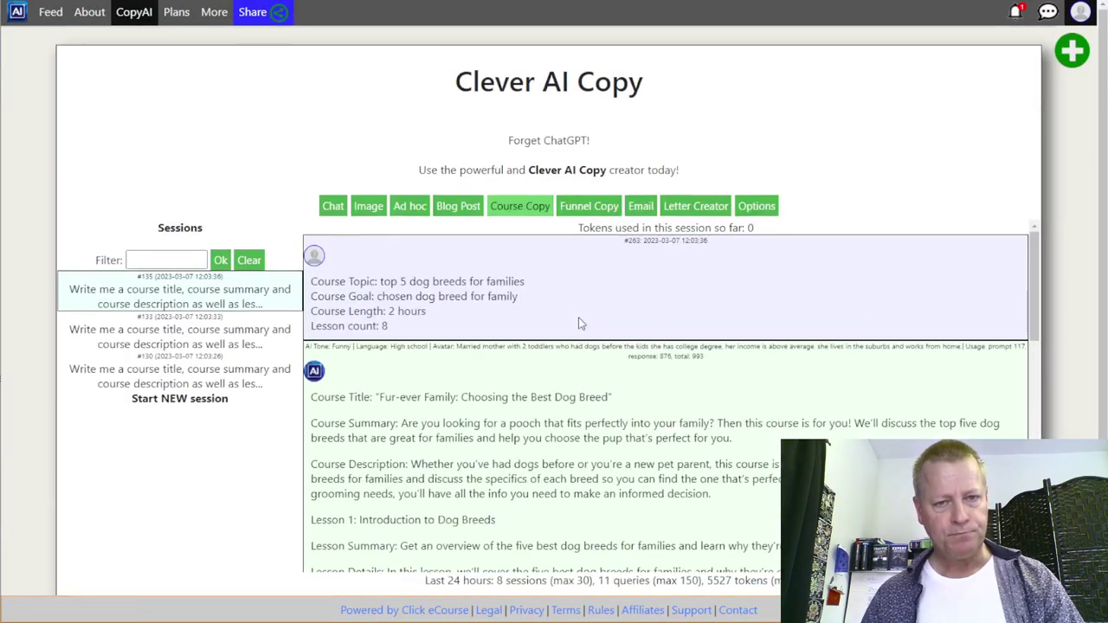
- Paste the Fur-ever Family course title into Funnel Copy's Offer details, prefixed with 'Course promotion'
{"action": "left_click", "coordinate": [592, 206]}
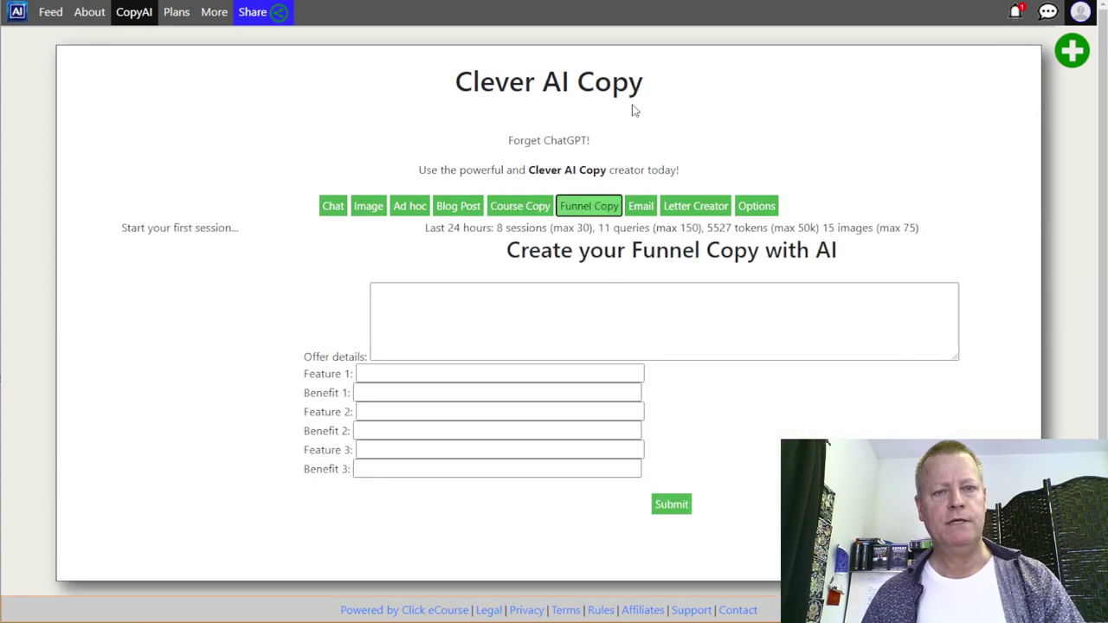
{"action": "left_click", "coordinate": [580, 314]}
{"action": "key", "text": "ctrl+v"}
{"action": "key", "text": "ctrl+Home"}
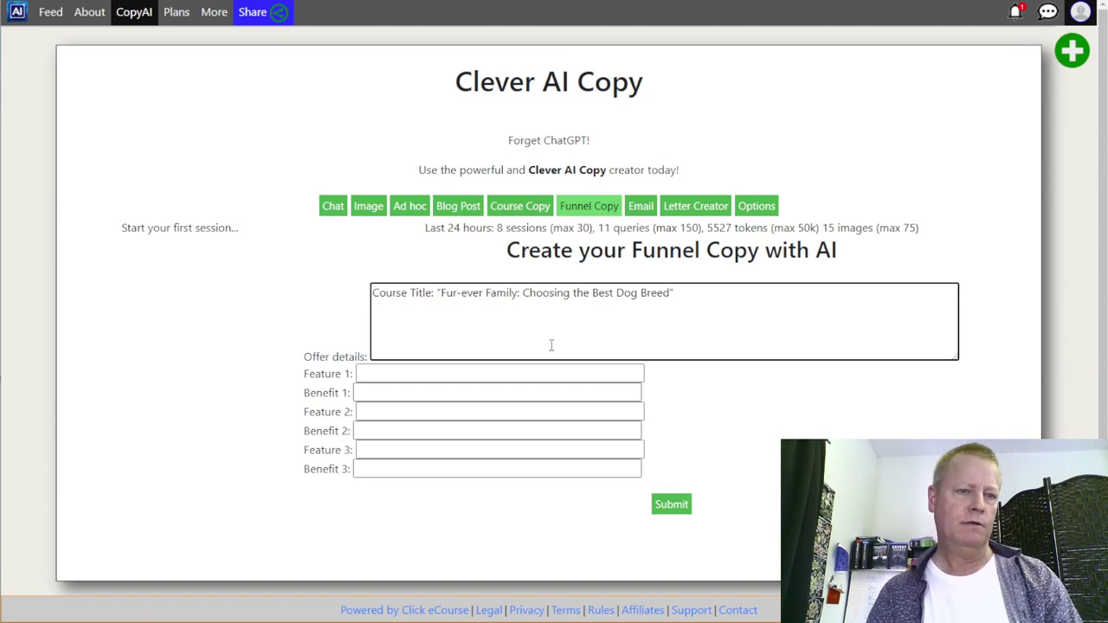
{"action": "key", "text": "Right"}
{"action": "key", "text": "Right"}
{"action": "key", "text": "Right"}
{"action": "key", "text": "Right"}
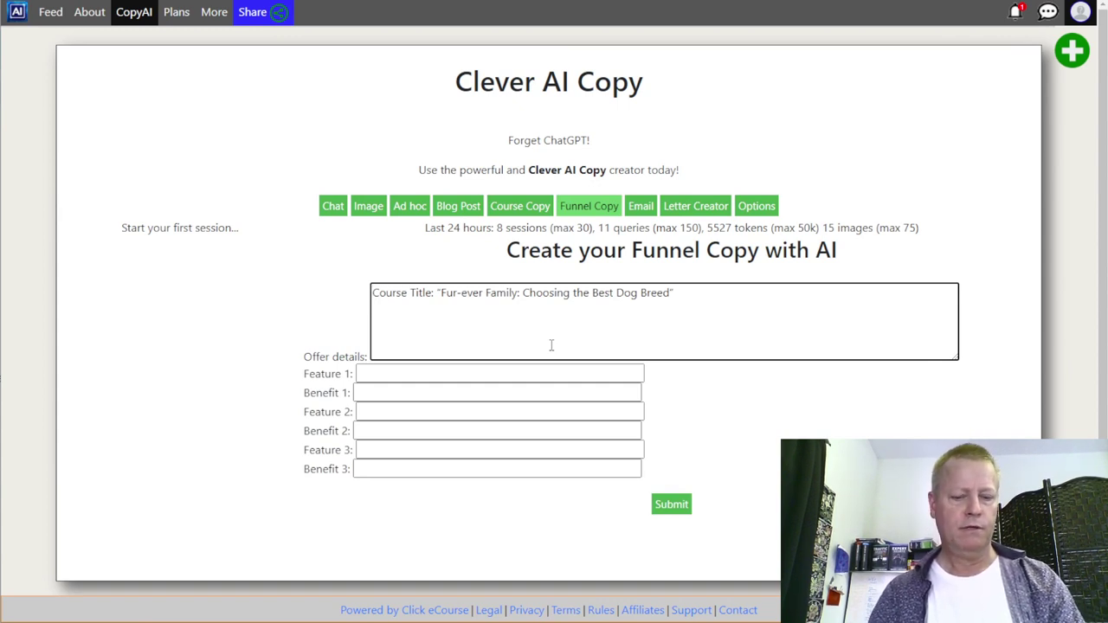
{"action": "type", "text": "promotion"}
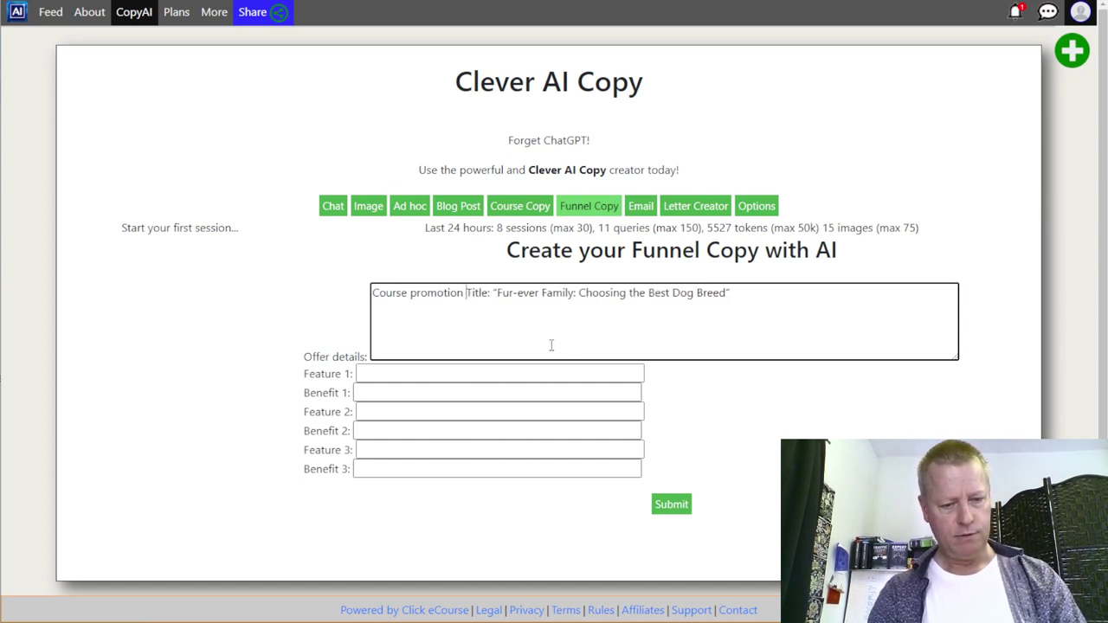
{"action": "key", "text": "BackSpace"}
{"action": "key", "text": "Return"}
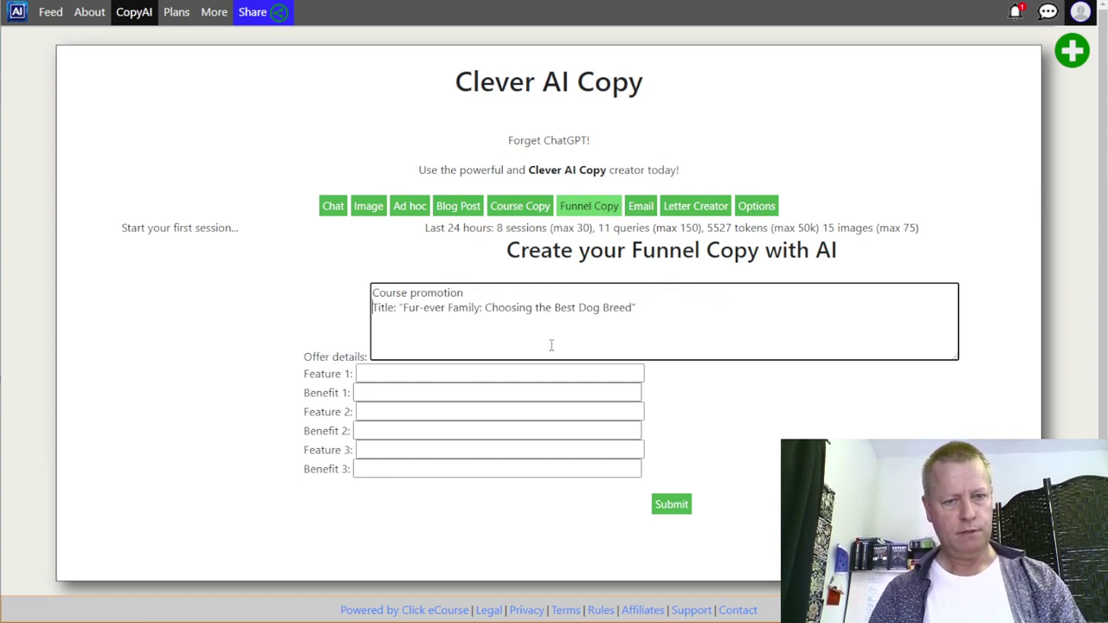
- Add 'limited time offer for $49 instead of $499' to the offer details
{"action": "key", "text": "Right"}
{"action": "key", "text": "Right"}
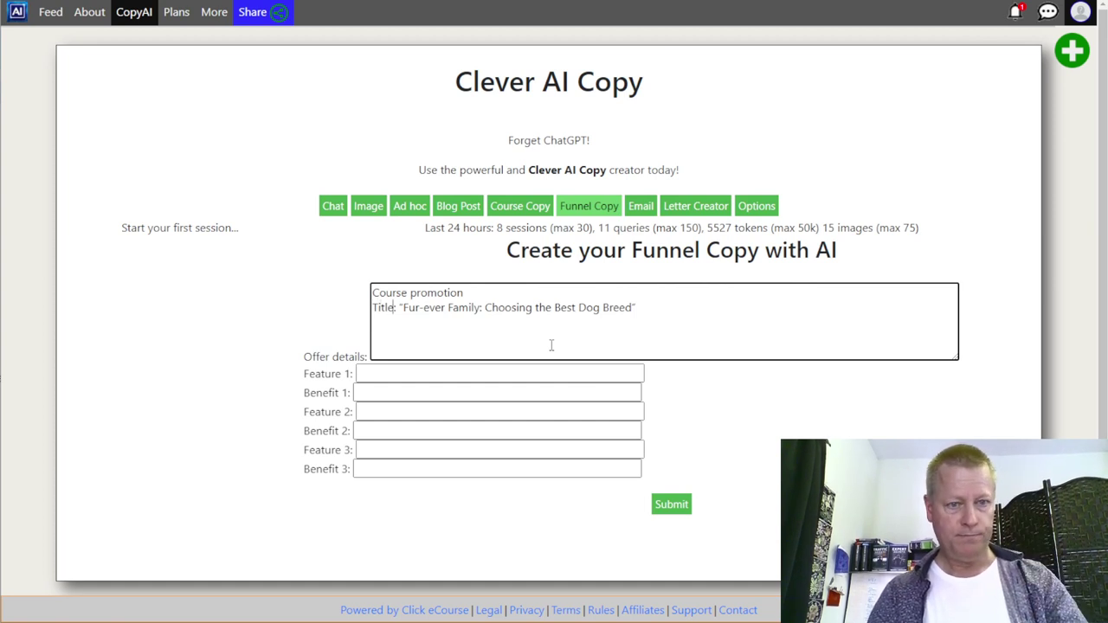
{"action": "key", "text": "Delete"}
{"action": "type", "text": "of course is"}
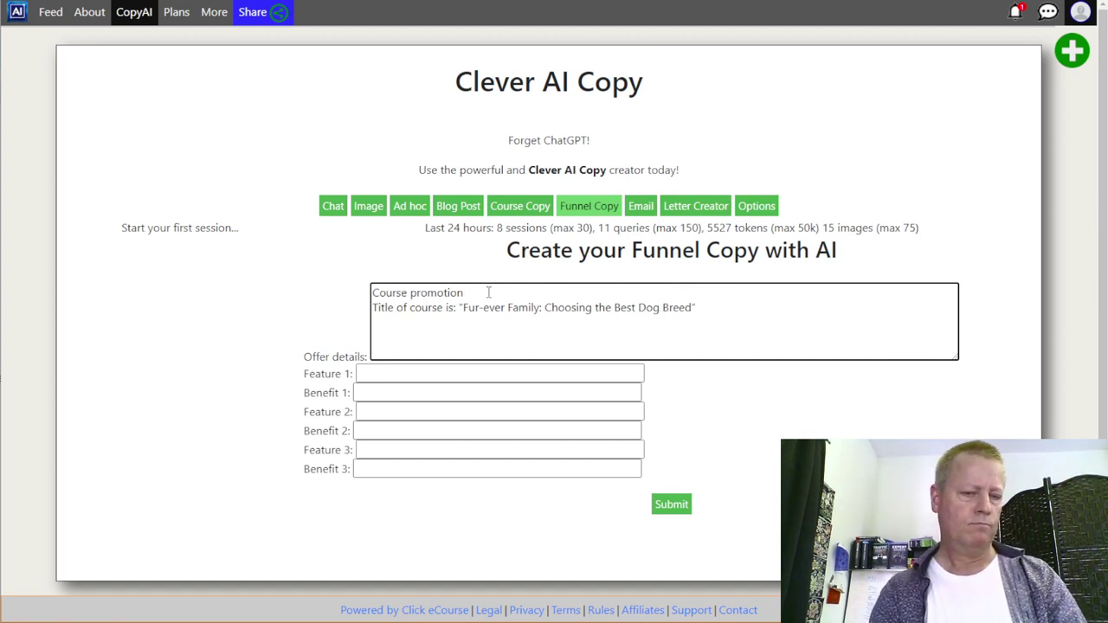
{"action": "type", "text": "mited"}
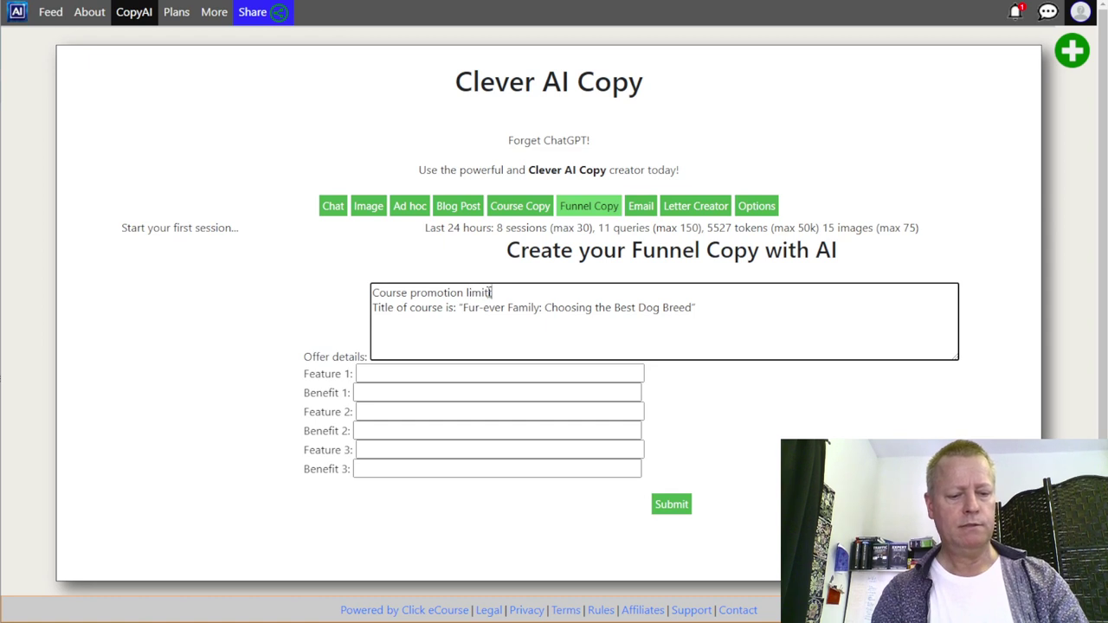
{"action": "key", "text": "BackSpace"}
{"action": "key", "text": "BackSpace"}
{"action": "key", "text": "BackSpace"}
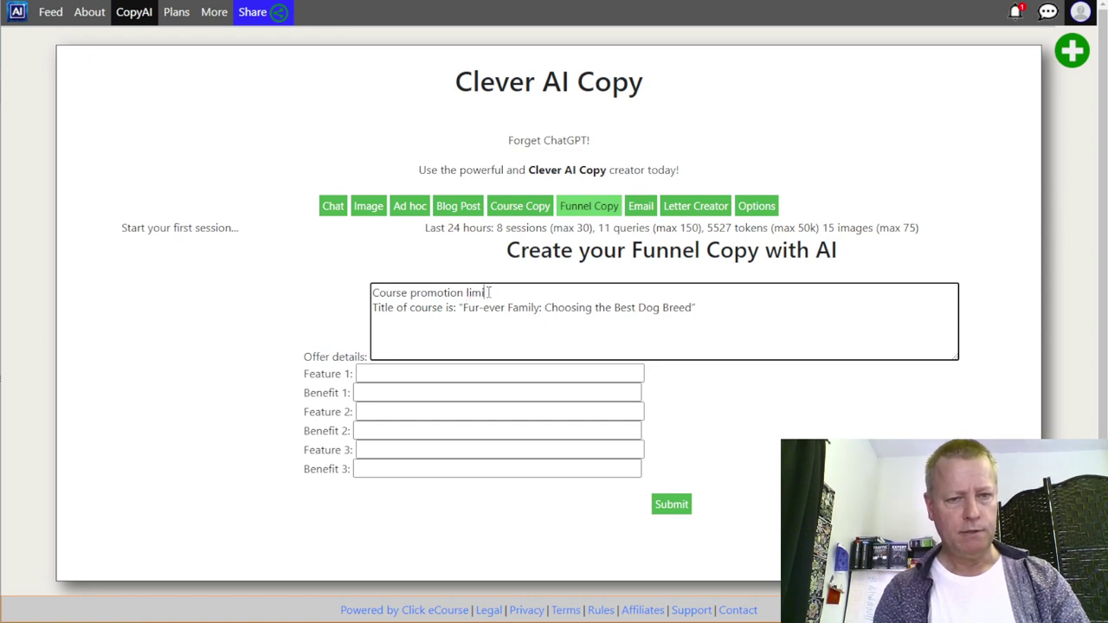
{"action": "type", "text": "ted ti"}
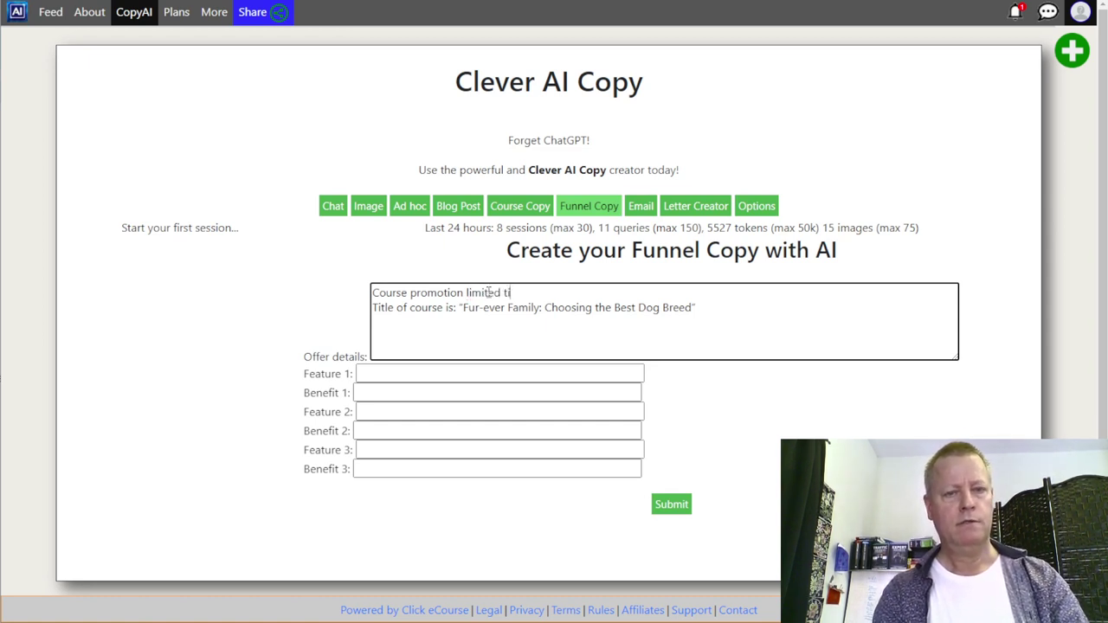
{"action": "type", "text": "me offer for $"}
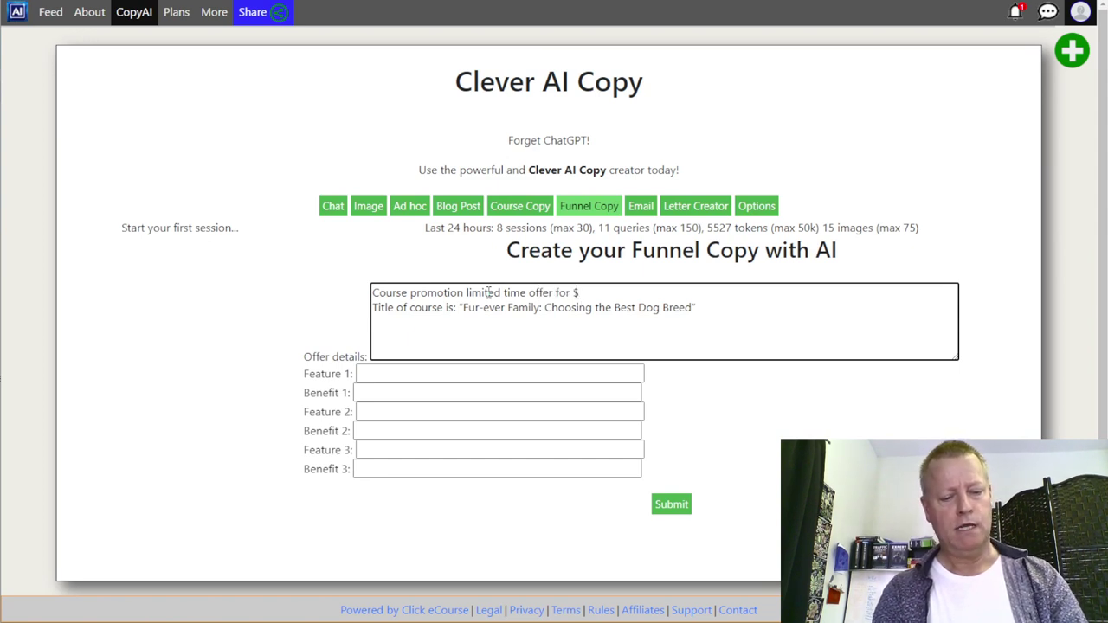
{"action": "type", "text": "49"}
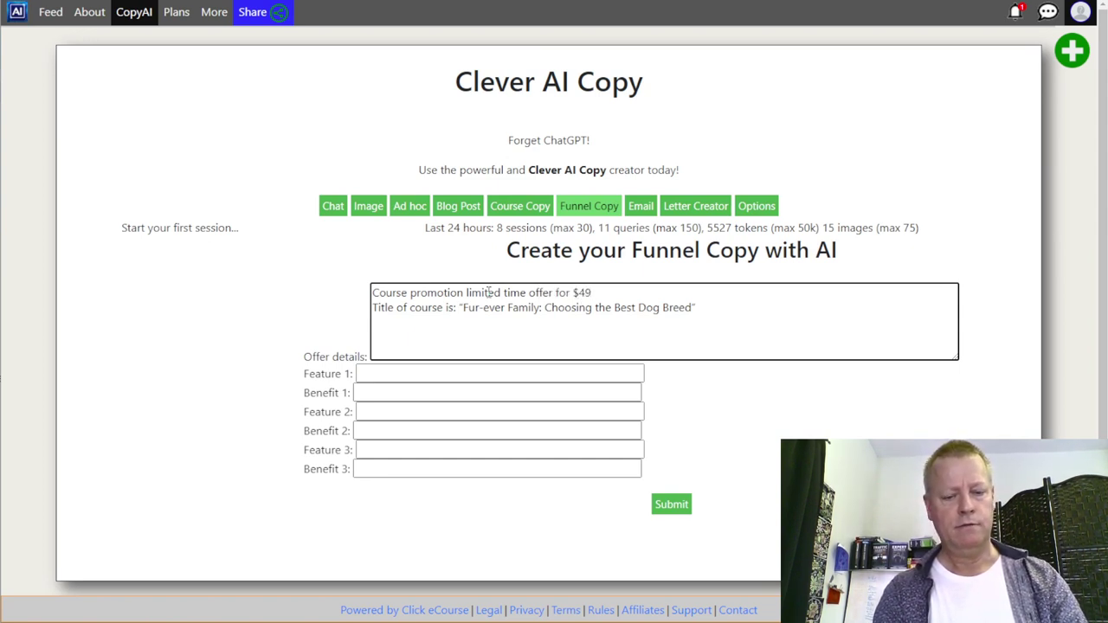
{"action": "type", "text": " instead "}
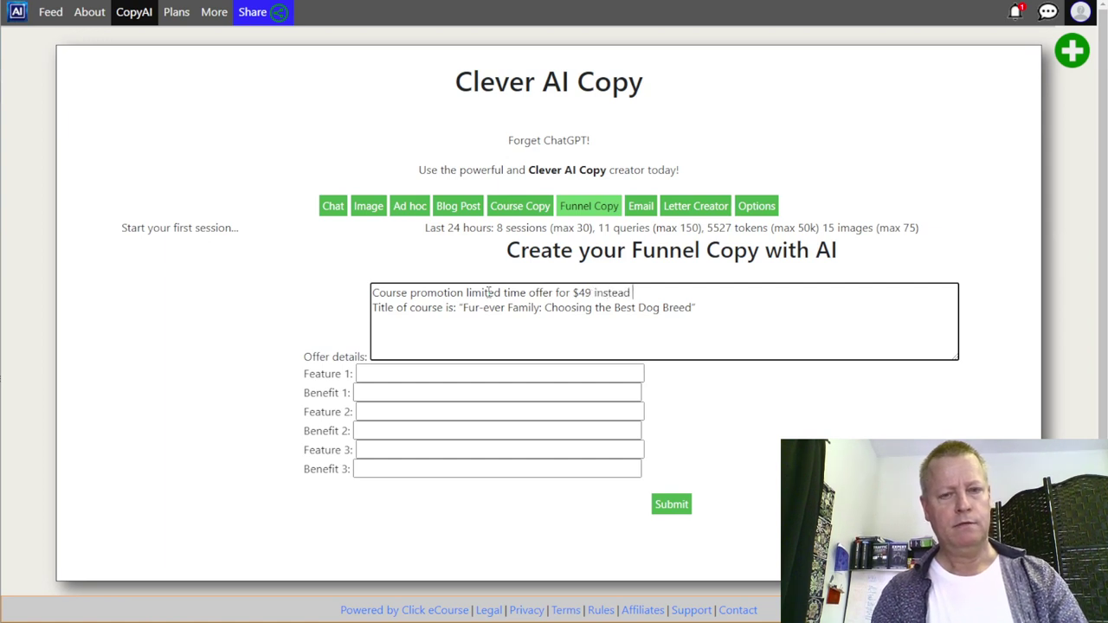
{"action": "type", "text": "of $499"}
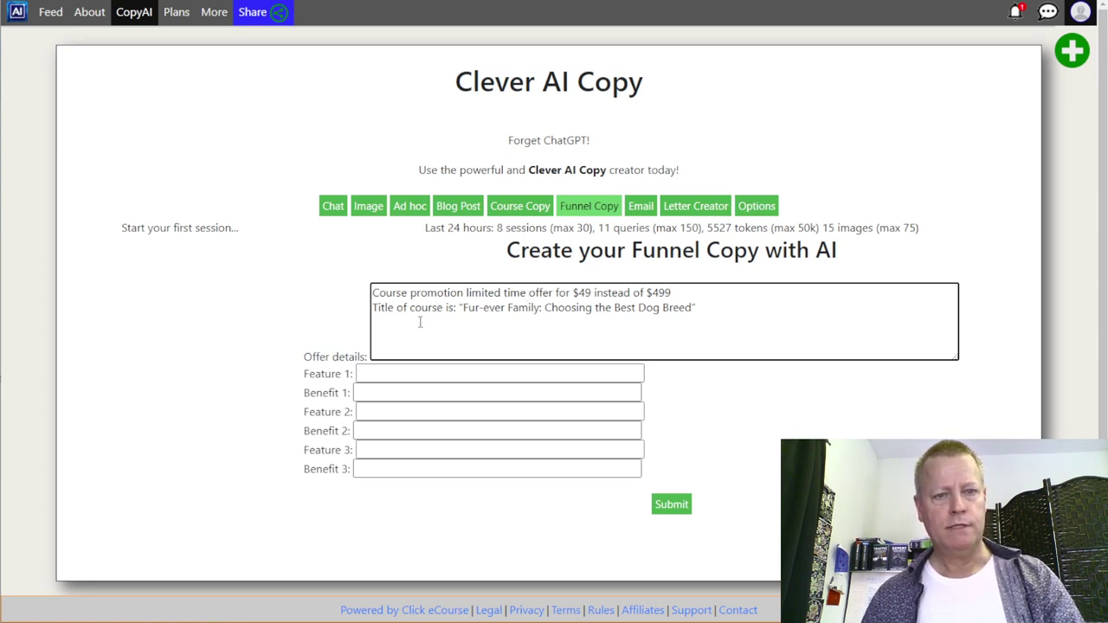
{"action": "left_click", "coordinate": [704, 308]}
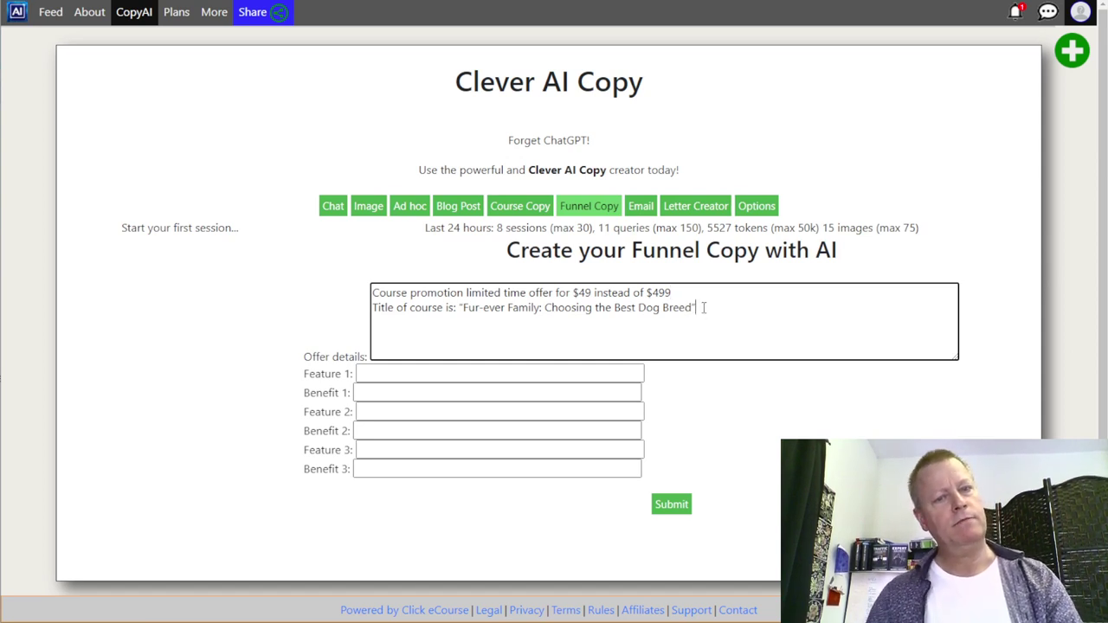
{"action": "left_click", "coordinate": [392, 375]}
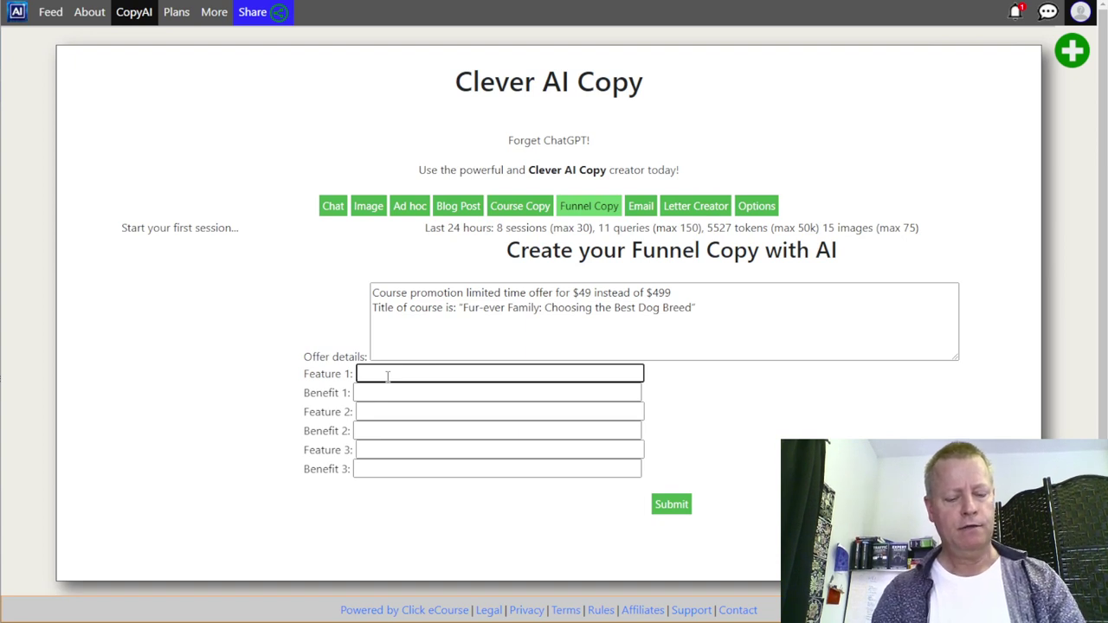
- Enter 'Breeds' as Feature 1
{"action": "type", "text": "K"}
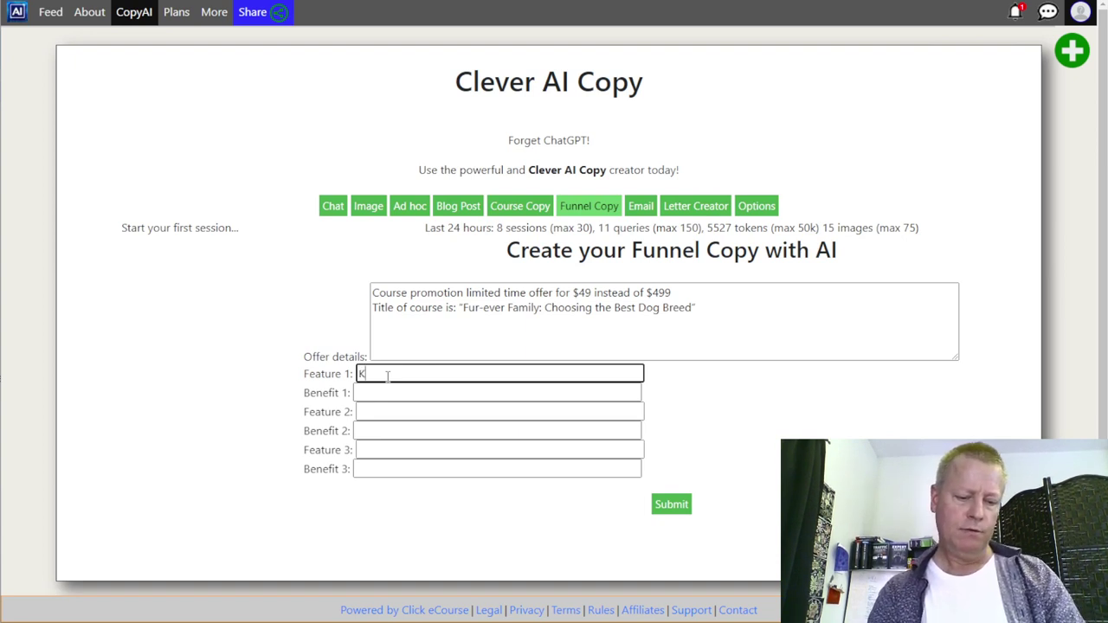
{"action": "type", "text": "now the breeds"}
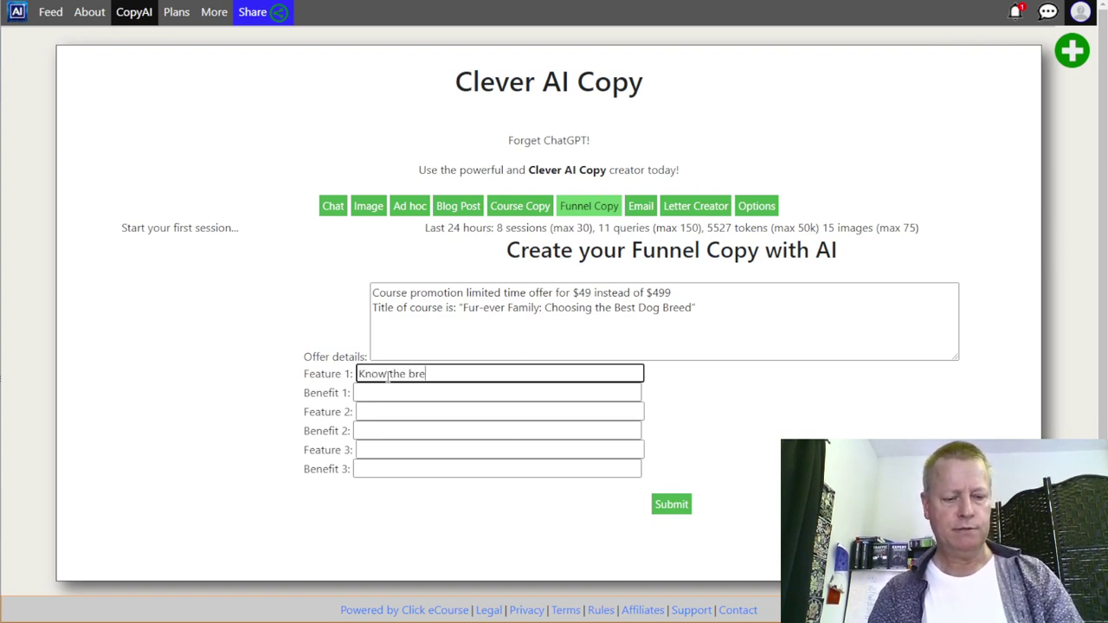
{"action": "left_click", "coordinate": [389, 393]}
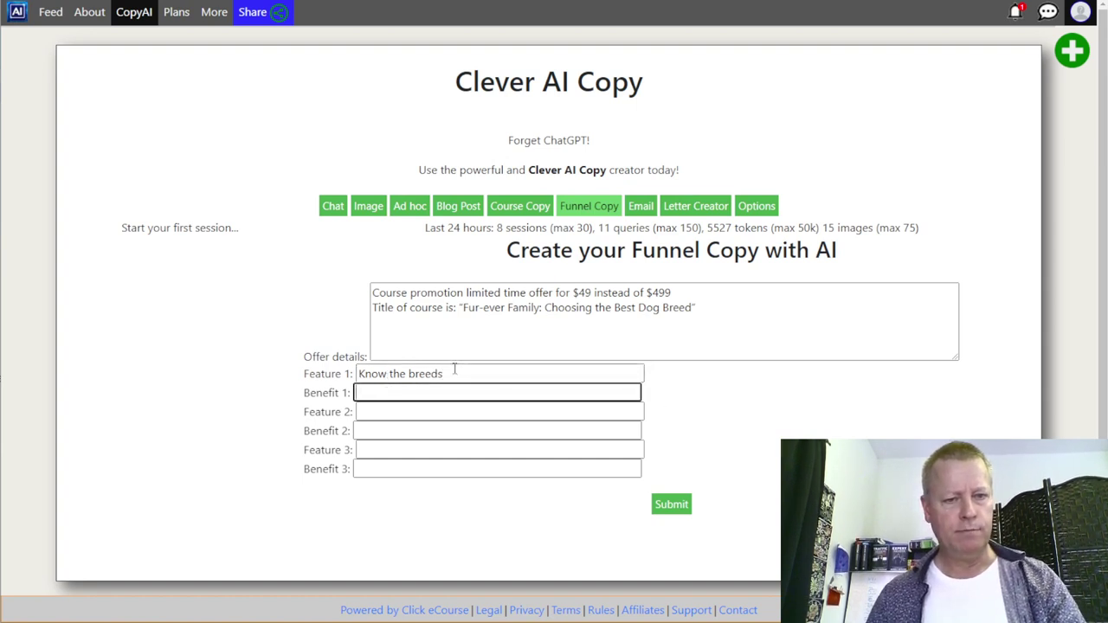
{"action": "left_click_drag", "start_coordinate": [454, 372], "coordinate": [342, 358]}
{"action": "type", "text": "Breeds"}
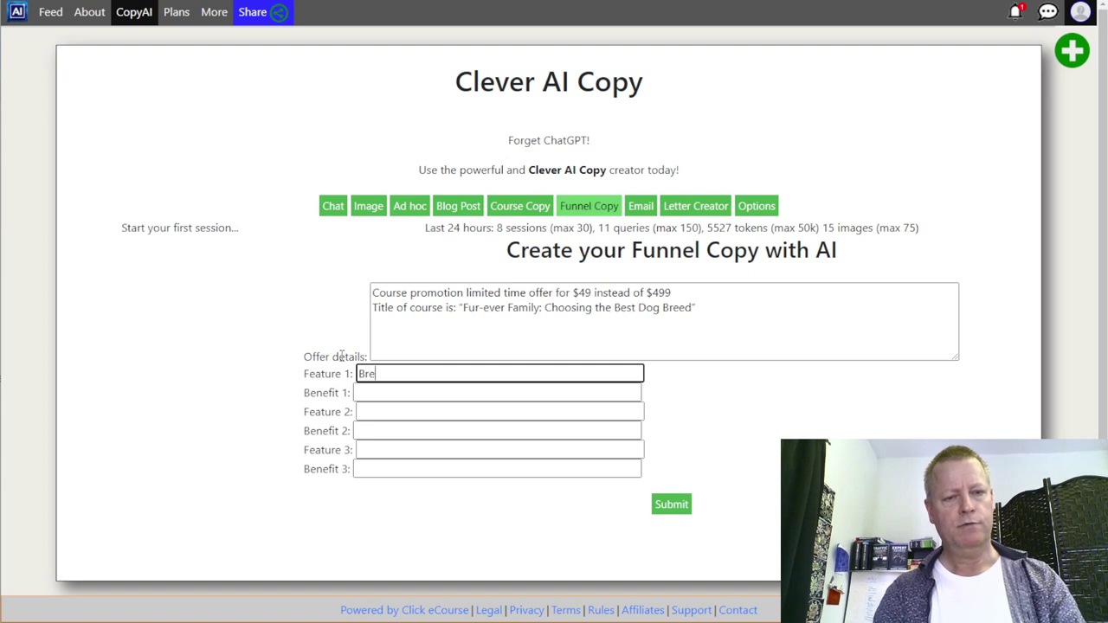
- Fill Benefit 1 with 'Know which breeds are good with kids' and submit the funnel form
{"action": "left_click", "coordinate": [395, 392]}
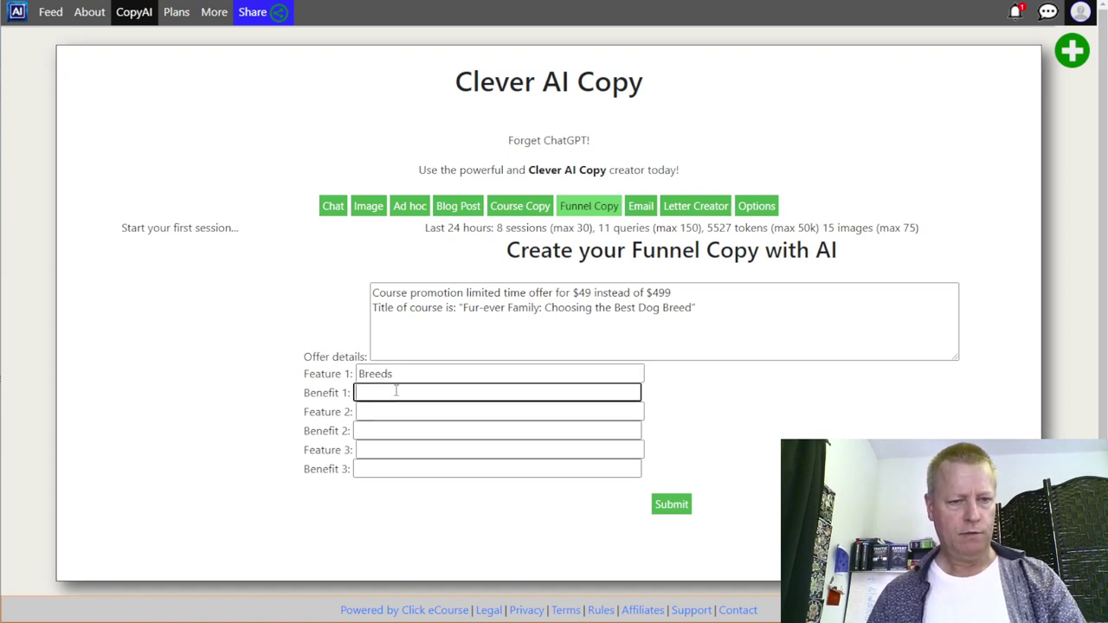
{"action": "type", "text": "Know which breed"}
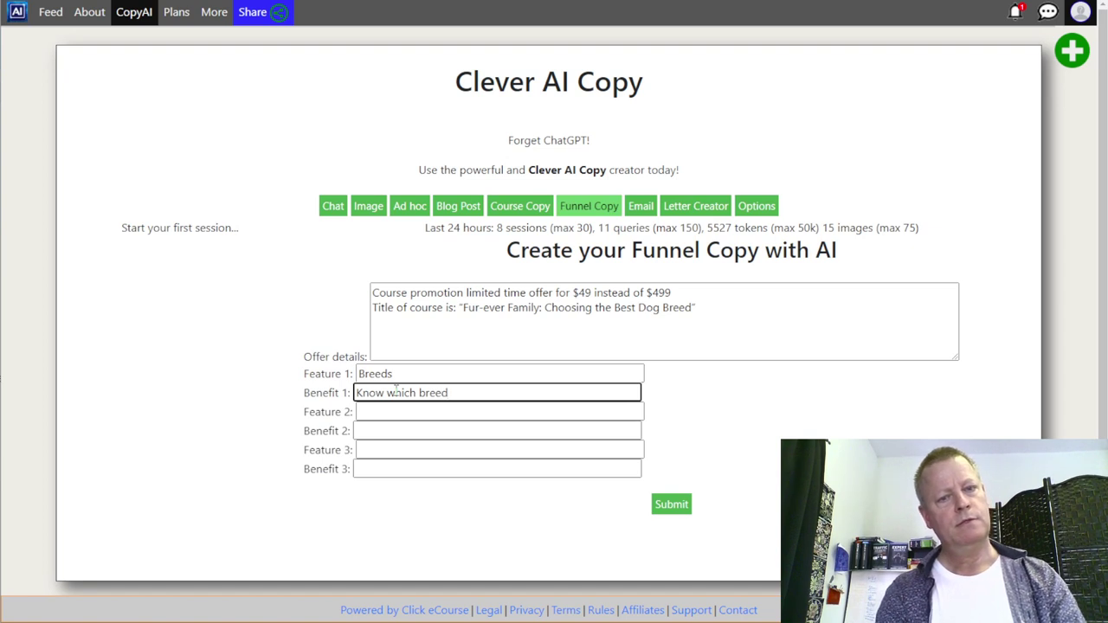
{"action": "type", "text": "s are family"}
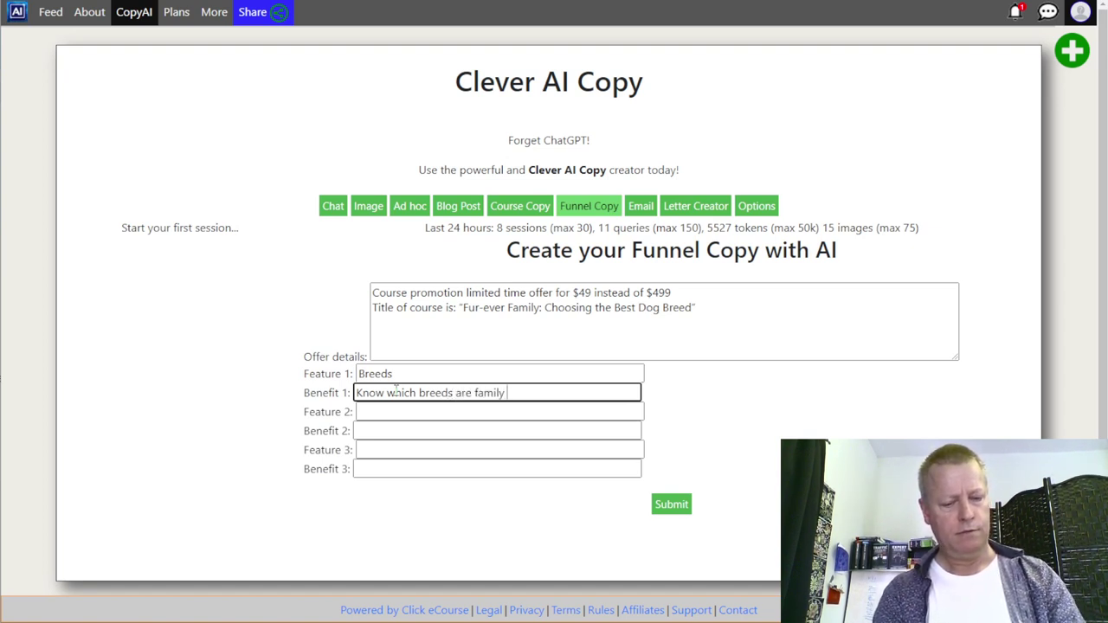
{"action": "key", "text": "Left"}
{"action": "key", "text": "Left"}
{"action": "key", "text": "Left"}
{"action": "key", "text": "Left"}
{"action": "key", "text": "Left"}
{"action": "key", "text": "Left"}
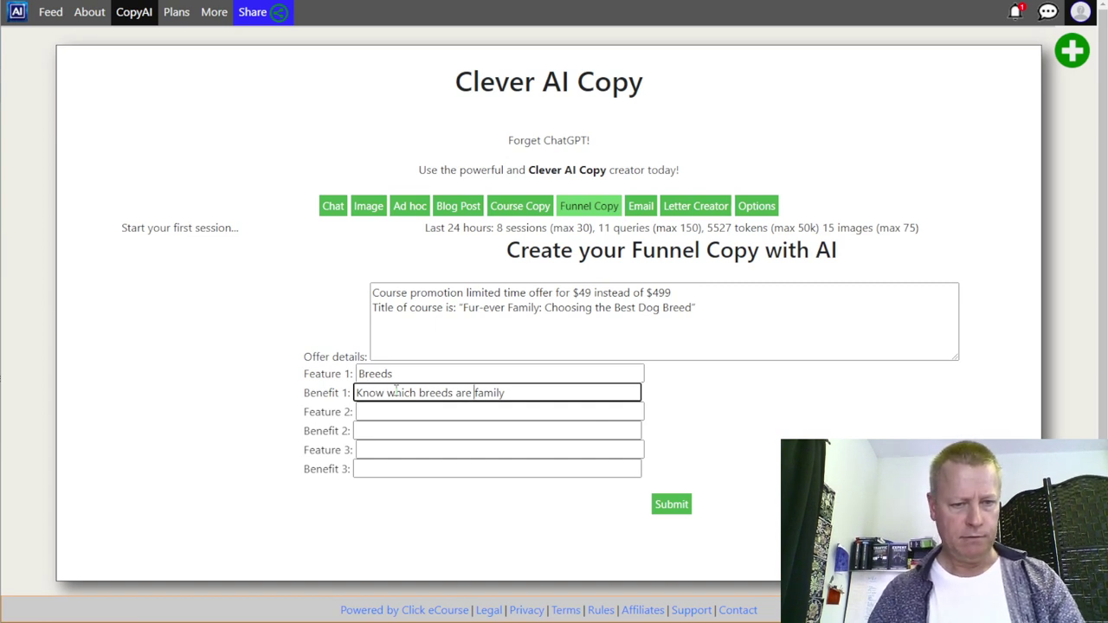
{"action": "type", "text": "good with"}
{"action": "key", "text": "shift+Right"}
{"action": "key", "text": "shift+Right"}
{"action": "key", "text": "shift+Right"}
{"action": "key", "text": "shift+Right"}
{"action": "key", "text": "shift+Right"}
{"action": "key", "text": "shift+Right"}
{"action": "type", "text": "kids"}
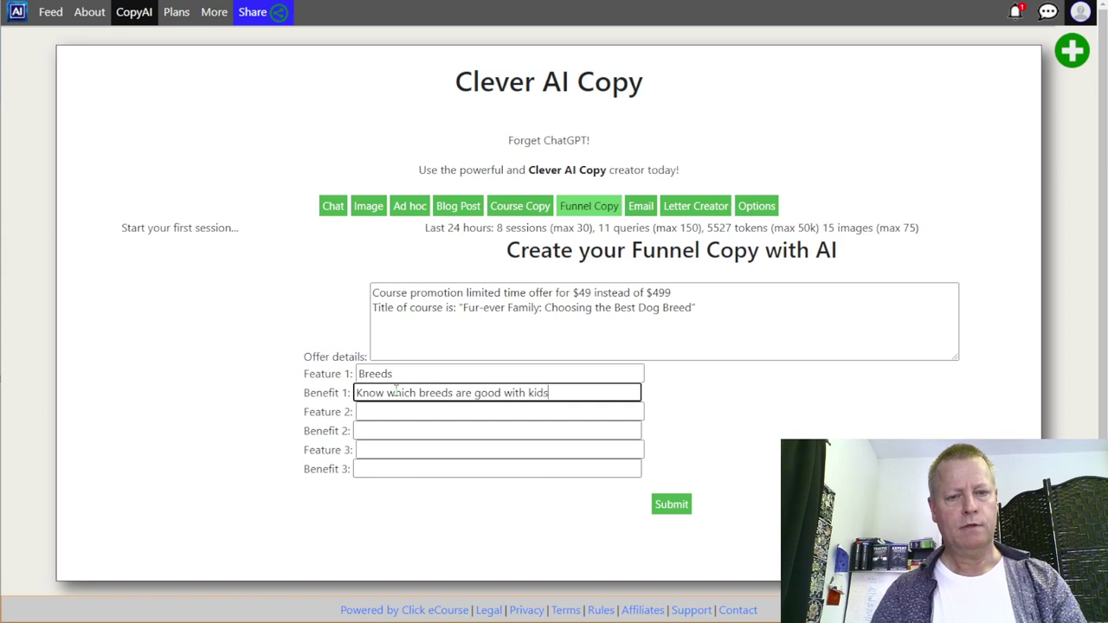
{"action": "left_click", "coordinate": [452, 419]}
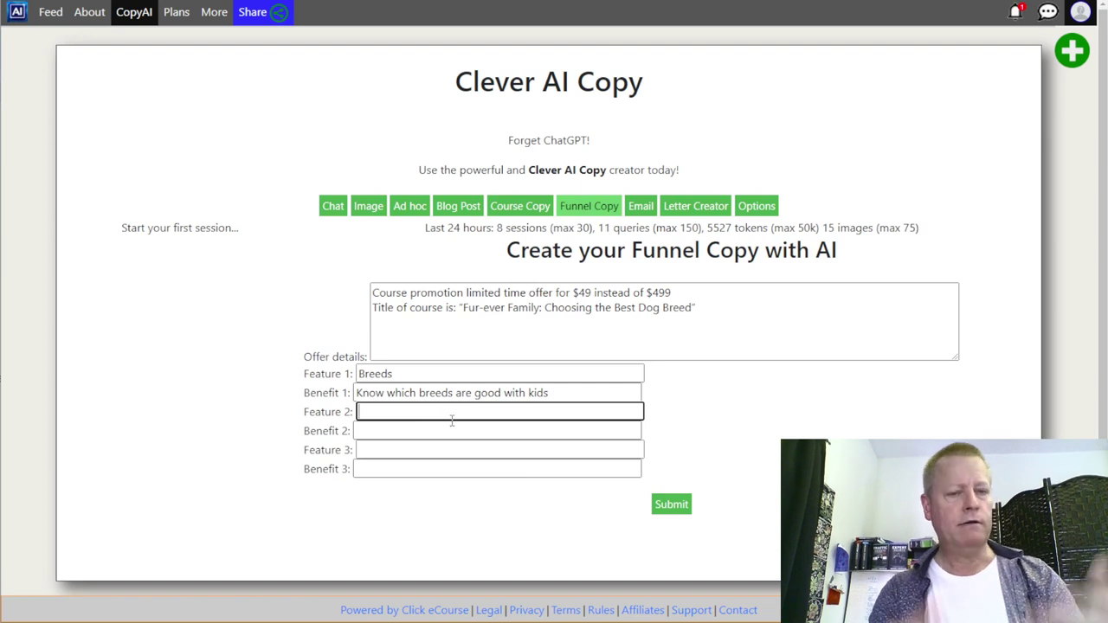
{"action": "left_click", "coordinate": [684, 505]}
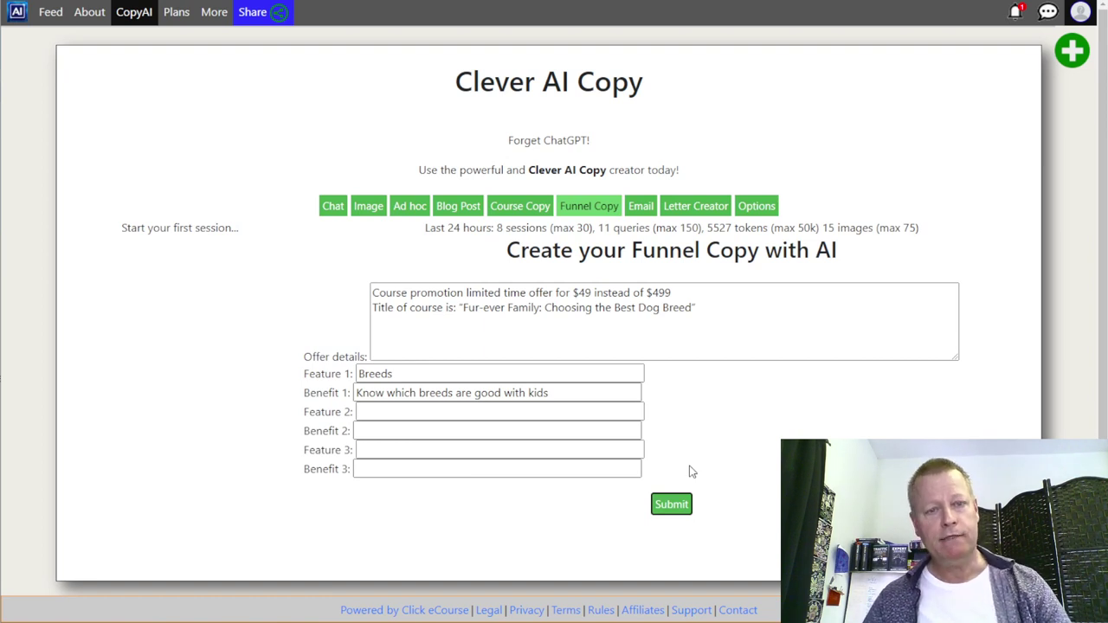
{"action": "left_click", "coordinate": [663, 506]}
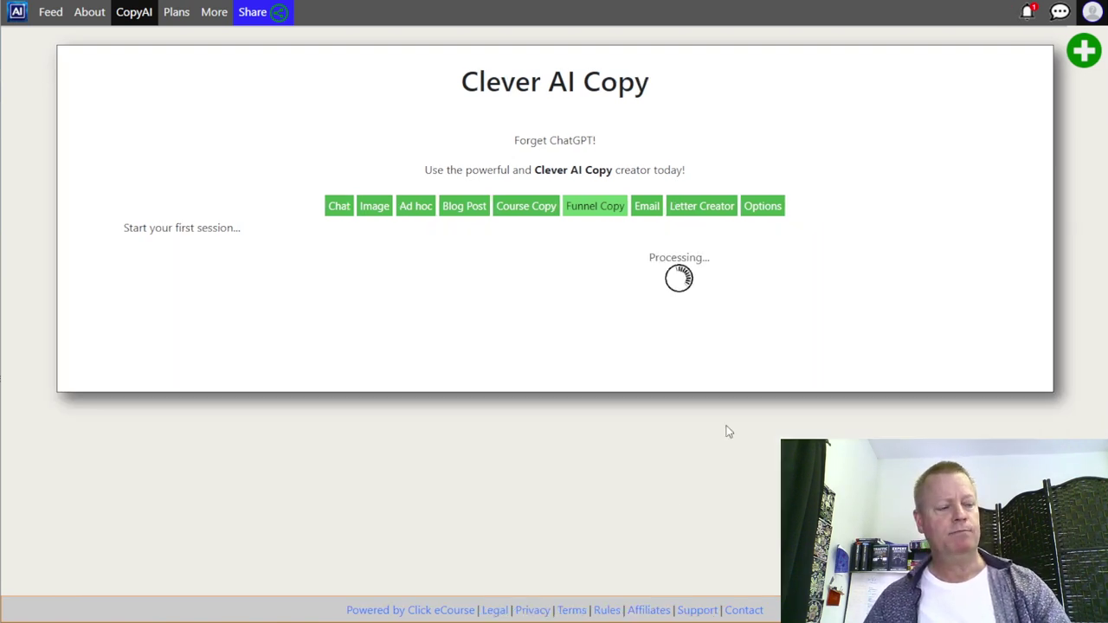
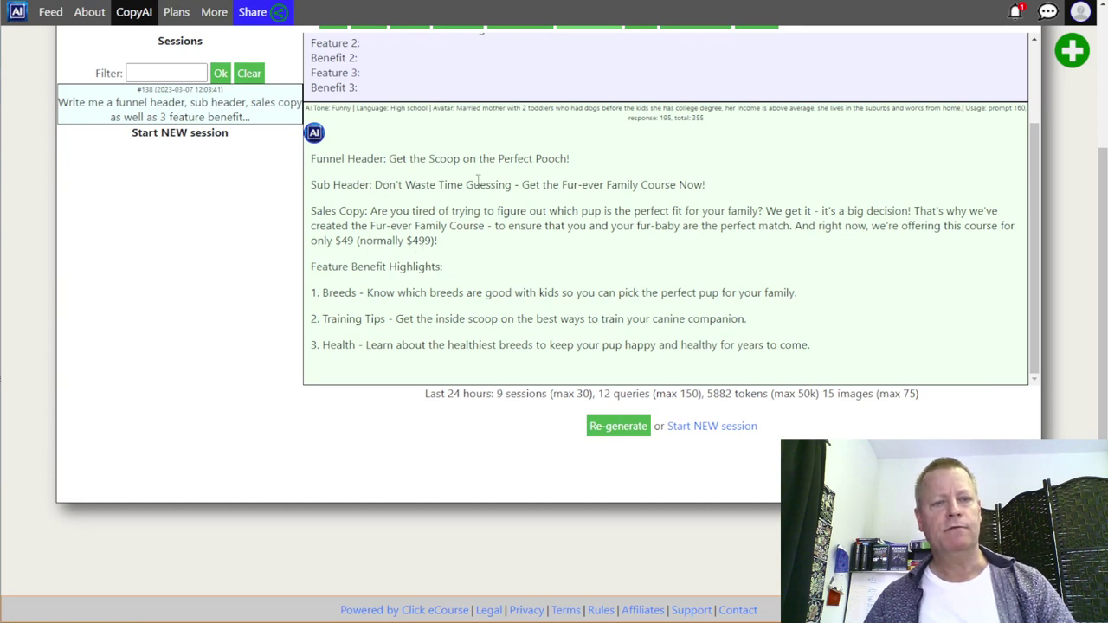
- Review the generated funnel copy and check step 5 about selling the course in the notes
{"action": "scroll", "coordinate": [642, 209], "scroll_direction": "up", "scroll_amount": 2}
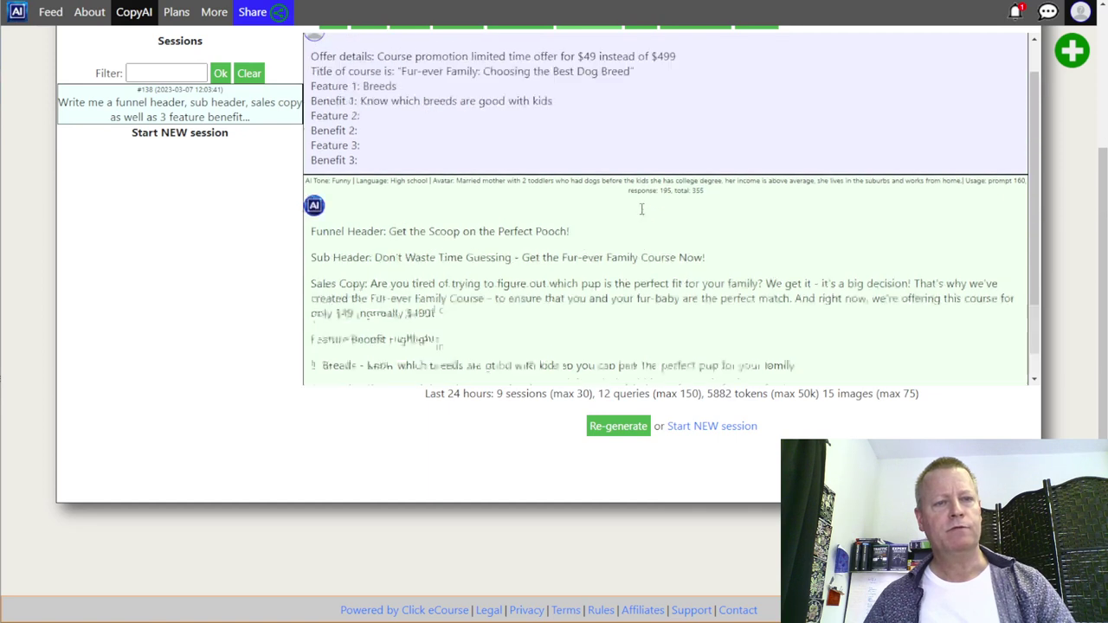
{"action": "scroll", "coordinate": [641, 209], "scroll_direction": "up", "scroll_amount": 1}
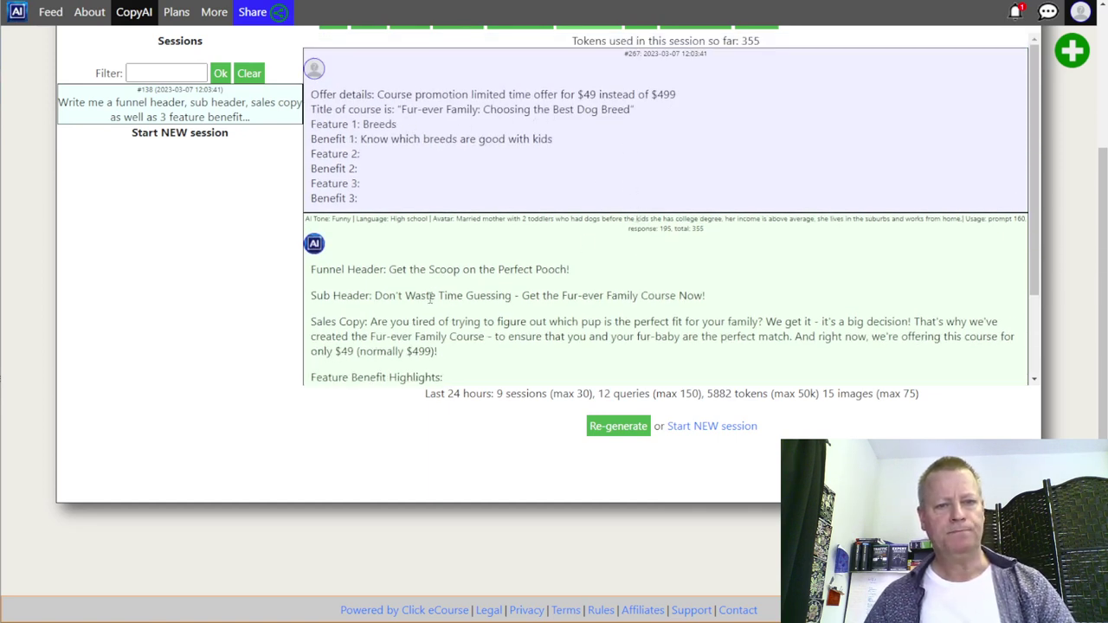
{"action": "scroll", "coordinate": [575, 284], "scroll_direction": "down", "scroll_amount": 3}
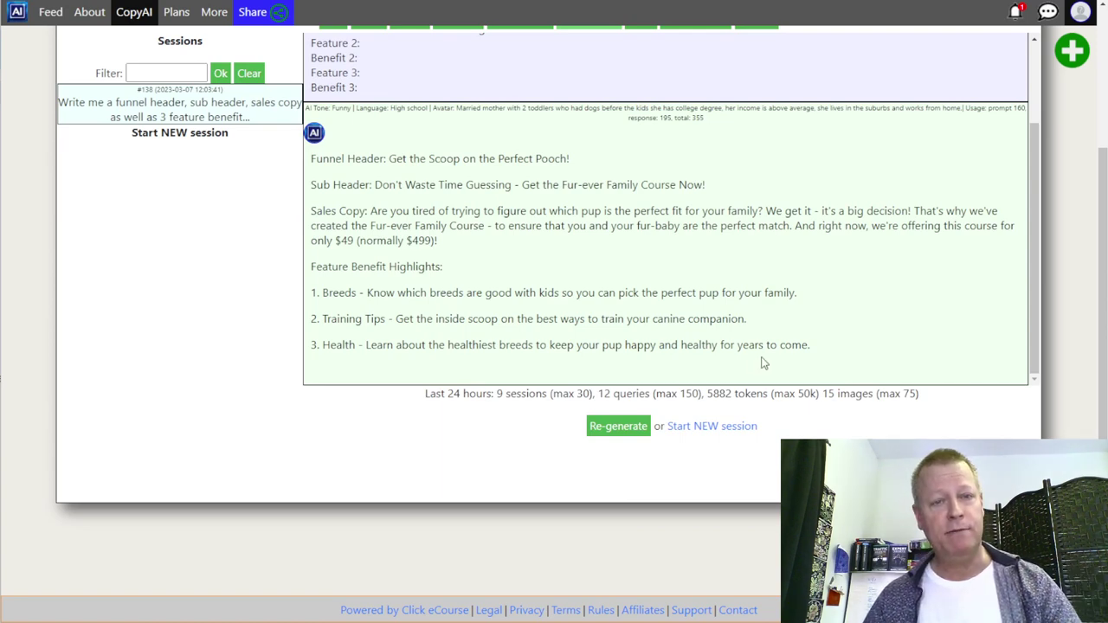
{"action": "scroll", "coordinate": [688, 296], "scroll_direction": "up", "scroll_amount": 2}
{"action": "scroll", "coordinate": [687, 297], "scroll_direction": "down", "scroll_amount": 2}
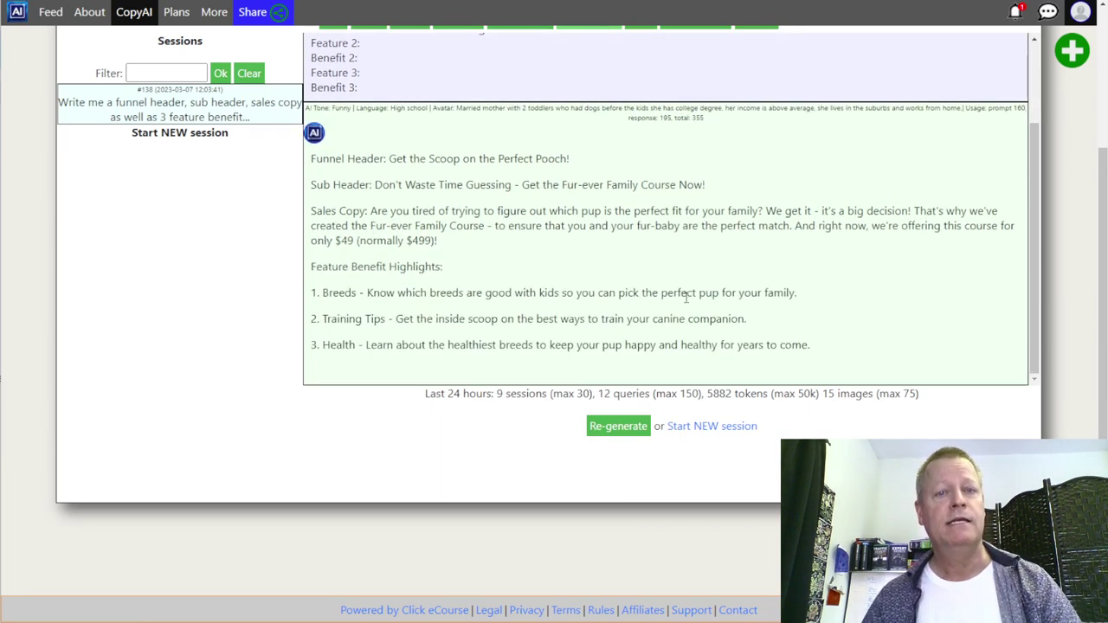
{"action": "key", "text": "alt+Tab"}
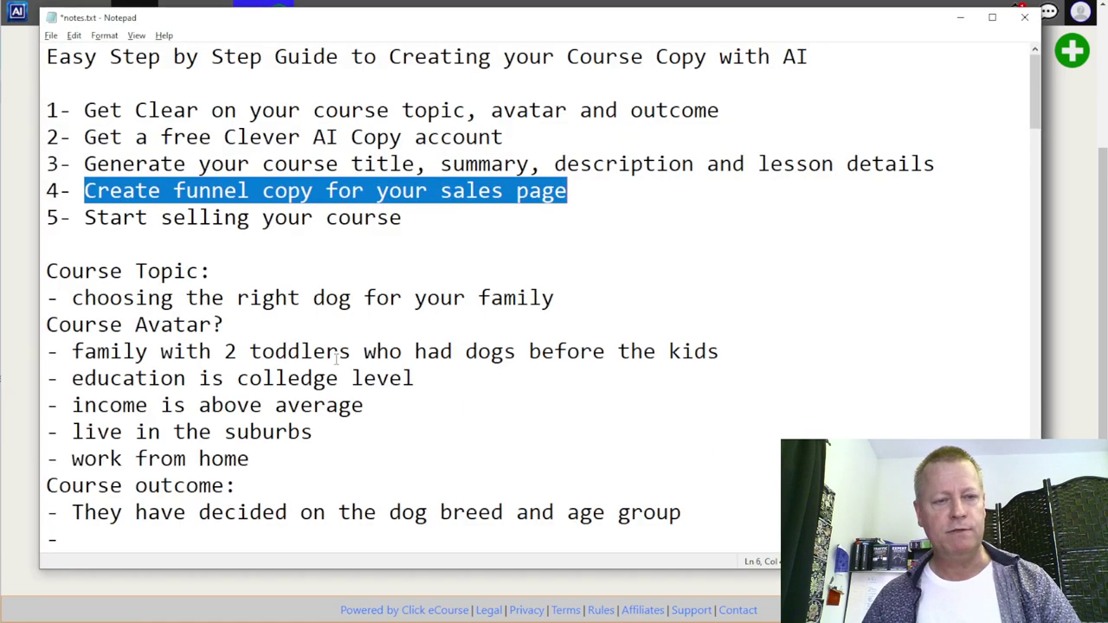
{"action": "left_click_drag", "start_coordinate": [97, 218], "coordinate": [417, 222]}
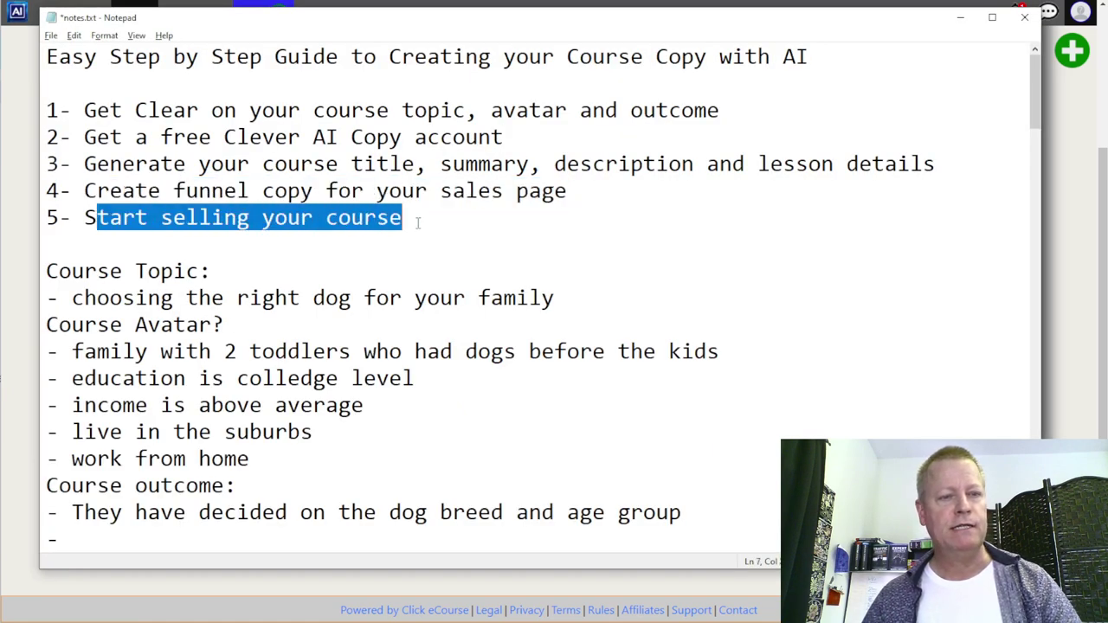
{"action": "left_click", "coordinate": [450, 252]}
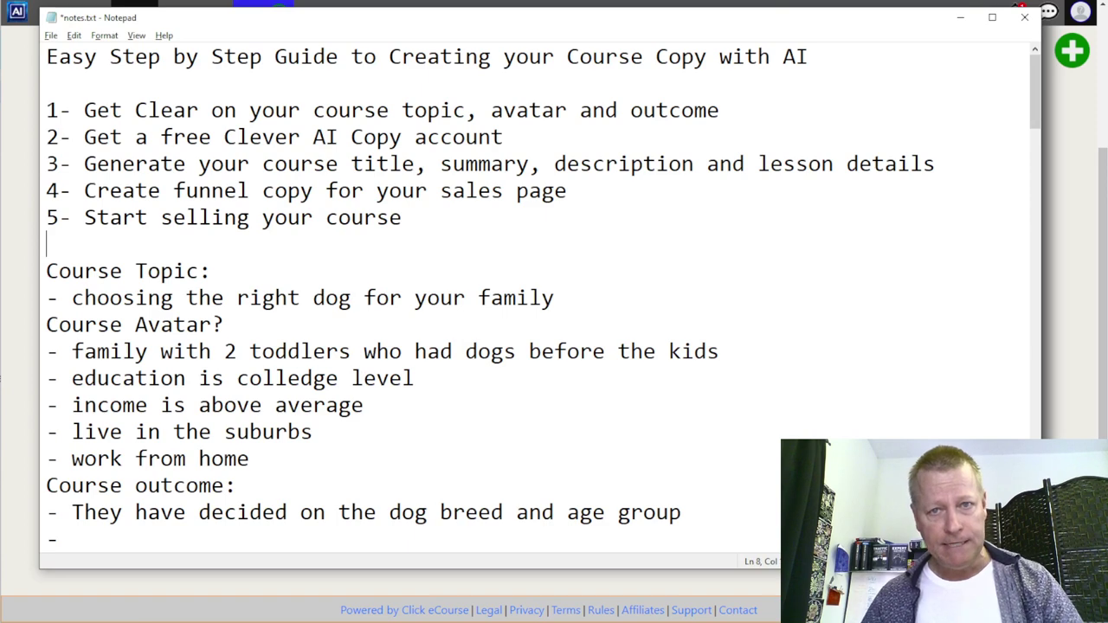
{"action": "key", "text": "alt+Tab"}
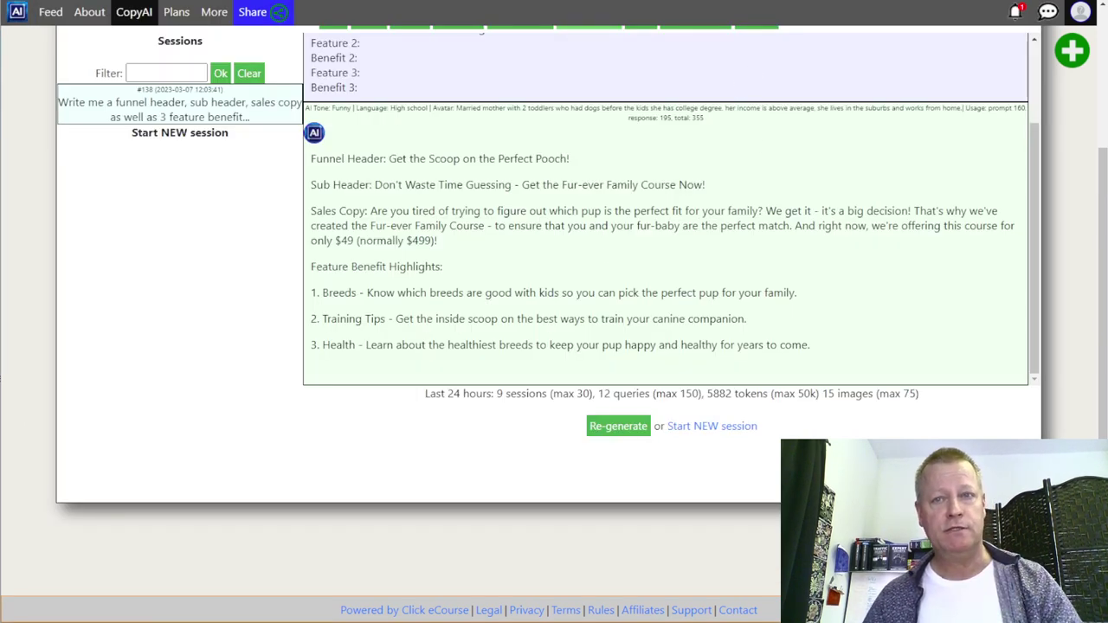
- Open DigitalMentors in a new tab and log in with Remember Me On This Computer ticked
{"action": "key", "text": "ctrl+t"}
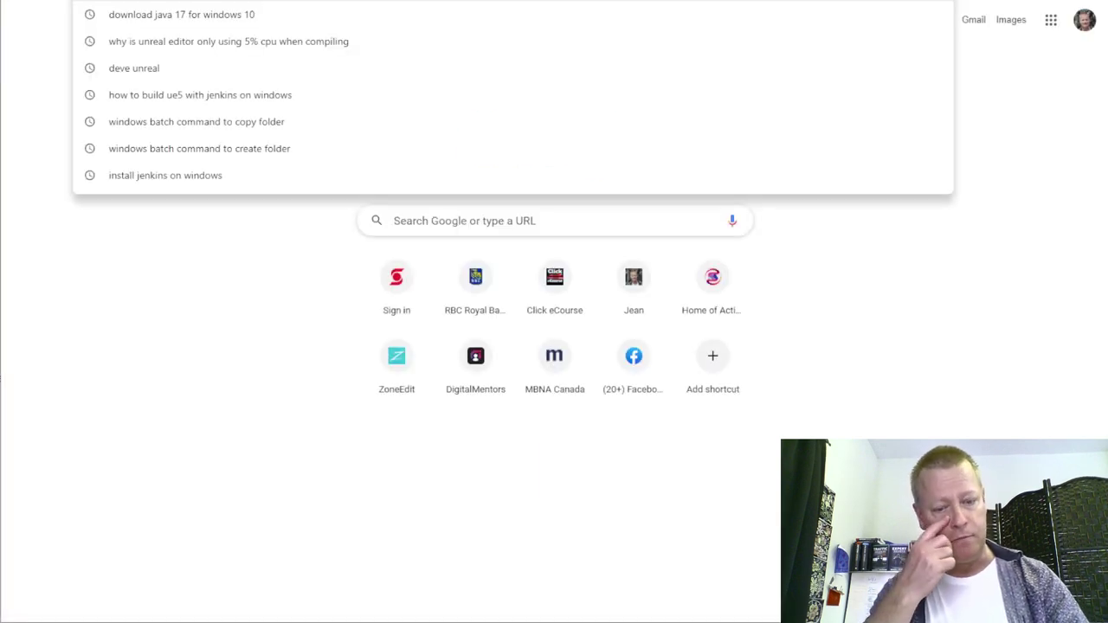
{"action": "type", "text": "digit"}
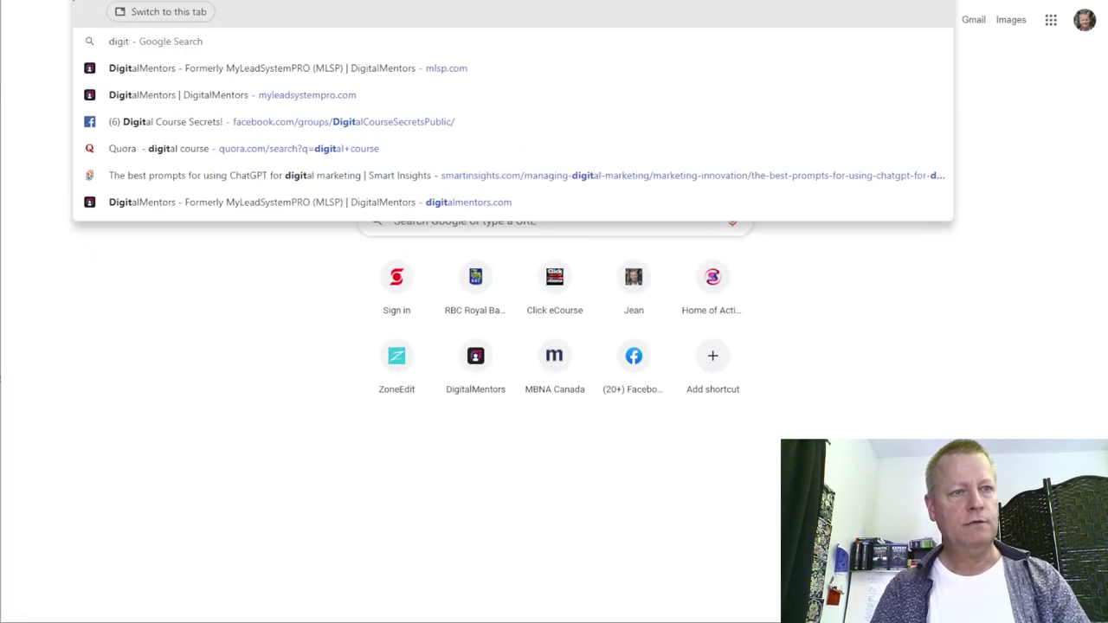
{"action": "key", "text": "Escape"}
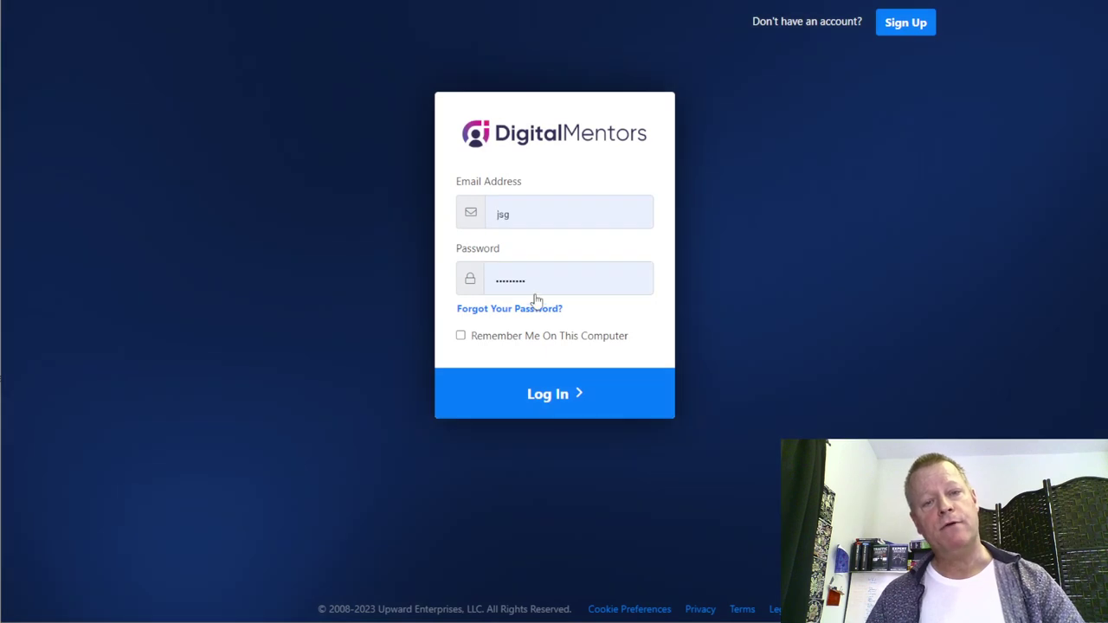
{"action": "left_click", "coordinate": [460, 336]}
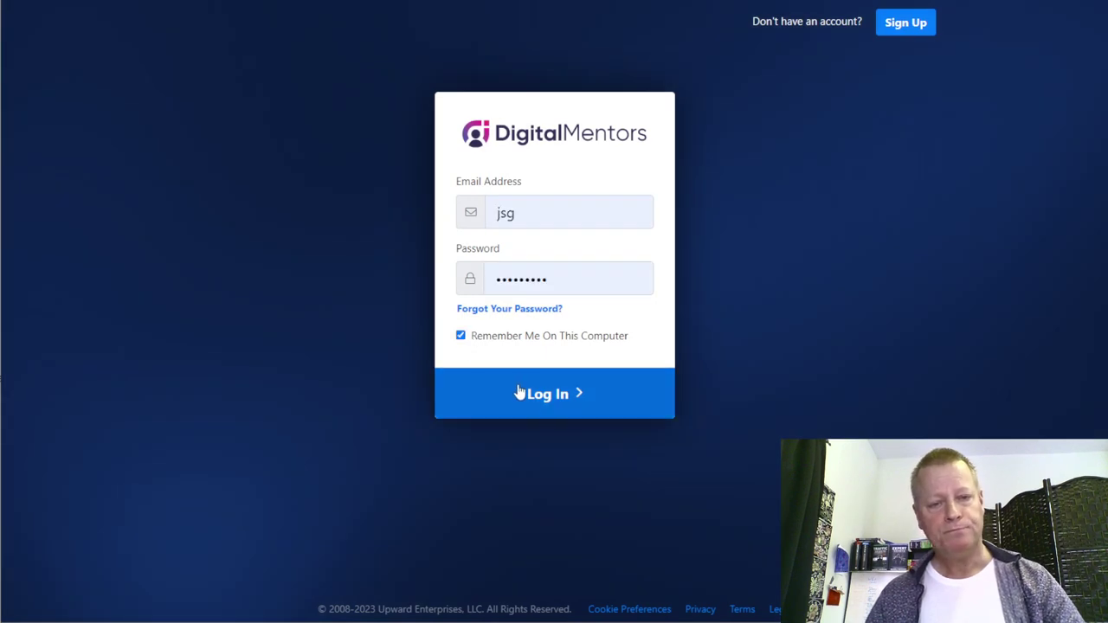
{"action": "key", "text": "Return"}
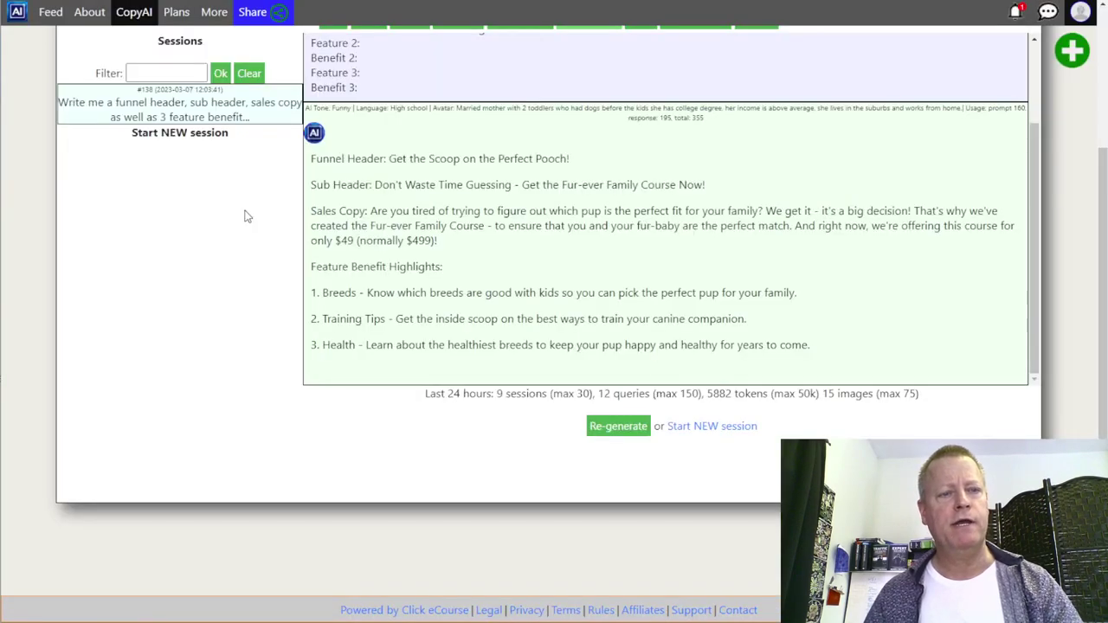
- Load Course Copy session #130 for Selecting the Perfect Family Dog and scroll through its lessons
{"action": "scroll", "coordinate": [368, 256], "scroll_direction": "up", "scroll_amount": 2}
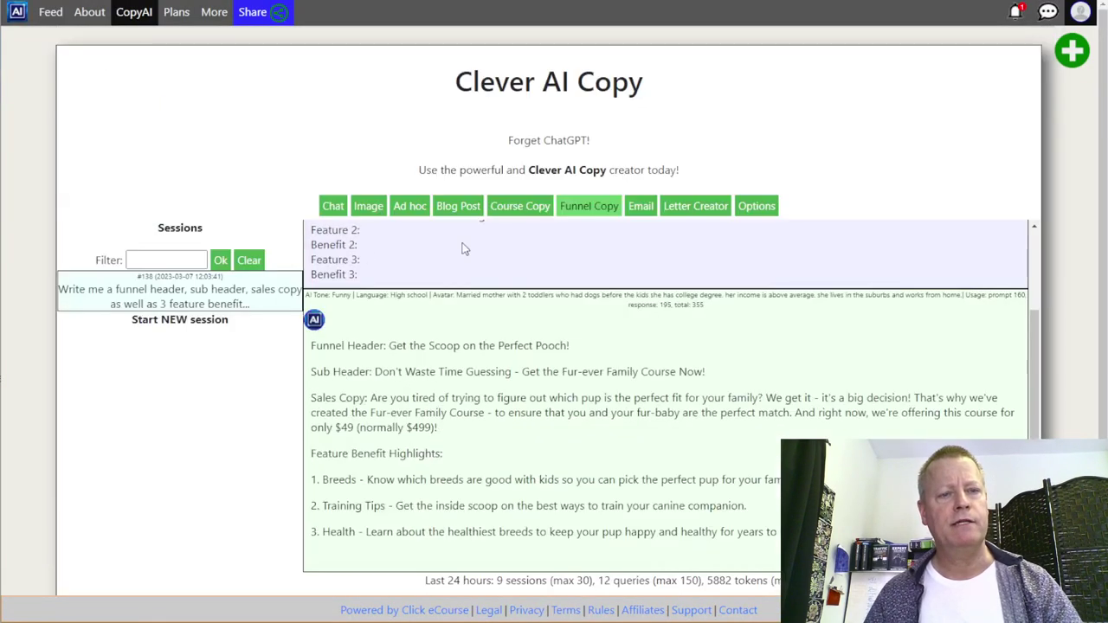
{"action": "left_click", "coordinate": [526, 207]}
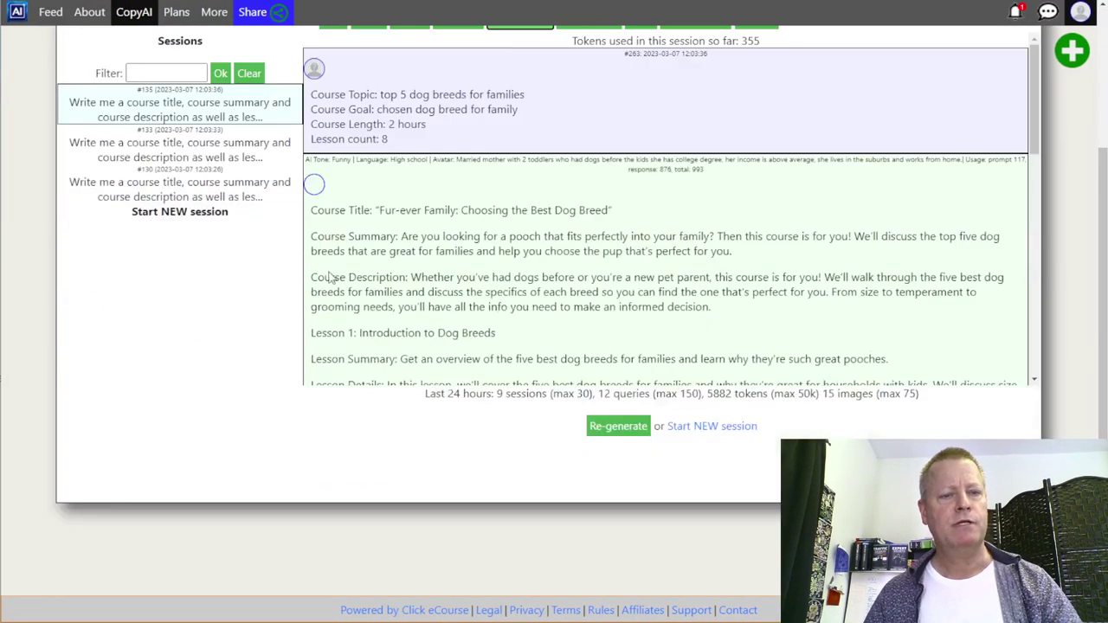
{"action": "left_click", "coordinate": [196, 191]}
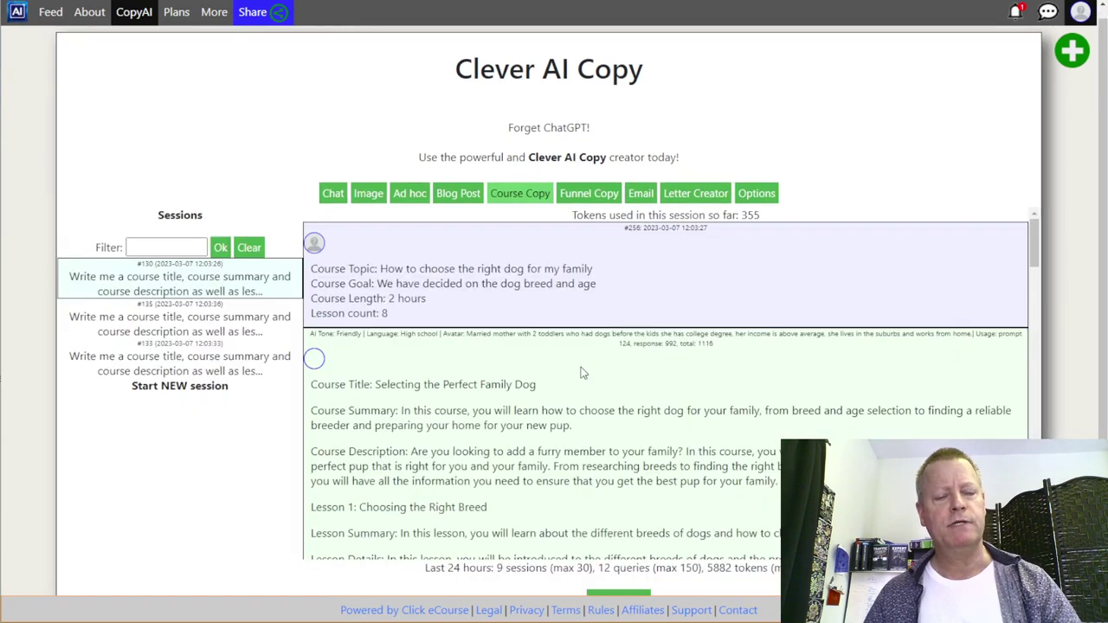
{"action": "scroll", "coordinate": [578, 378], "scroll_direction": "down", "scroll_amount": 5}
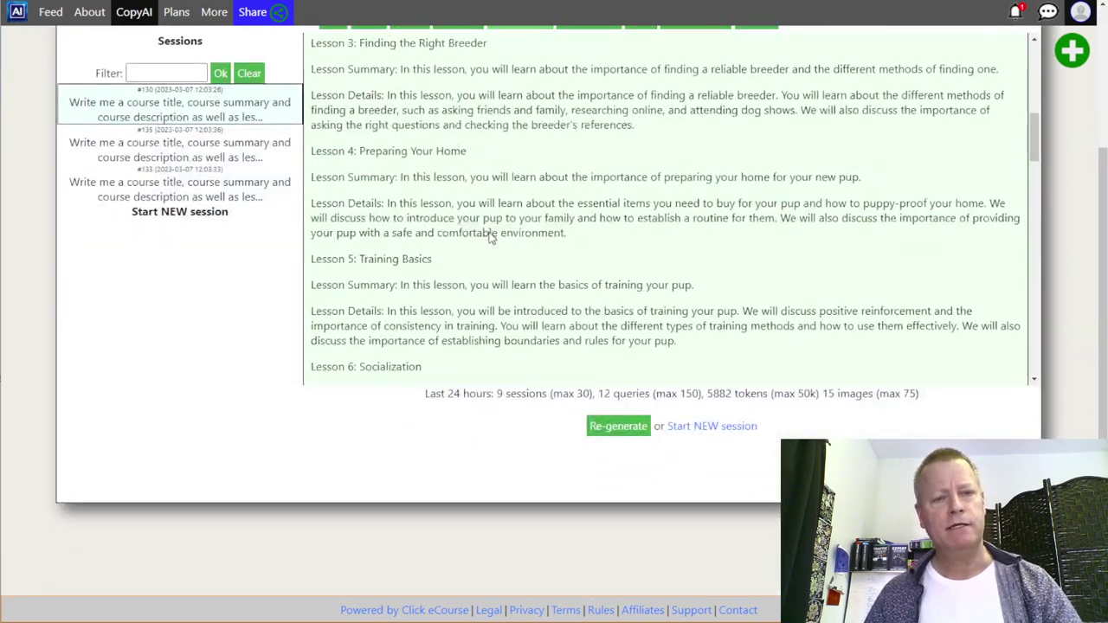
{"action": "scroll", "coordinate": [753, 108], "scroll_direction": "up", "scroll_amount": 10}
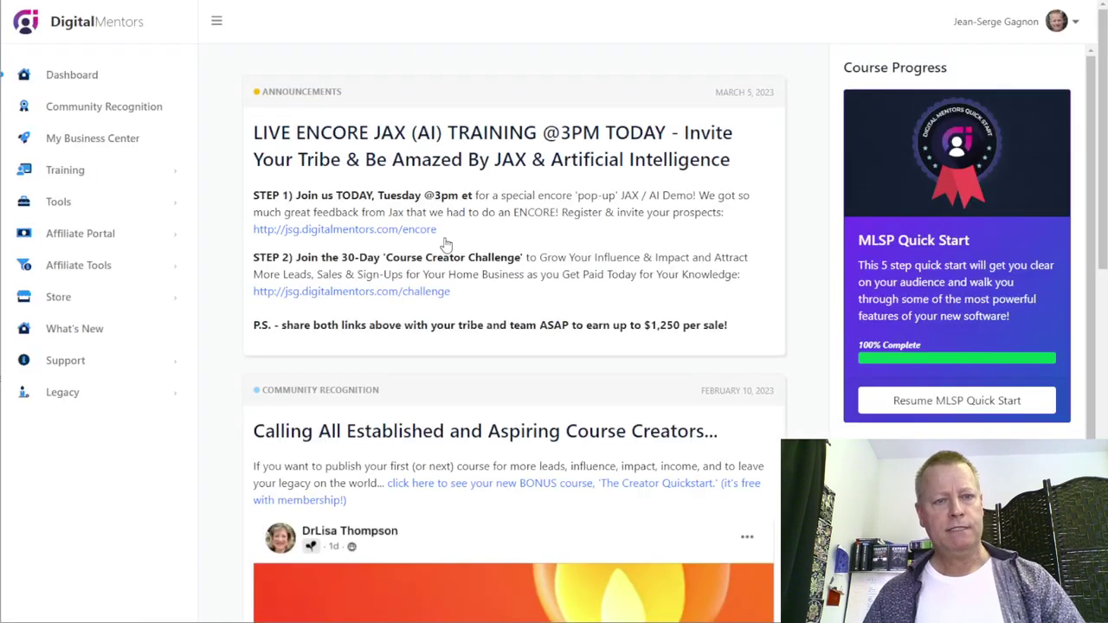
- Go to My Business Center > Marketing > Funnels and start a new funnel
{"action": "left_click", "coordinate": [95, 141]}
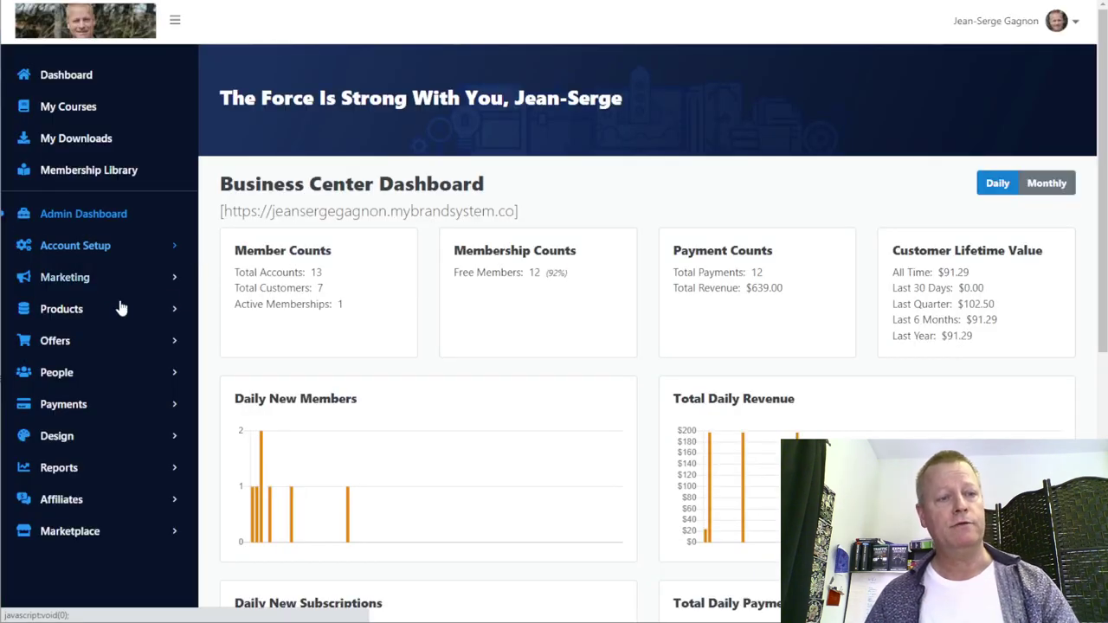
{"action": "left_click", "coordinate": [75, 279]}
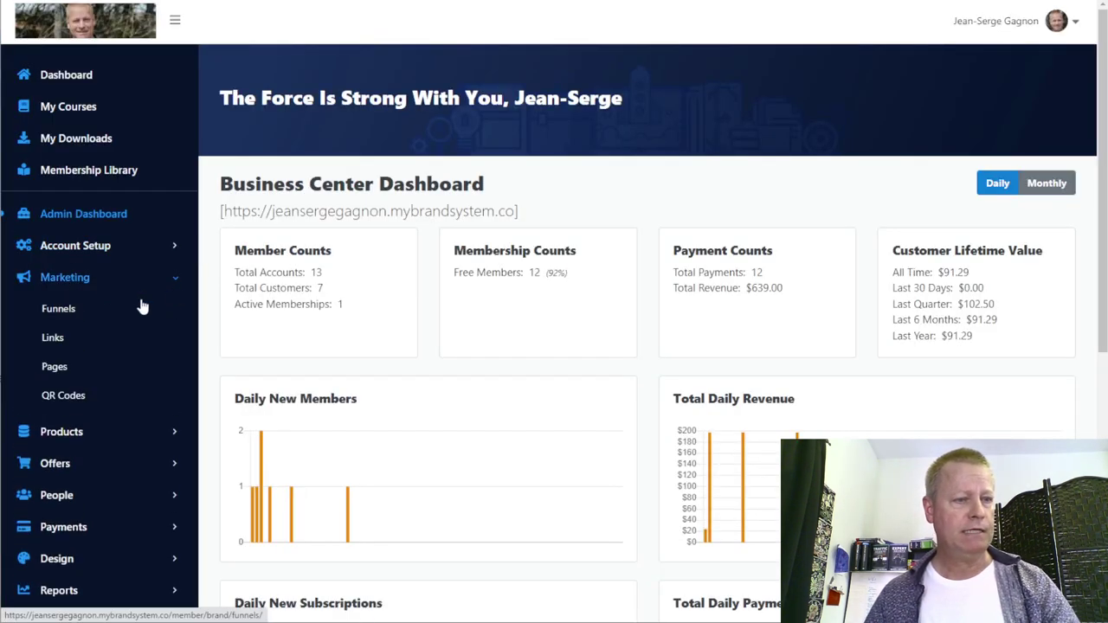
{"action": "left_click", "coordinate": [58, 310]}
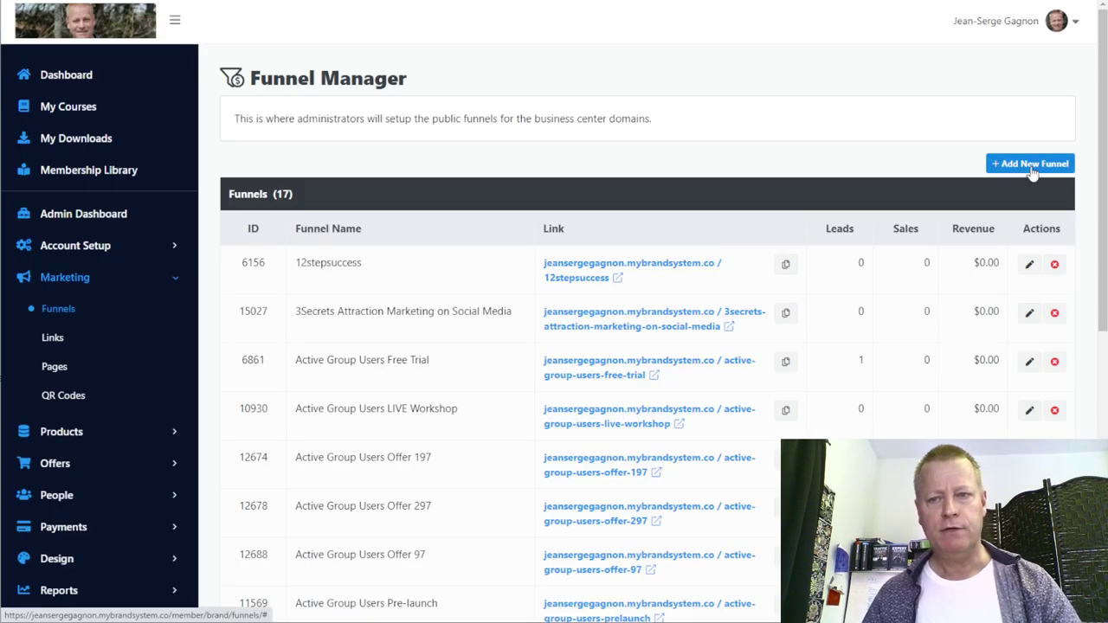
{"action": "left_click", "coordinate": [1032, 165]}
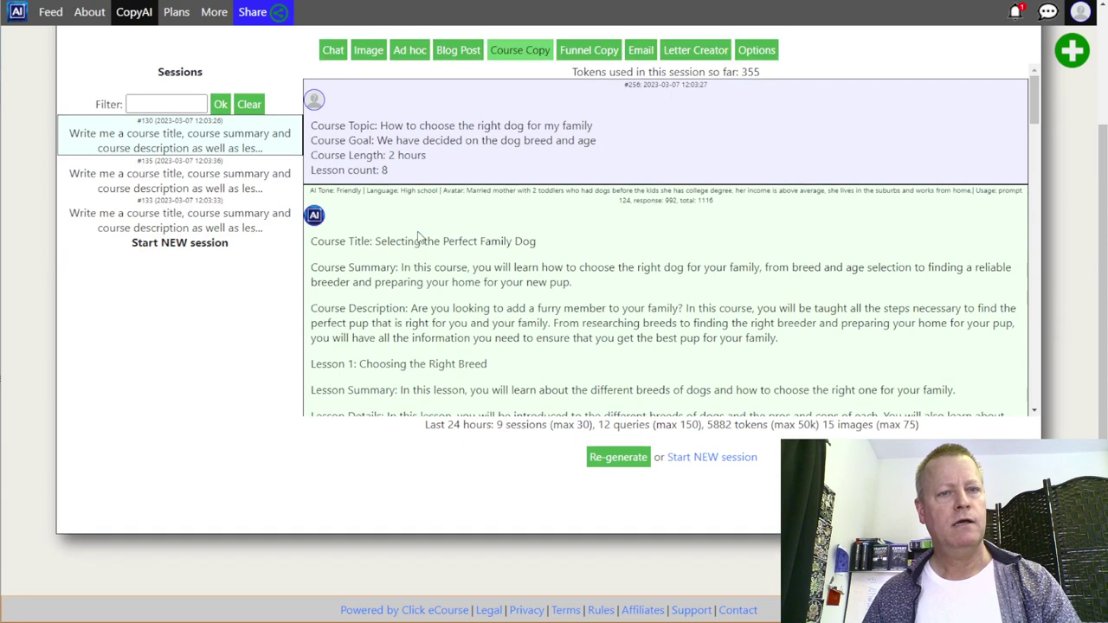
- Load session #135 and select the Fur-ever Family course title to copy
{"action": "scroll", "coordinate": [415, 238], "scroll_direction": "up", "scroll_amount": 3}
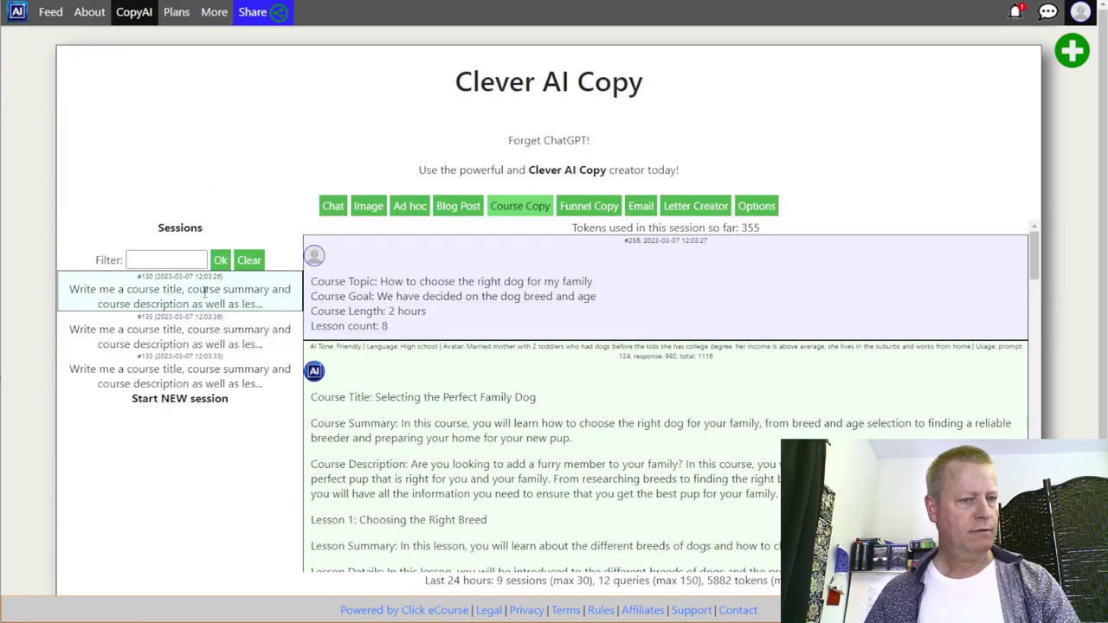
{"action": "left_click", "coordinate": [198, 336]}
{"action": "scroll", "coordinate": [593, 295], "scroll_direction": "down", "scroll_amount": 3}
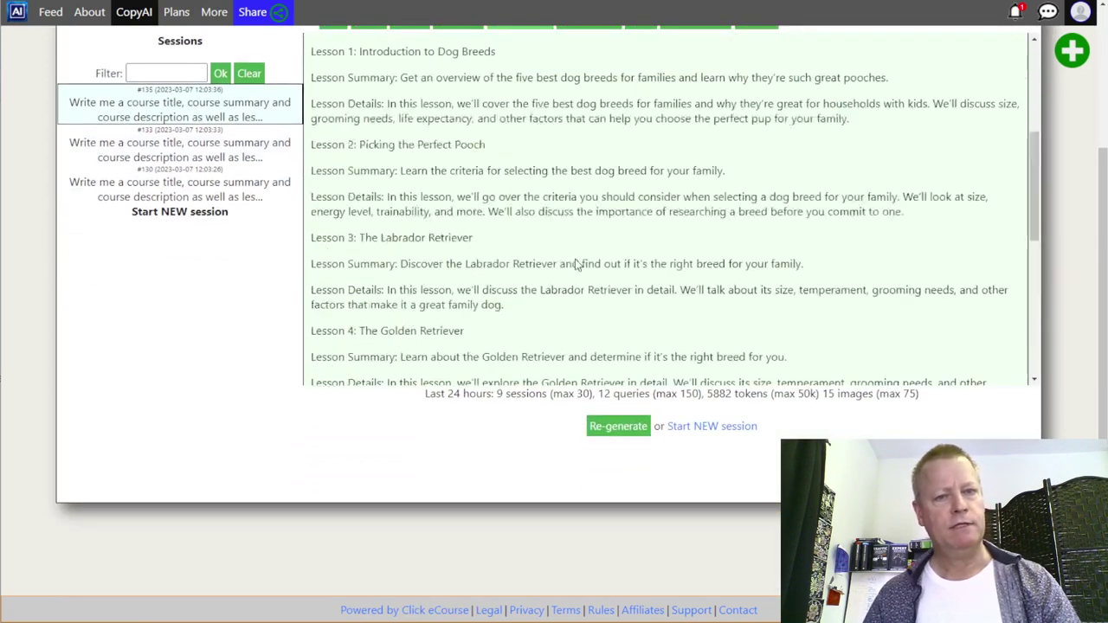
{"action": "scroll", "coordinate": [575, 259], "scroll_direction": "up", "scroll_amount": 3}
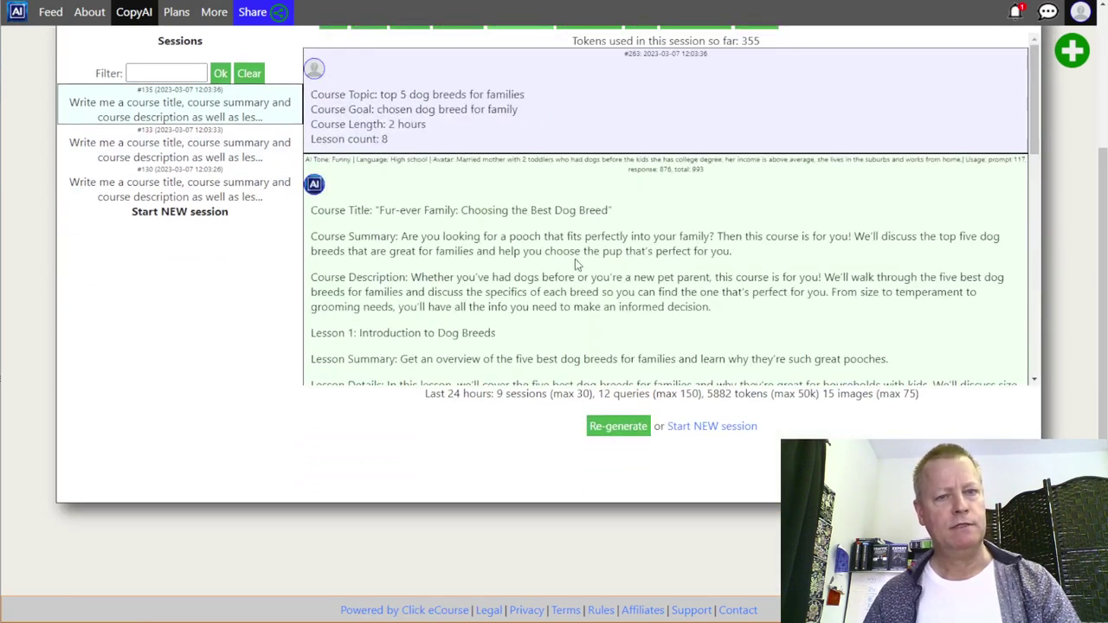
{"action": "triple_click", "coordinate": [382, 210]}
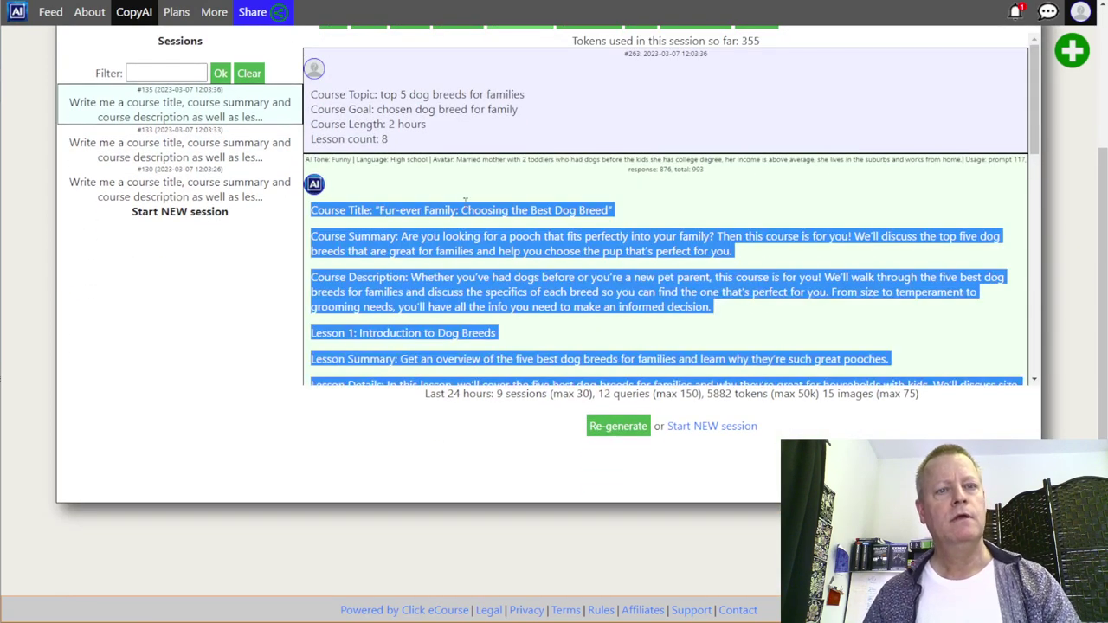
{"action": "scroll", "coordinate": [465, 200], "scroll_direction": "up", "scroll_amount": 2}
{"action": "left_click", "coordinate": [535, 395]}
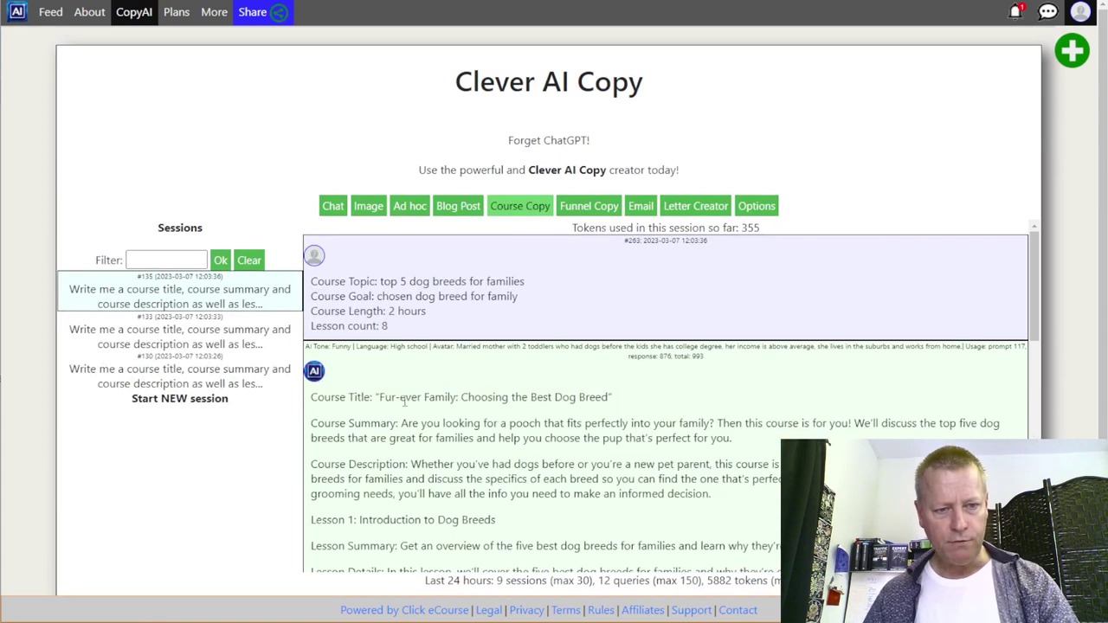
{"action": "left_click_drag", "start_coordinate": [381, 397], "coordinate": [583, 397]}
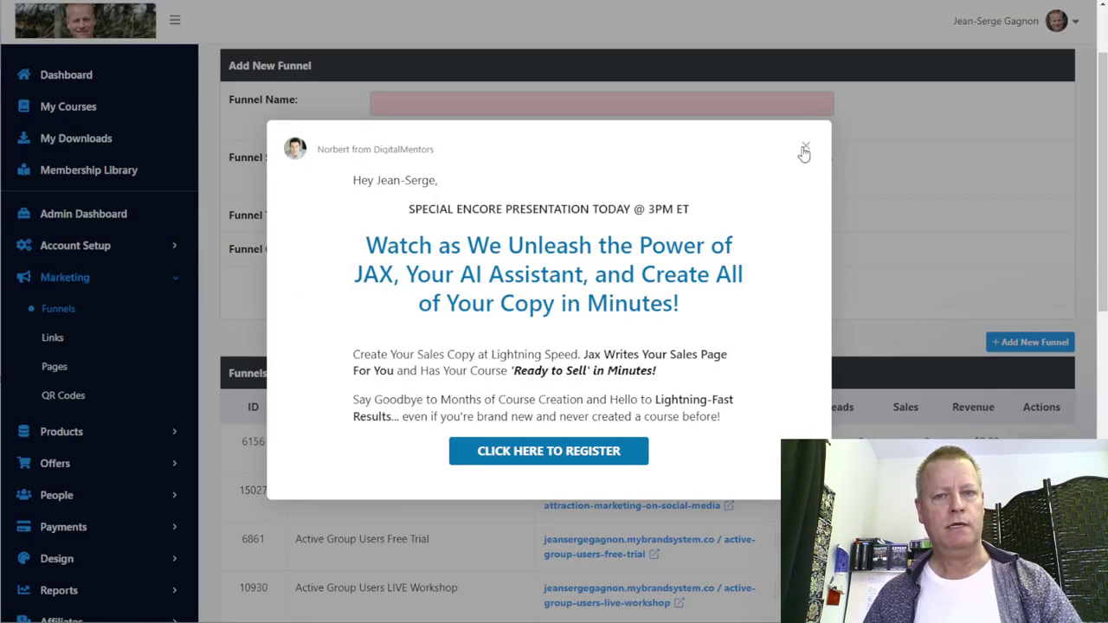
- Create the funnel 'Fur-ever Family: Choosing the Best Dog Breed' with the default domain, pasting the copied title as its name
{"action": "left_click", "coordinate": [804, 149]}
{"action": "left_click", "coordinate": [457, 105]}
{"action": "type", "text": "Fur-ever Family: Choosing the Best Dog Breed"}
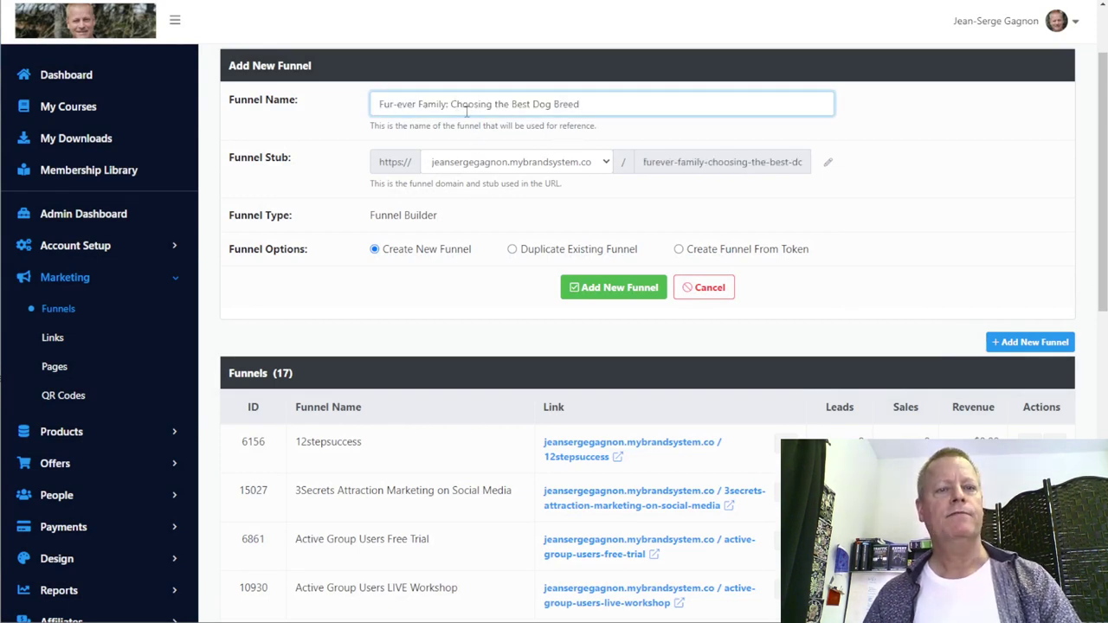
{"action": "left_click", "coordinate": [522, 168]}
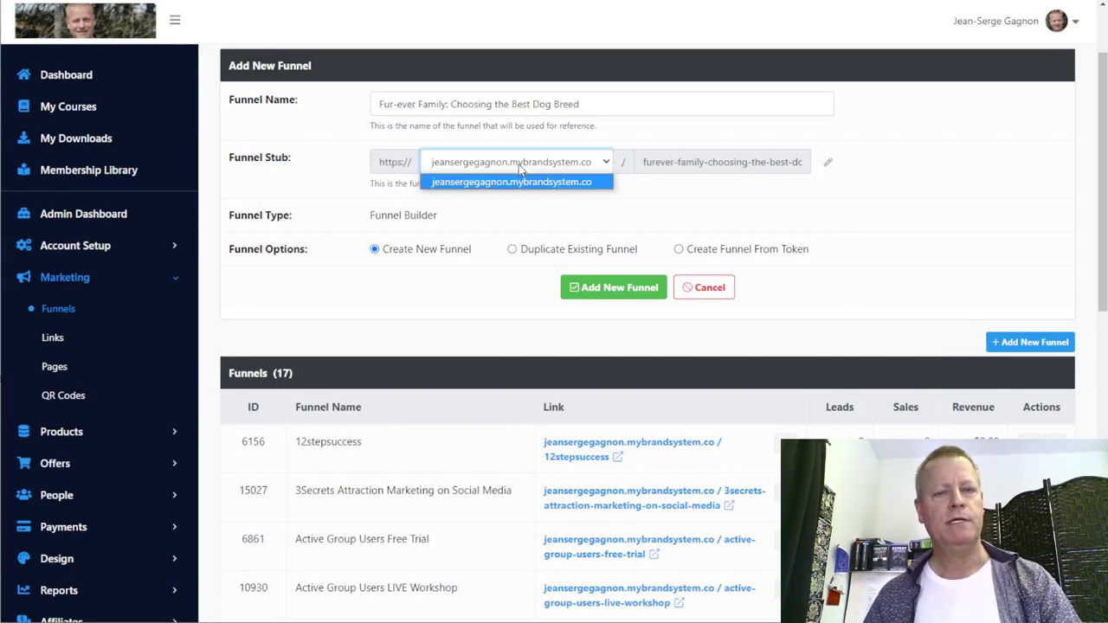
{"action": "left_click", "coordinate": [877, 209]}
{"action": "left_click", "coordinate": [604, 294]}
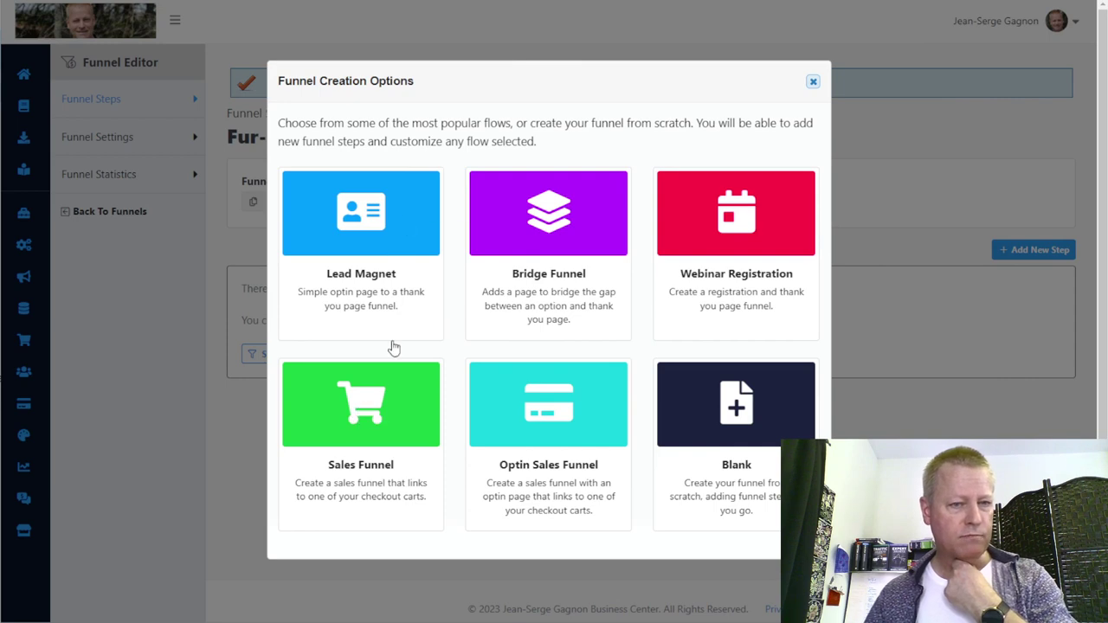
- Make it a Sales Funnel and open the Sales Page step's template picker
{"action": "left_click", "coordinate": [377, 424]}
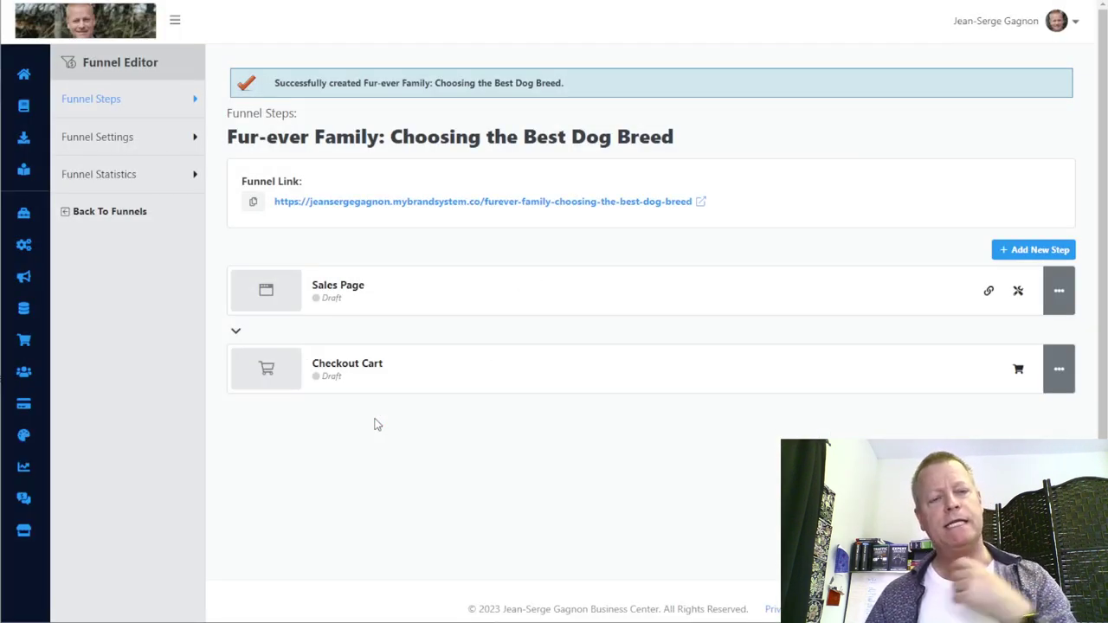
{"action": "left_click", "coordinate": [1017, 291]}
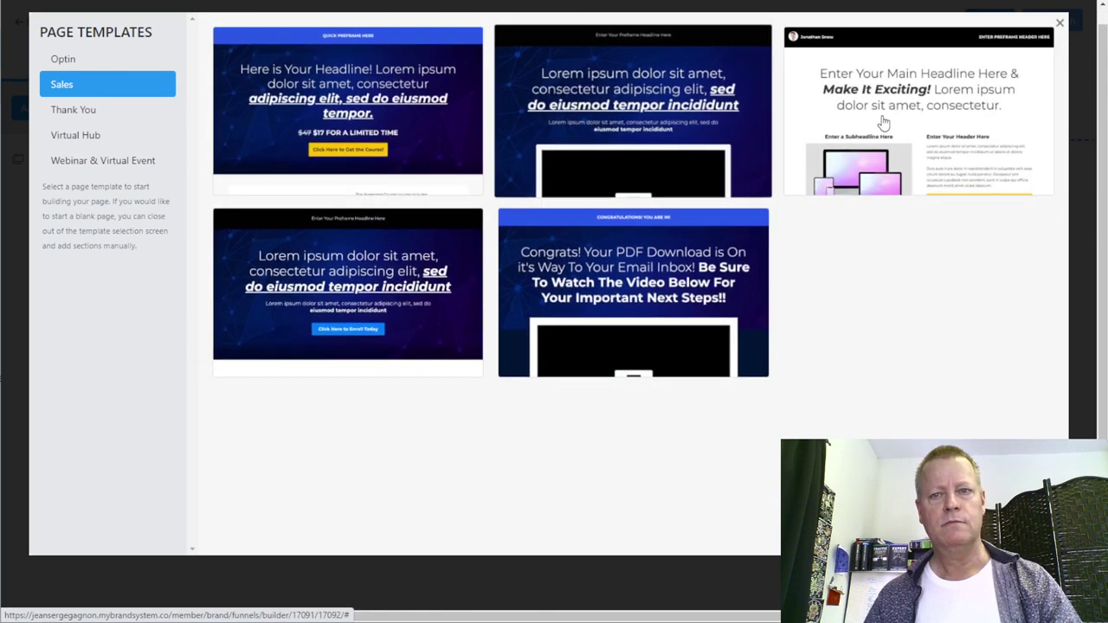
- Apply the third, minimal sales template to the Sales Page
{"action": "left_click", "coordinate": [911, 117]}
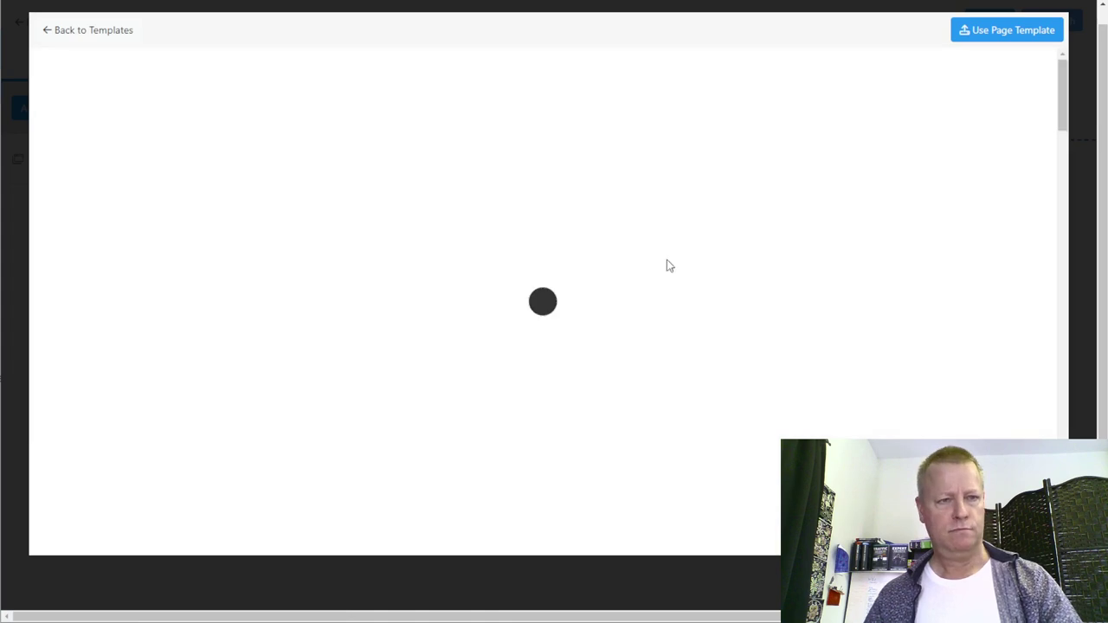
{"action": "scroll", "coordinate": [586, 320], "scroll_direction": "down", "scroll_amount": 10}
{"action": "scroll", "coordinate": [586, 320], "scroll_direction": "down", "scroll_amount": 20}
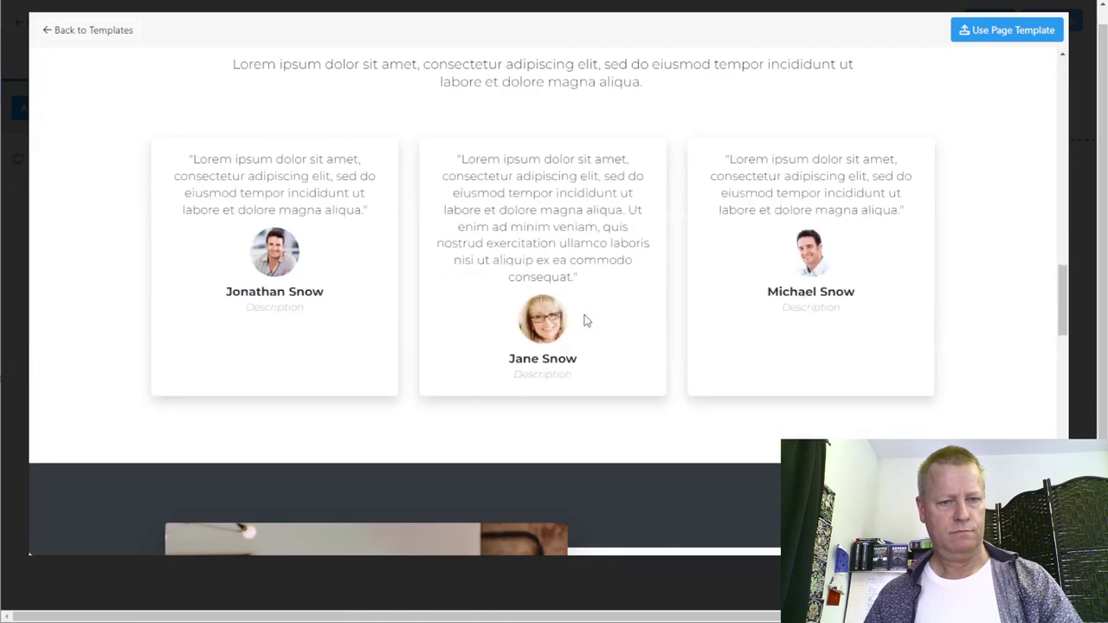
{"action": "scroll", "coordinate": [586, 321], "scroll_direction": "up", "scroll_amount": 20}
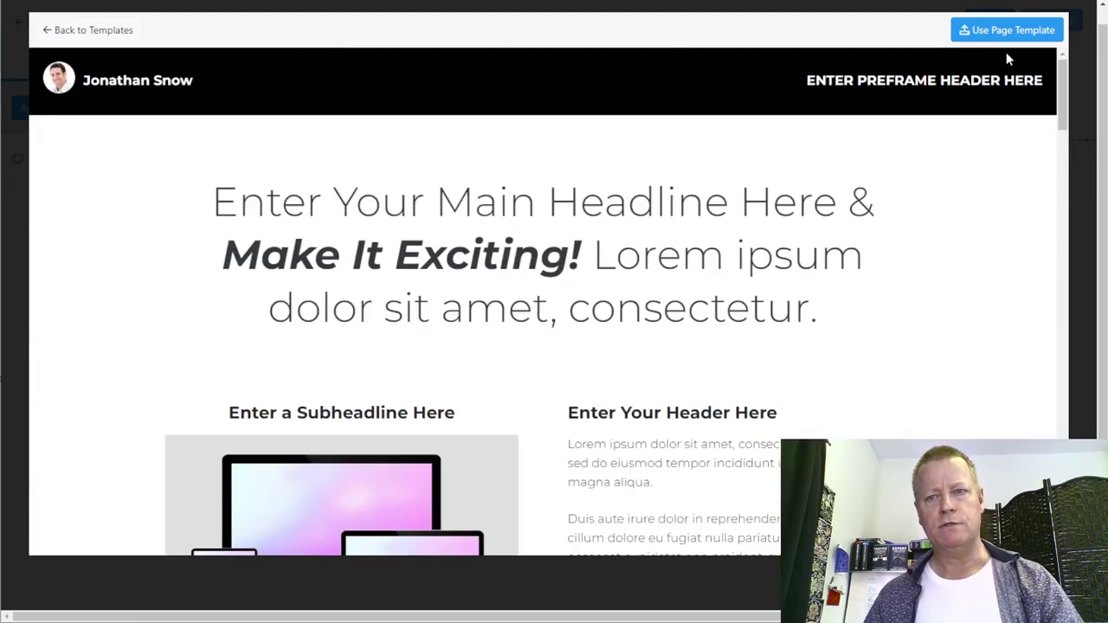
{"action": "left_click", "coordinate": [1011, 30]}
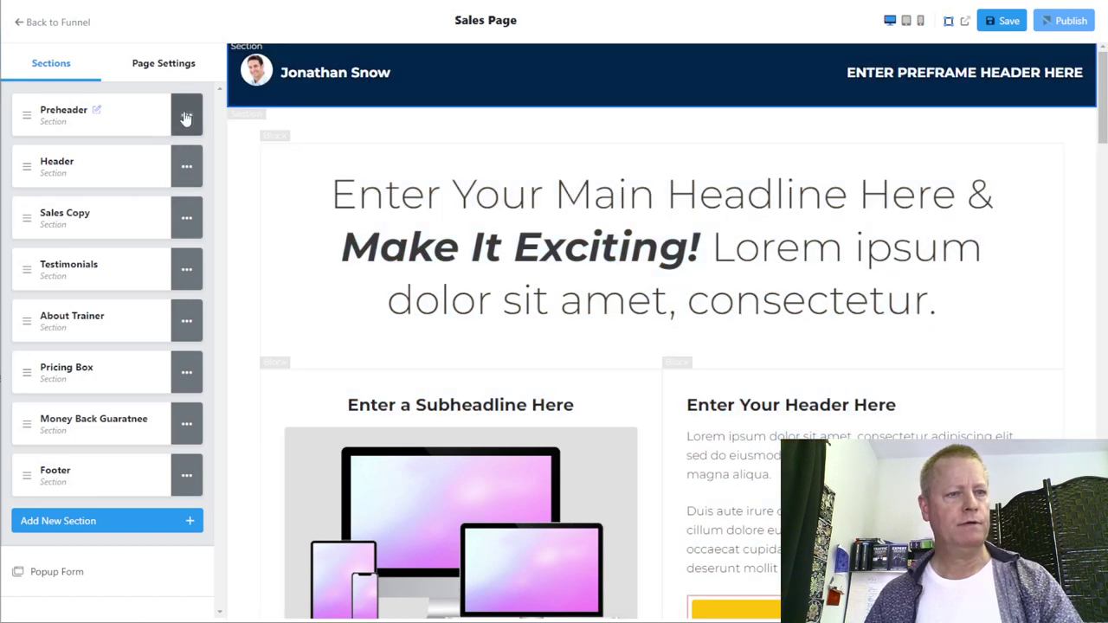
- Hide the Preheader section and select the main headline for editing
{"action": "left_click", "coordinate": [184, 114]}
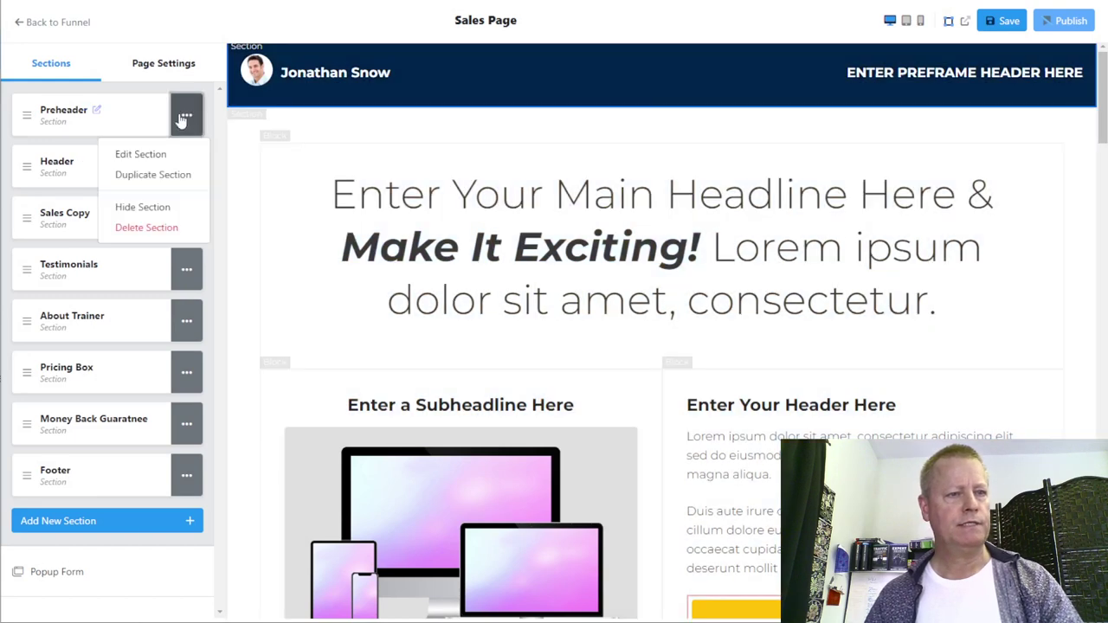
{"action": "left_click", "coordinate": [146, 211]}
{"action": "left_click", "coordinate": [647, 181]}
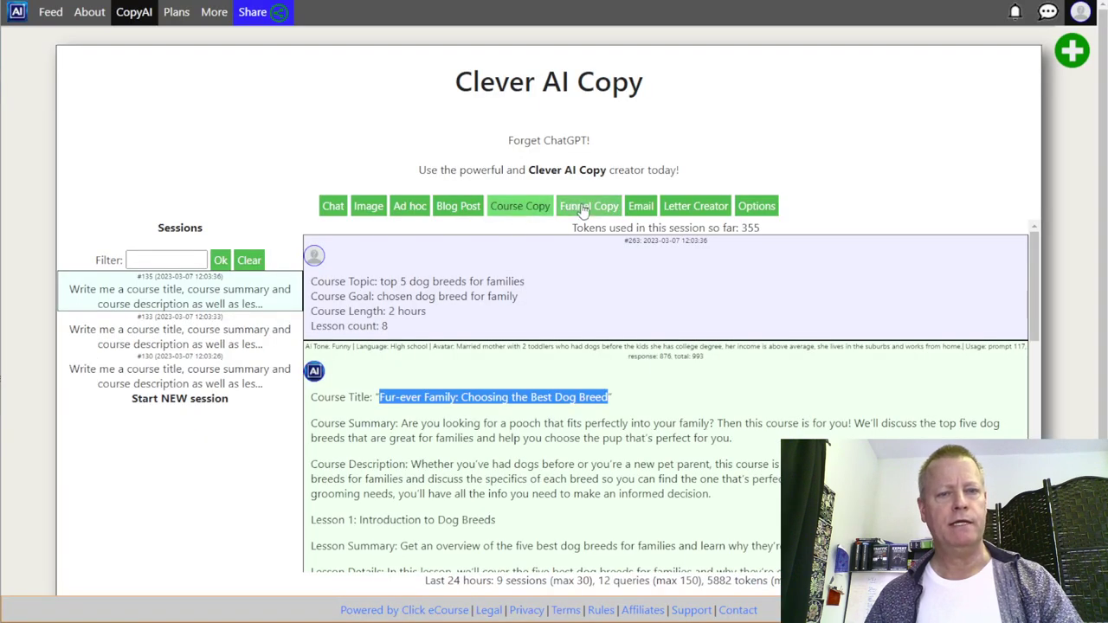
- Copy the funnel header 'Get the Scoop on the Perfect Pooch!' from the Funnel Copy session
{"action": "left_click", "coordinate": [589, 208]}
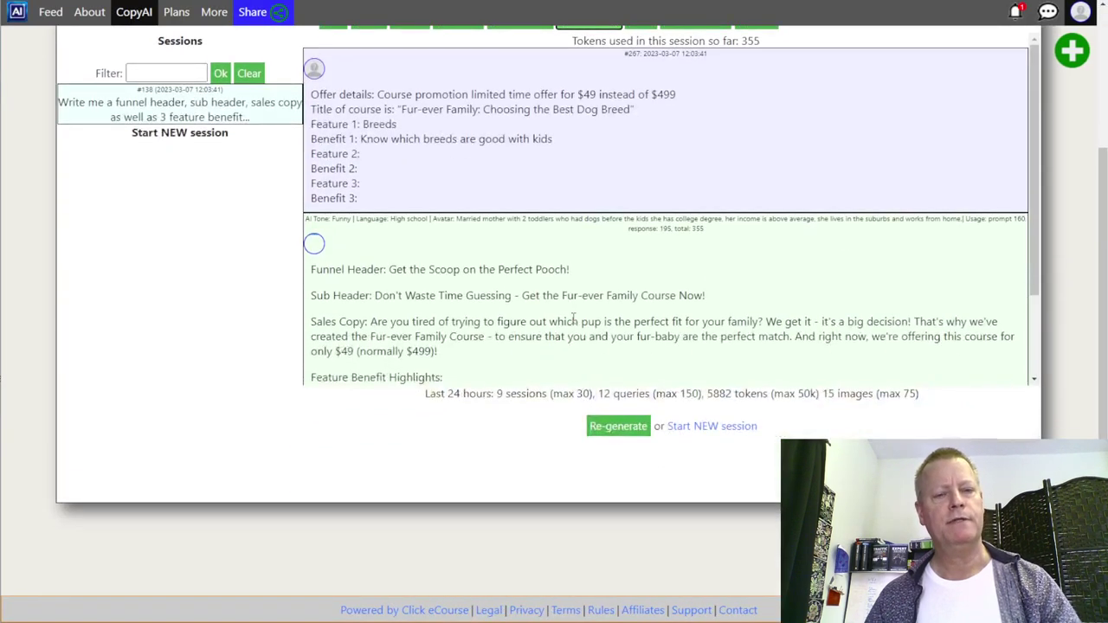
{"action": "left_click", "coordinate": [390, 163]}
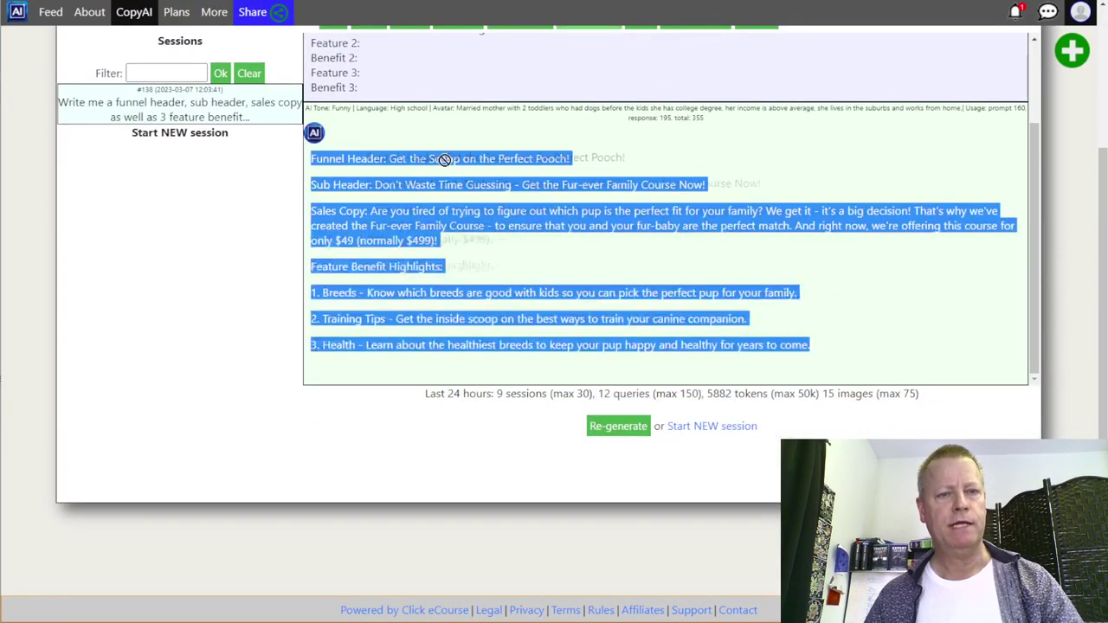
{"action": "left_click_drag", "start_coordinate": [391, 160], "coordinate": [586, 161]}
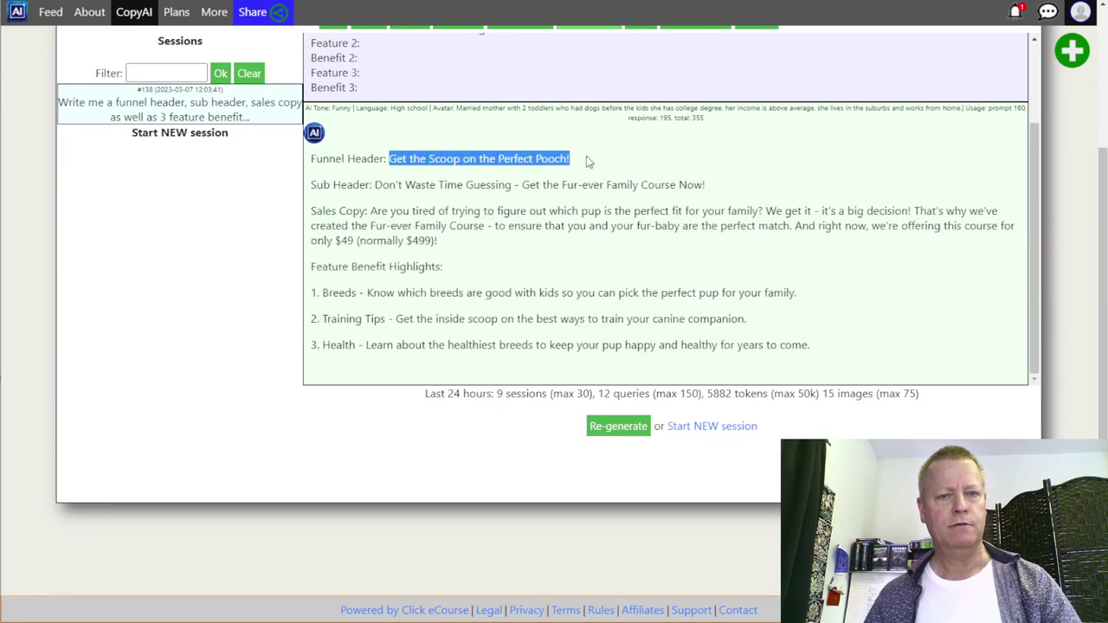
{"action": "left_click", "coordinate": [667, 4]}
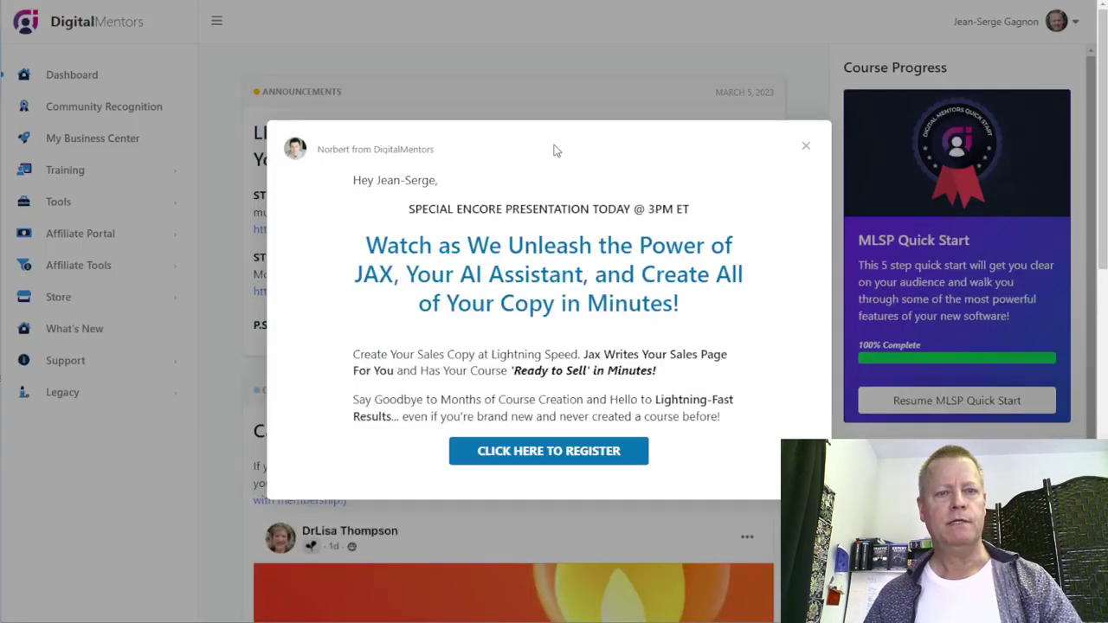
- Replace the headline with 'Get the Scoop on the Perfect Pooch!' and bold Perfect Pooch
{"action": "left_click", "coordinate": [800, 145]}
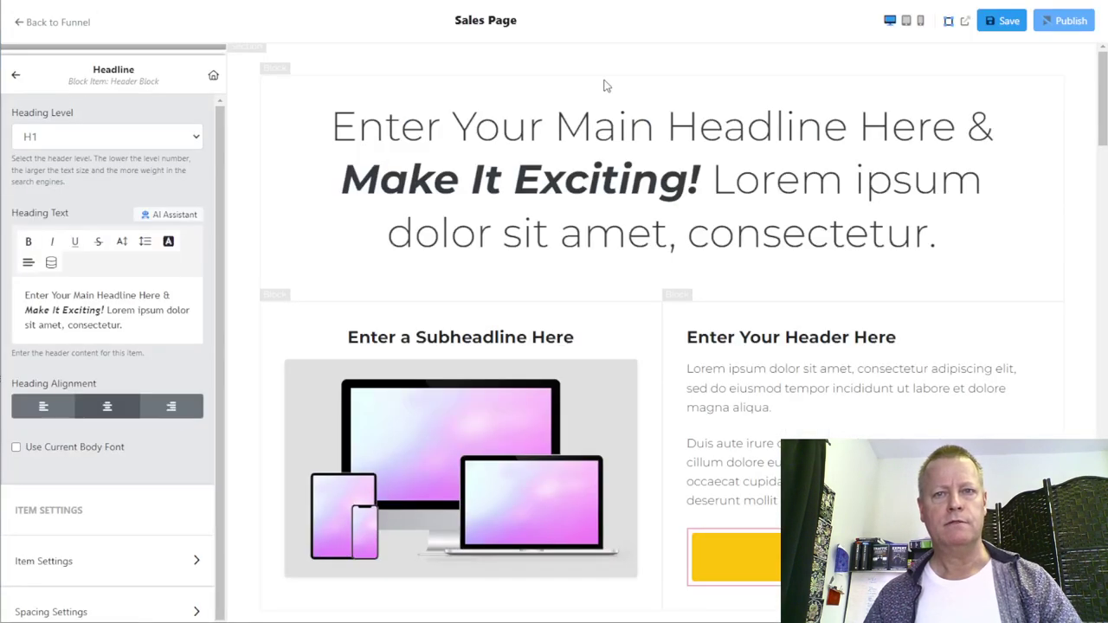
{"action": "triple_click", "coordinate": [120, 325]}
{"action": "key", "text": "ctrl+v"}
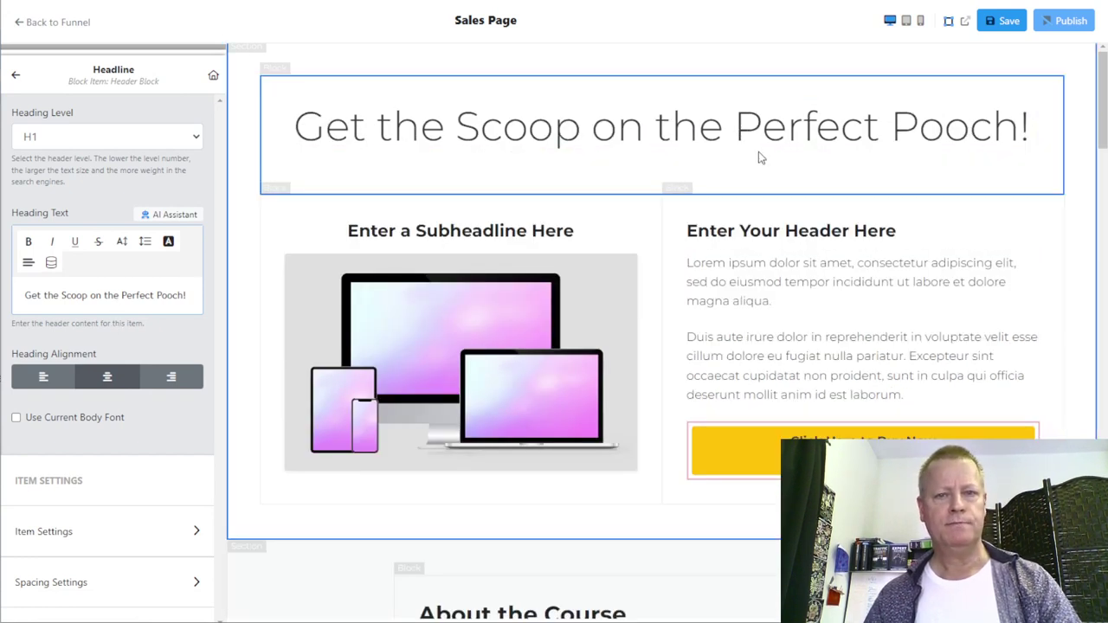
{"action": "left_click_drag", "start_coordinate": [122, 295], "coordinate": [166, 298]}
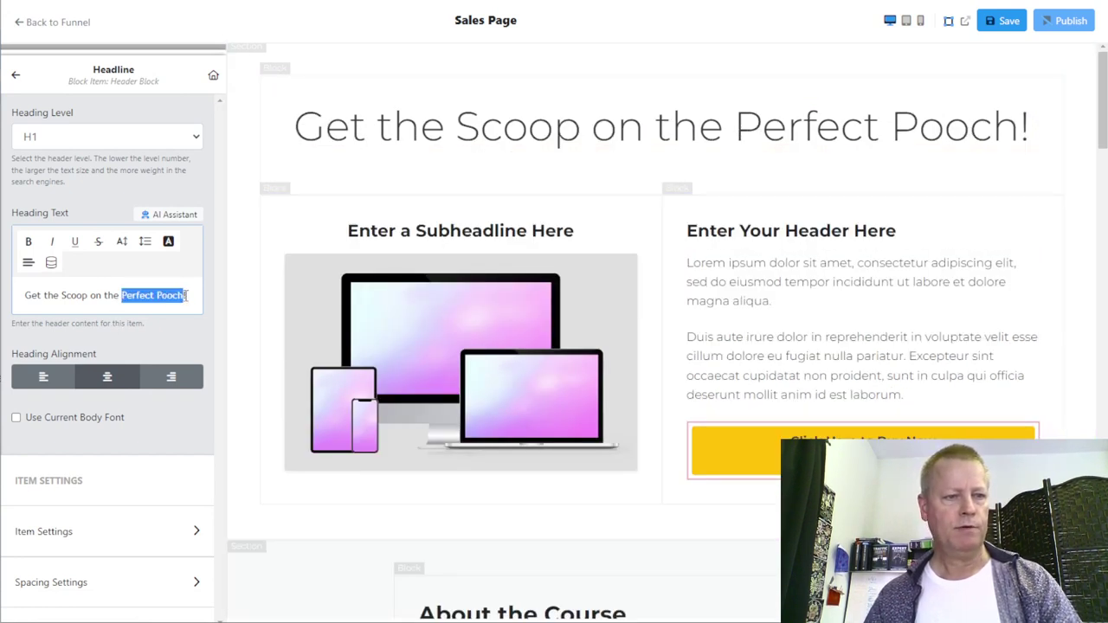
{"action": "left_click", "coordinate": [28, 241]}
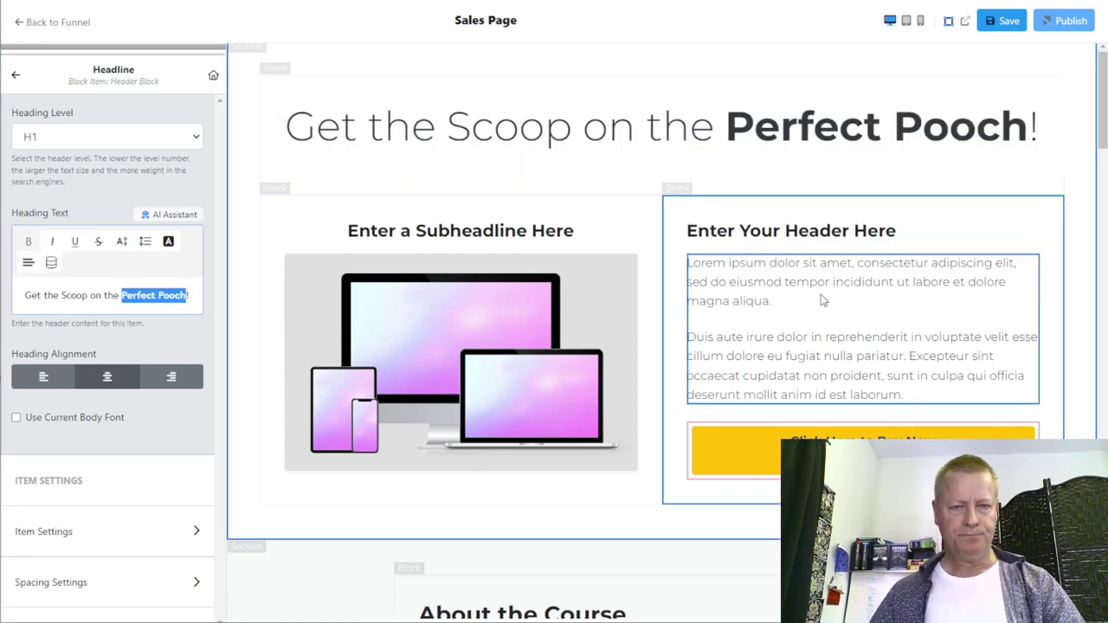
- Replace the subheadline placeholder with the AI-generated Sub Header text
{"action": "left_click", "coordinate": [541, 234]}
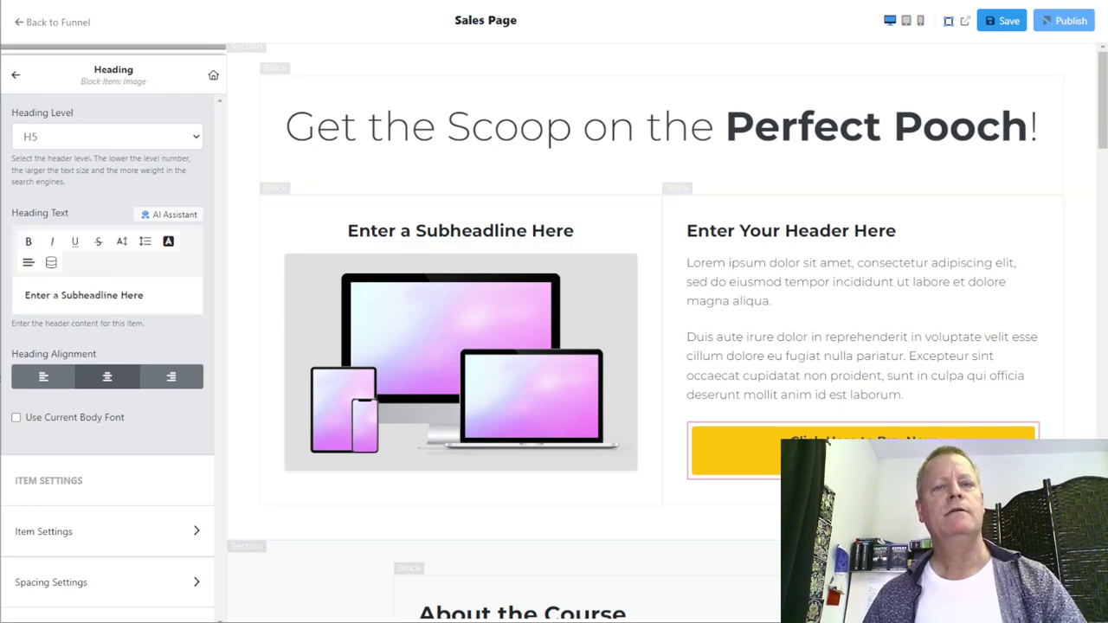
{"action": "key", "text": "alt+Tab"}
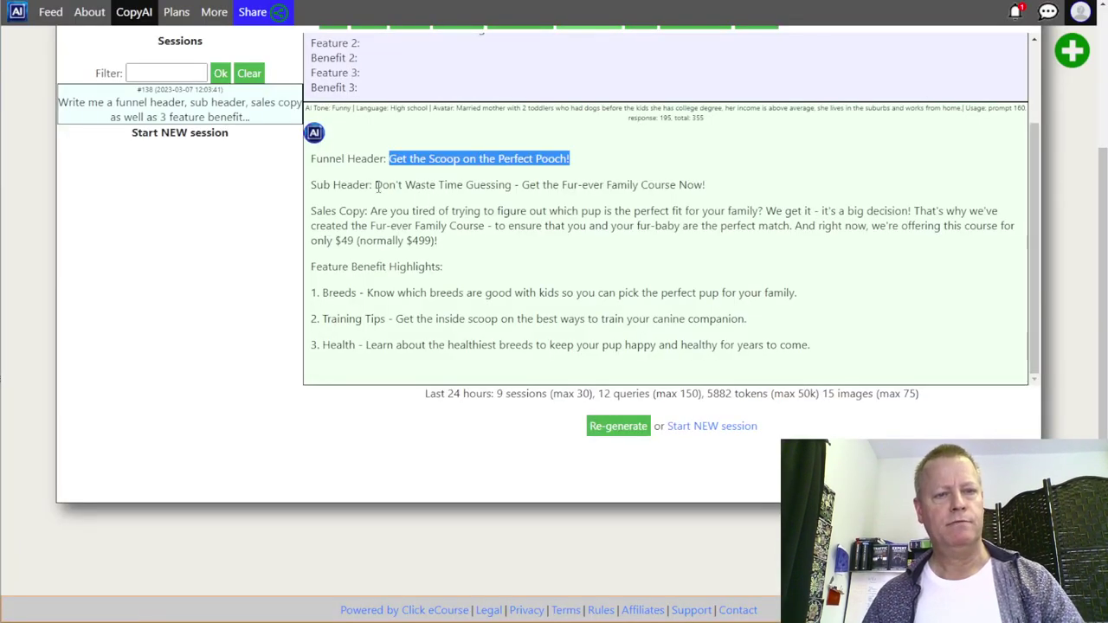
{"action": "left_click_drag", "start_coordinate": [377, 186], "coordinate": [705, 184]}
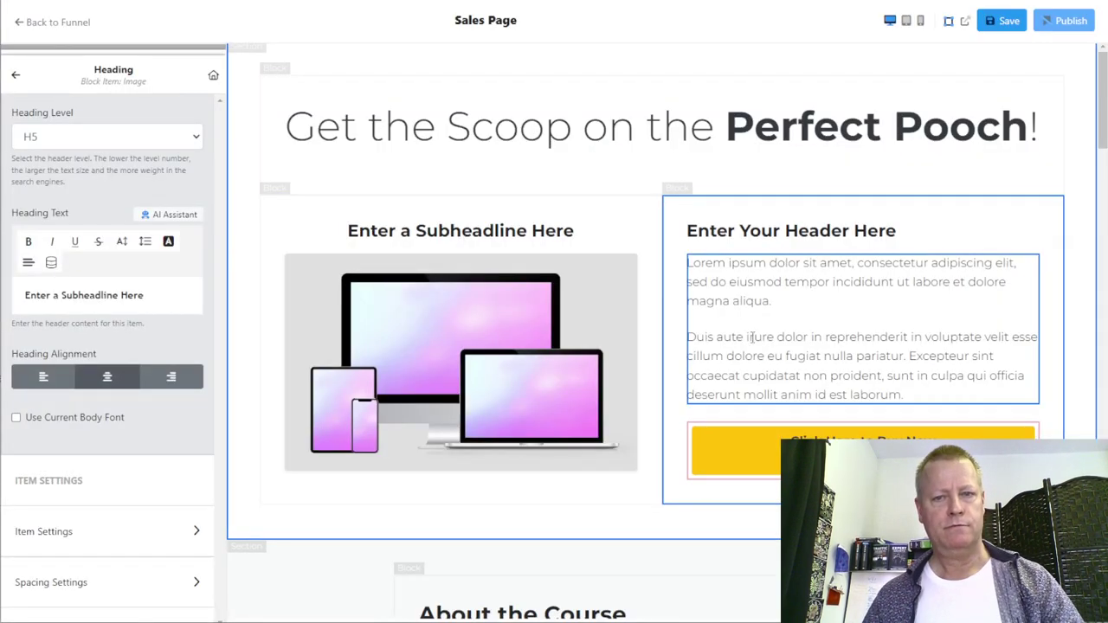
{"action": "left_click", "coordinate": [364, 243]}
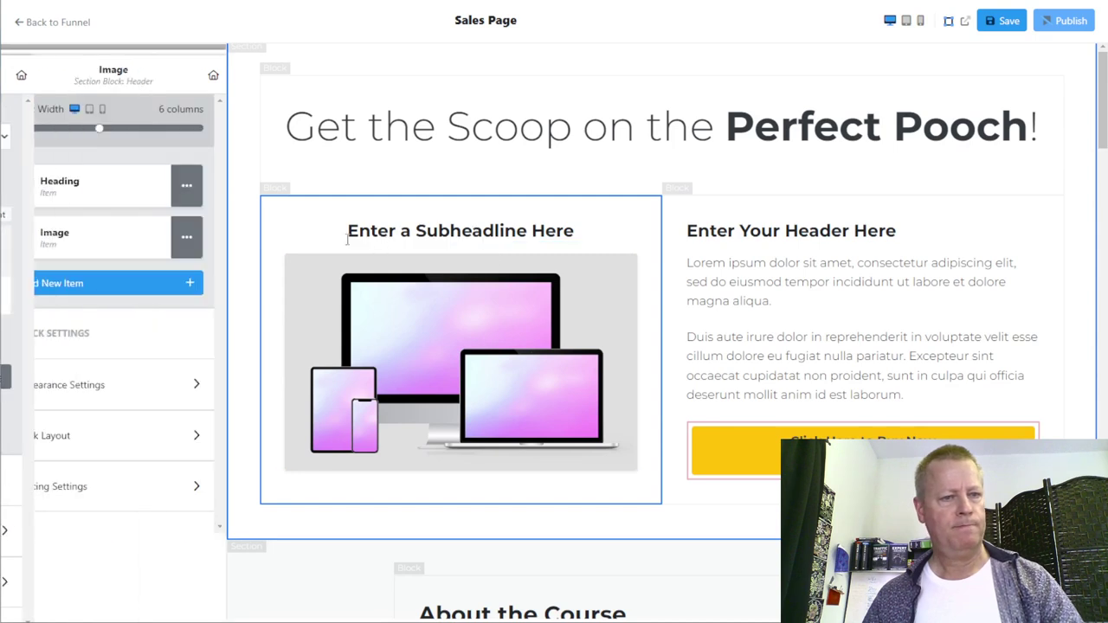
{"action": "left_click", "coordinate": [407, 232]}
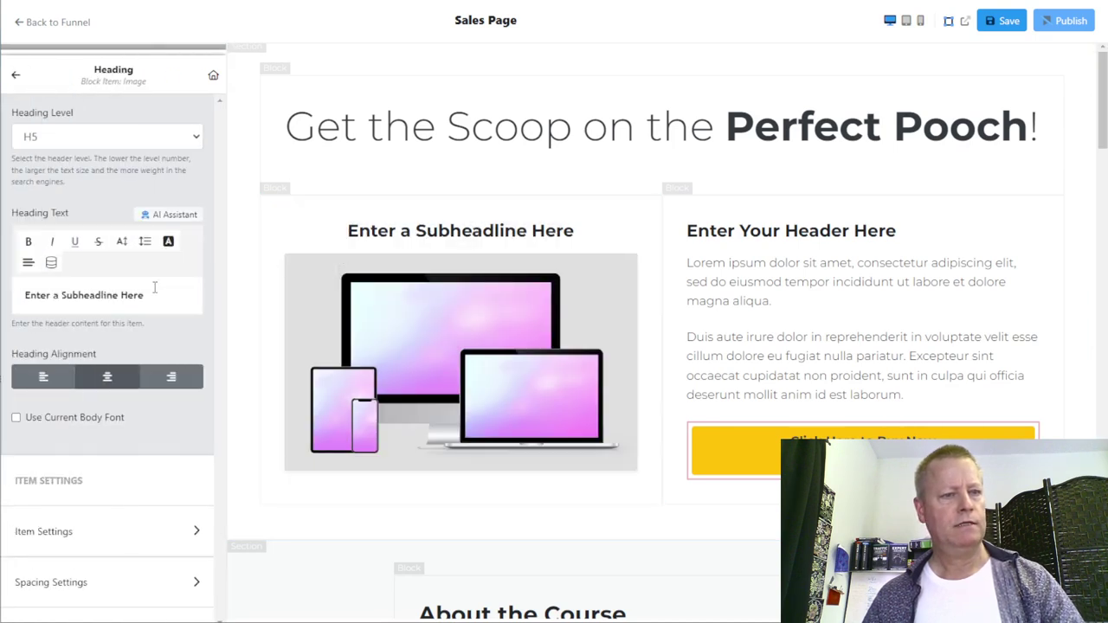
{"action": "left_click_drag", "start_coordinate": [145, 296], "coordinate": [28, 301]}
{"action": "key", "text": "ctrl+v"}
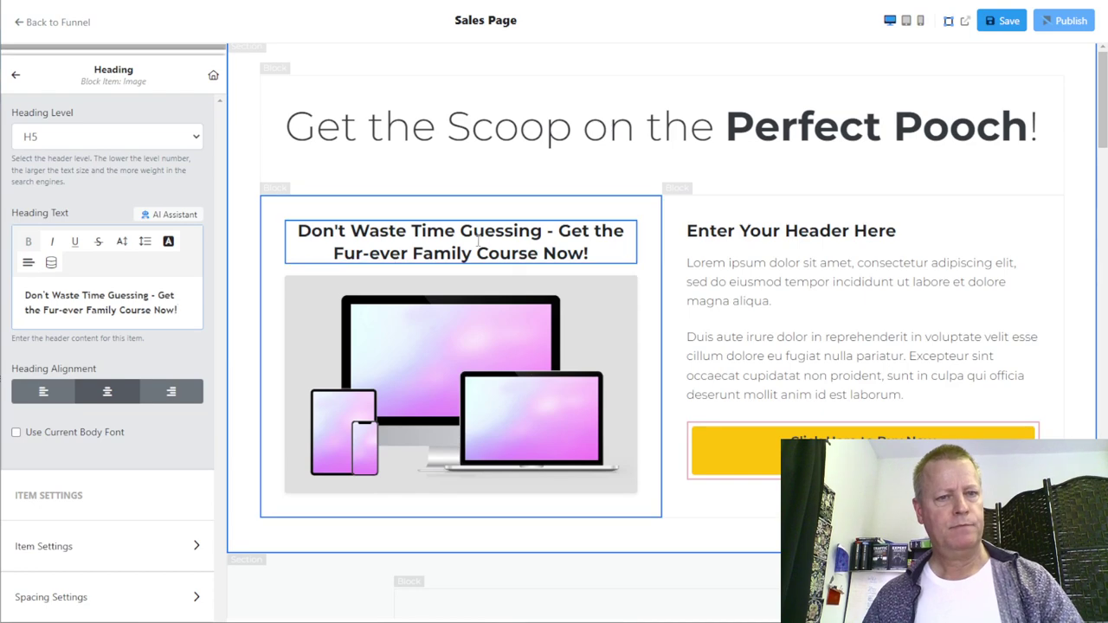
- Select the generated sales copy paragraph in Clever AI Copy
{"action": "key", "text": "alt+Tab"}
{"action": "left_click", "coordinate": [495, 211]}
{"action": "left_click_drag", "start_coordinate": [372, 212], "coordinate": [446, 244]}
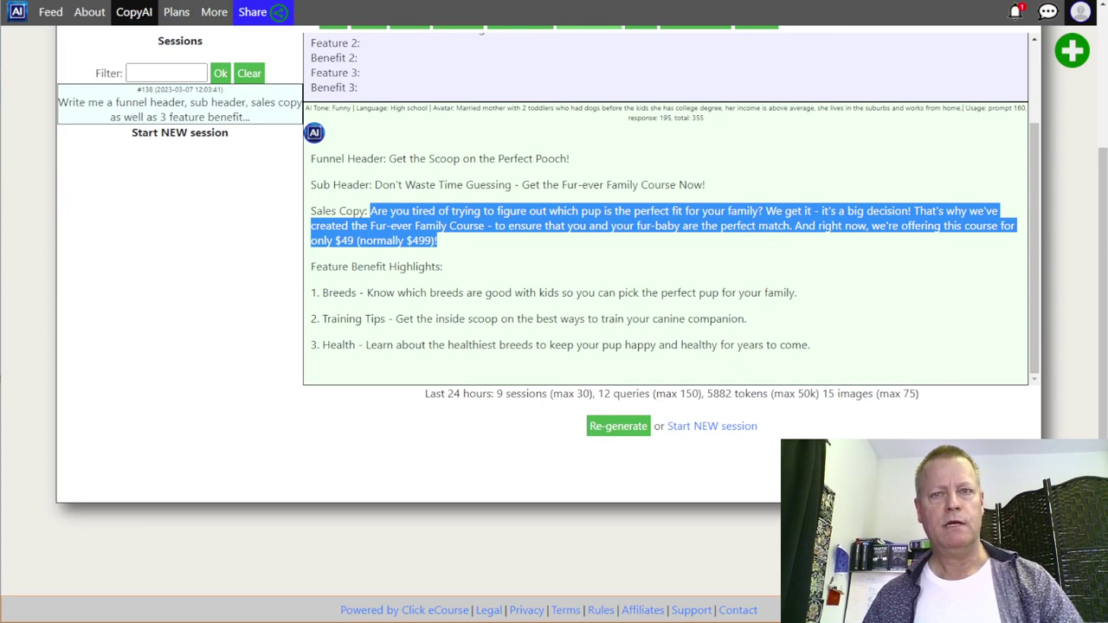
- Paste the AI sales copy into the body block, split into paragraphs at 'That's why' and 'And right now'
{"action": "key", "text": "alt+Tab"}
{"action": "left_click", "coordinate": [790, 355]}
{"action": "left_click", "coordinate": [82, 318]}
{"action": "key", "text": "ctrl+a"}
{"action": "key", "text": "ctrl+v"}
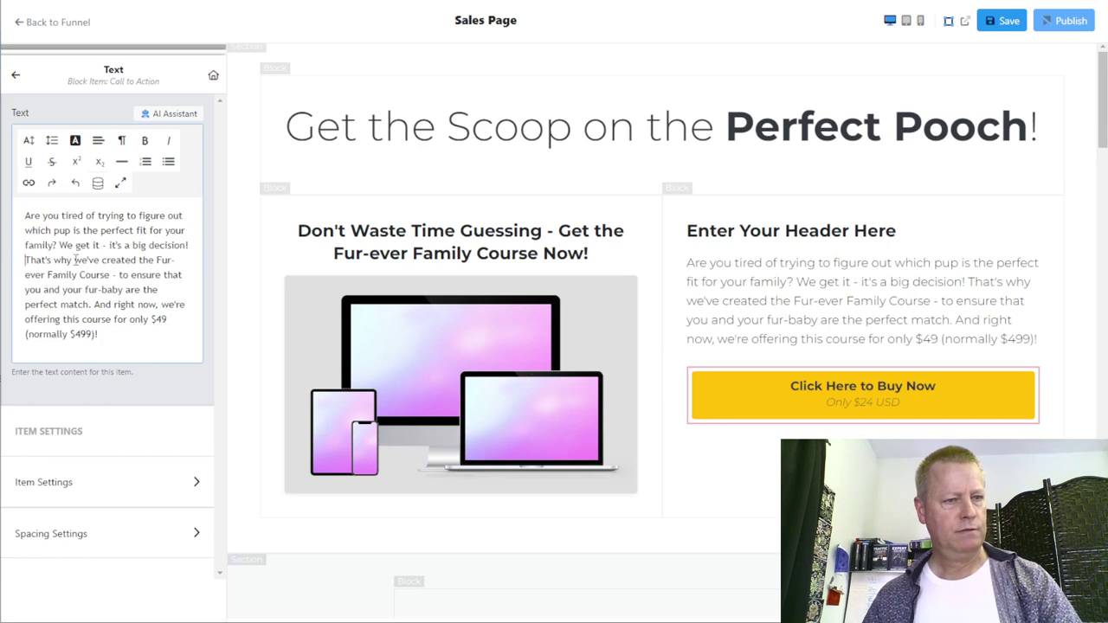
{"action": "key", "text": "Return"}
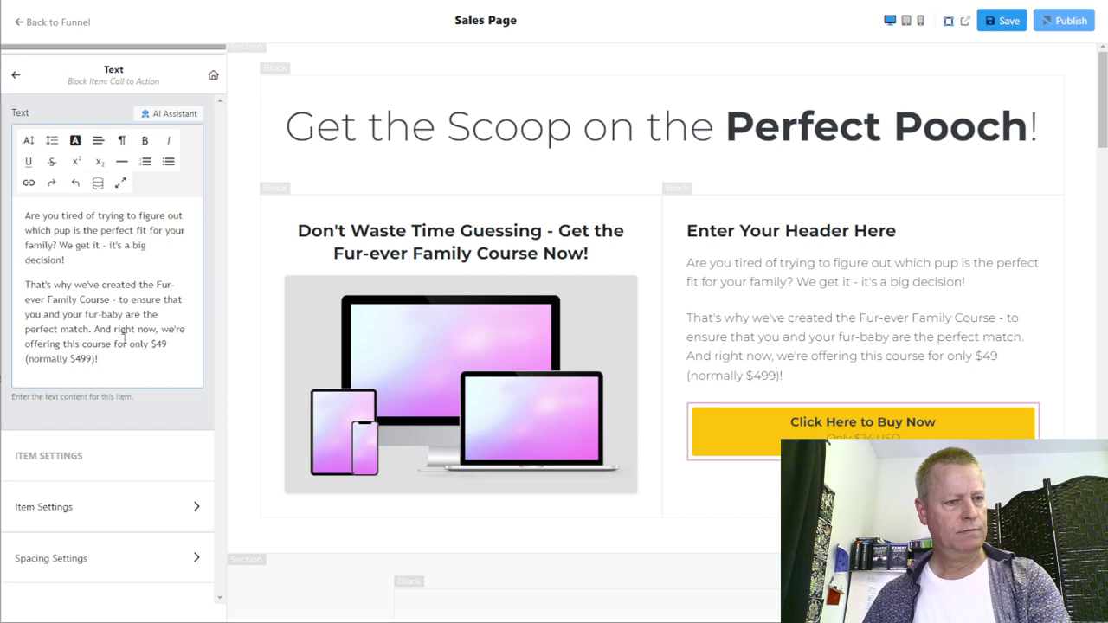
{"action": "left_click", "coordinate": [95, 329]}
{"action": "key", "text": "Return"}
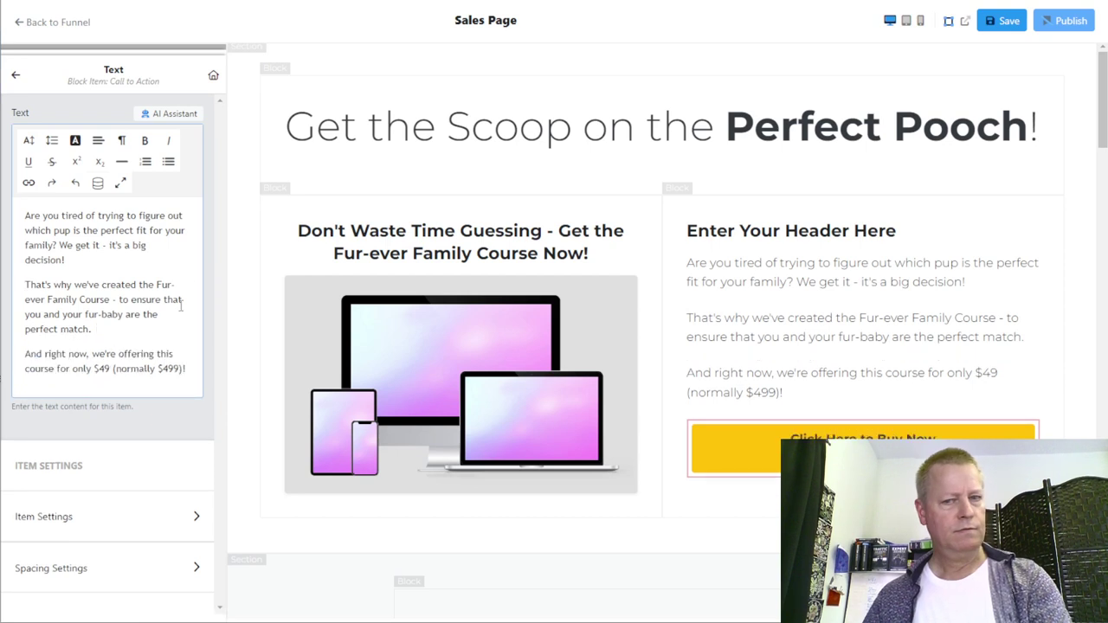
- Change the button's secondary text price from $24 to $49
{"action": "left_click", "coordinate": [827, 440]}
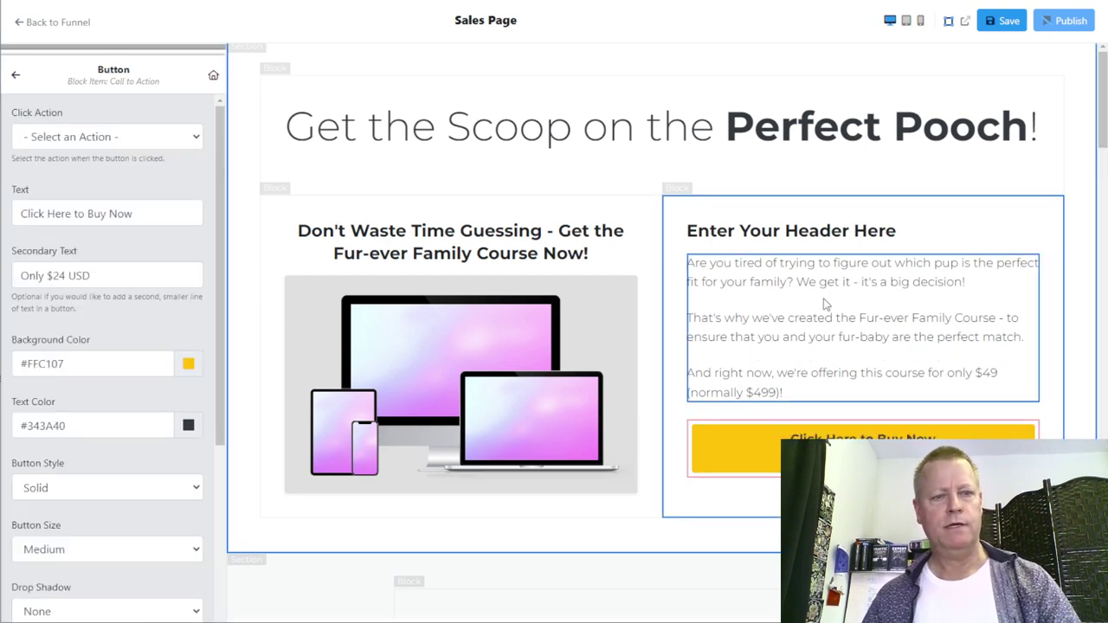
{"action": "left_click_drag", "start_coordinate": [51, 275], "coordinate": [66, 275]}
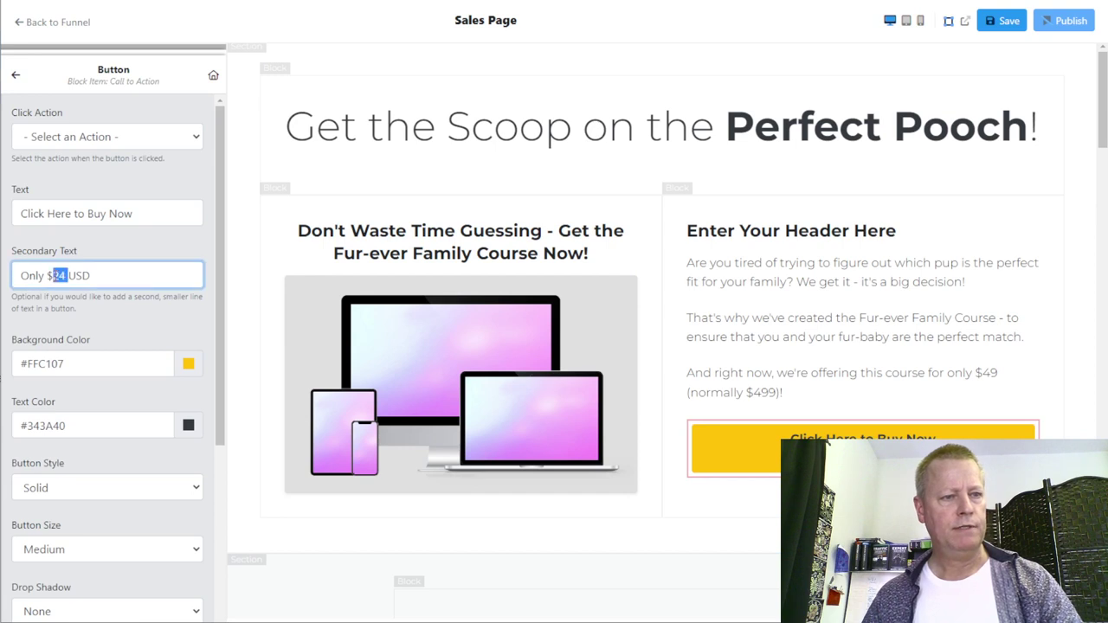
{"action": "type", "text": "49"}
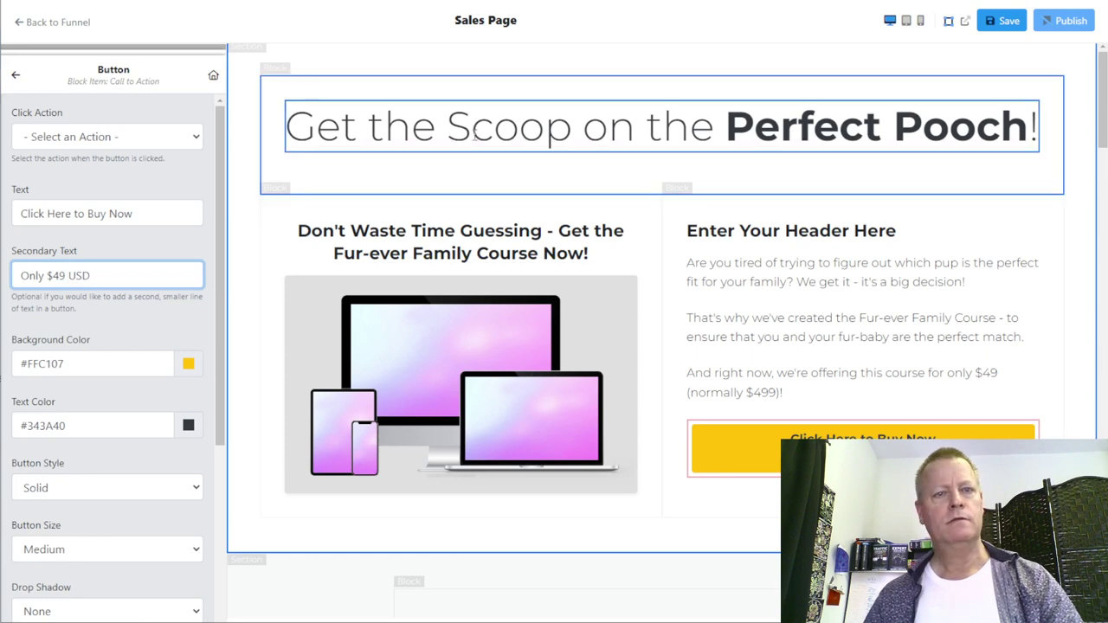
- Replace the right column's 'Enter Your Header Here' heading with the main headline 'Get the Scoop on the Perfect Pooch!'
{"action": "left_click", "coordinate": [779, 232]}
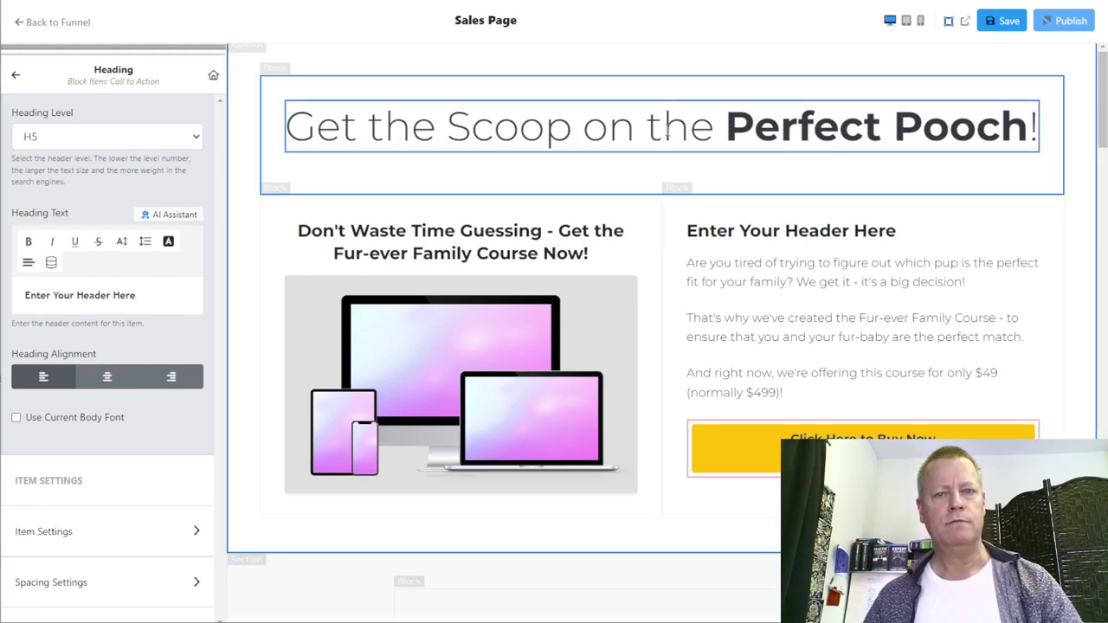
{"action": "left_click", "coordinate": [618, 138]}
{"action": "triple_click", "coordinate": [119, 297]}
{"action": "key", "text": "ctrl+c"}
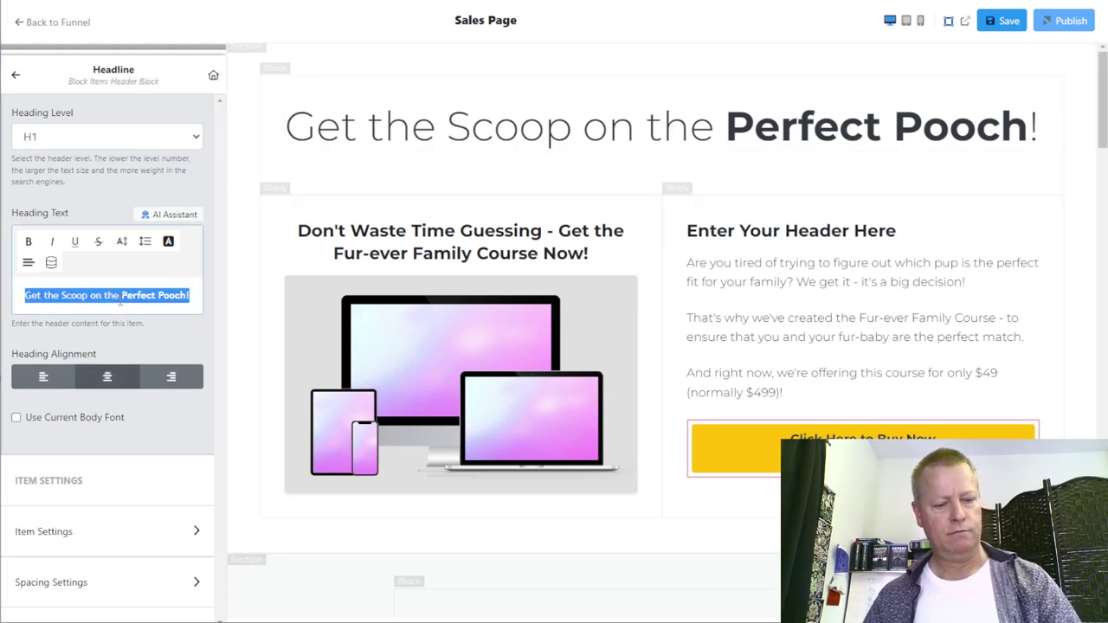
{"action": "left_click", "coordinate": [779, 231]}
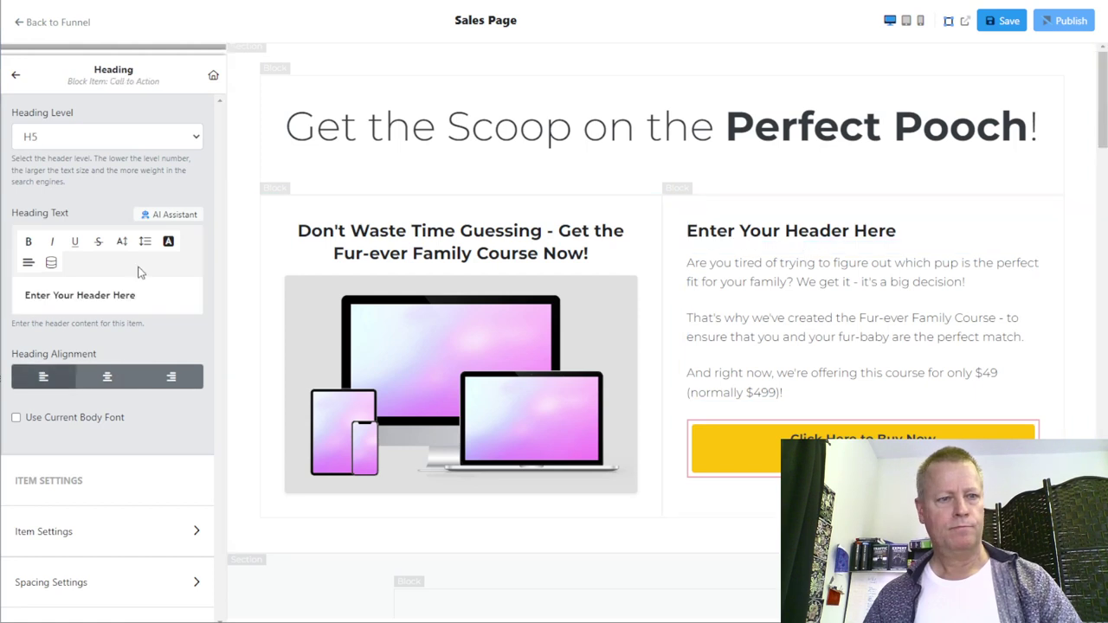
{"action": "left_click_drag", "start_coordinate": [155, 295], "coordinate": [2, 297]}
{"action": "key", "text": "ctrl+v"}
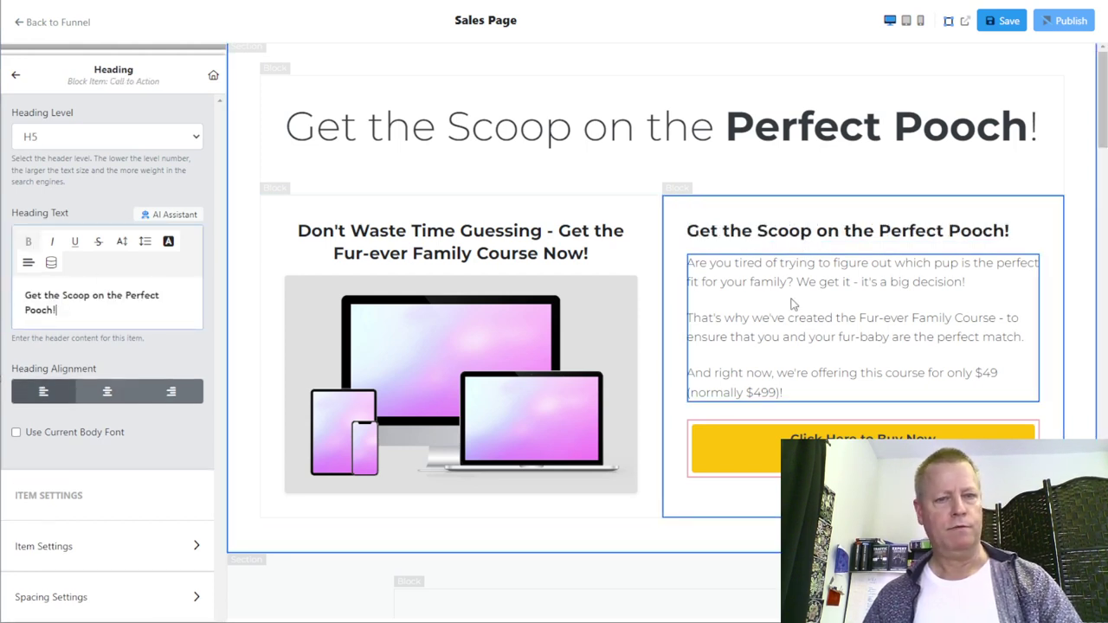
{"action": "left_click", "coordinate": [870, 303]}
{"action": "left_click", "coordinate": [580, 131]}
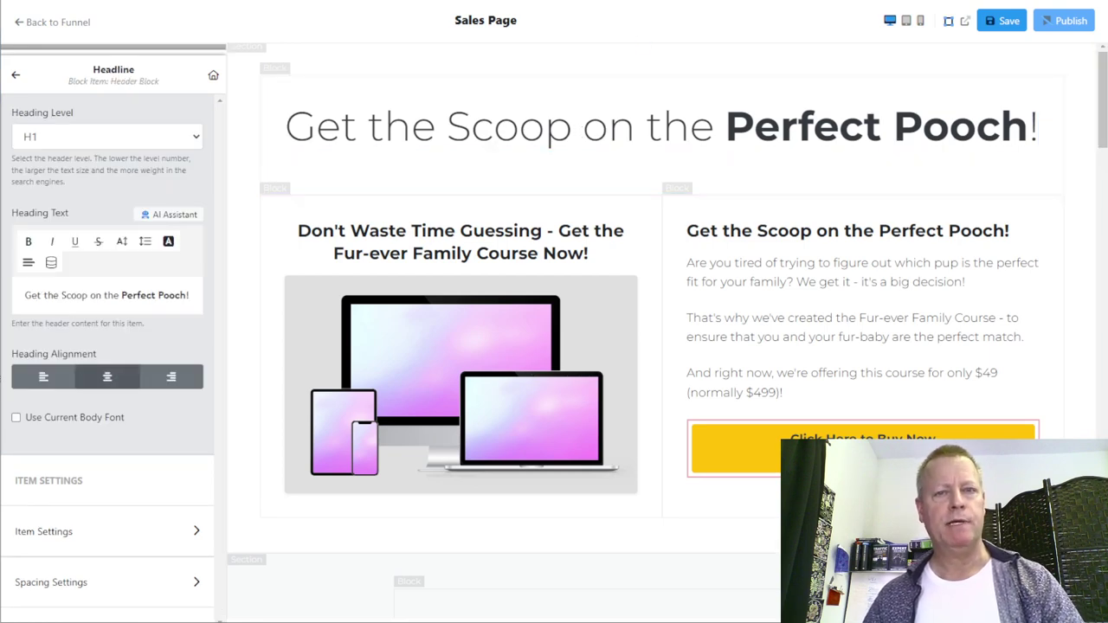
{"action": "left_click", "coordinate": [658, 5]}
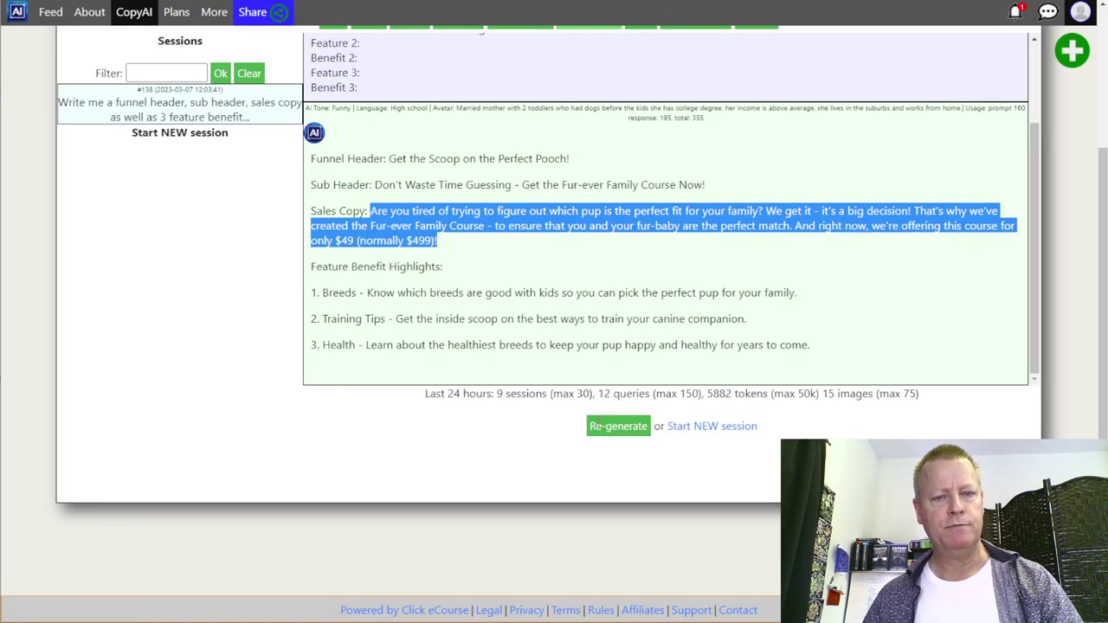
- Regenerate the funnel copy in Clever AI Copy and return to the What You'll Learn list
{"action": "left_click", "coordinate": [618, 426]}
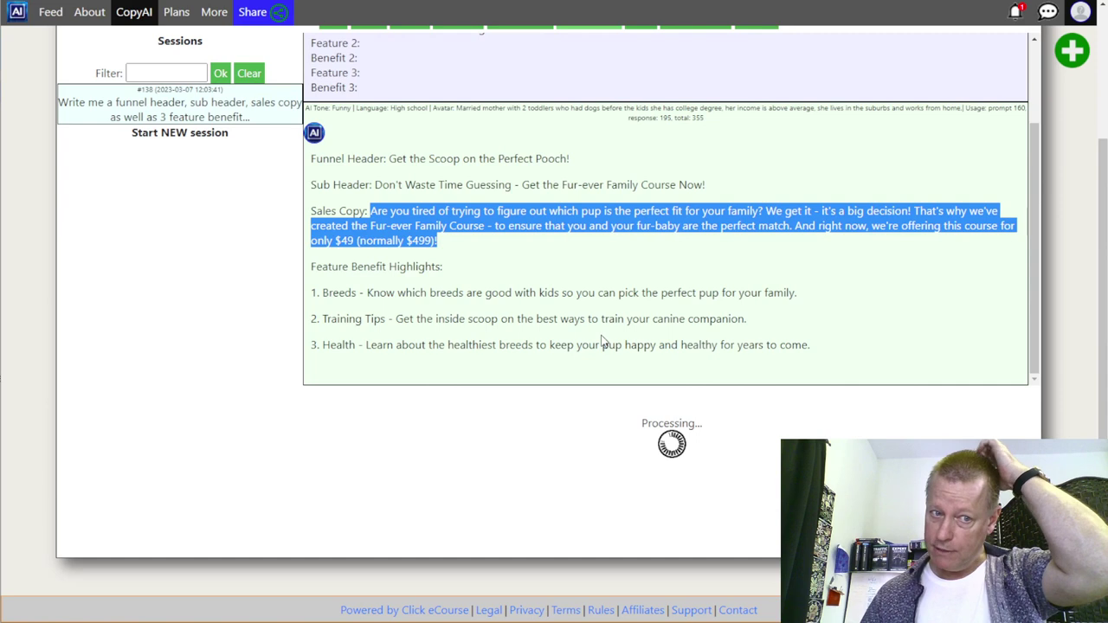
{"action": "left_click", "coordinate": [440, 314]}
{"action": "left_click_drag", "start_coordinate": [323, 293], "coordinate": [794, 293]}
{"action": "key", "text": "ctrl+c"}
{"action": "left_click", "coordinate": [376, 294]}
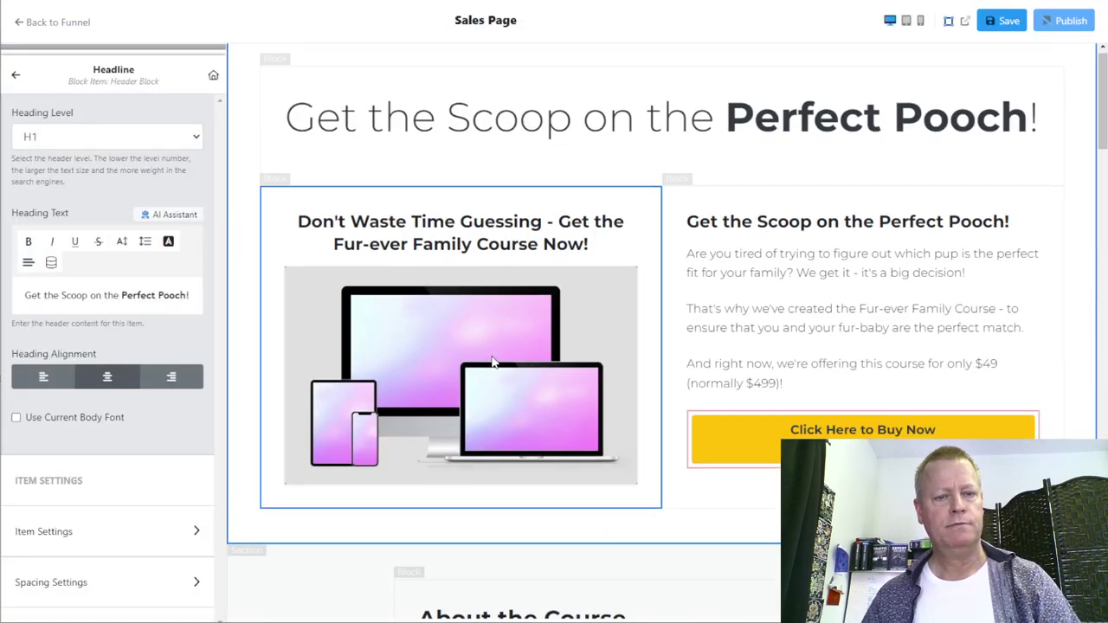
{"action": "scroll", "coordinate": [492, 362], "scroll_direction": "down", "scroll_amount": 10}
{"action": "scroll", "coordinate": [494, 319], "scroll_direction": "up", "scroll_amount": 3}
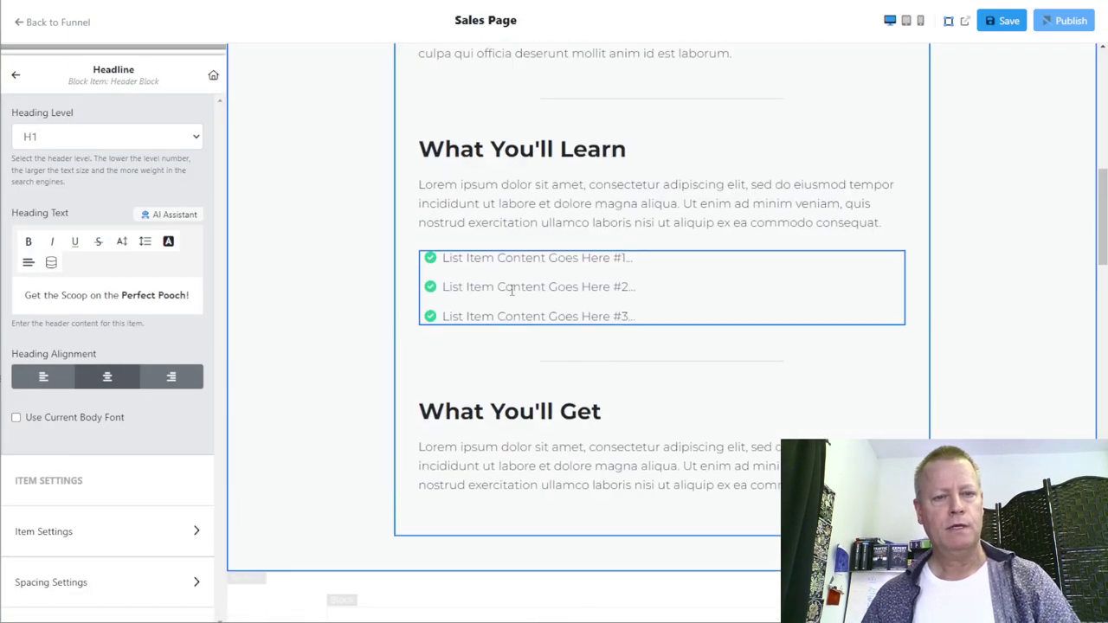
- Paste the Breeds benefit sentence into the first What You'll Learn list item
{"action": "left_click", "coordinate": [511, 290]}
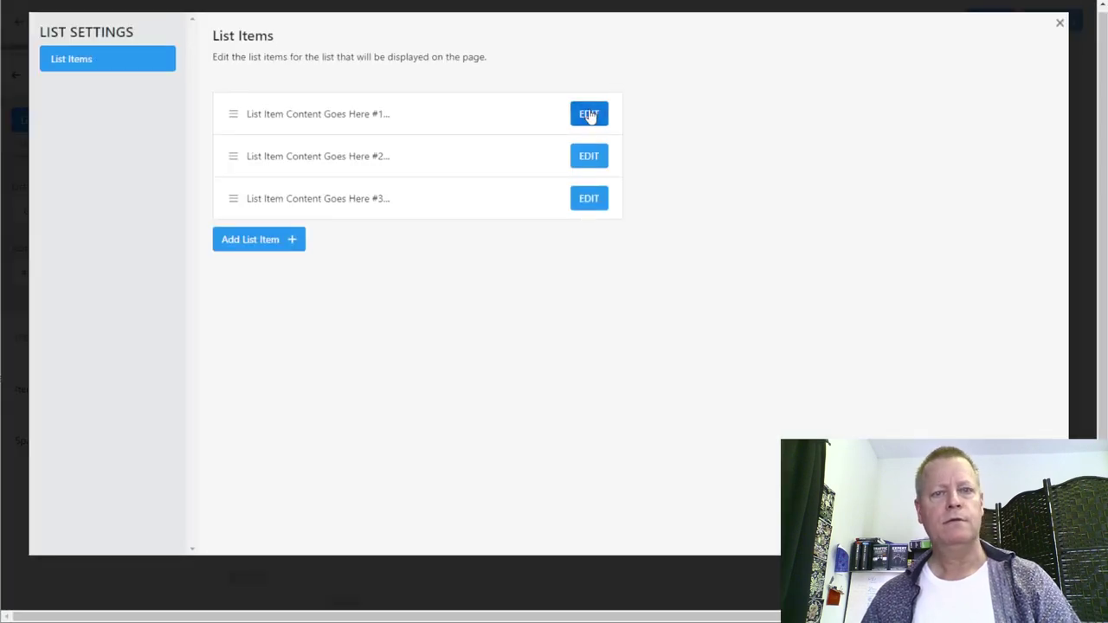
{"action": "left_click", "coordinate": [589, 113]}
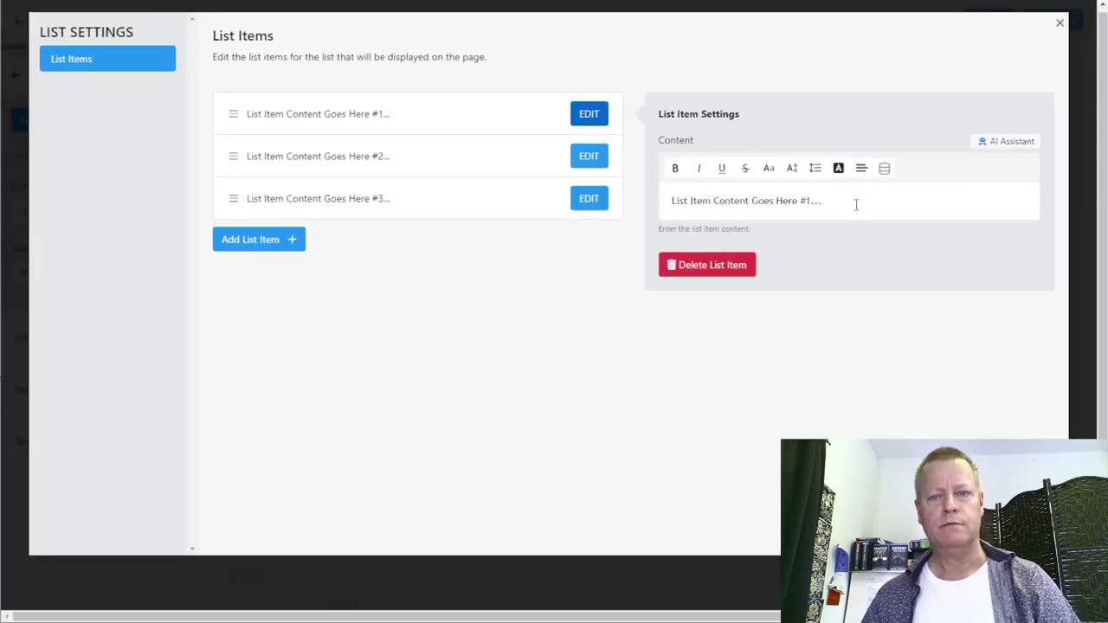
{"action": "left_click_drag", "start_coordinate": [853, 206], "coordinate": [633, 193]}
{"action": "key", "text": "ctrl+v"}
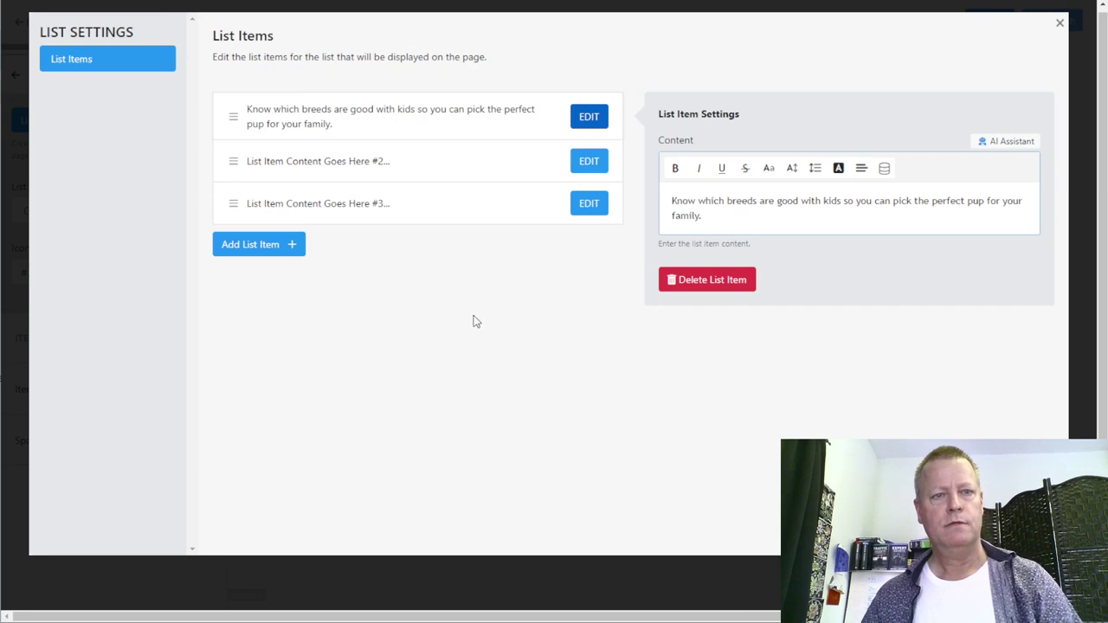
- Copy the Training Tips line from the AI copy into the second list item
{"action": "left_click", "coordinate": [589, 161]}
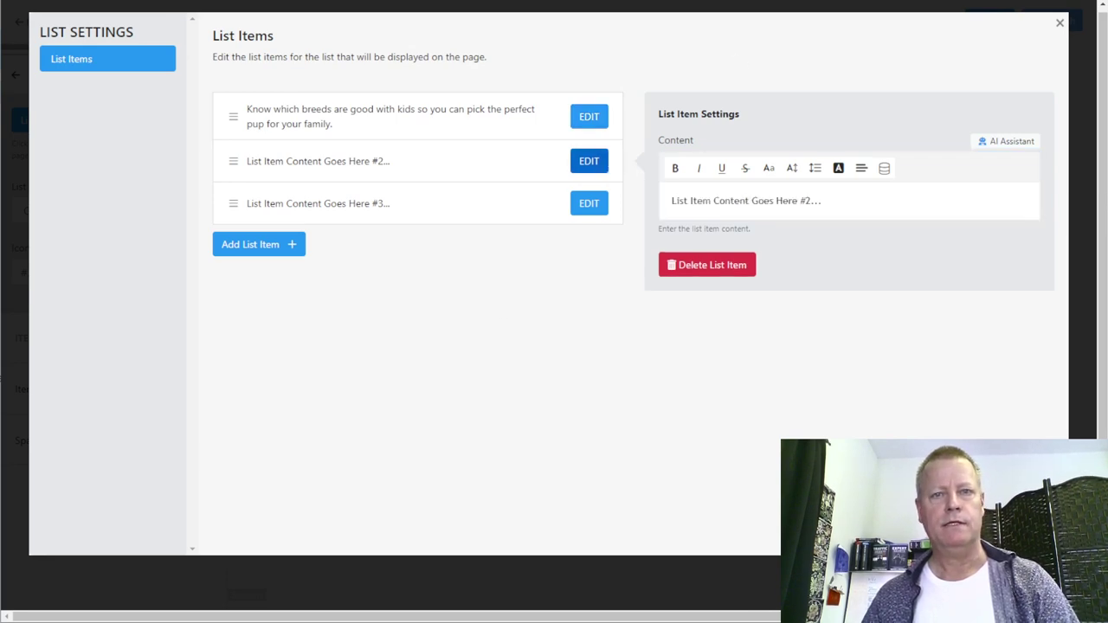
{"action": "key", "text": "alt+Tab"}
{"action": "scroll", "coordinate": [489, 253], "scroll_direction": "down", "scroll_amount": 5}
{"action": "scroll", "coordinate": [489, 253], "scroll_direction": "up", "scroll_amount": 6}
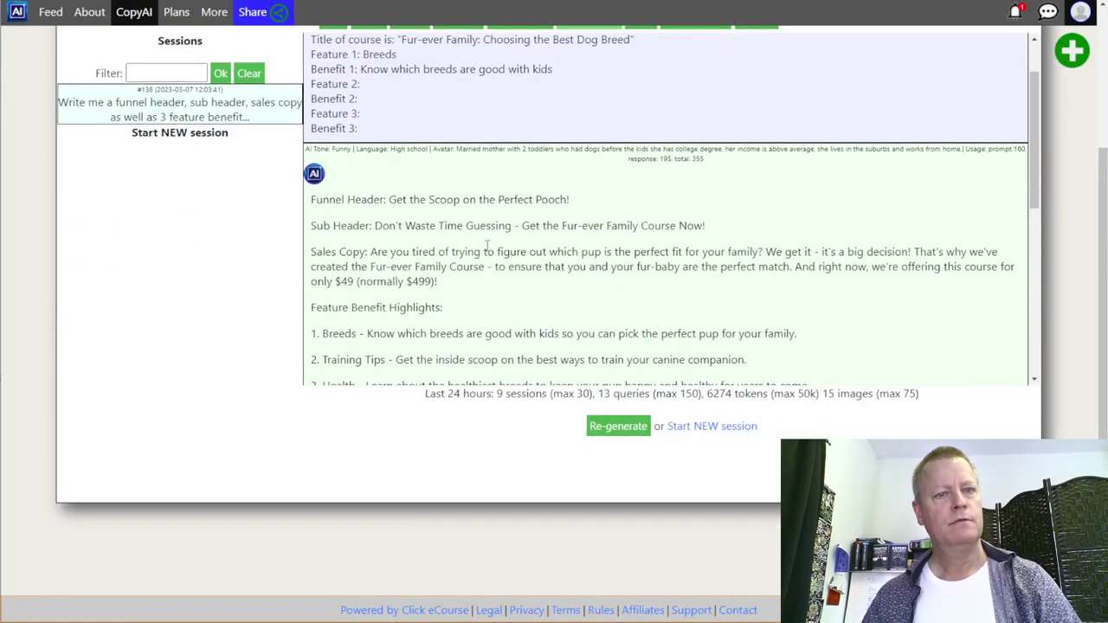
{"action": "scroll", "coordinate": [485, 246], "scroll_direction": "down", "scroll_amount": 4}
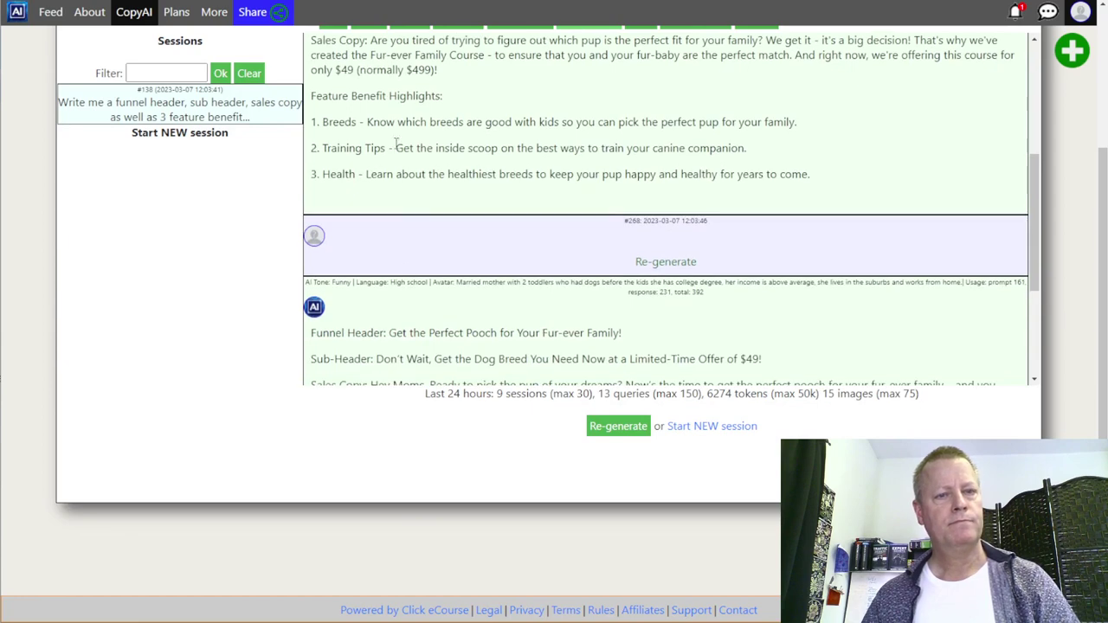
{"action": "triple_click", "coordinate": [323, 147]}
{"action": "left_click", "coordinate": [389, 167]}
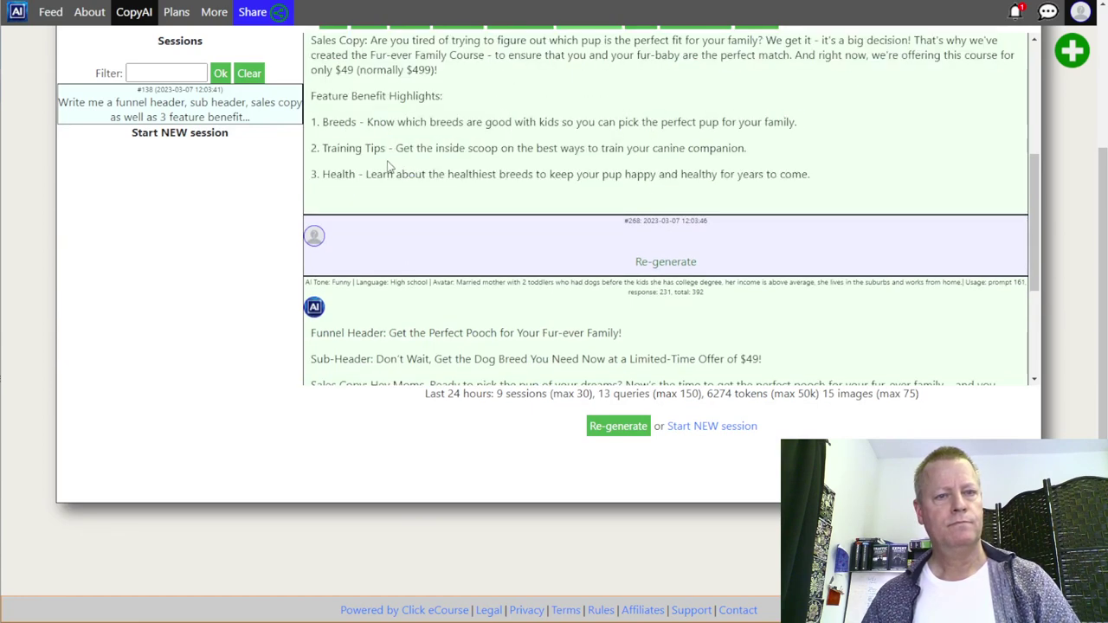
{"action": "mouse_move", "coordinate": [324, 148]}
{"action": "left_mouse_down"}
{"action": "mouse_move", "coordinate": [710, 168]}
{"action": "mouse_move", "coordinate": [750, 152]}
{"action": "left_mouse_up"}
{"action": "key", "text": "ctrl+c"}
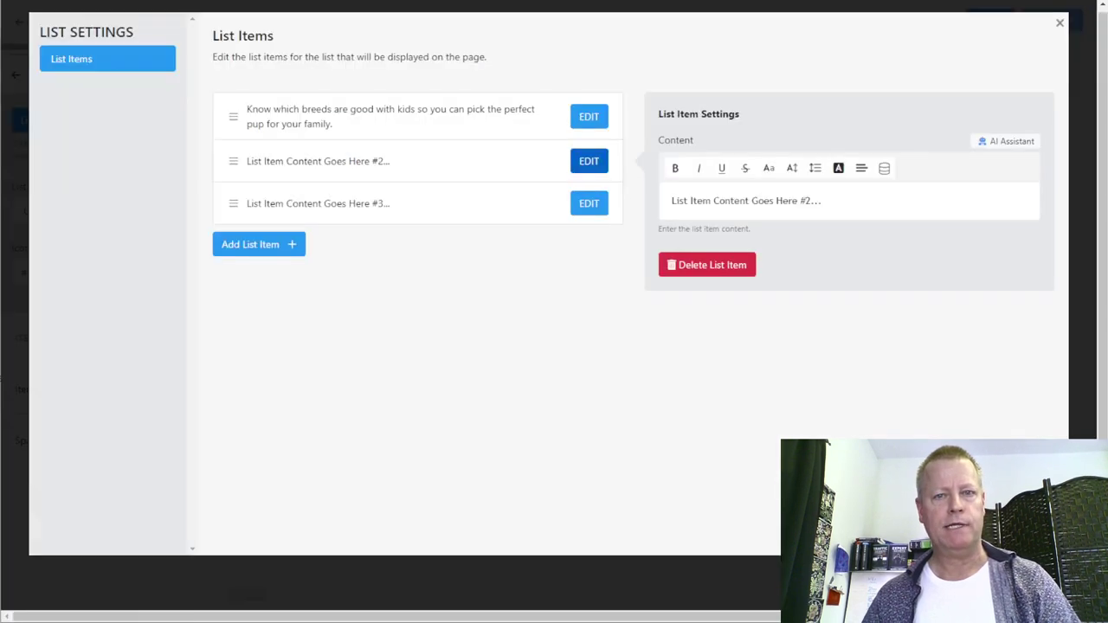
{"action": "left_click", "coordinate": [738, 201]}
{"action": "key", "text": "ctrl+v"}
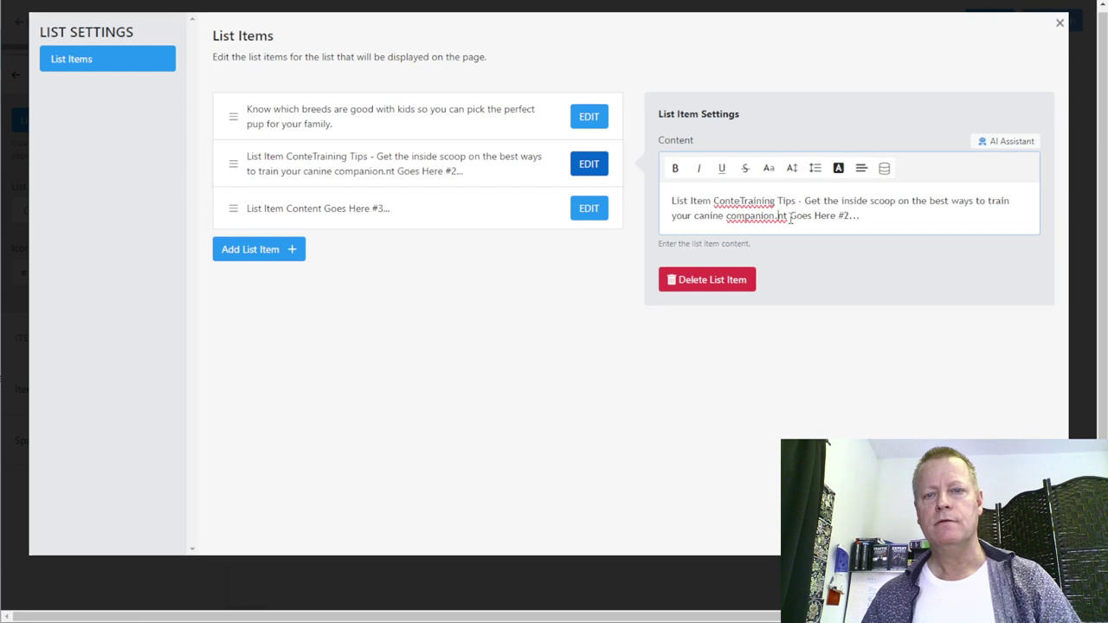
{"action": "key", "text": "ctrl+a"}
{"action": "key", "text": "ctrl+v"}
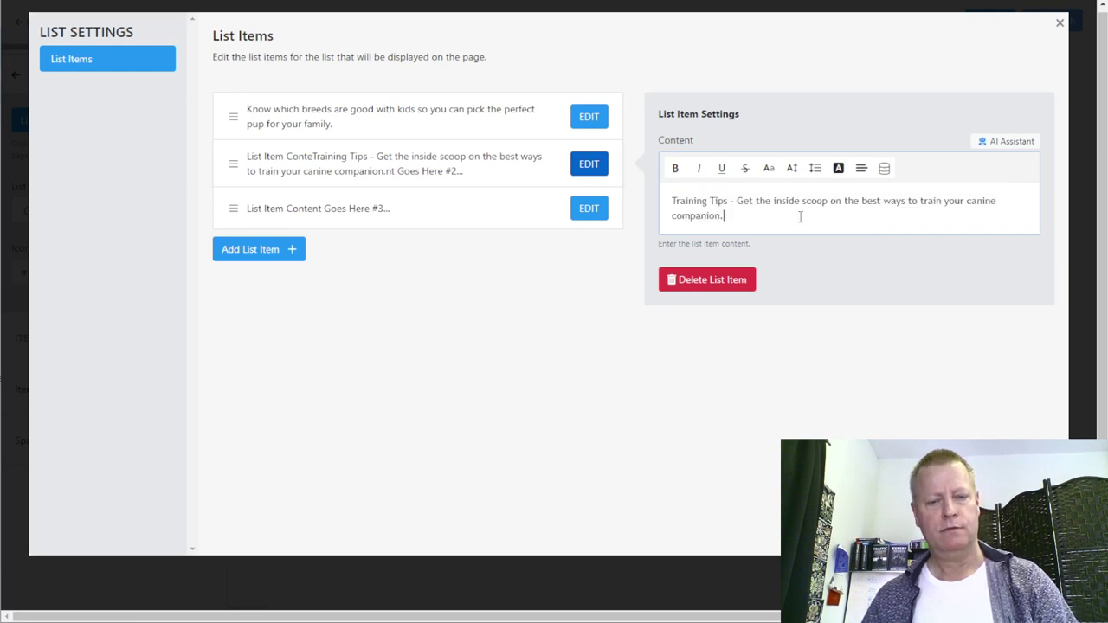
{"action": "left_click", "coordinate": [579, 317]}
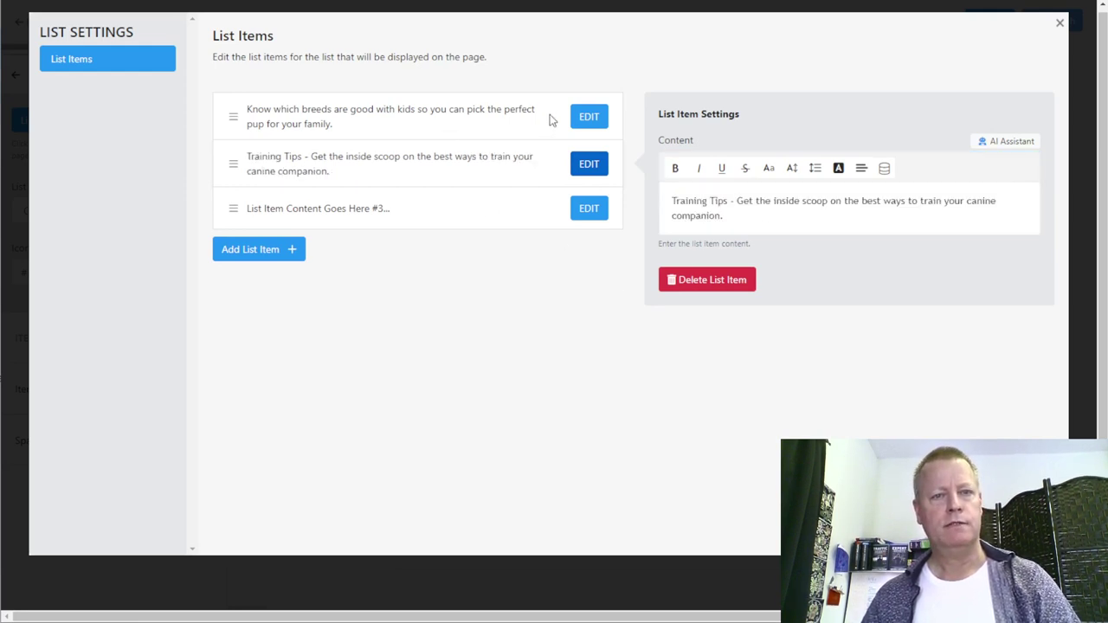
- Prefix the first list item's text with 'Breeds -'
{"action": "left_click", "coordinate": [589, 116]}
{"action": "left_click", "coordinate": [672, 199]}
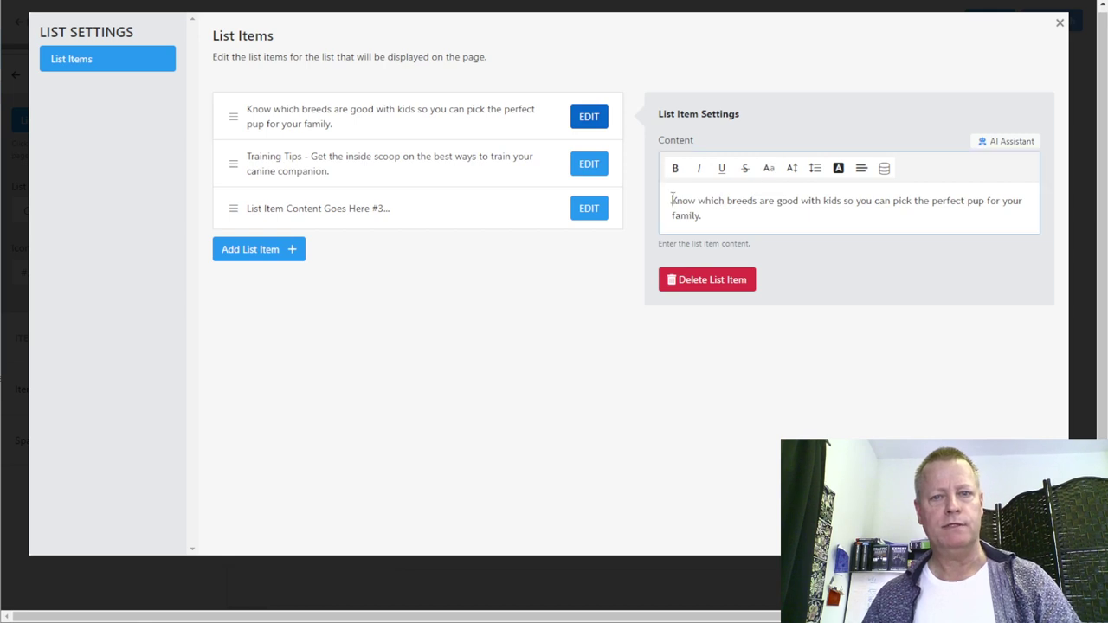
{"action": "type", "text": "Breeds -"}
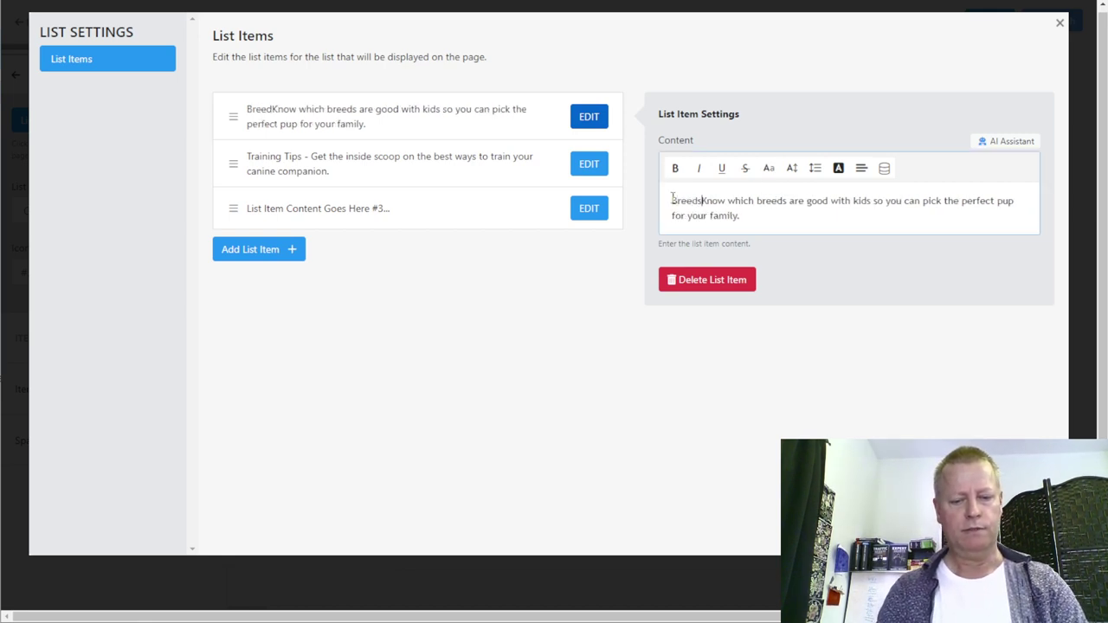
- Copy the Health benefit line from the AI copy into the third list item
{"action": "left_click", "coordinate": [589, 208]}
{"action": "left_click", "coordinate": [724, 200]}
{"action": "key", "text": "alt+Tab"}
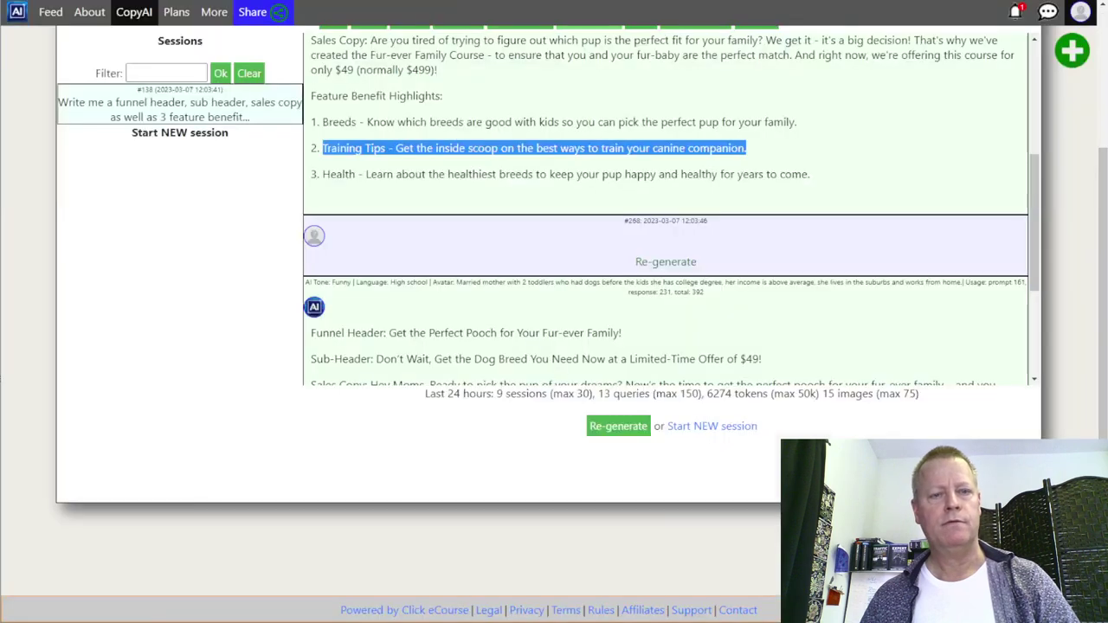
{"action": "left_click_drag", "start_coordinate": [323, 174], "coordinate": [544, 198]}
{"action": "key", "text": "ctrl+c"}
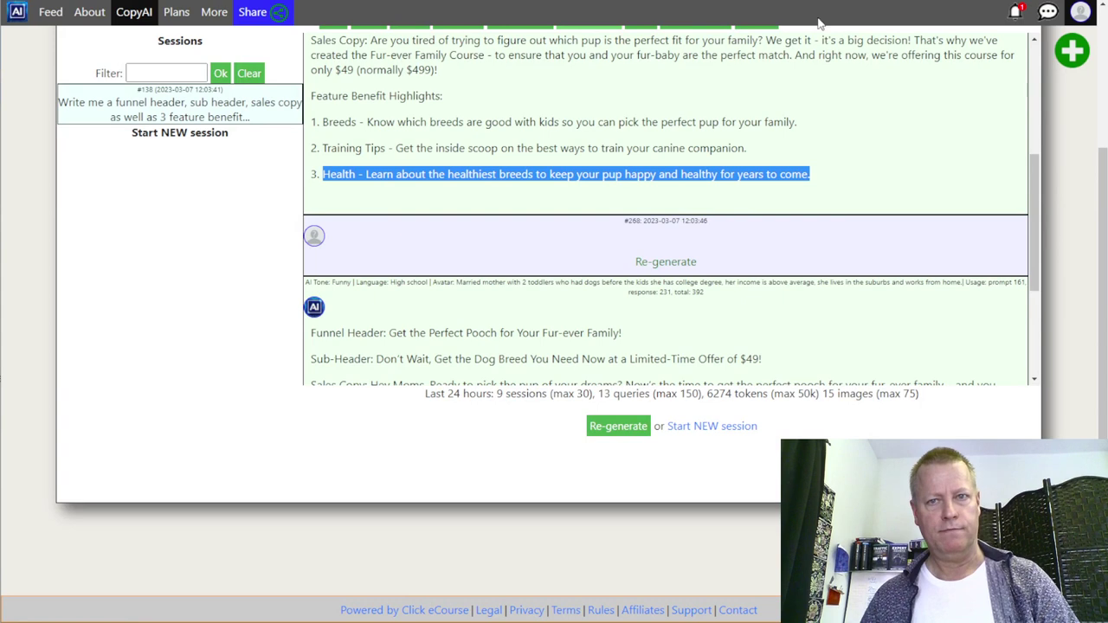
{"action": "key", "text": "alt+Tab"}
{"action": "left_click", "coordinate": [748, 204]}
{"action": "key", "text": "ctrl+a"}
{"action": "key", "text": "ctrl+v"}
{"action": "left_click", "coordinate": [574, 309]}
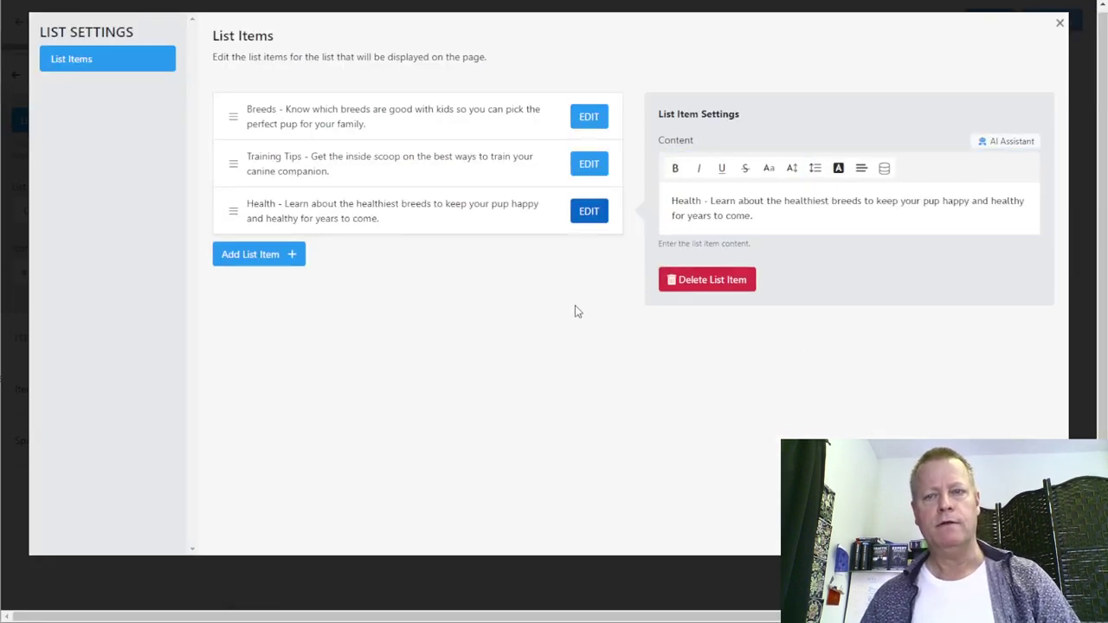
- In Jax AI Assistant, paste the avatar description copied from the funnel copy session's options
{"action": "left_click", "coordinate": [1005, 147]}
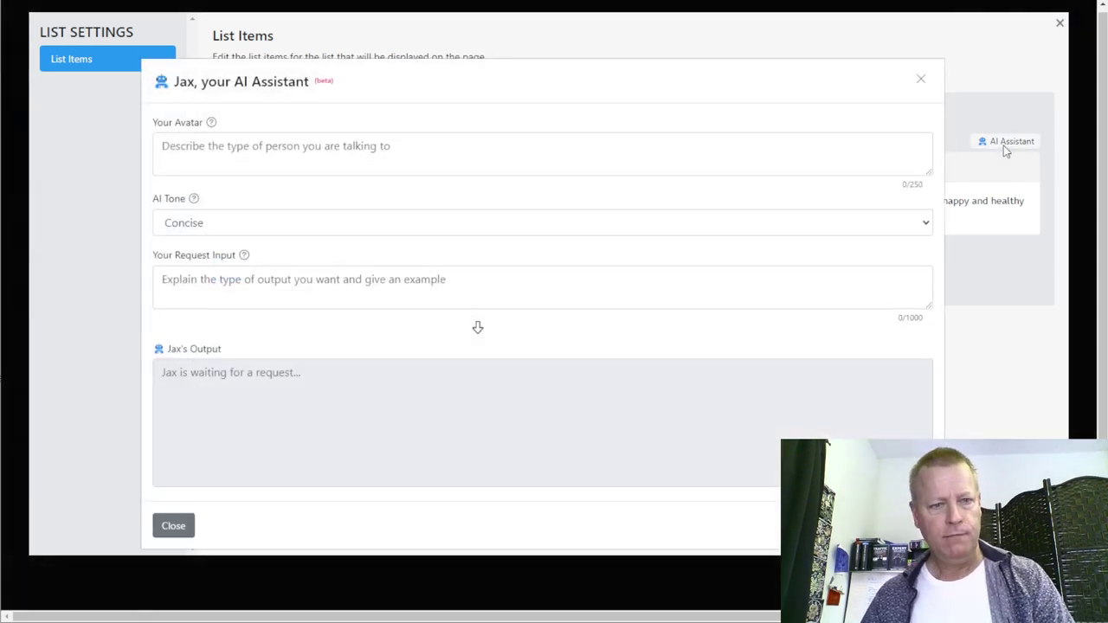
{"action": "left_click", "coordinate": [206, 146]}
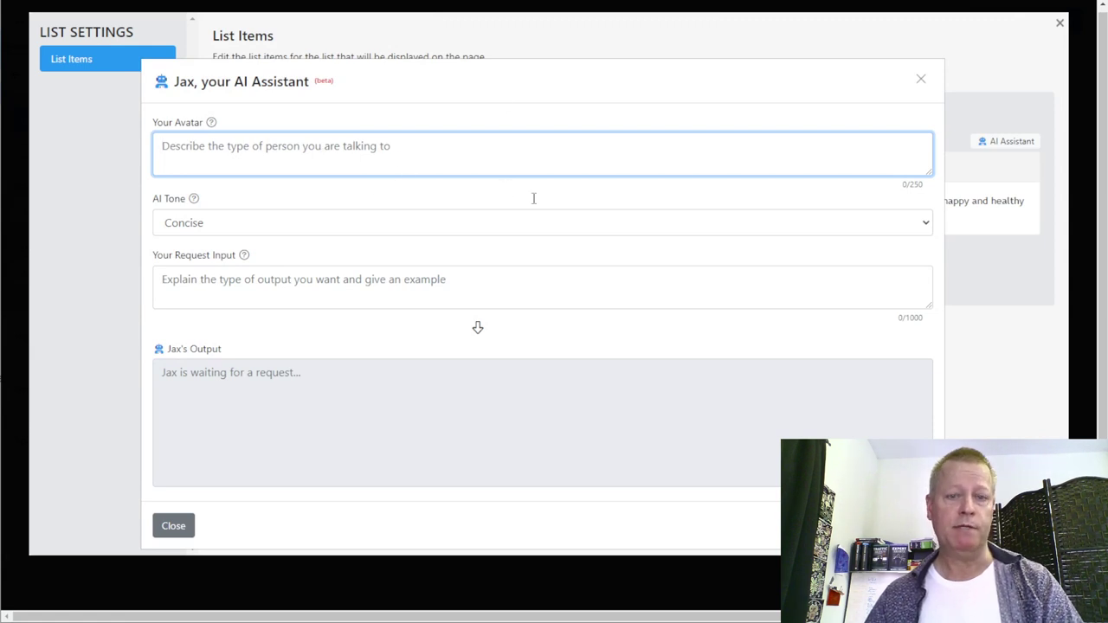
{"action": "key", "text": "alt+Tab"}
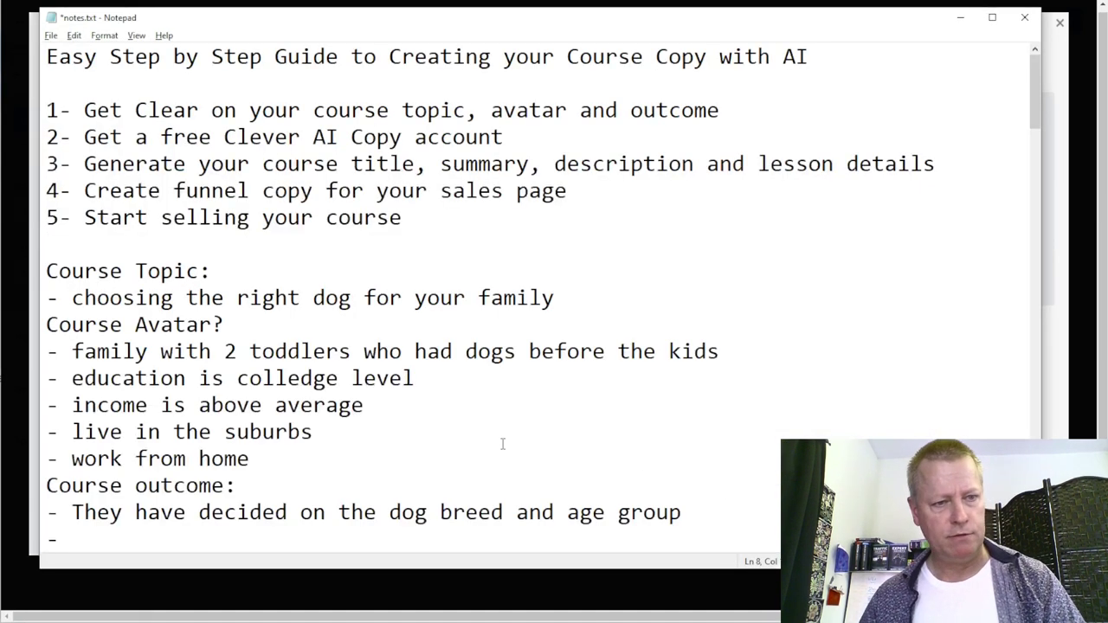
{"action": "scroll", "coordinate": [111, 332], "scroll_direction": "down", "scroll_amount": 1}
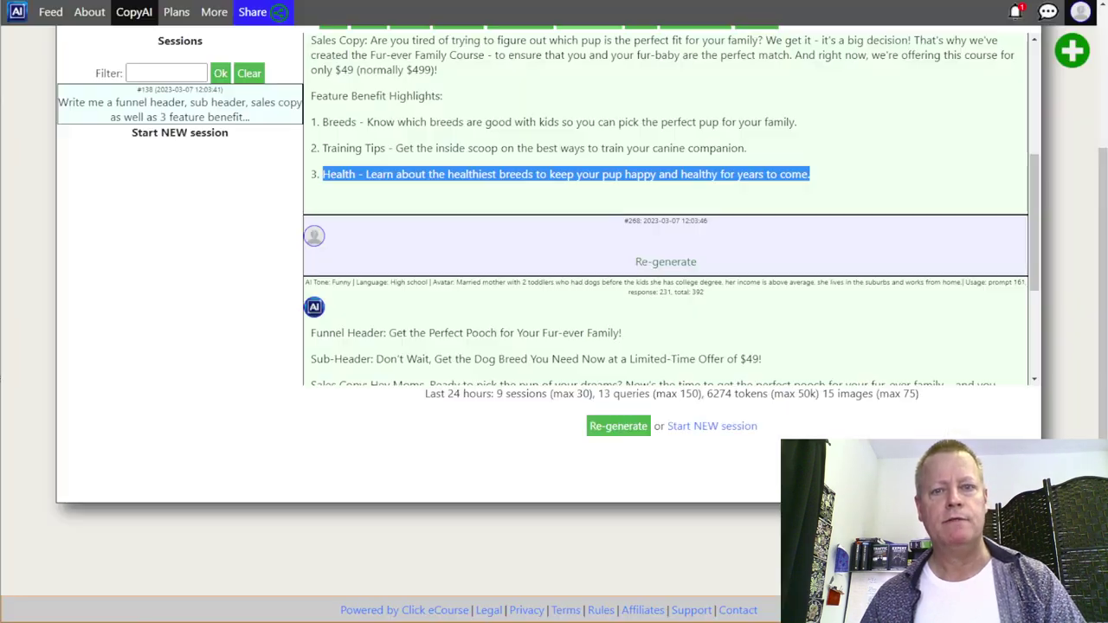
{"action": "scroll", "coordinate": [852, 160], "scroll_direction": "up", "scroll_amount": 3}
{"action": "scroll", "coordinate": [833, 95], "scroll_direction": "up", "scroll_amount": 2}
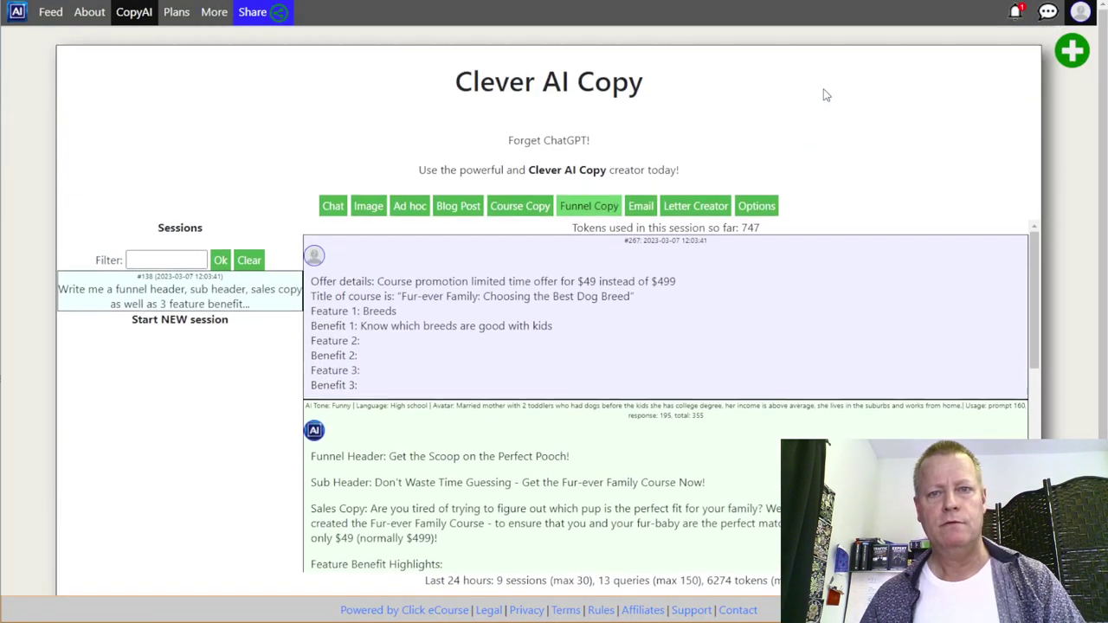
{"action": "left_click", "coordinate": [758, 205]}
{"action": "left_click", "coordinate": [635, 327]}
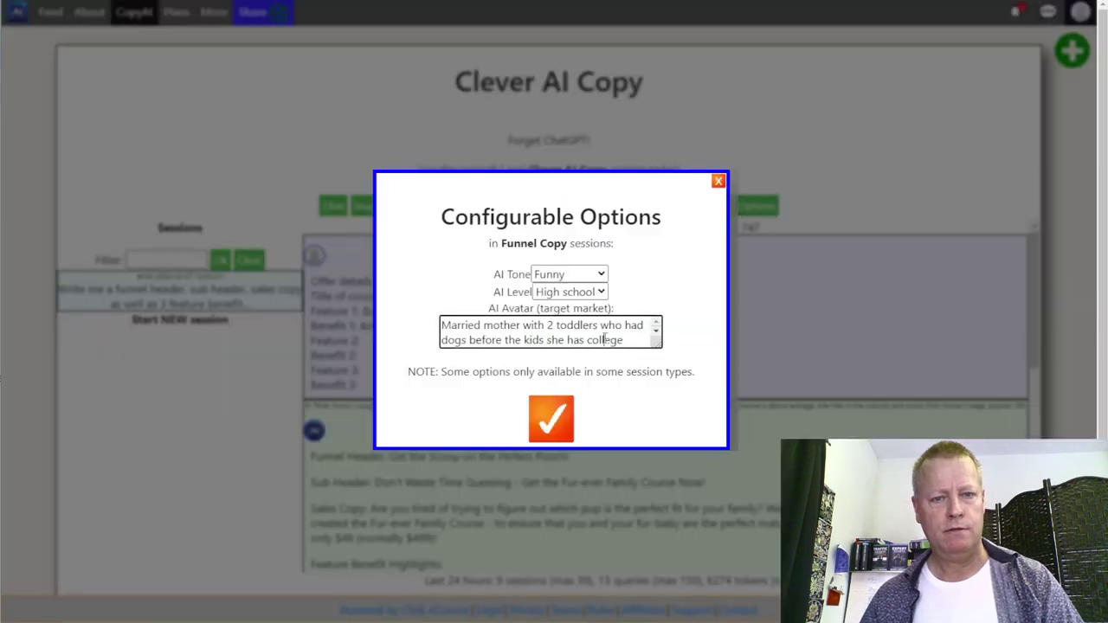
{"action": "key", "text": "ctrl+a"}
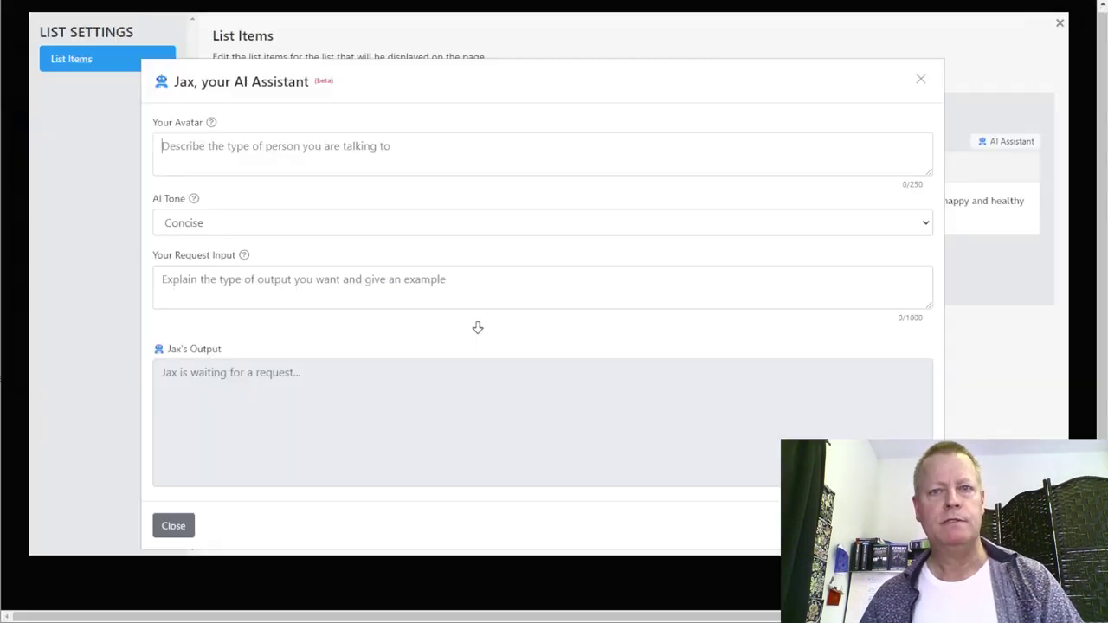
{"action": "left_click", "coordinate": [395, 157]}
{"action": "type", "text": "Married mother with 2 toddlers who had dogs before the kids she has college degree, her income is above average, she lives in the suburbs and works from home."}
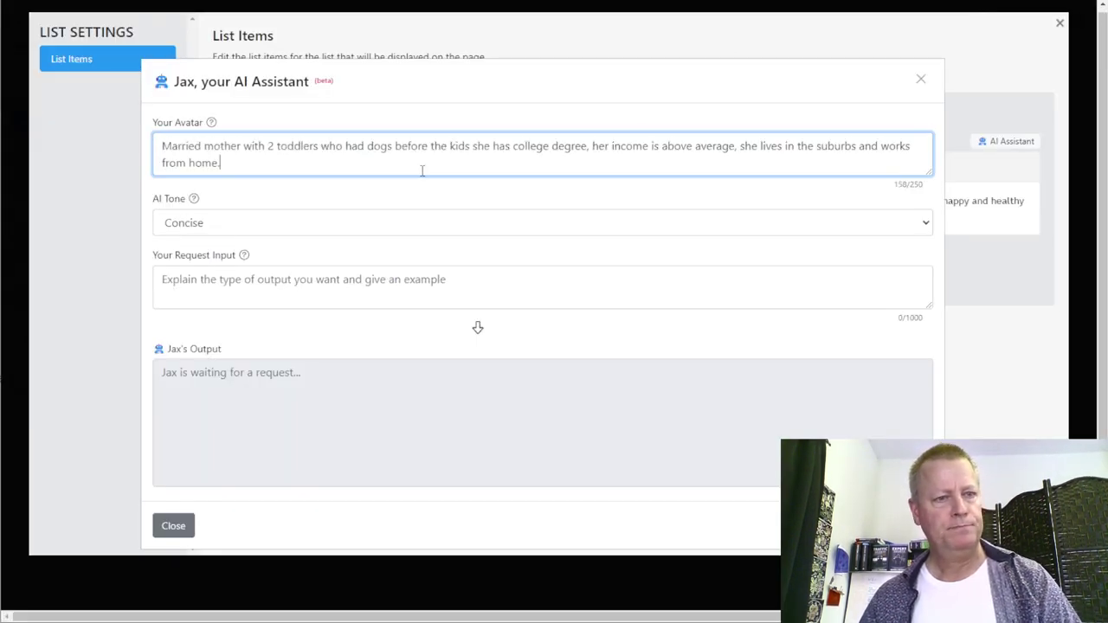
- With Funny tone, request 'a bullet item for puppy choice in a family' and copy the result
{"action": "left_click", "coordinate": [218, 225]}
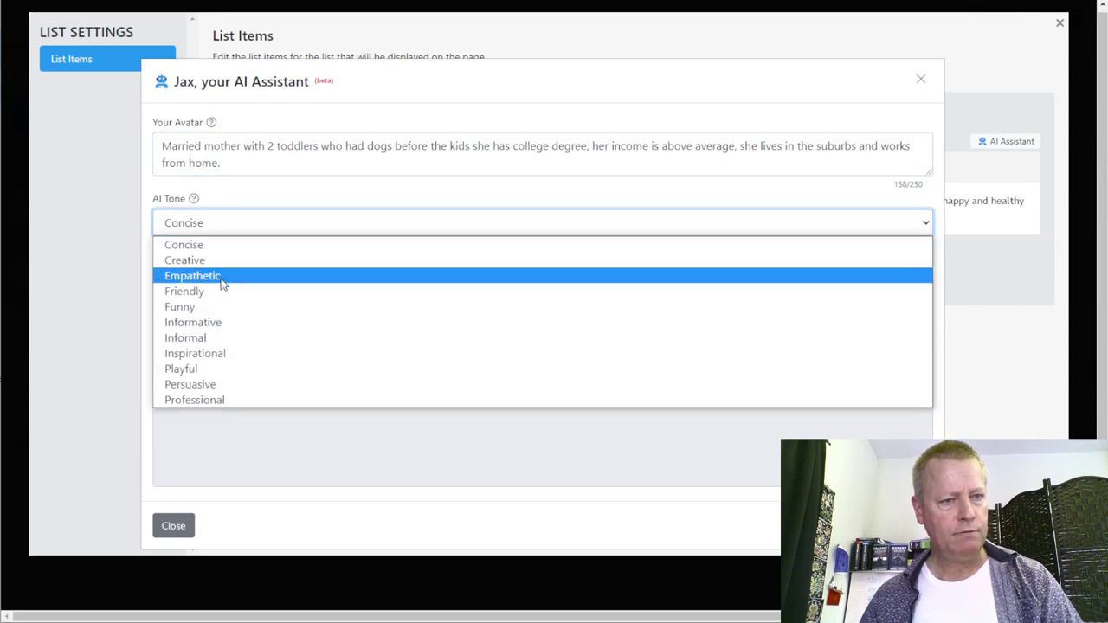
{"action": "left_click", "coordinate": [208, 308]}
{"action": "left_click", "coordinate": [244, 291]}
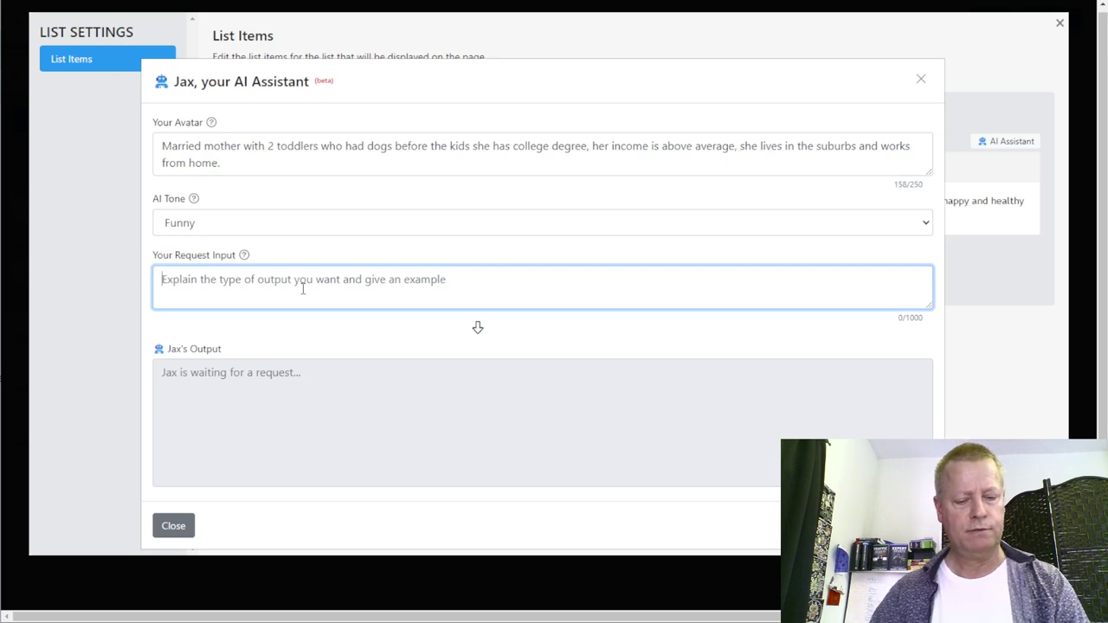
{"action": "type", "text": "genere the"}
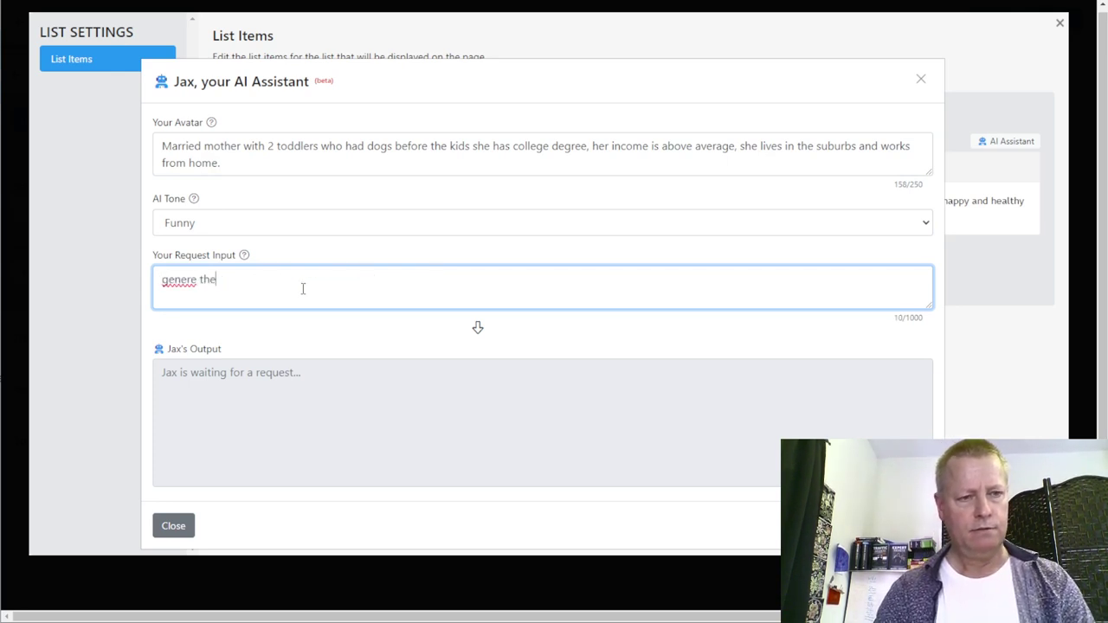
{"action": "key", "text": "BackSpace"}
{"action": "key", "text": "BackSpace"}
{"action": "key", "text": "BackSpace"}
{"action": "key", "text": "BackSpace"}
{"action": "key", "text": "BackSpace"}
{"action": "key", "text": "BackSpace"}
{"action": "key", "text": "BackSpace"}
{"action": "key", "text": "BackSpace"}
{"action": "key", "text": "BackSpace"}
{"action": "key", "text": "BackSpace"}
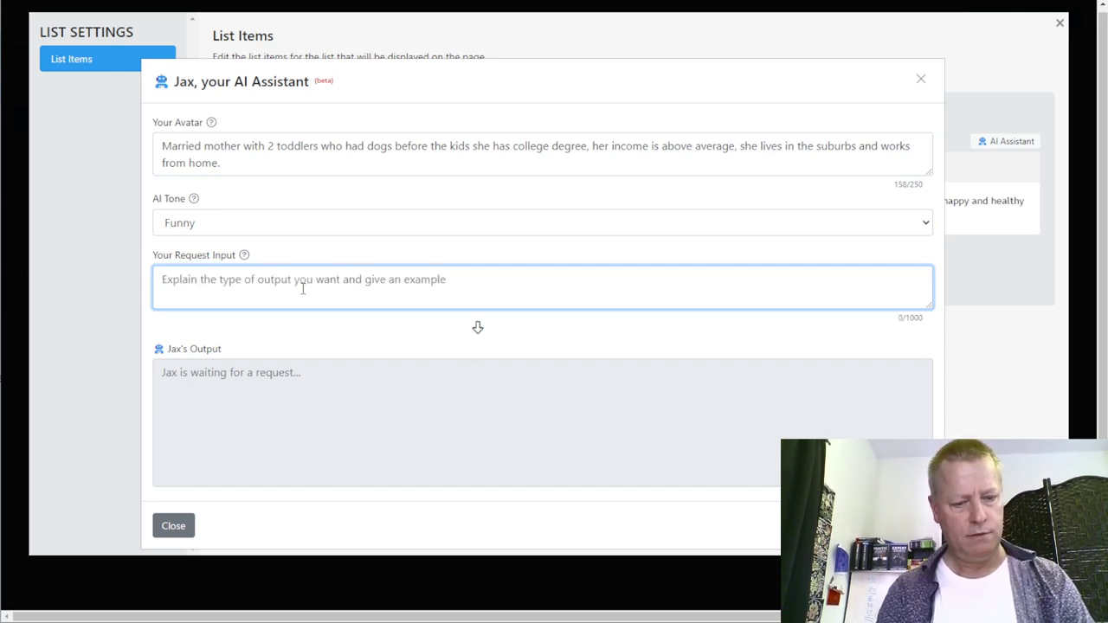
{"action": "type", "text": "give"}
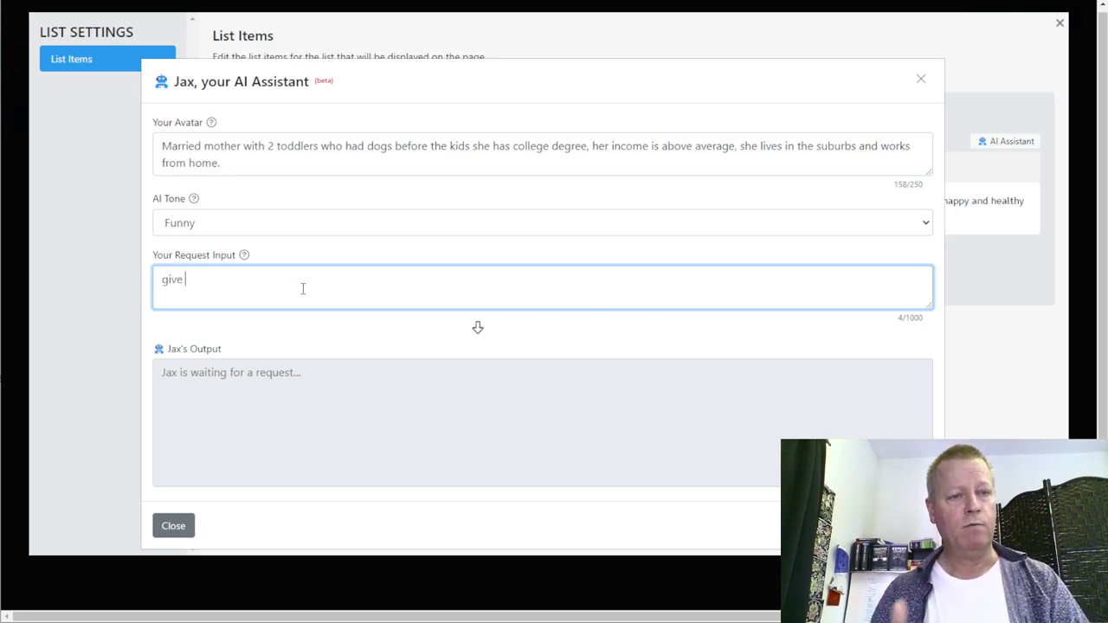
{"action": "type", "text": " me a bullet"}
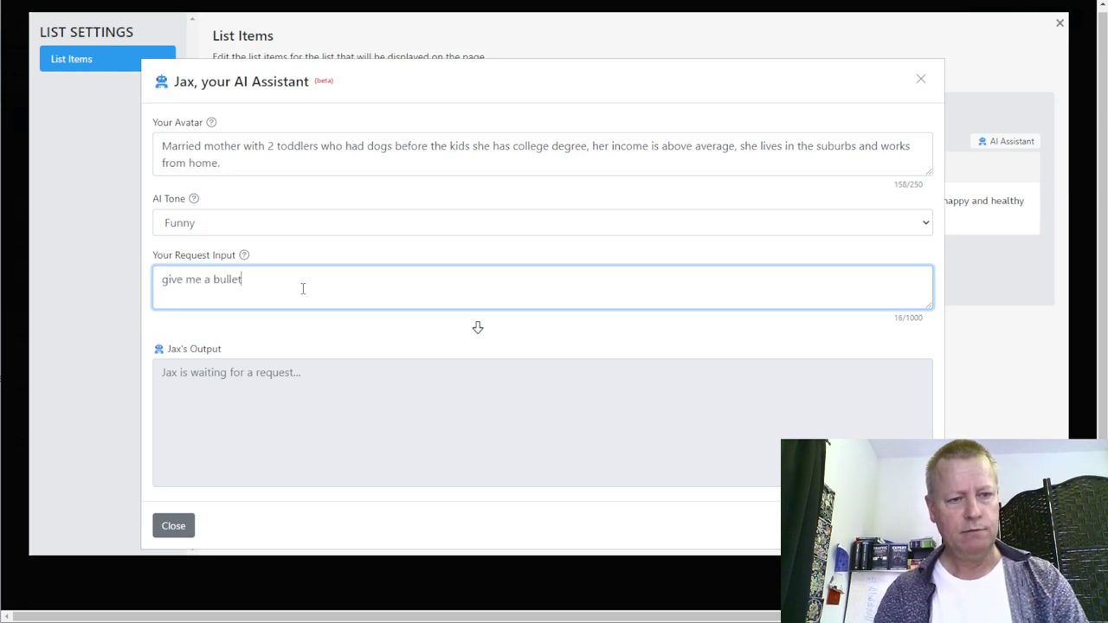
{"action": "type", "text": " item for"}
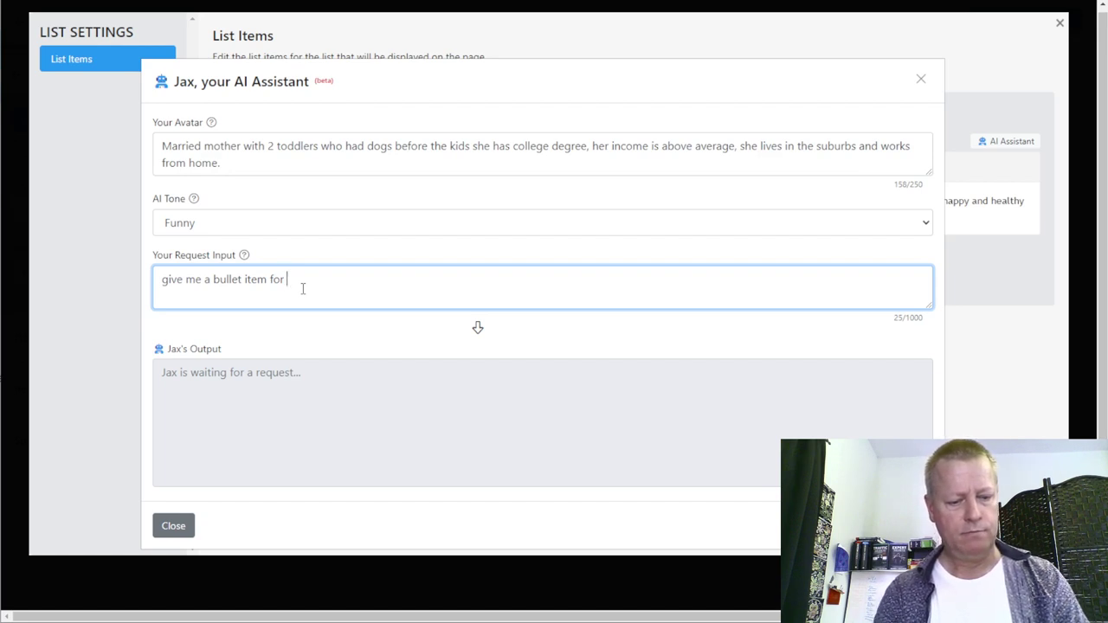
{"action": "type", "text": "pu"}
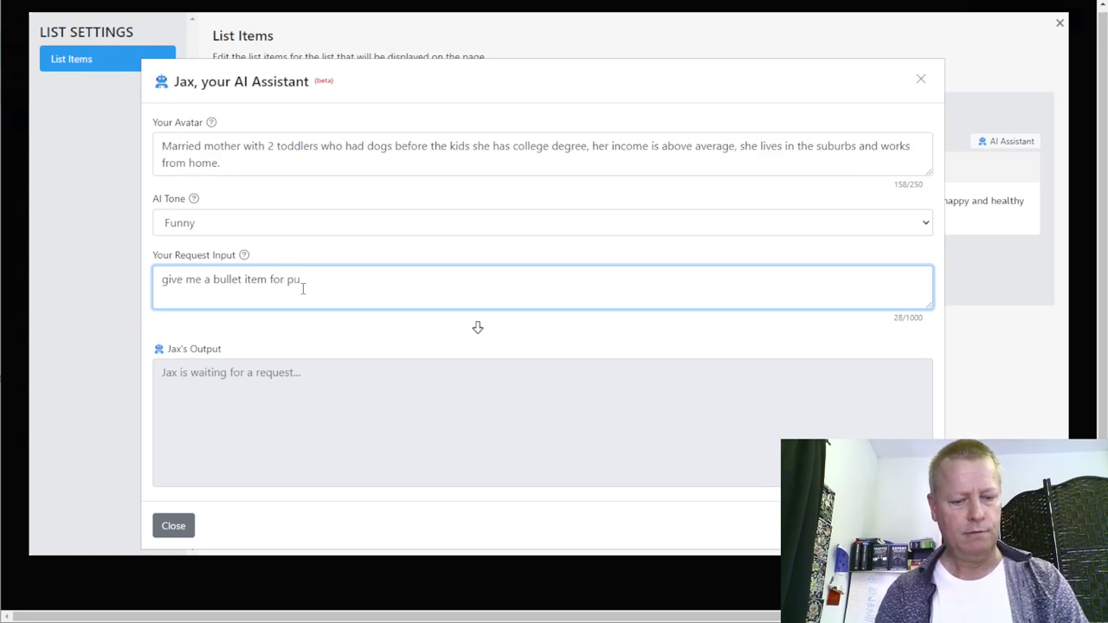
{"action": "type", "text": "ppe choice"}
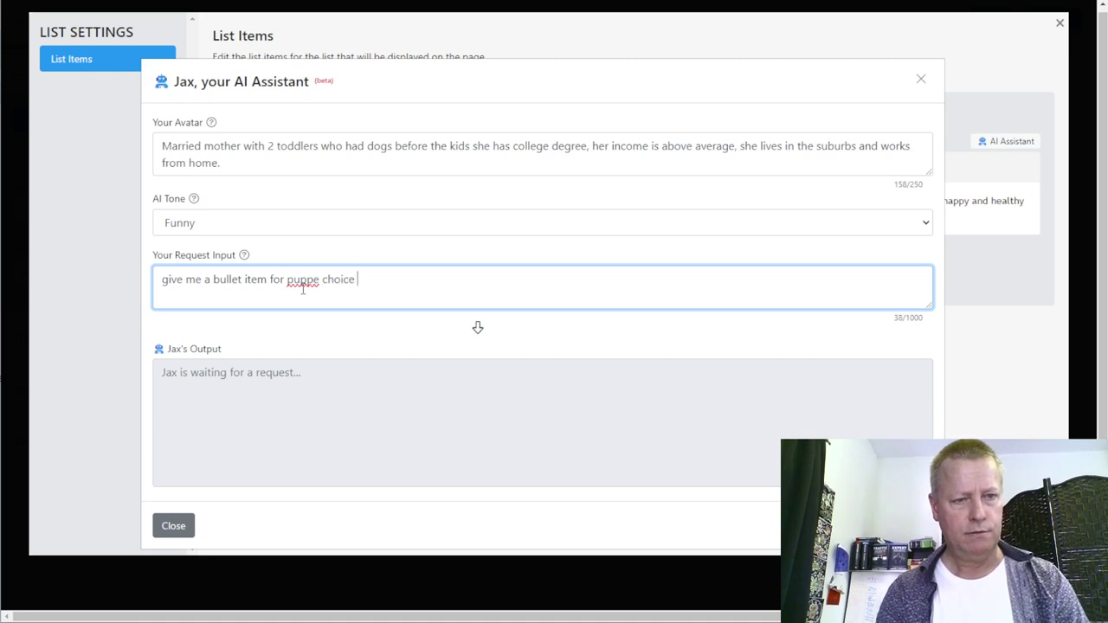
{"action": "key", "text": "BackSpace"}
{"action": "key", "text": "BackSpace"}
{"action": "key", "text": "BackSpace"}
{"action": "key", "text": "BackSpace"}
{"action": "key", "text": "BackSpace"}
{"action": "key", "text": "BackSpace"}
{"action": "key", "text": "BackSpace"}
{"action": "key", "text": "BackSpace"}
{"action": "type", "text": "y"}
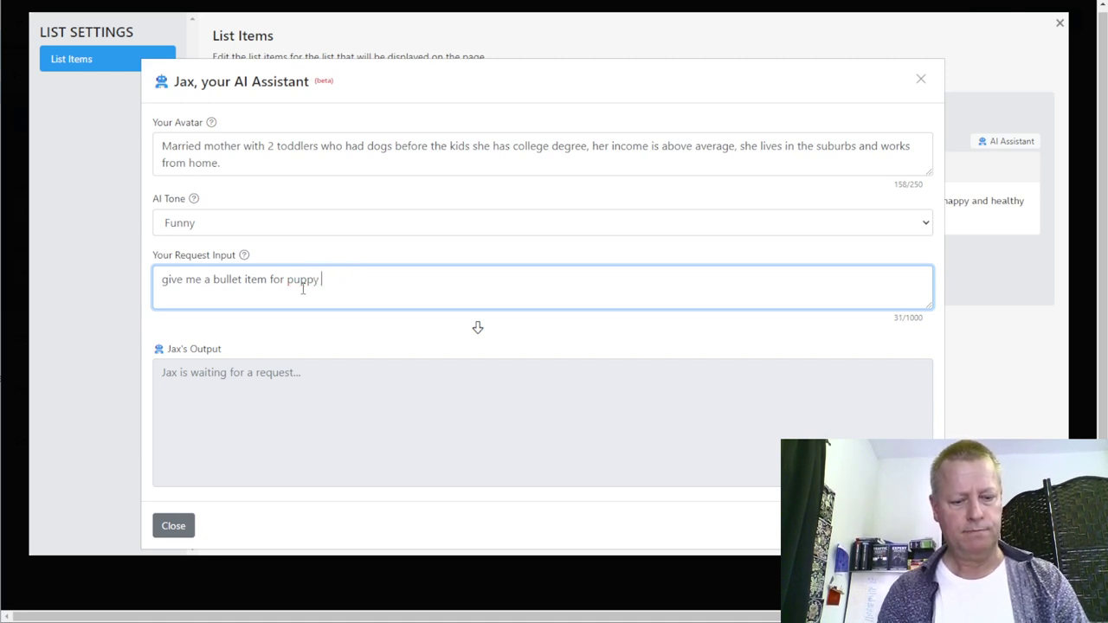
{"action": "type", "text": " choice in a famil"}
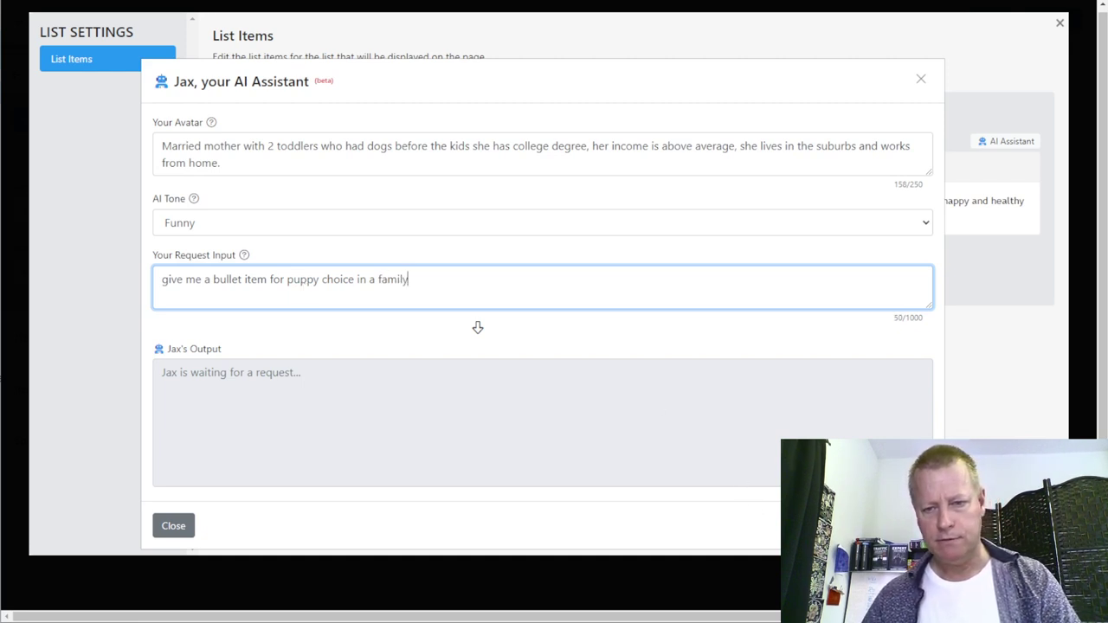
{"action": "type", "text": "y"}
{"action": "key", "text": "Return"}
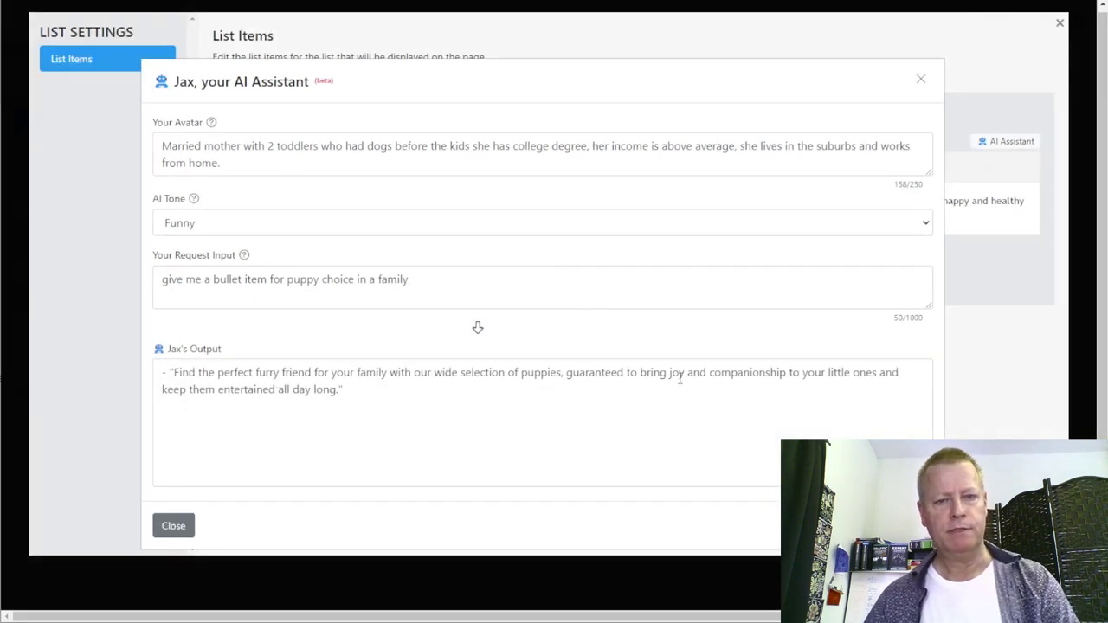
{"action": "triple_click", "coordinate": [347, 394]}
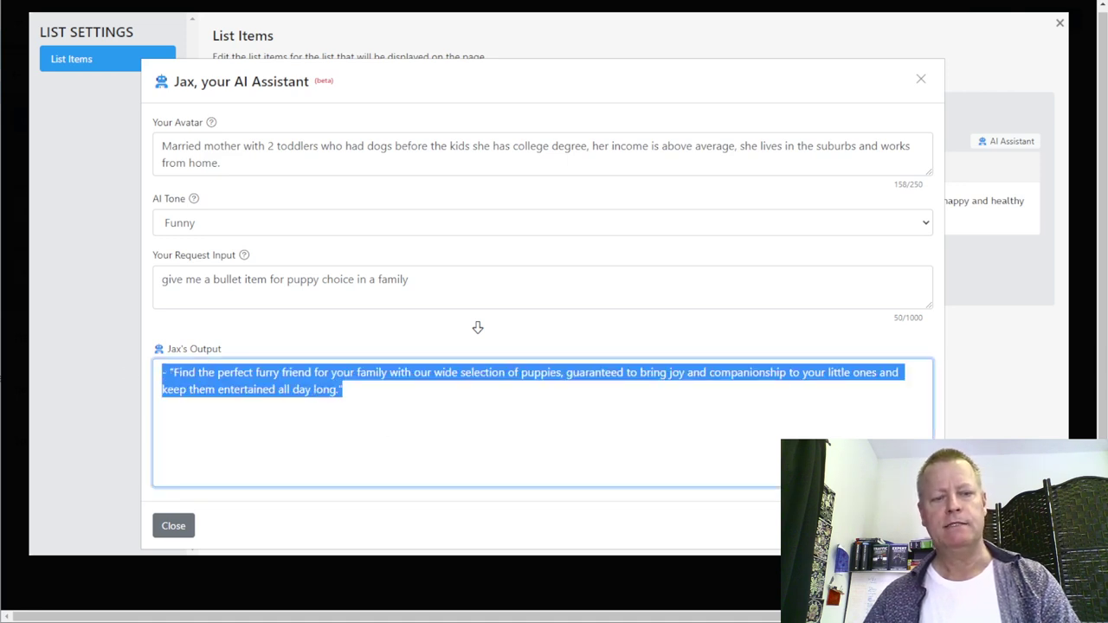
{"action": "left_click", "coordinate": [921, 79]}
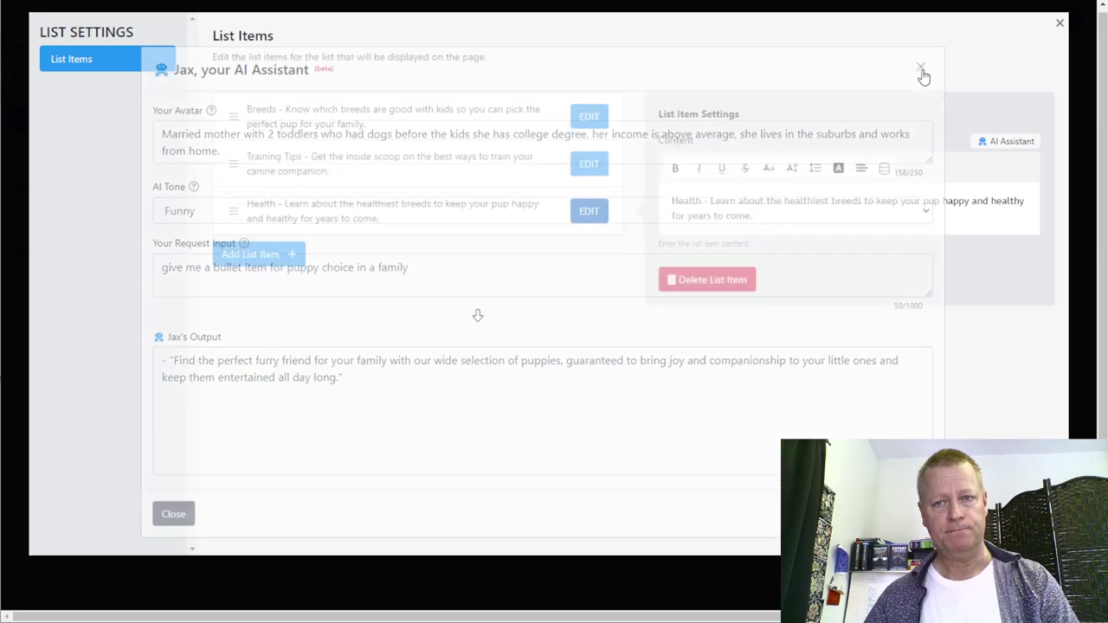
- Close List Settings and open the paragraph under What You'll Learn for editing
{"action": "left_click_drag", "start_coordinate": [799, 217], "coordinate": [677, 200]}
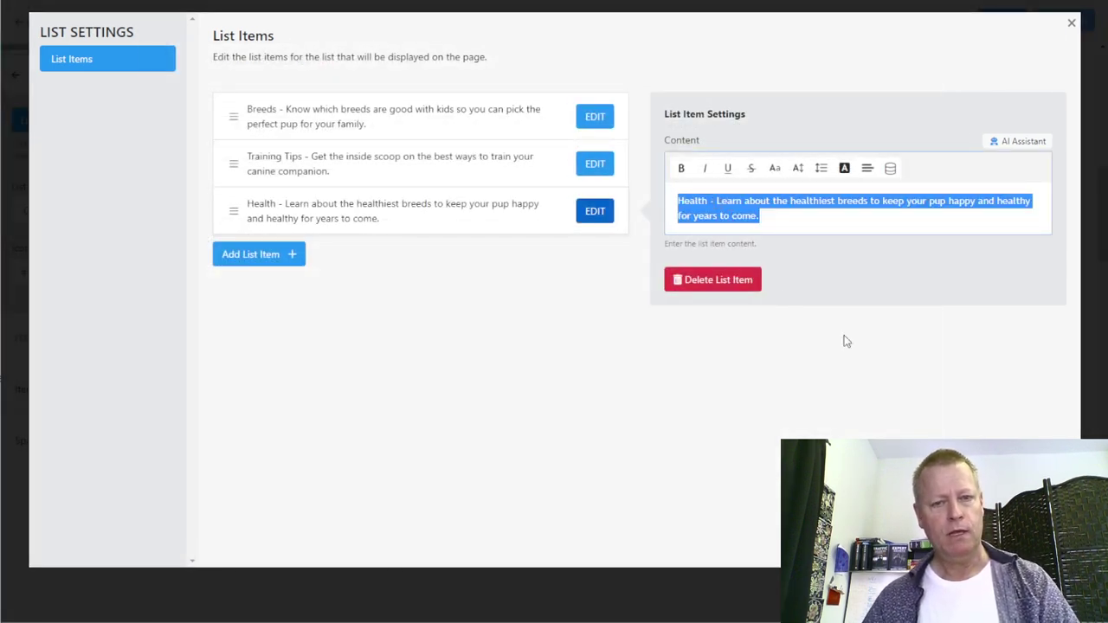
{"action": "left_click", "coordinate": [797, 382]}
{"action": "left_click", "coordinate": [1071, 22]}
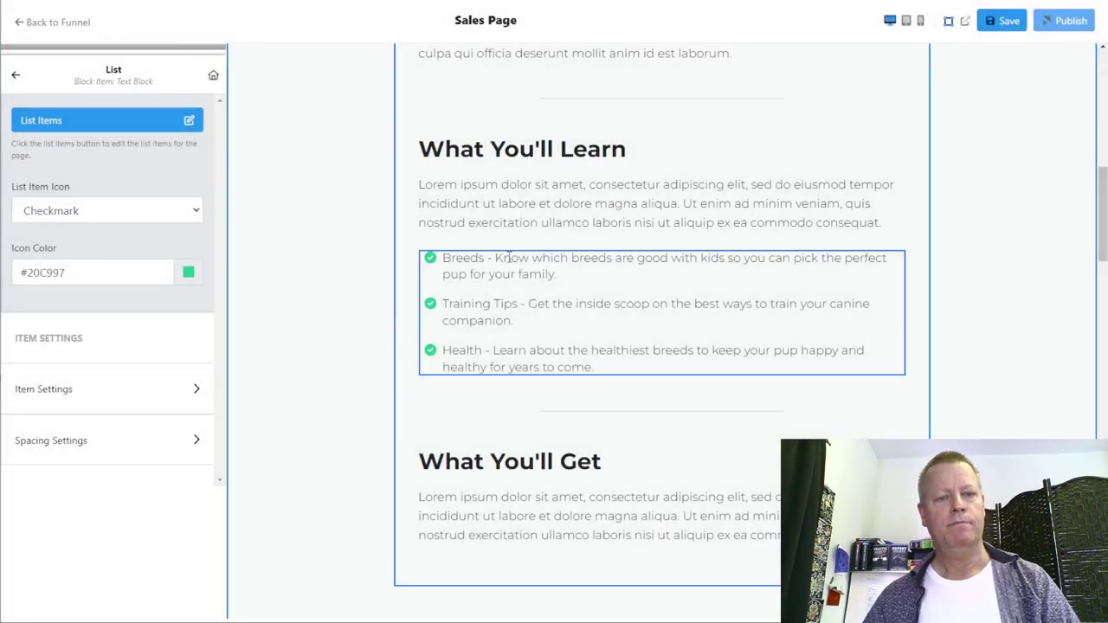
{"action": "scroll", "coordinate": [564, 296], "scroll_direction": "up", "scroll_amount": 3}
{"action": "scroll", "coordinate": [563, 296], "scroll_direction": "down", "scroll_amount": 2}
{"action": "left_click", "coordinate": [568, 287]}
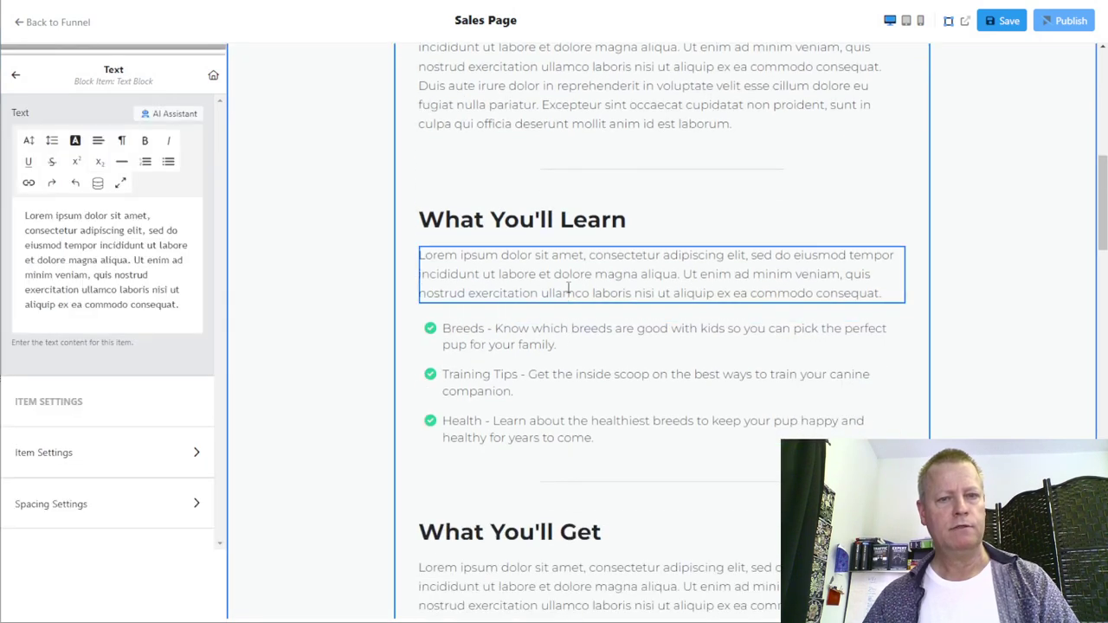
{"action": "scroll", "coordinate": [568, 288], "scroll_direction": "up", "scroll_amount": 4}
{"action": "left_click", "coordinate": [572, 381]}
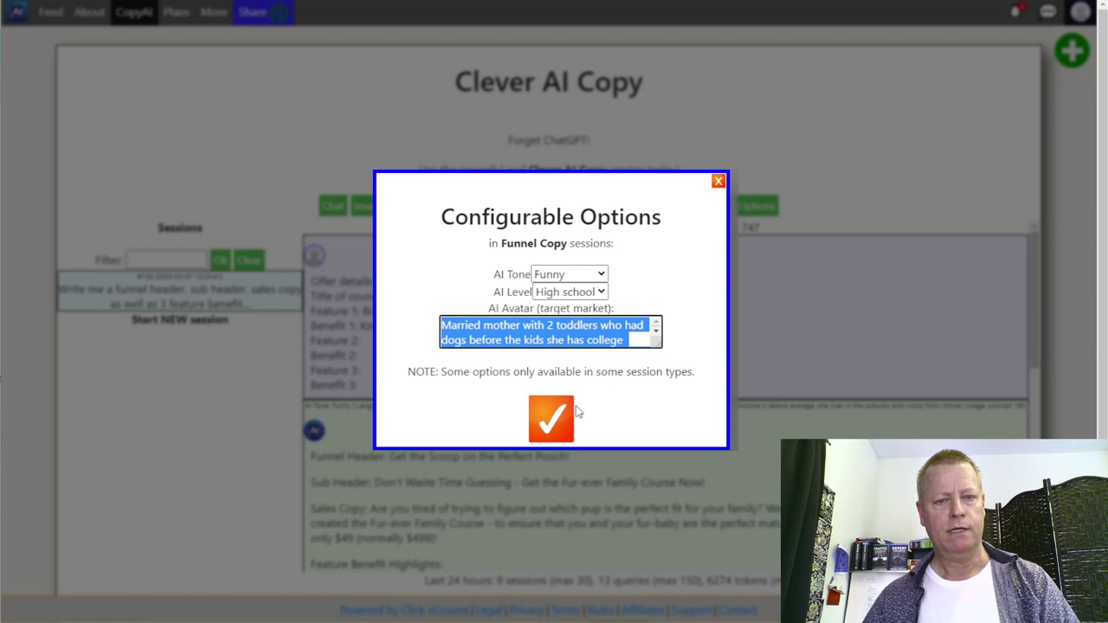
- Confirm the Funnel Copy options and copy the Course Description paragraph from Course Copy
{"action": "left_click", "coordinate": [563, 436]}
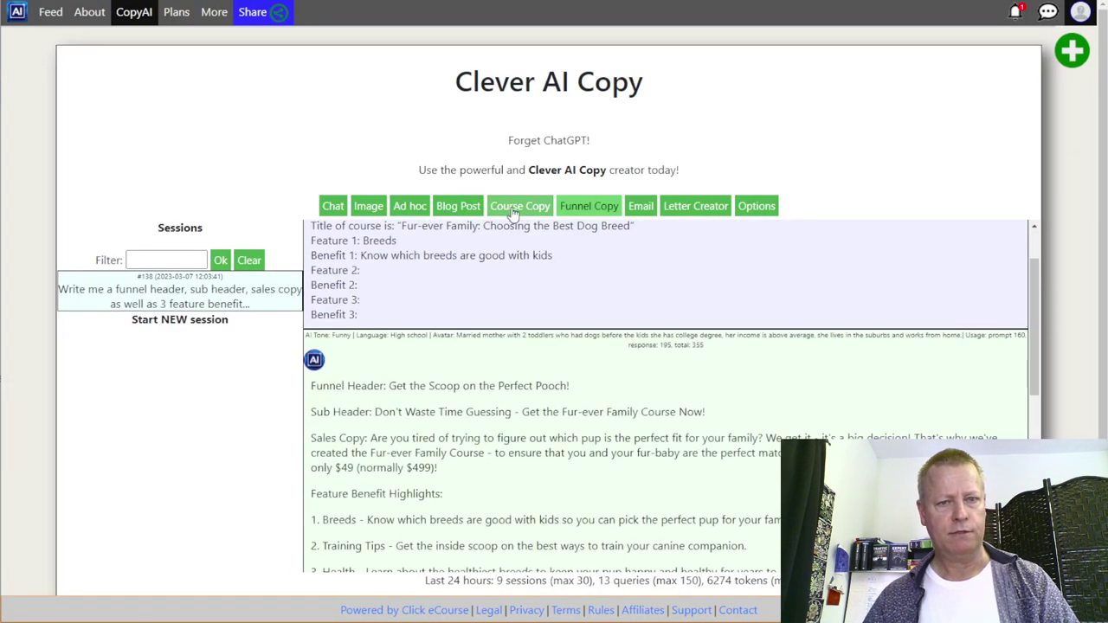
{"action": "left_click", "coordinate": [513, 209]}
{"action": "scroll", "coordinate": [442, 289], "scroll_direction": "up", "scroll_amount": 10}
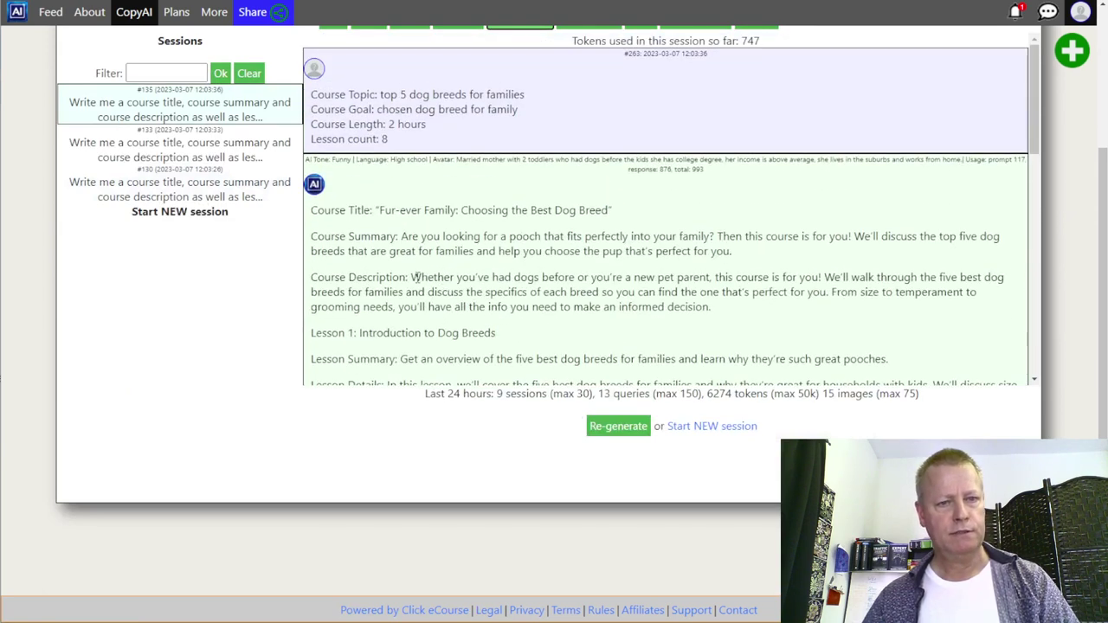
{"action": "triple_click", "coordinate": [417, 277]}
{"action": "left_click", "coordinate": [452, 277]}
{"action": "left_click_drag", "start_coordinate": [411, 277], "coordinate": [729, 308]}
{"action": "key", "text": "ctrl+c"}
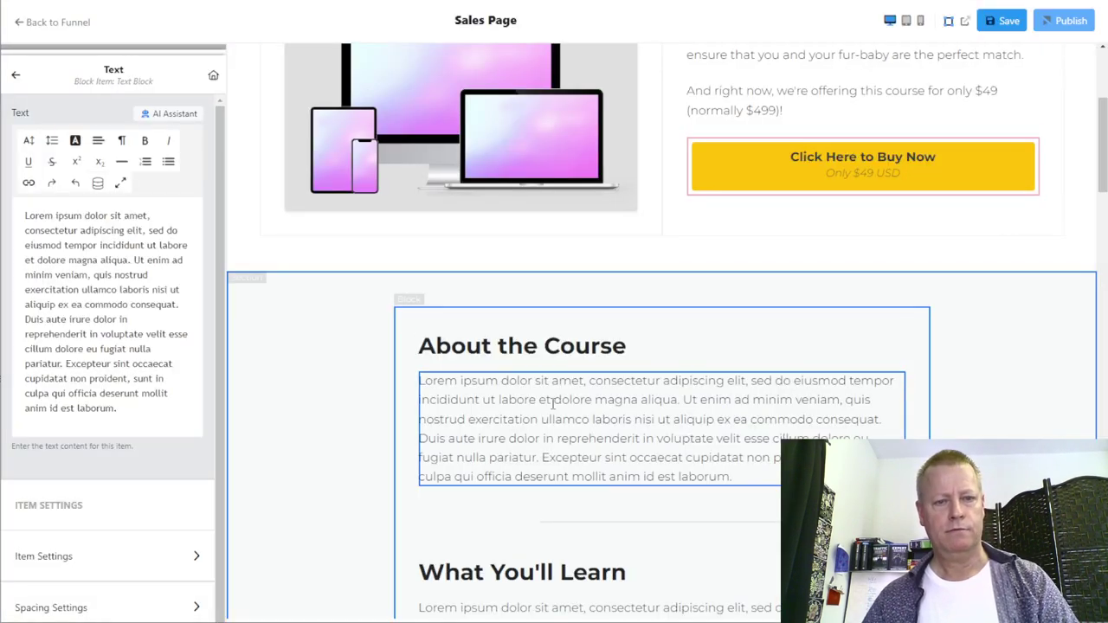
- Paste the course description into About the Course, split at 'From size to' and 'We'll walk through'
{"action": "left_click", "coordinate": [138, 349]}
{"action": "key", "text": "ctrl+a"}
{"action": "key", "text": "ctrl+v"}
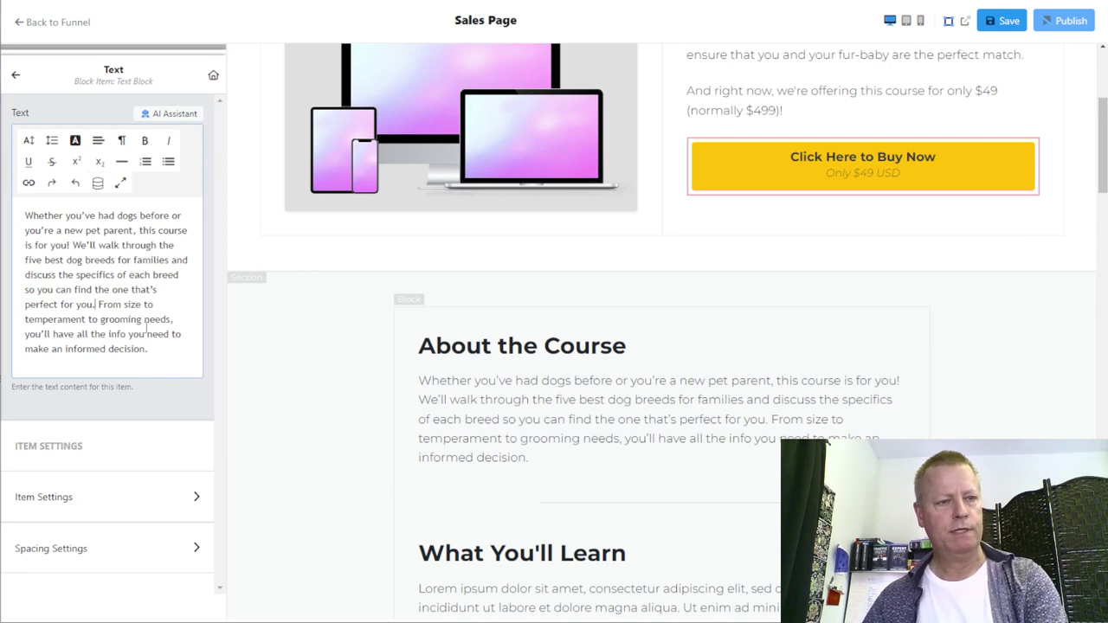
{"action": "key", "text": "Return"}
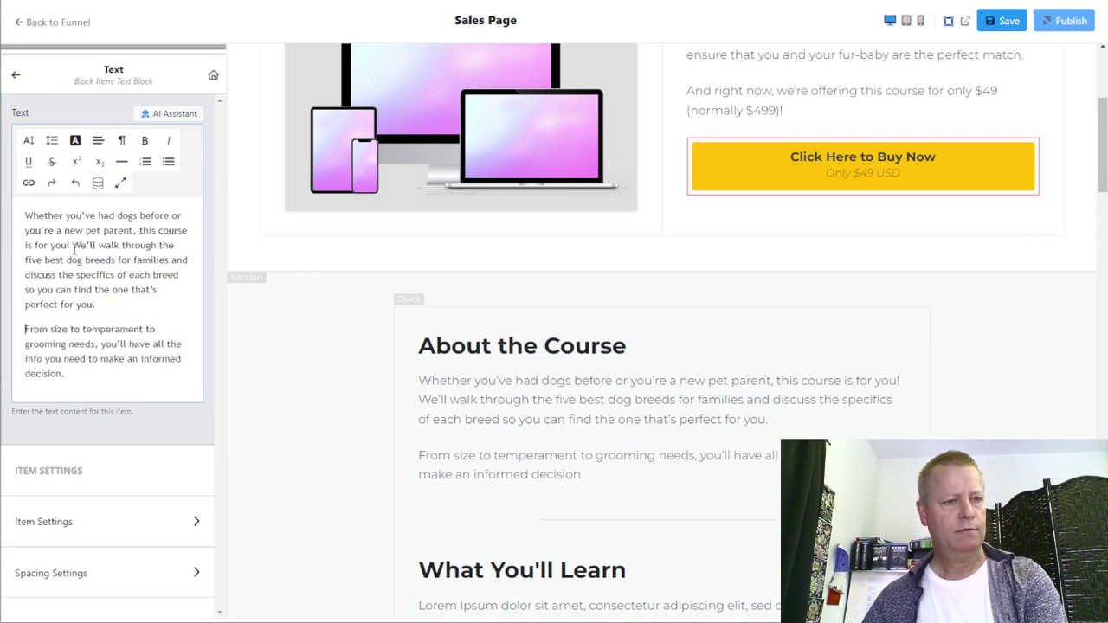
{"action": "key", "text": "Return"}
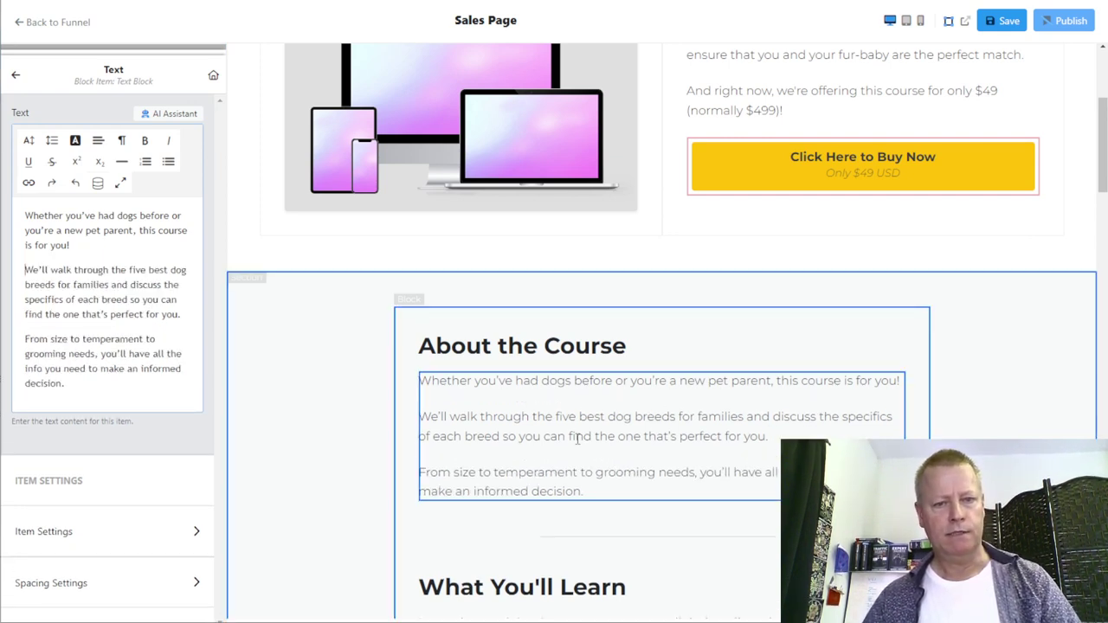
- Open the Lorem ipsum paragraph under What You'll Learn for editing
{"action": "scroll", "coordinate": [661, 347], "scroll_direction": "down", "scroll_amount": 1}
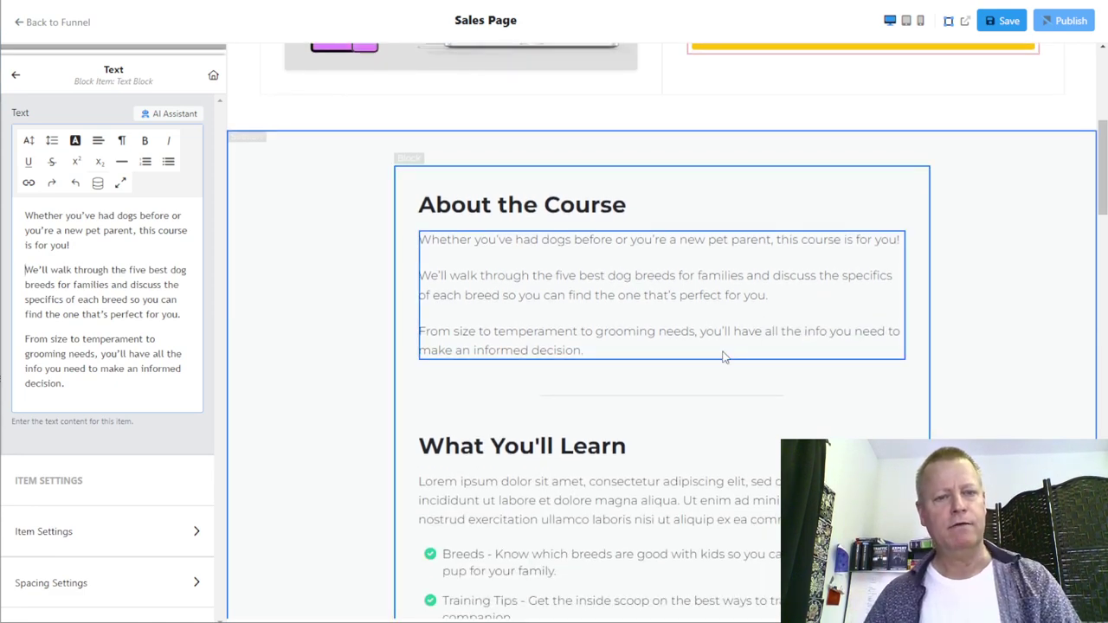
{"action": "key", "text": "alt+Tab"}
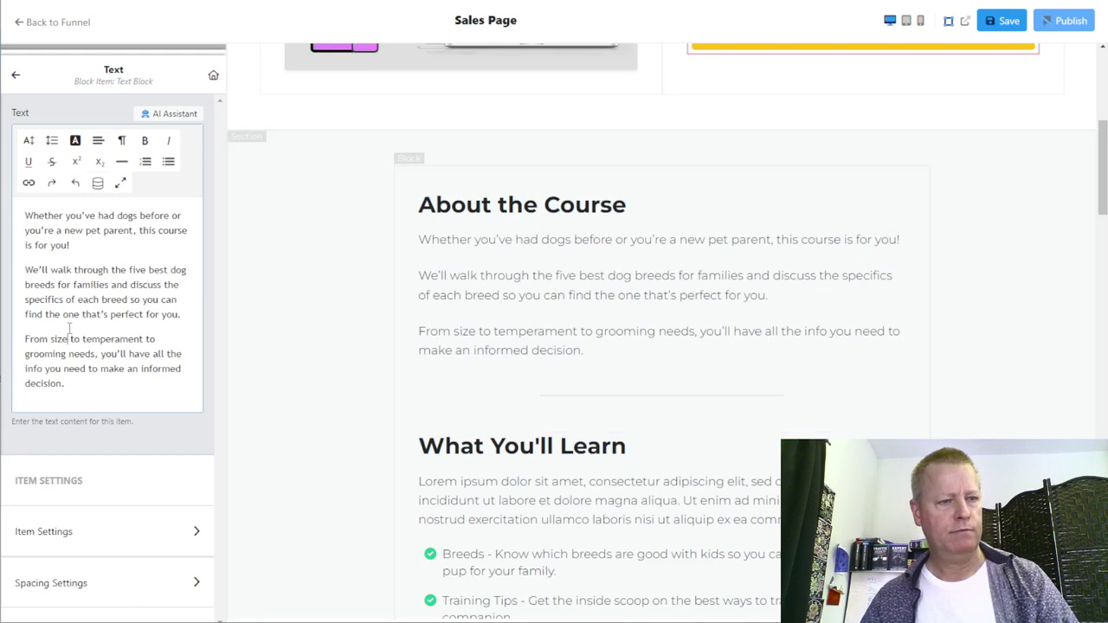
{"action": "key", "text": "ctrl+a"}
{"action": "key", "text": "ctrl+c"}
{"action": "left_click", "coordinate": [576, 504]}
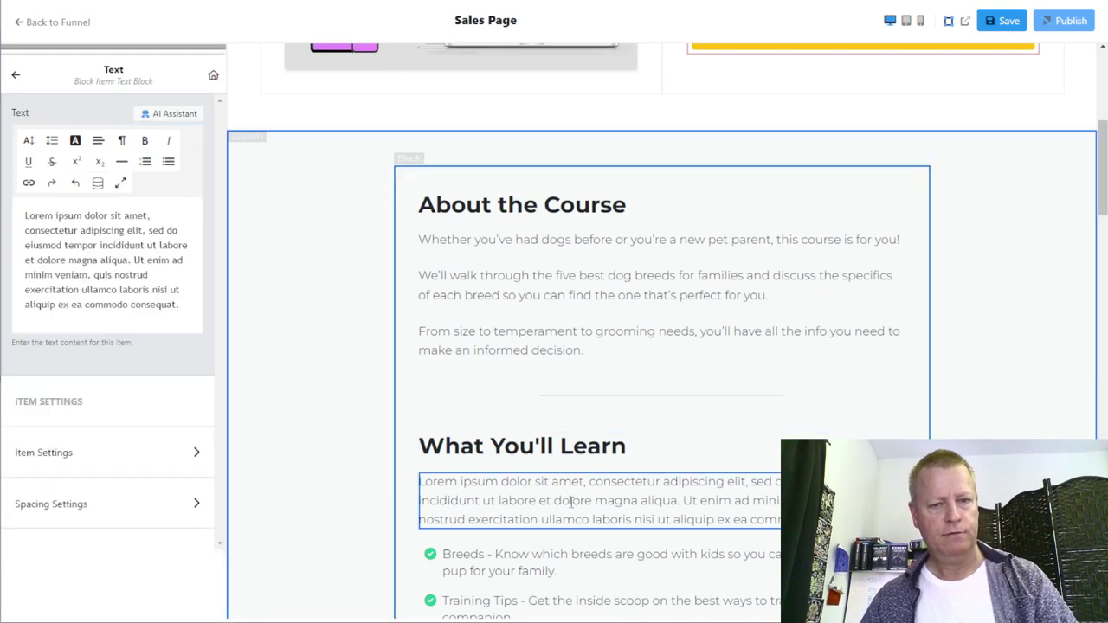
- Replace the What You'll Learn lorem ipsum with the course description
{"action": "left_click", "coordinate": [161, 312]}
{"action": "key", "text": "ctrl+a"}
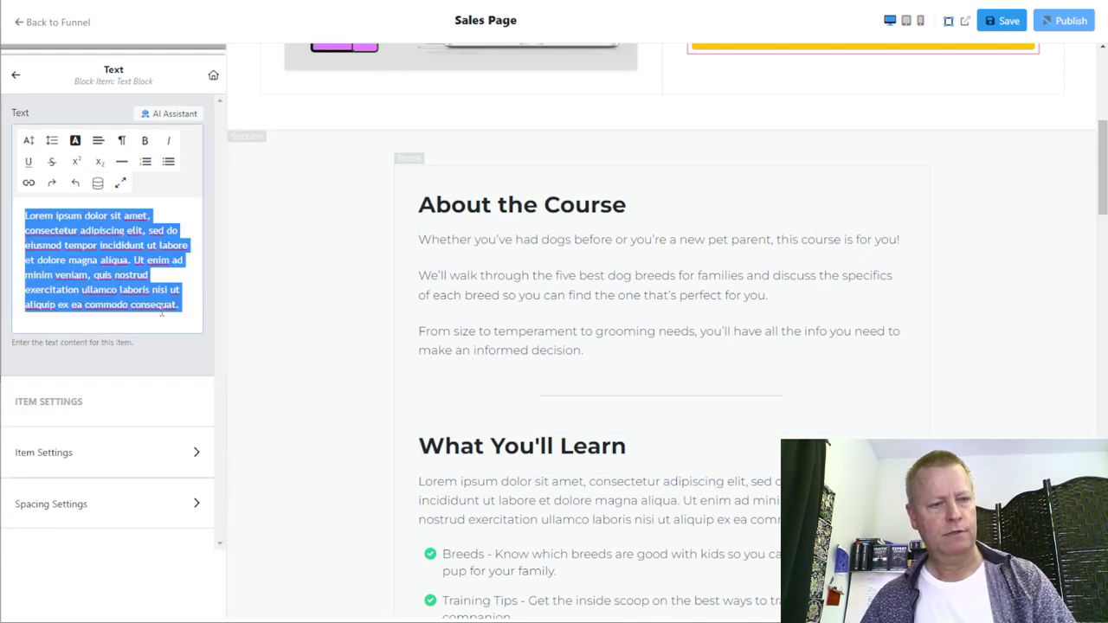
{"action": "key", "text": "ctrl+v"}
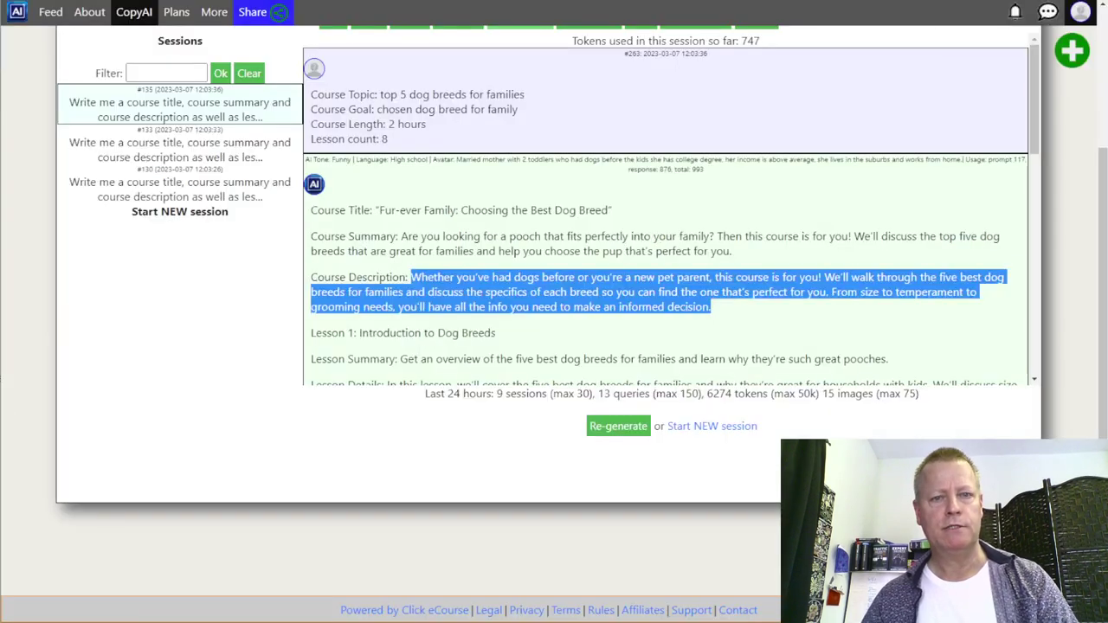
{"action": "left_click", "coordinate": [502, 242]}
- Paste the Course Summary into About the Course, breaking it into two paragraphs before 'Then'
{"action": "left_click_drag", "start_coordinate": [399, 235], "coordinate": [738, 257]}
{"action": "key", "text": "ctrl+c"}
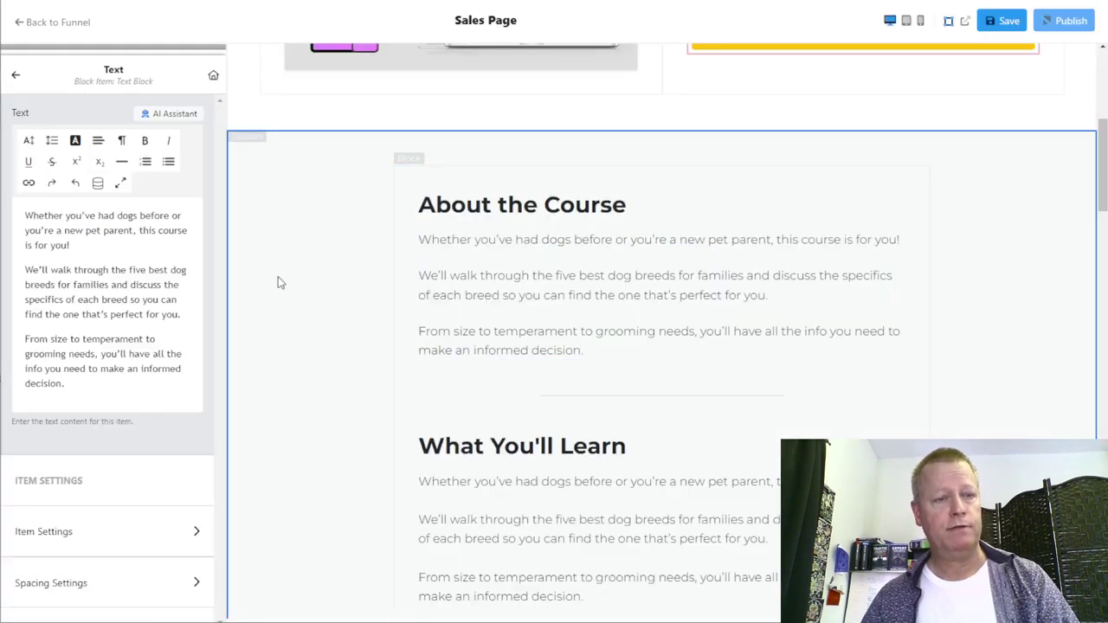
{"action": "left_click", "coordinate": [141, 292]}
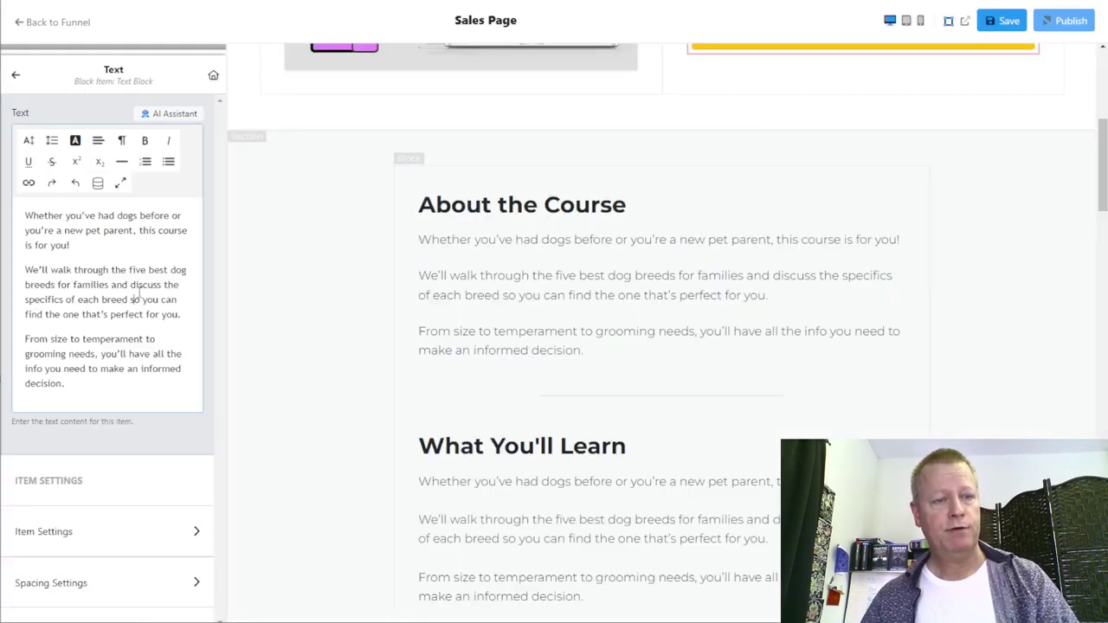
{"action": "key", "text": "ctrl+a"}
{"action": "key", "text": "ctrl+v"}
{"action": "left_click", "coordinate": [146, 230]}
{"action": "key", "text": "Return"}
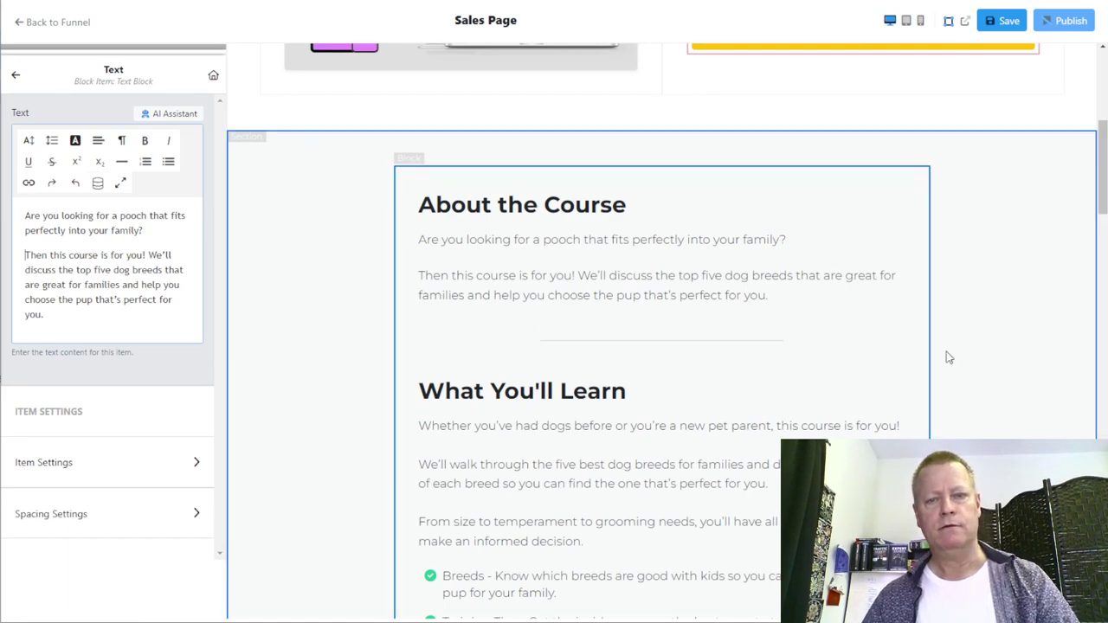
{"action": "left_click", "coordinate": [1009, 351]}
{"action": "scroll", "coordinate": [861, 353], "scroll_direction": "down", "scroll_amount": 2}
{"action": "scroll", "coordinate": [861, 354], "scroll_direction": "down", "scroll_amount": 2}
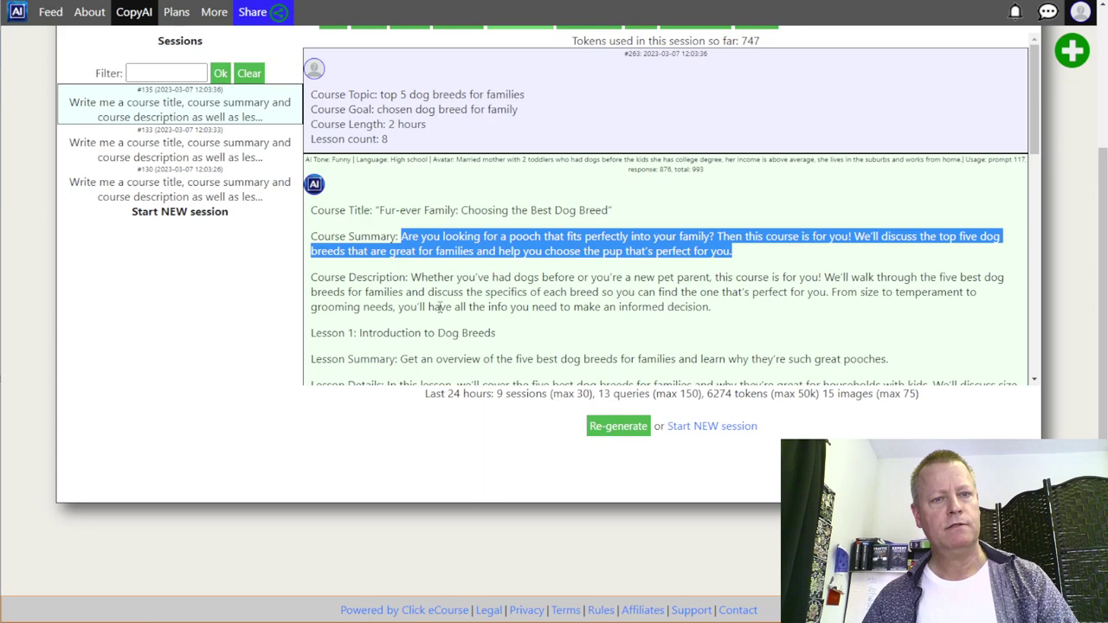
- Review the generated lessons, then copy the course outcome line from the course notes
{"action": "left_click", "coordinate": [425, 312]}
{"action": "scroll", "coordinate": [571, 347], "scroll_direction": "down", "scroll_amount": 10}
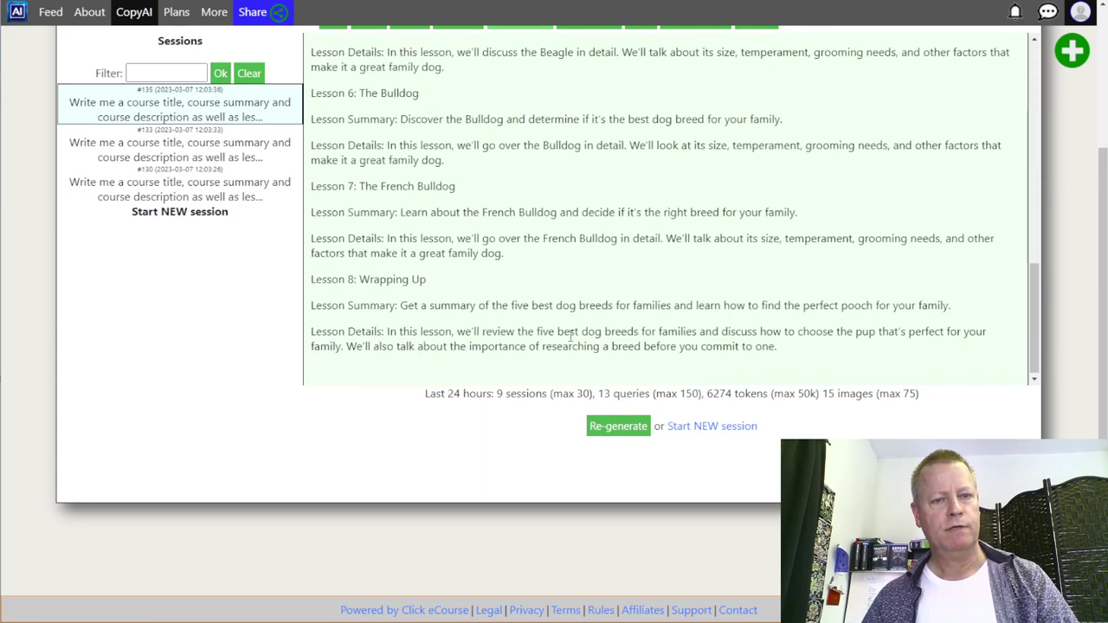
{"action": "scroll", "coordinate": [476, 338], "scroll_direction": "up", "scroll_amount": 10}
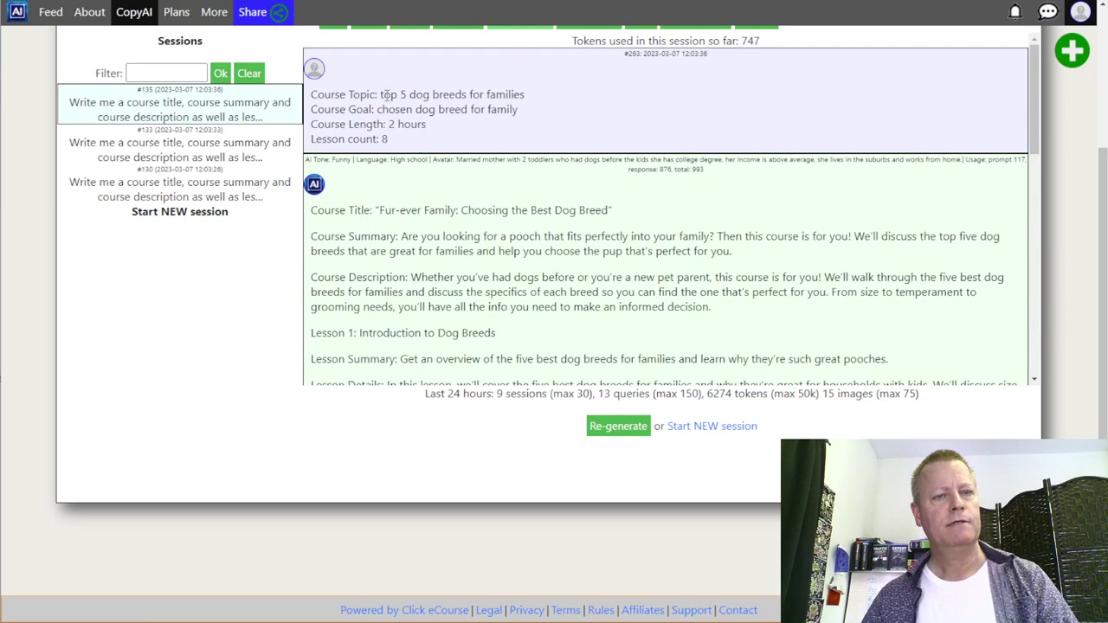
{"action": "scroll", "coordinate": [433, 316], "scroll_direction": "up", "scroll_amount": 3}
{"action": "scroll", "coordinate": [461, 318], "scroll_direction": "down", "scroll_amount": 3}
{"action": "scroll", "coordinate": [461, 319], "scroll_direction": "down", "scroll_amount": 5}
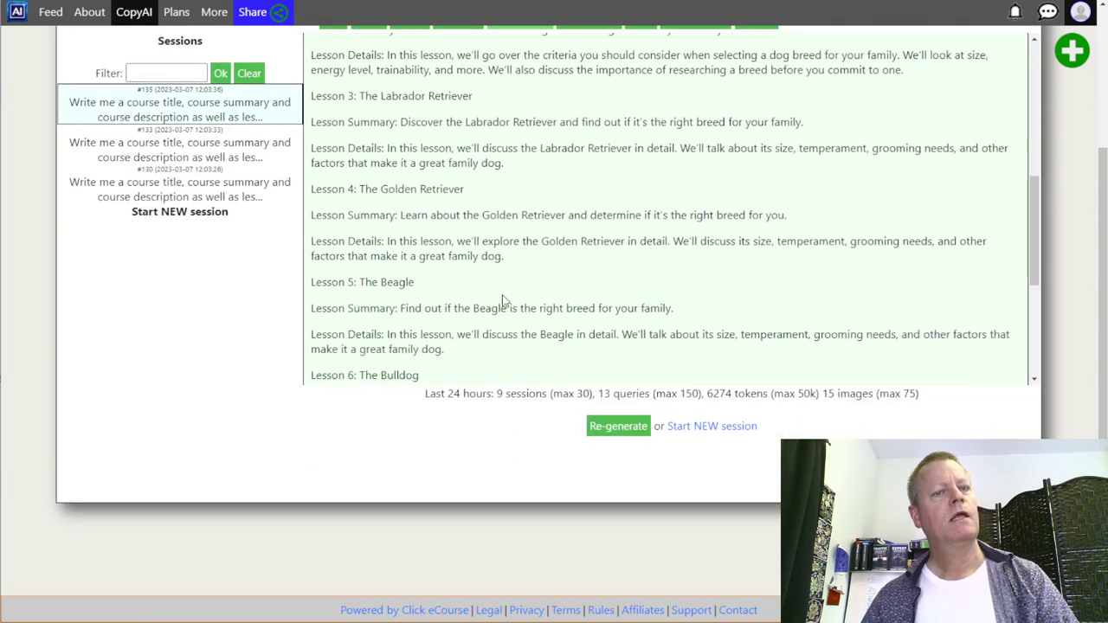
{"action": "scroll", "coordinate": [503, 301], "scroll_direction": "up", "scroll_amount": 5}
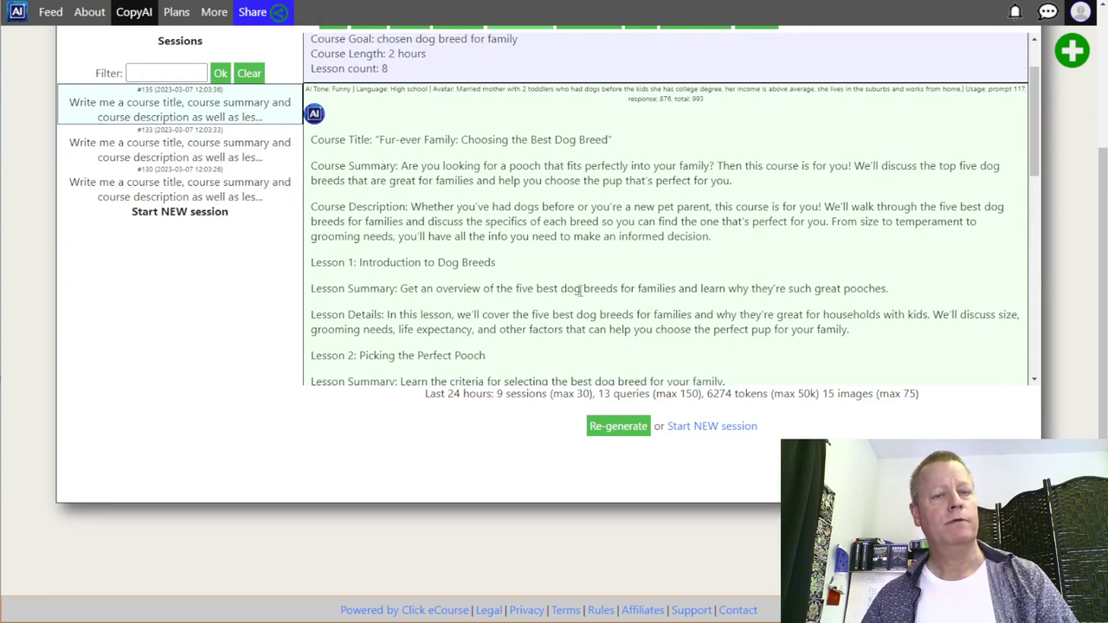
{"action": "left_click", "coordinate": [635, 540]}
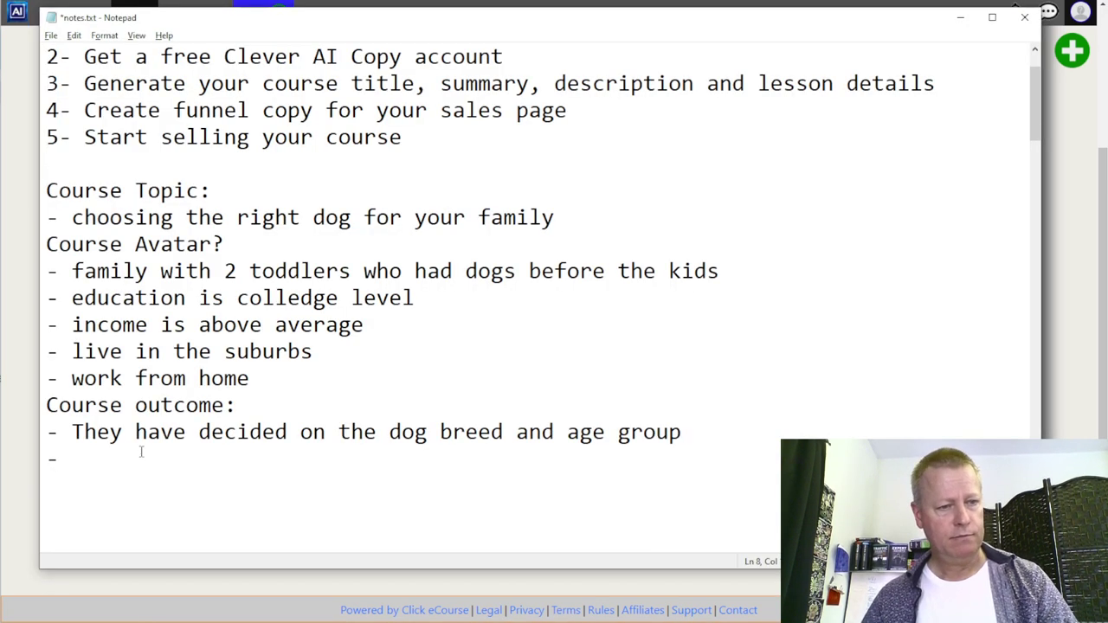
{"action": "left_click_drag", "start_coordinate": [73, 432], "coordinate": [681, 437]}
{"action": "key", "text": "ctrl+c"}
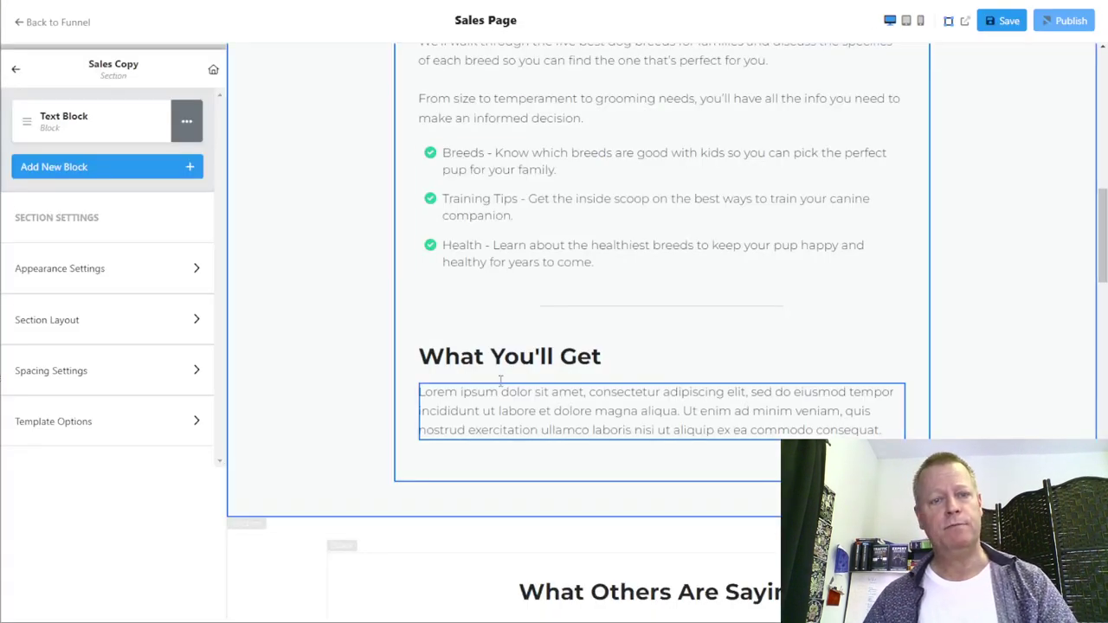
- Open the AI assistant on the What You'll Get text and paste the course outcome as the request
{"action": "left_click", "coordinate": [500, 411]}
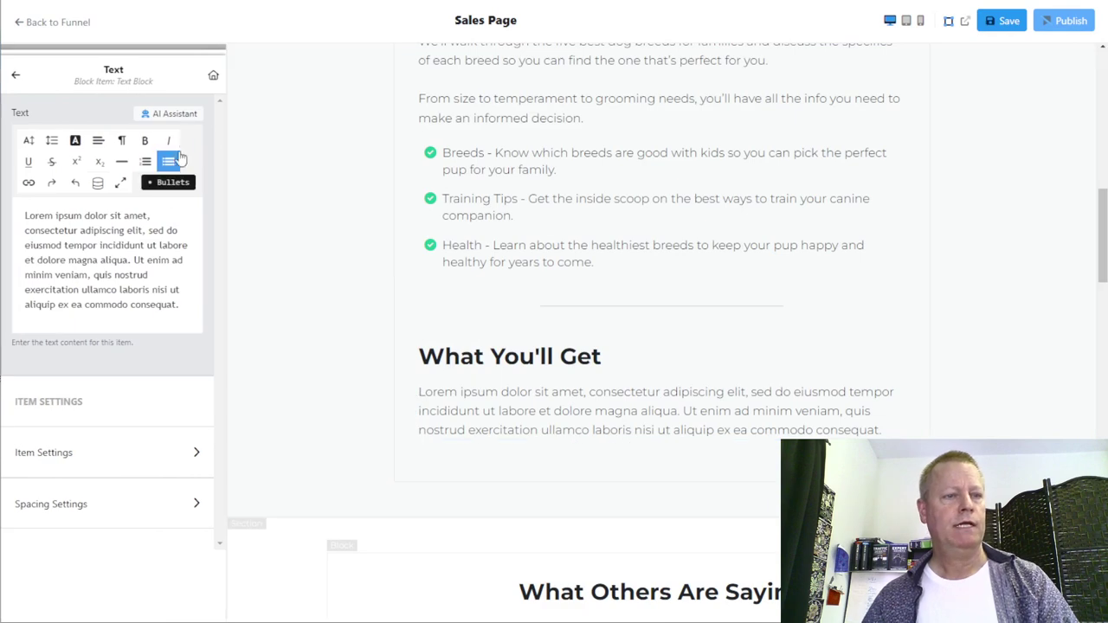
{"action": "left_click", "coordinate": [174, 114]}
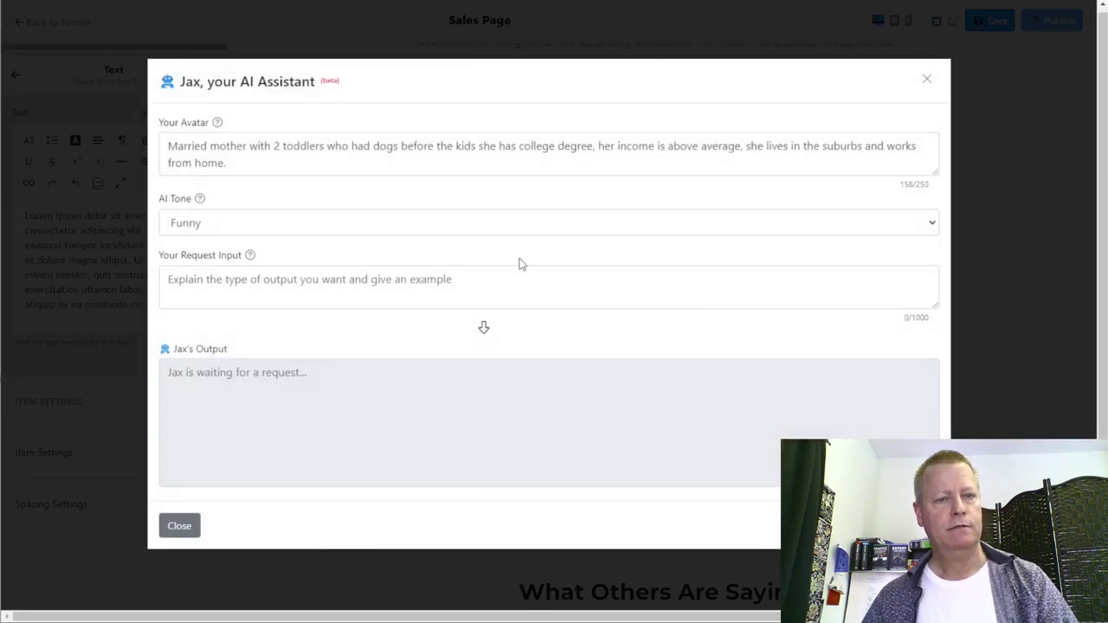
{"action": "left_click_drag", "start_coordinate": [168, 145], "coordinate": [239, 164]}
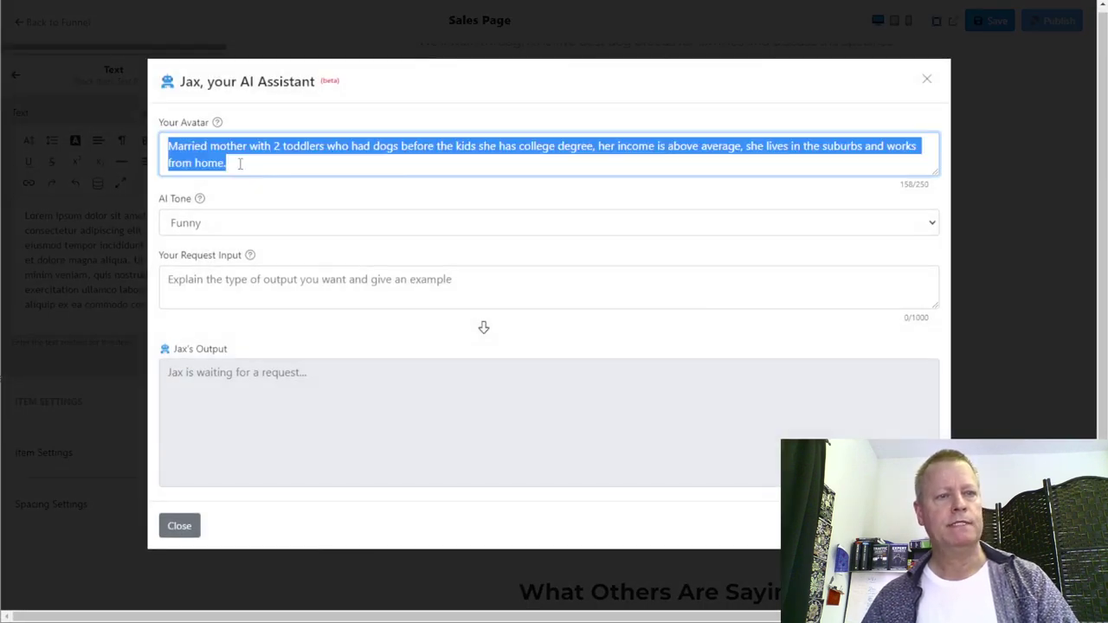
{"action": "left_click", "coordinate": [242, 164]}
{"action": "left_click", "coordinate": [233, 288]}
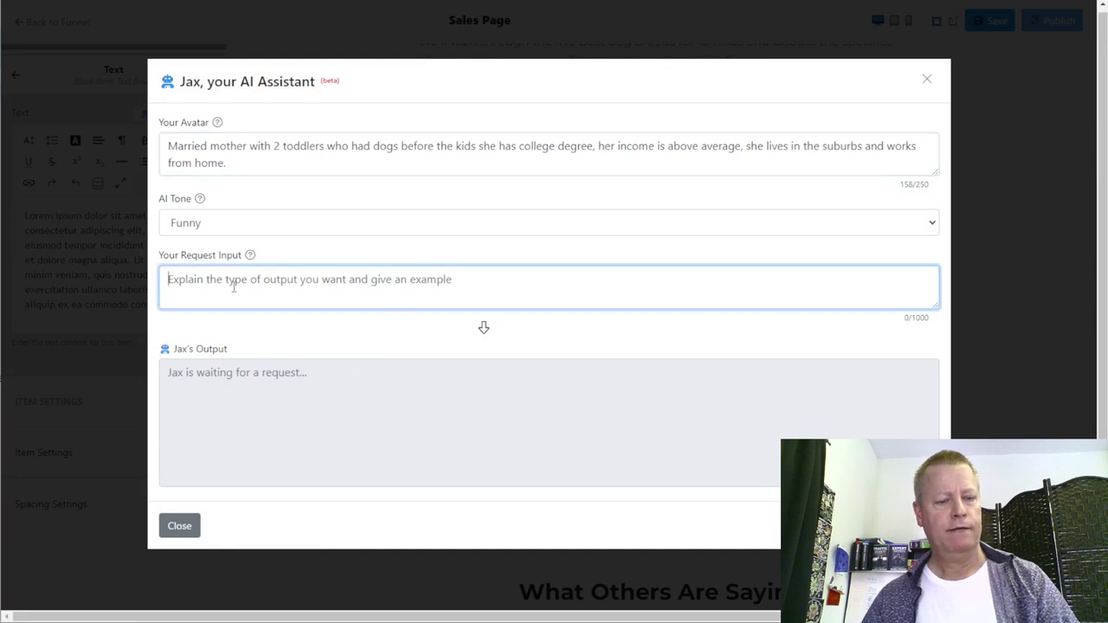
{"action": "key", "text": "ctrl+v"}
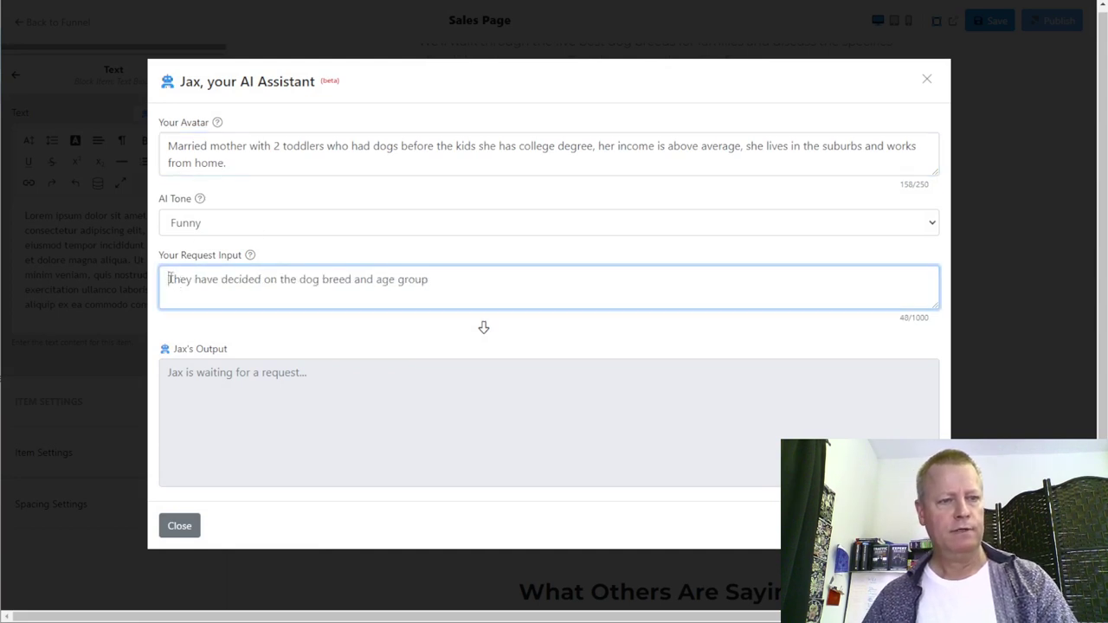
- Ask for 5 variations that expand on the outcome with benefits, and submit
{"action": "type", "text": "Given this "}
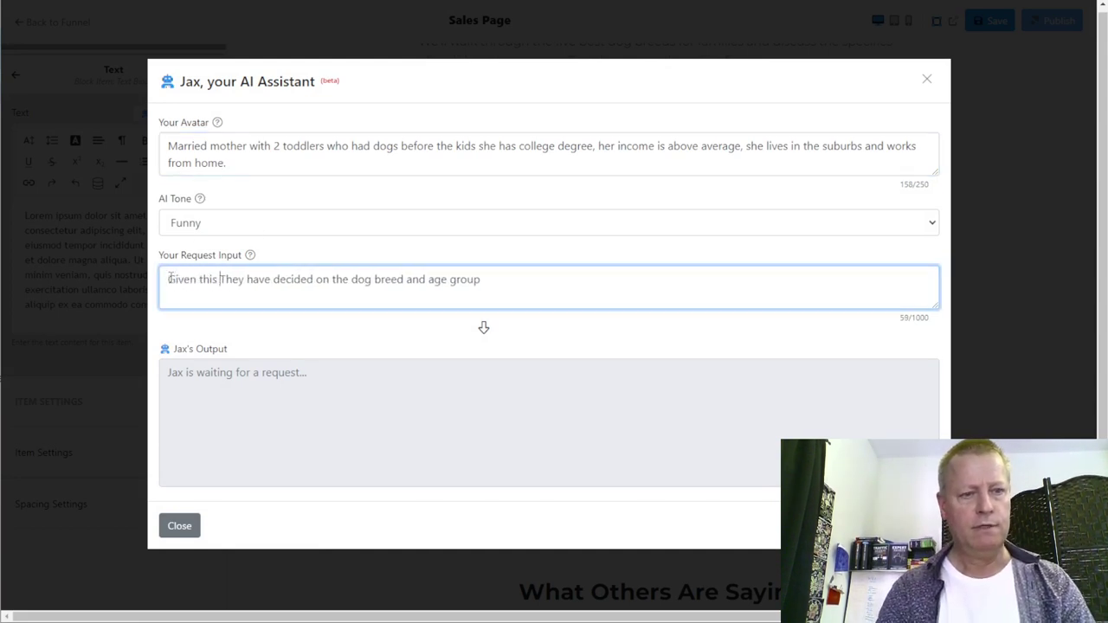
{"action": "type", "text": "general "}
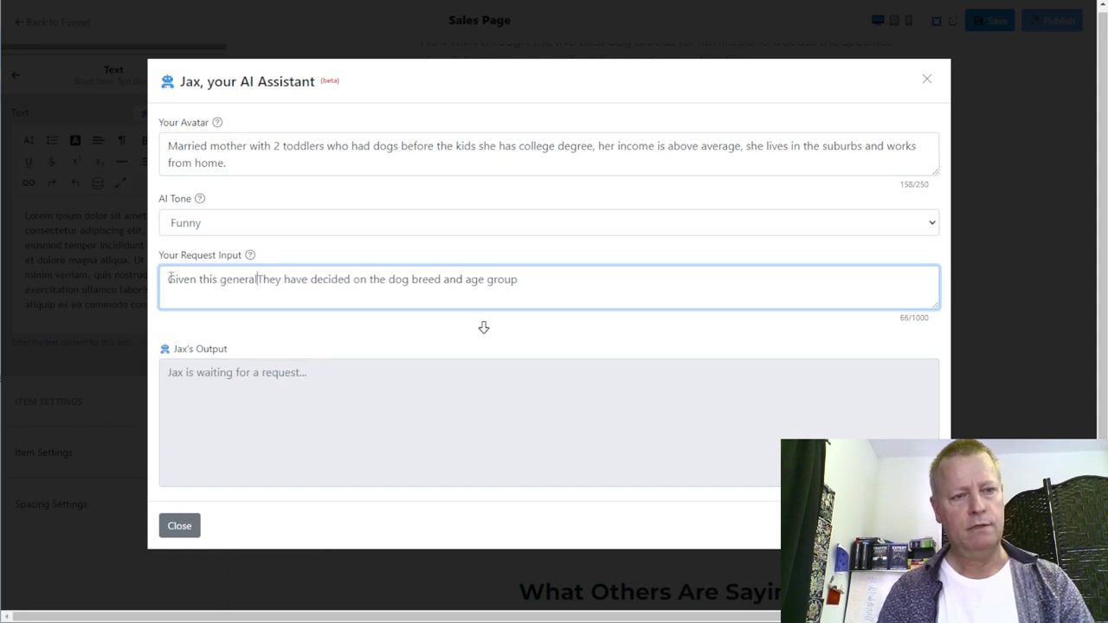
{"action": "type", "text": "outcome"}
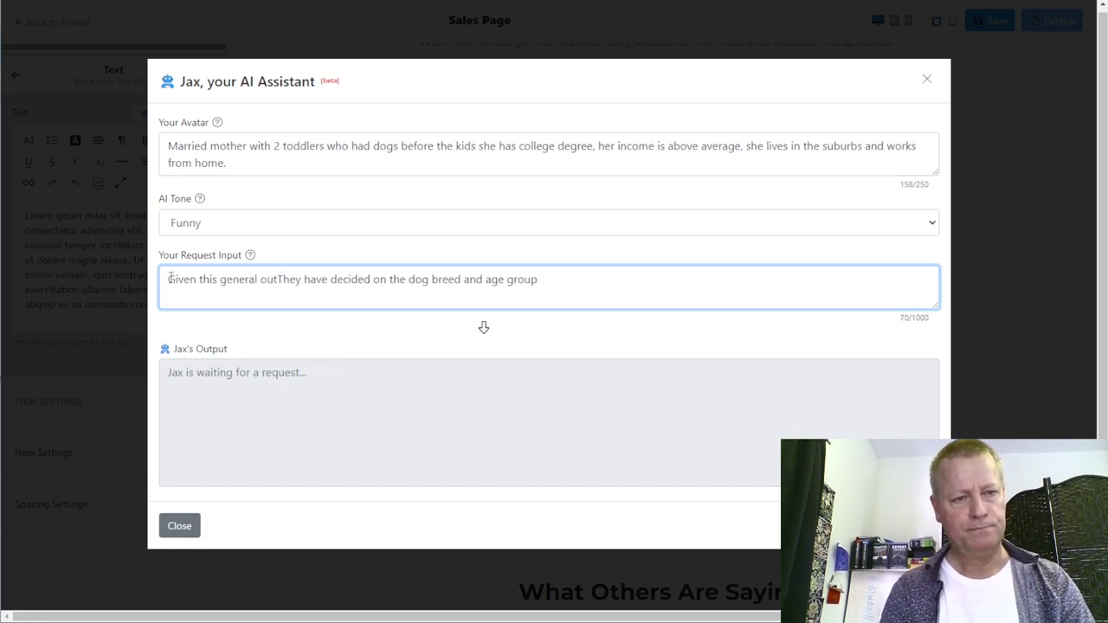
{"action": "type", "text": " from course"}
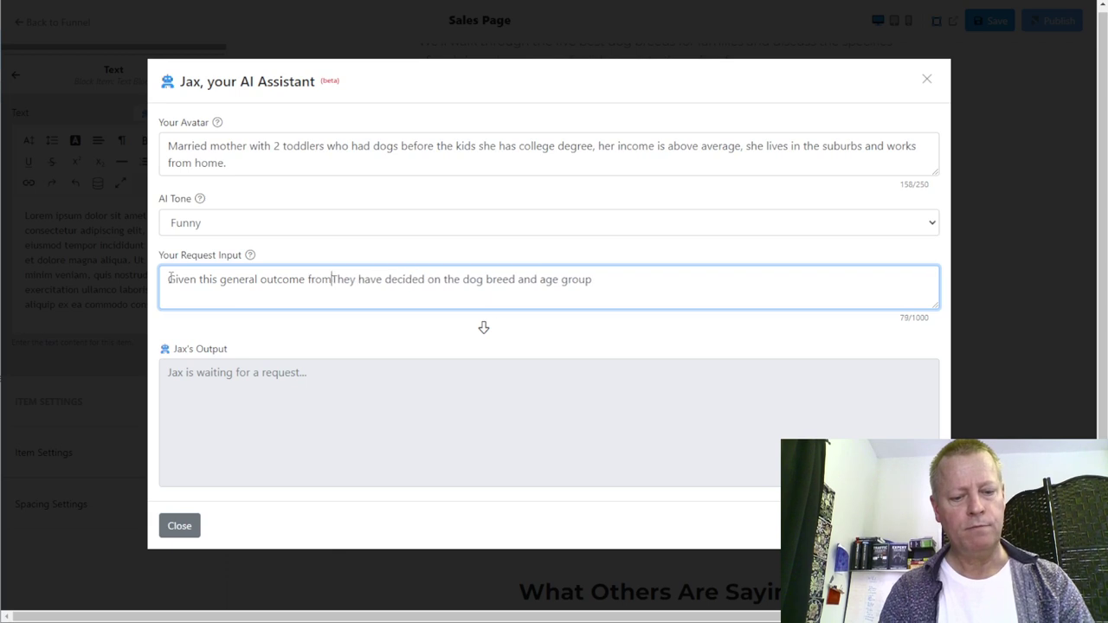
{"action": "type", "text": ":"}
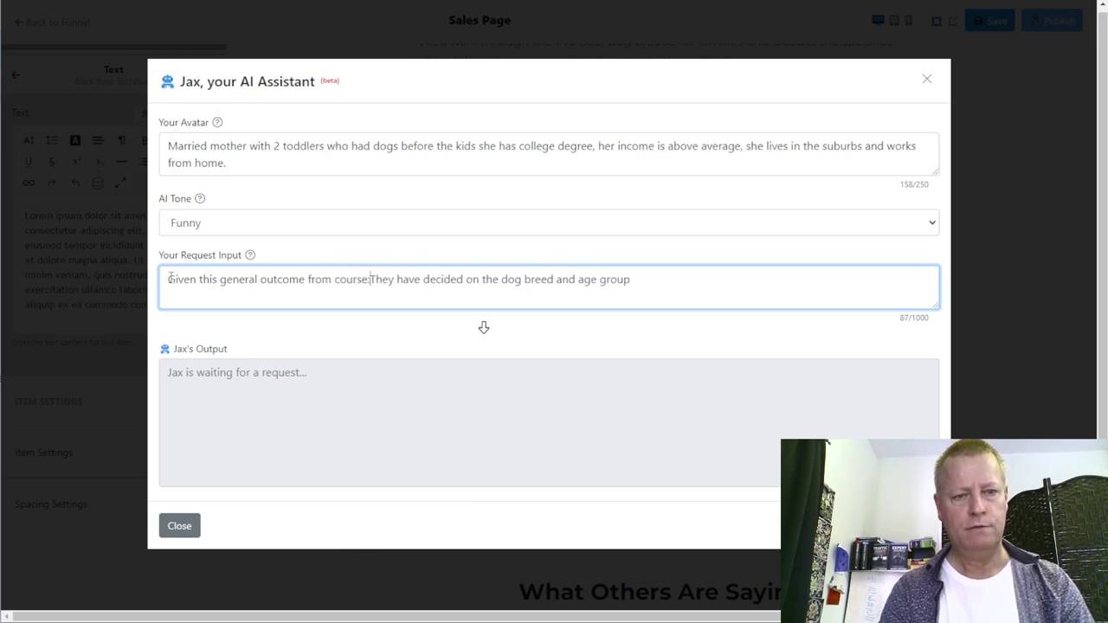
{"action": "key", "text": "BackSpace"}
{"action": "key", "text": "BackSpace"}
{"action": "type", "text": "group\""}
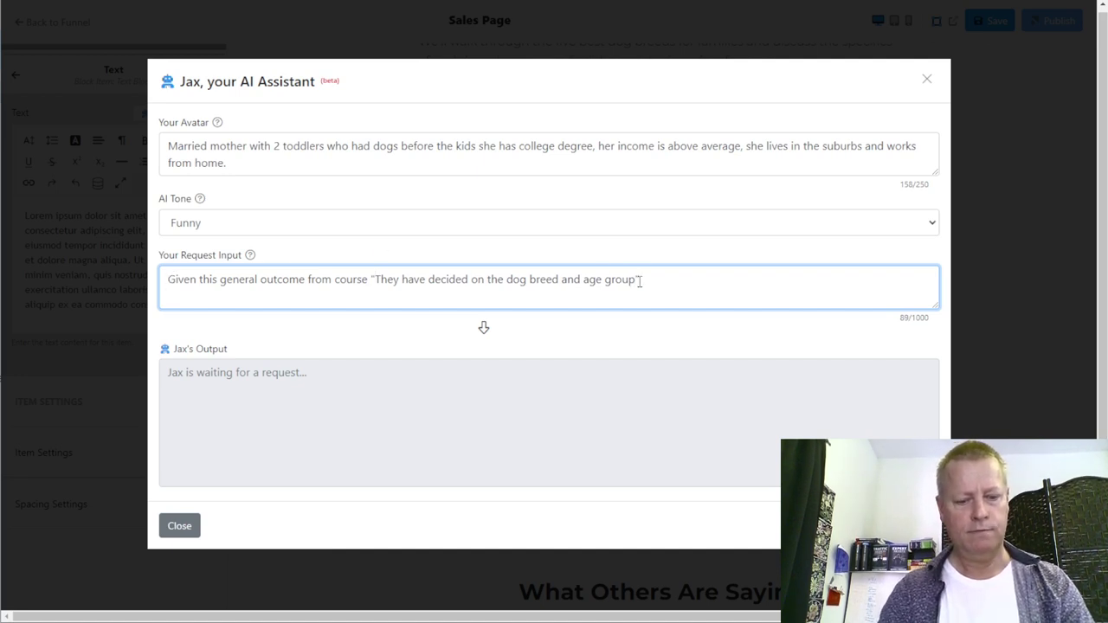
{"action": "type", "text": " Give me 5 possible exampl"}
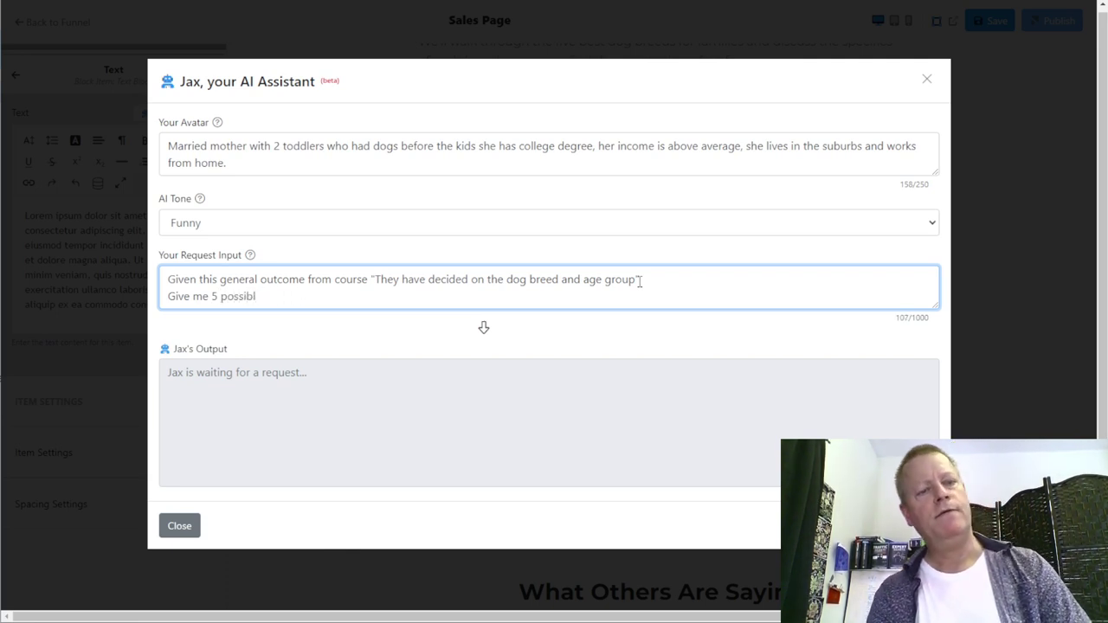
{"action": "key", "text": "BackSpace"}
{"action": "key", "text": "BackSpace"}
{"action": "key", "text": "BackSpace"}
{"action": "type", "text": "variations"}
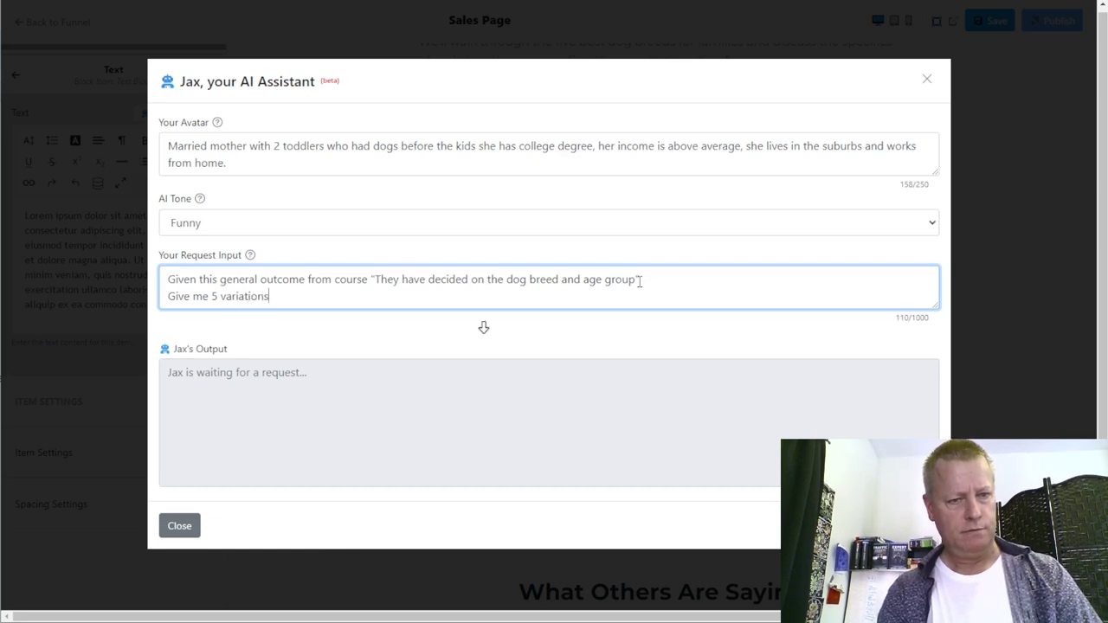
{"action": "type", "text": " and"}
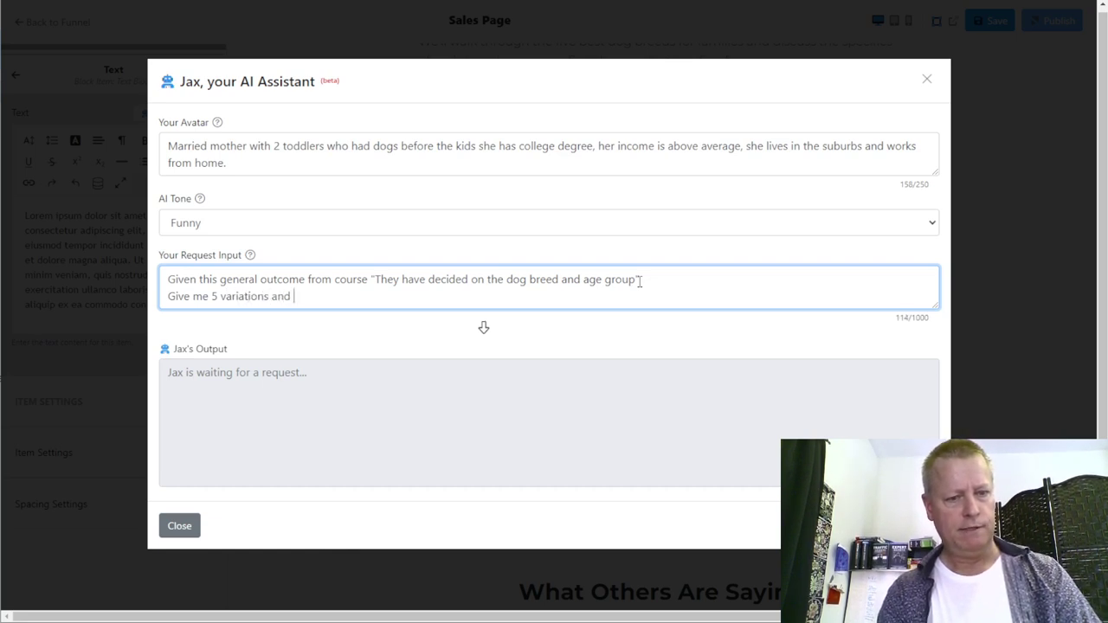
{"action": "type", "text": " expand on outcome"}
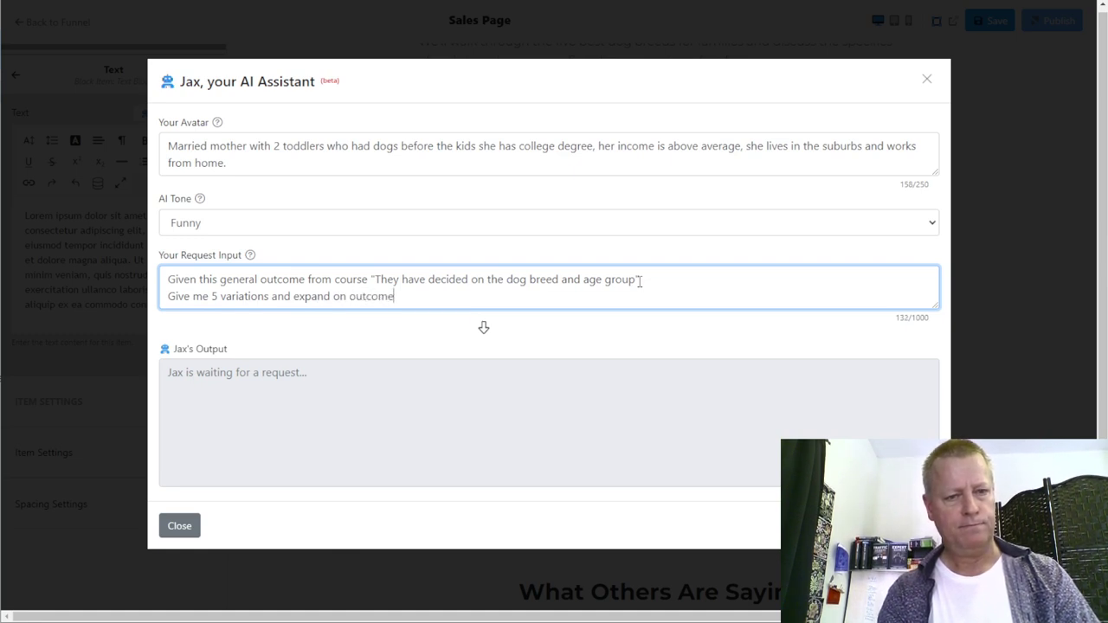
{"action": "type", "text": " with benefits"}
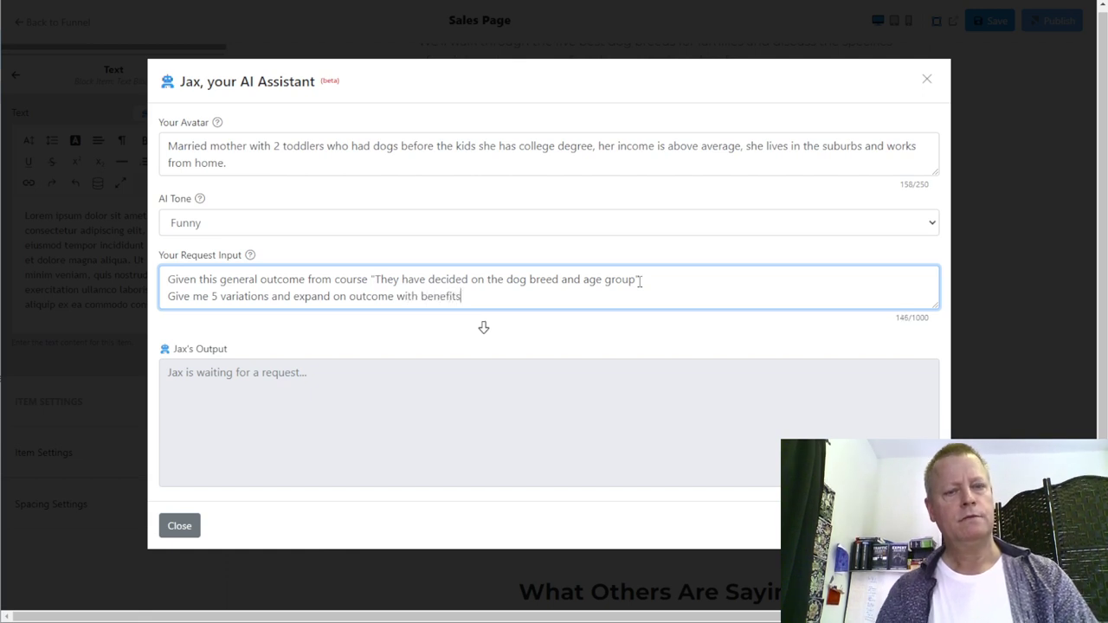
{"action": "left_click", "coordinate": [483, 327]}
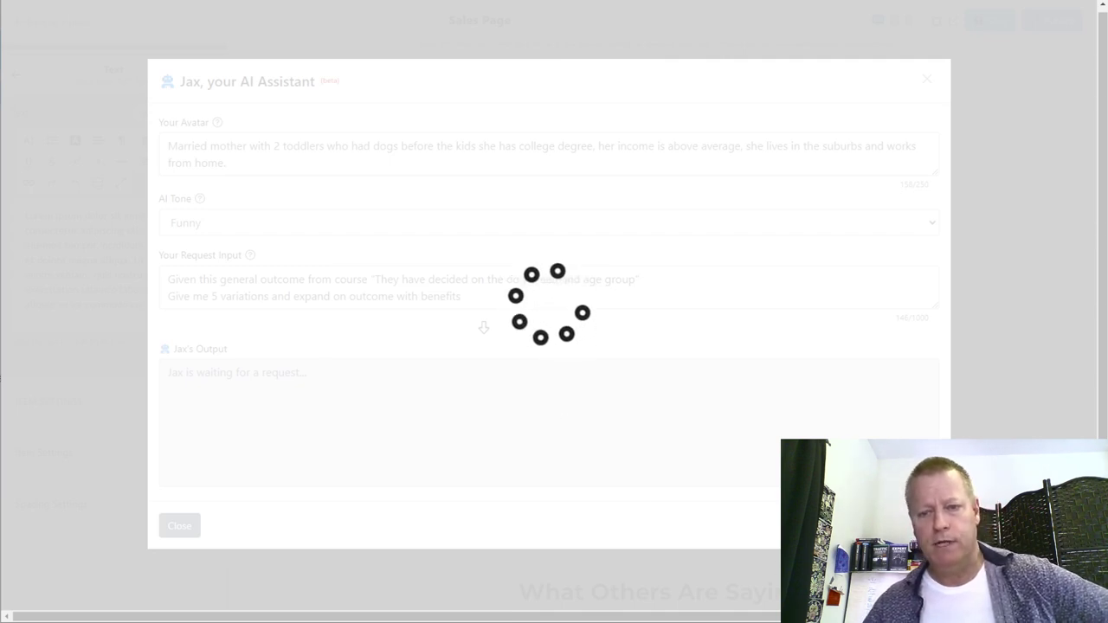
- Select the first variation, 'Congrats on deciding on the perfect furry addition…', and close the AI assistant
{"action": "scroll", "coordinate": [319, 435], "scroll_direction": "down", "scroll_amount": 5}
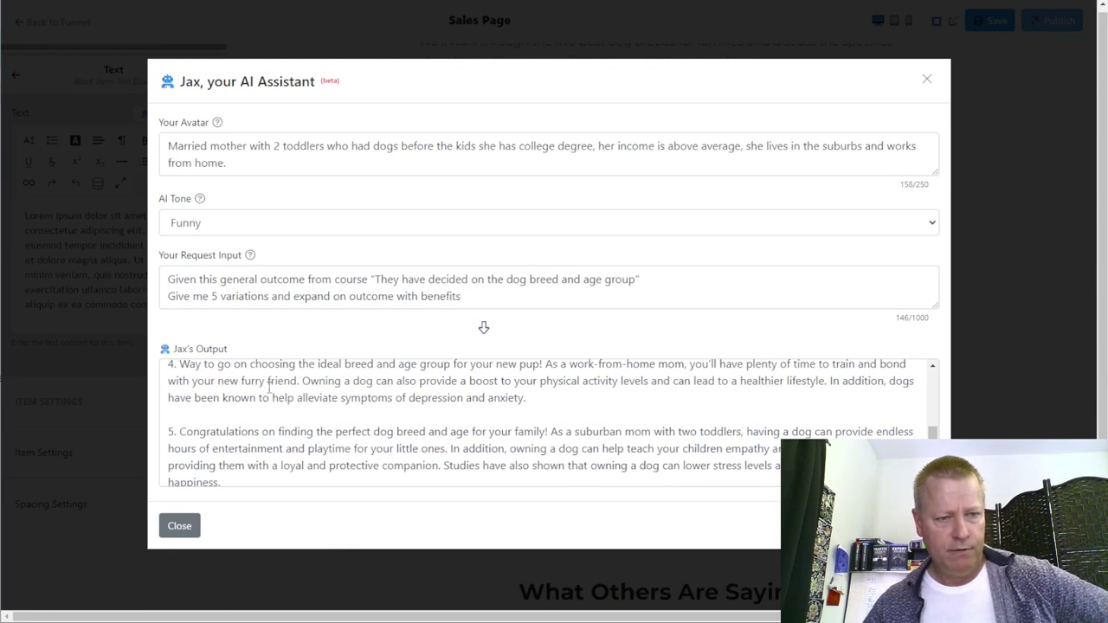
{"action": "scroll", "coordinate": [269, 387], "scroll_direction": "up", "scroll_amount": 5}
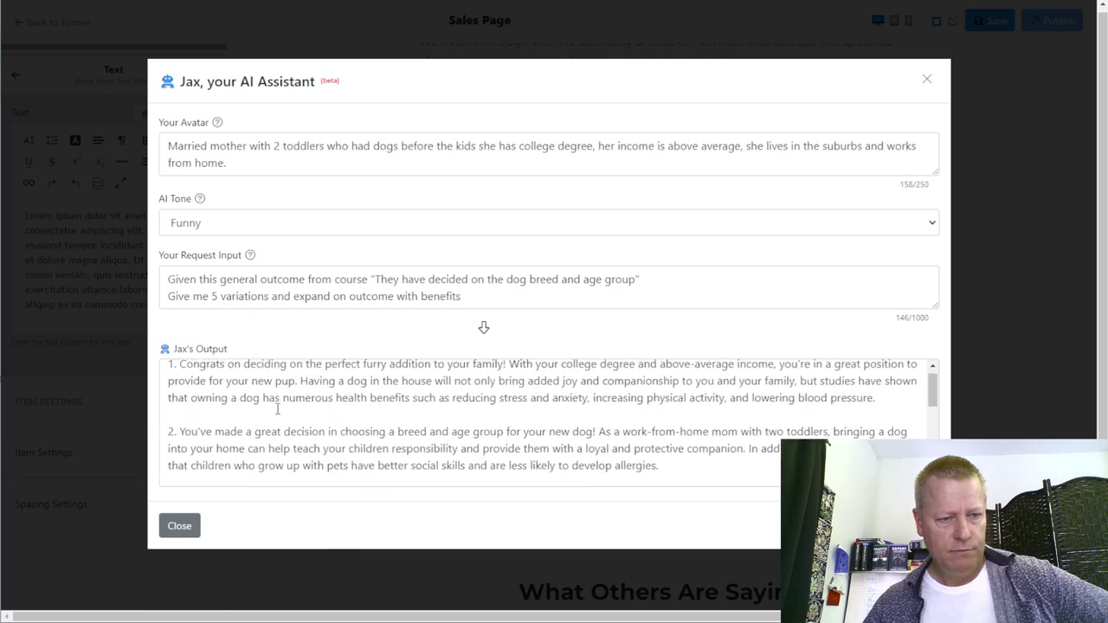
{"action": "scroll", "coordinate": [305, 442], "scroll_direction": "up", "scroll_amount": 1}
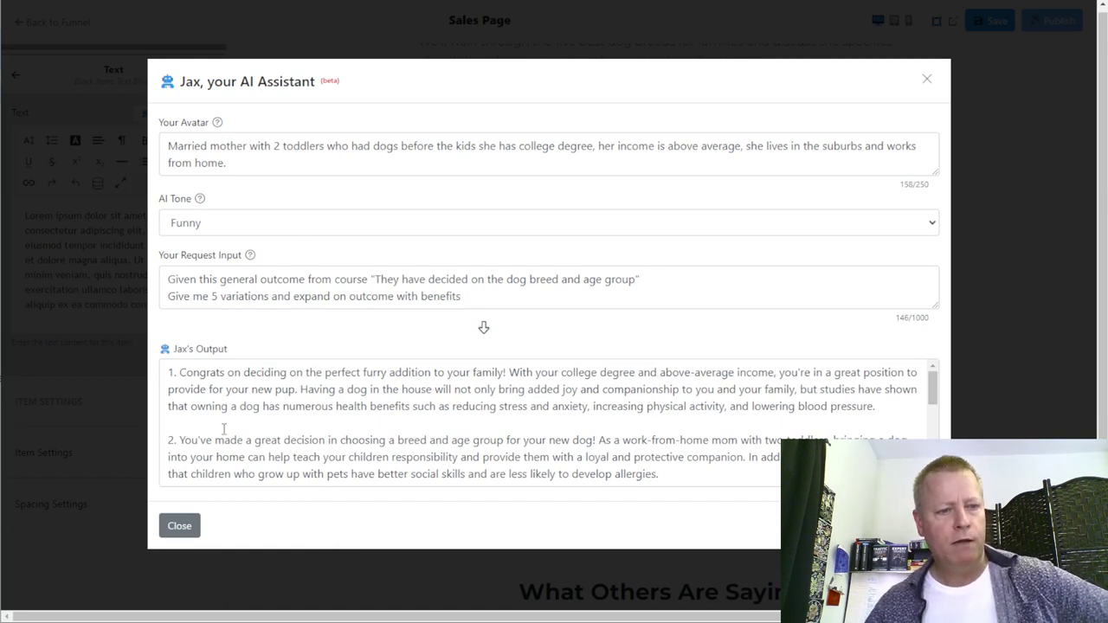
{"action": "left_click", "coordinate": [181, 375]}
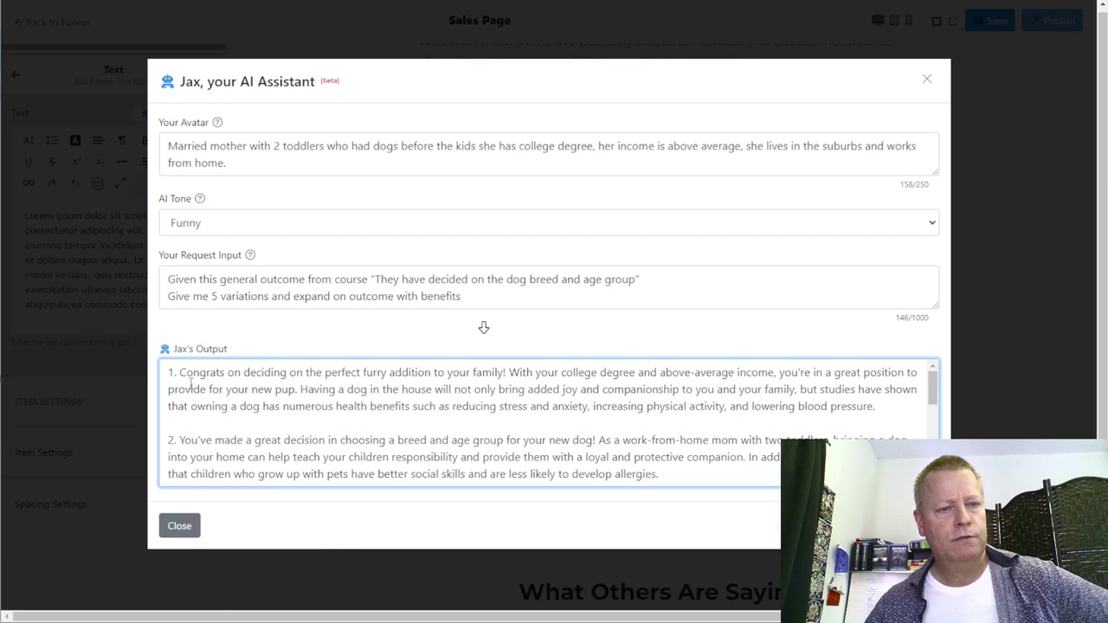
{"action": "left_click_drag", "start_coordinate": [179, 375], "coordinate": [885, 423]}
{"action": "key", "text": "ctrl+c"}
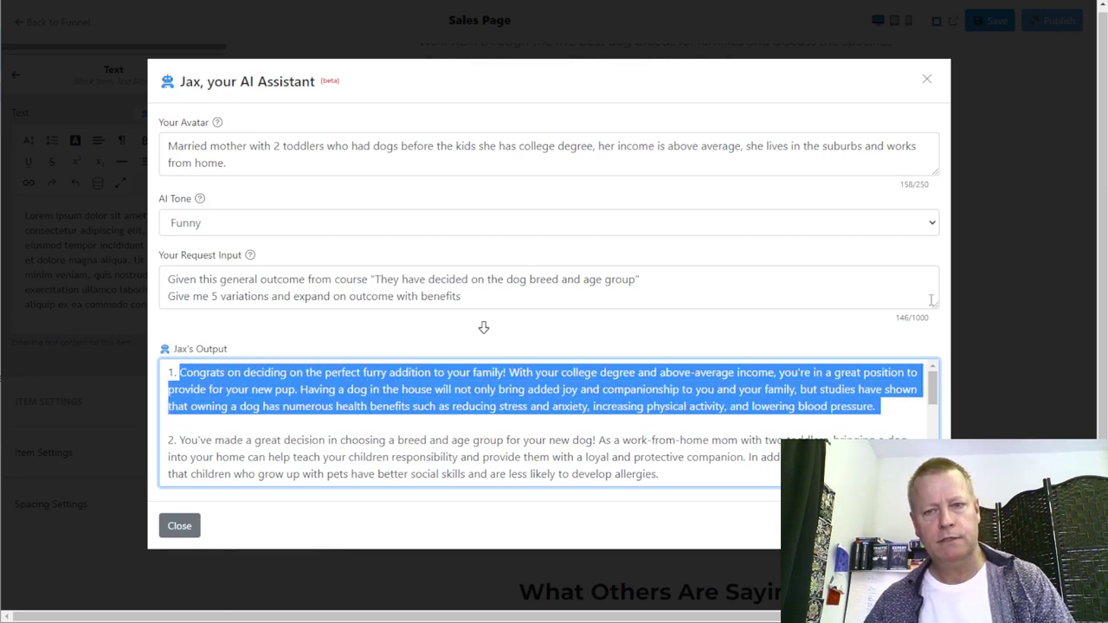
{"action": "left_click", "coordinate": [926, 80]}
- Replace the Lorem text with the pasted variation, reworded to open 'You'll have decided'
{"action": "left_click", "coordinate": [149, 262]}
{"action": "key", "text": "ctrl+a"}
{"action": "key", "text": "ctrl+v"}
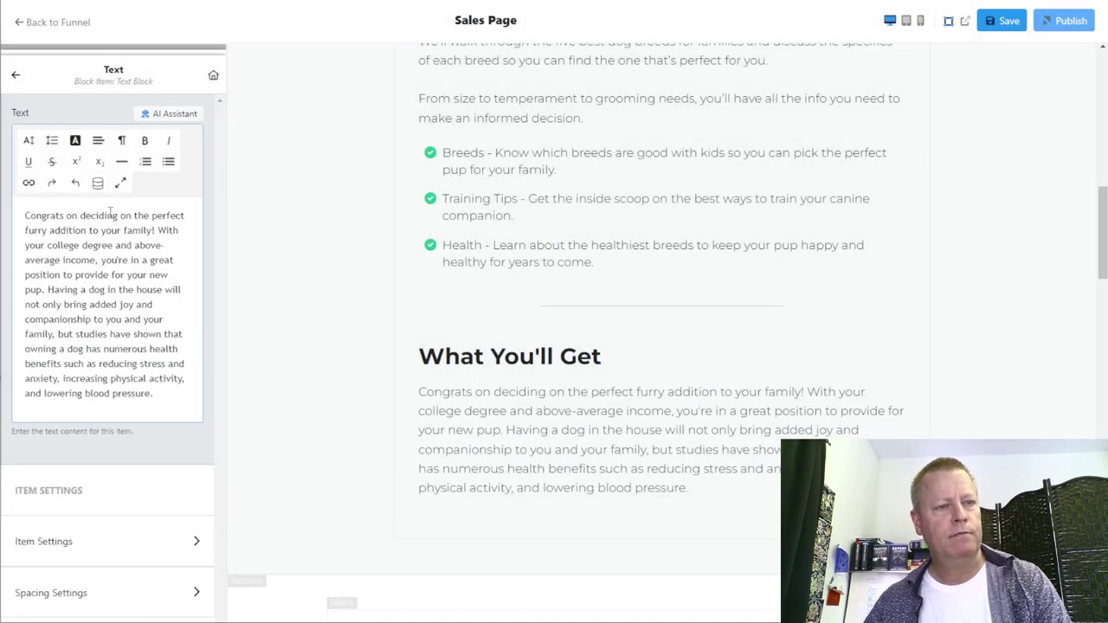
{"action": "left_click_drag", "start_coordinate": [25, 215], "coordinate": [79, 216]}
{"action": "type", "text": "You'll "}
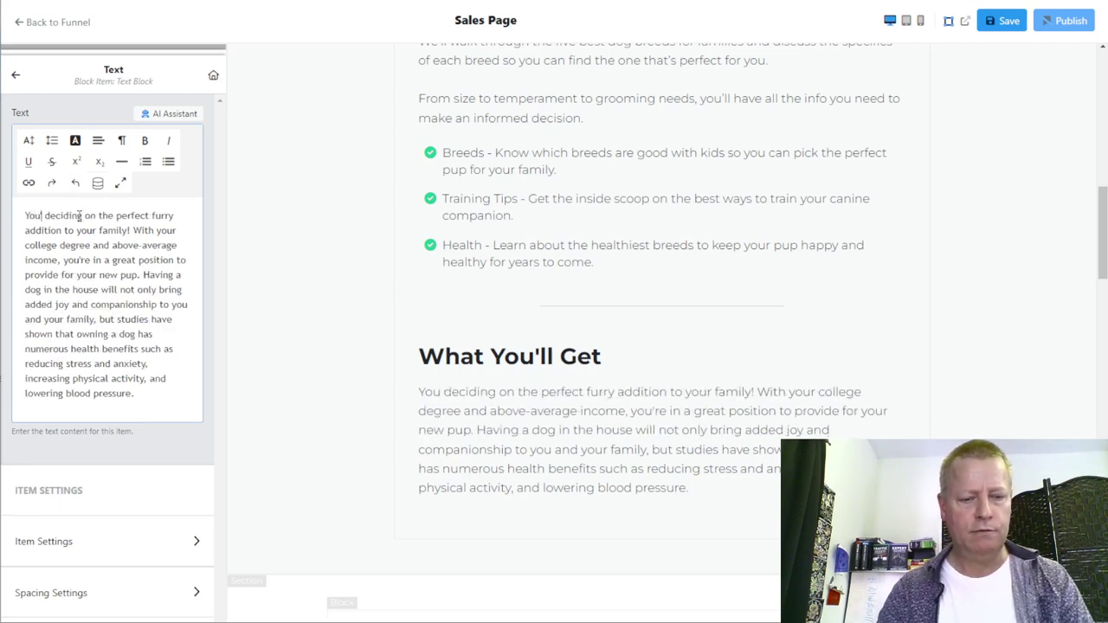
{"action": "type", "text": "have"}
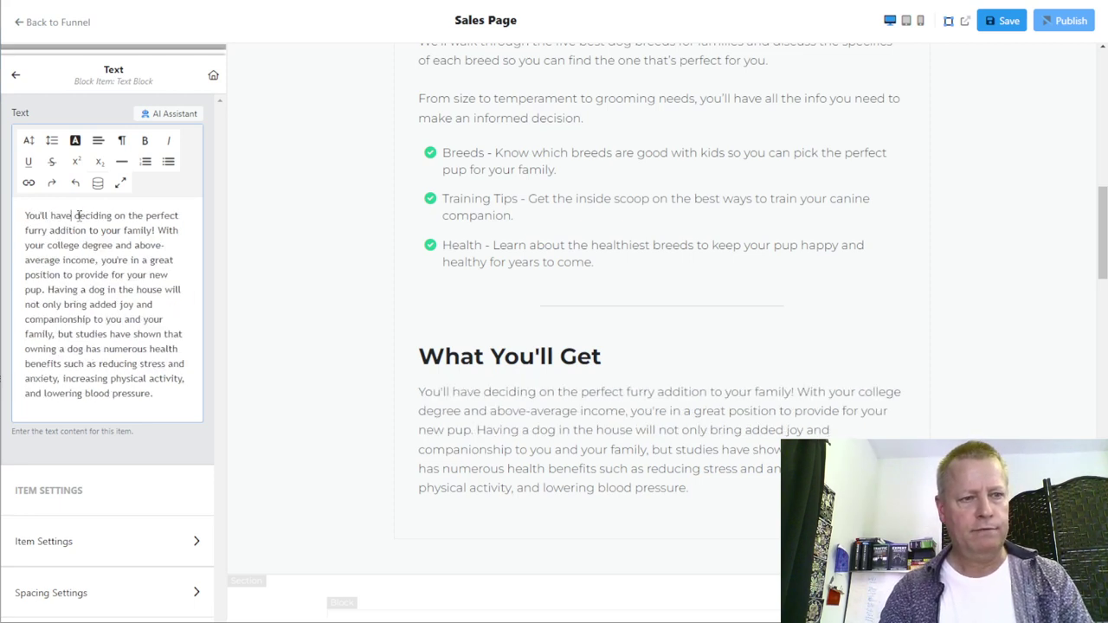
{"action": "key", "text": "Right"}
{"action": "key", "text": "Right"}
{"action": "key", "text": "Right"}
{"action": "key", "text": "Right"}
{"action": "key", "text": "Right"}
{"action": "key", "text": "Right"}
{"action": "key", "text": "Right"}
{"action": "key", "text": "Right"}
{"action": "key", "text": "Right"}
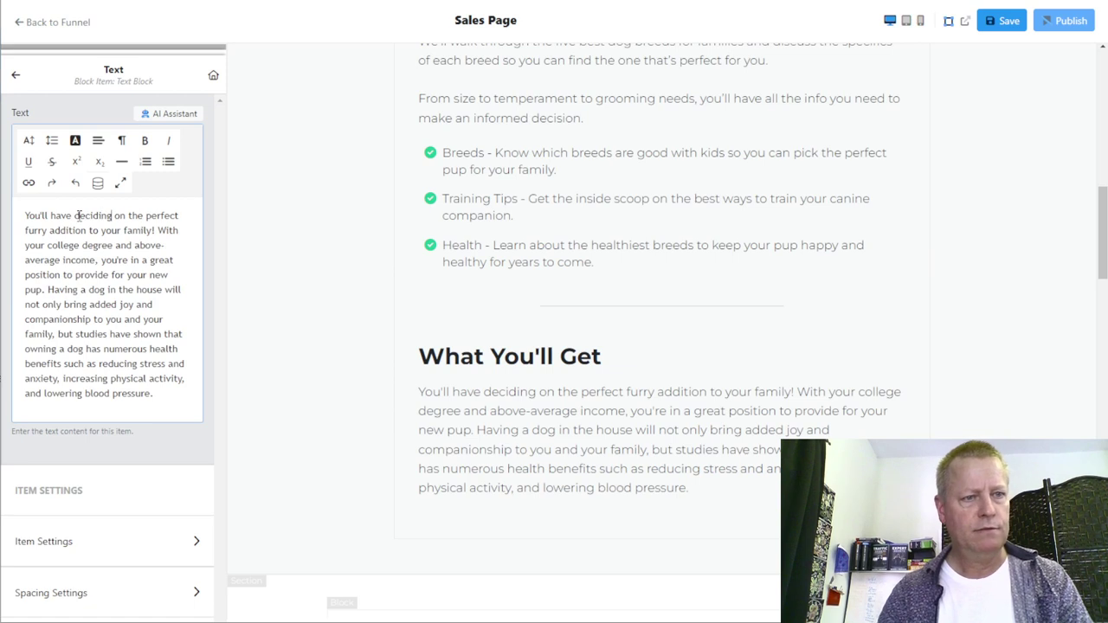
{"action": "key", "text": "BackSpace"}
{"action": "key", "text": "BackSpace"}
{"action": "key", "text": "BackSpace"}
{"action": "type", "text": "ed"}
- Break the copy into three paragraphs after the first sentence and before 'Having'
{"action": "left_click", "coordinate": [156, 230]}
{"action": "key", "text": "Return"}
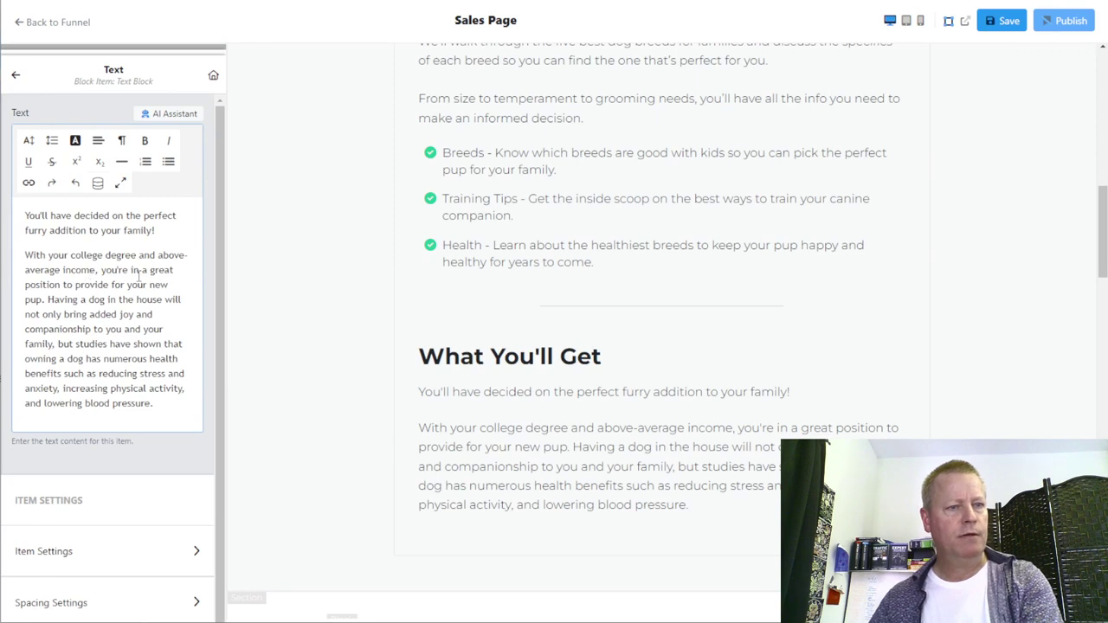
{"action": "left_click", "coordinate": [48, 299]}
{"action": "key", "text": "Return"}
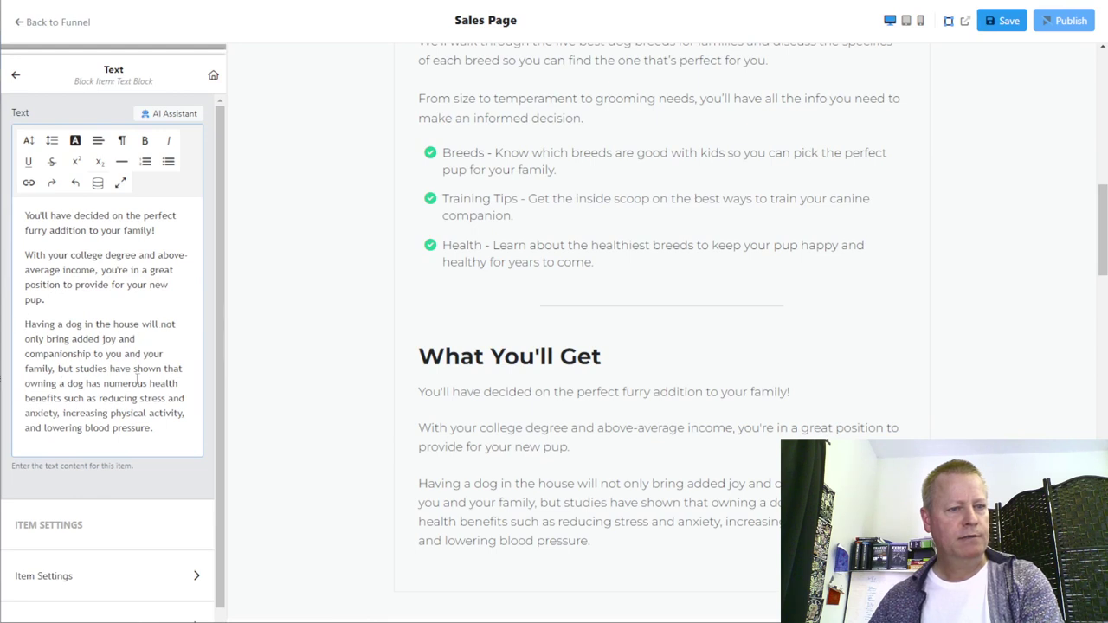
{"action": "scroll", "coordinate": [167, 402], "scroll_direction": "down", "scroll_amount": 1}
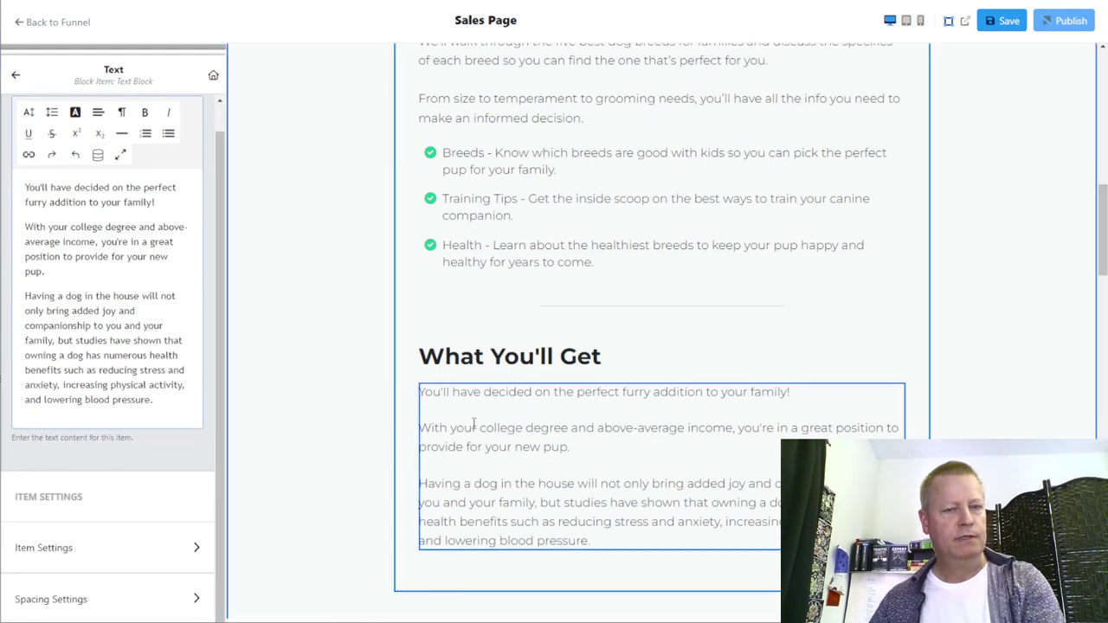
- Save and publish the sales page, then select the image block for editing
{"action": "left_click", "coordinate": [1002, 22]}
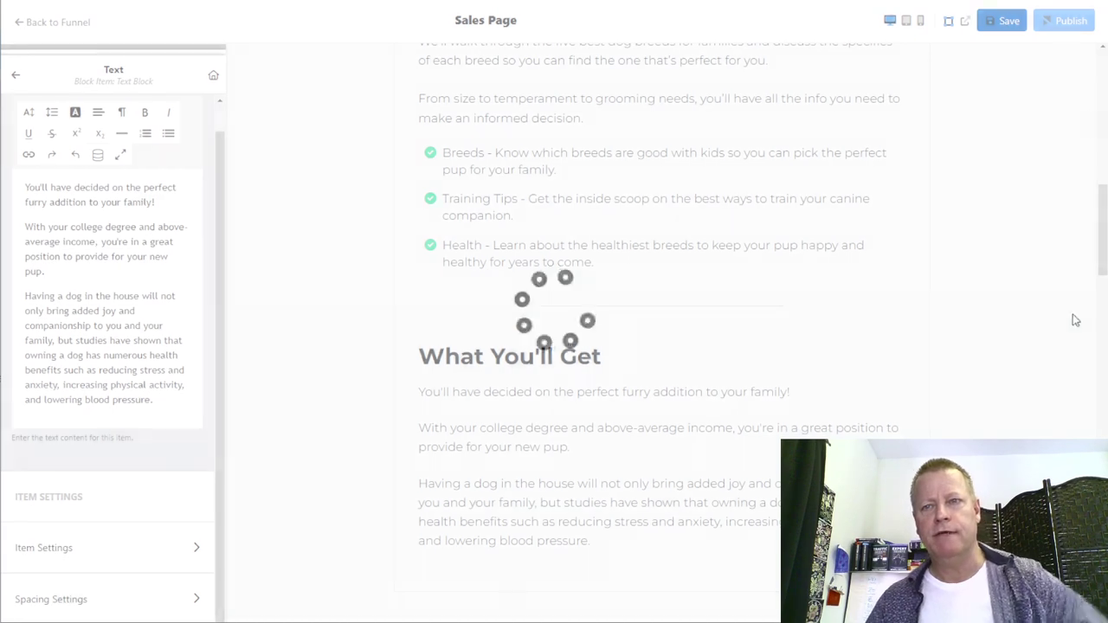
{"action": "left_click", "coordinate": [1069, 26]}
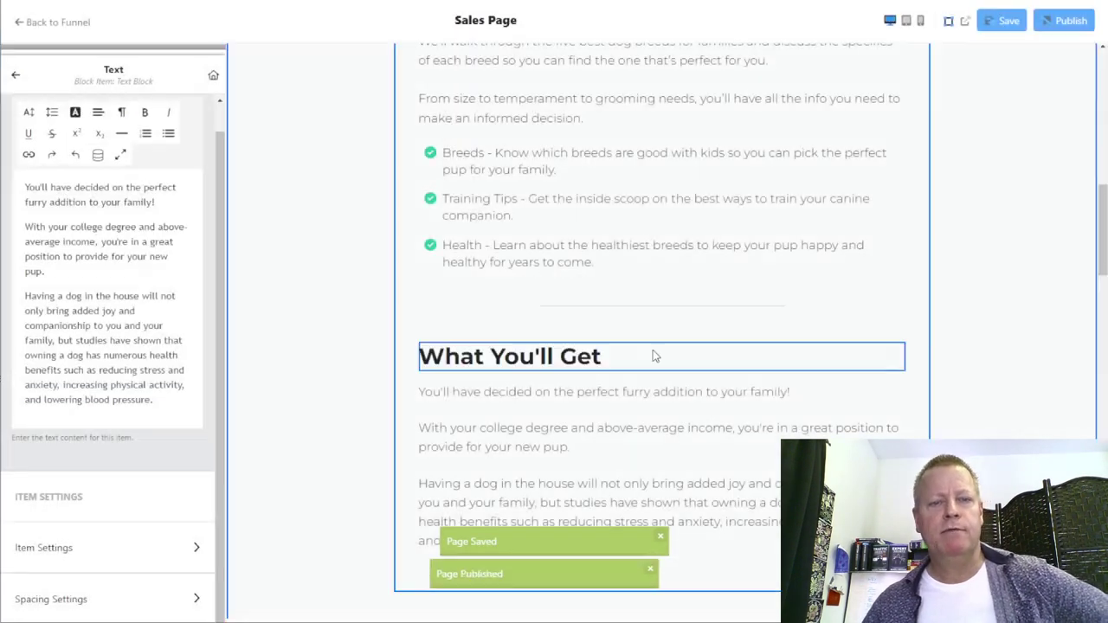
{"action": "scroll", "coordinate": [685, 435], "scroll_direction": "down", "scroll_amount": 4}
{"action": "scroll", "coordinate": [684, 436], "scroll_direction": "down", "scroll_amount": 4}
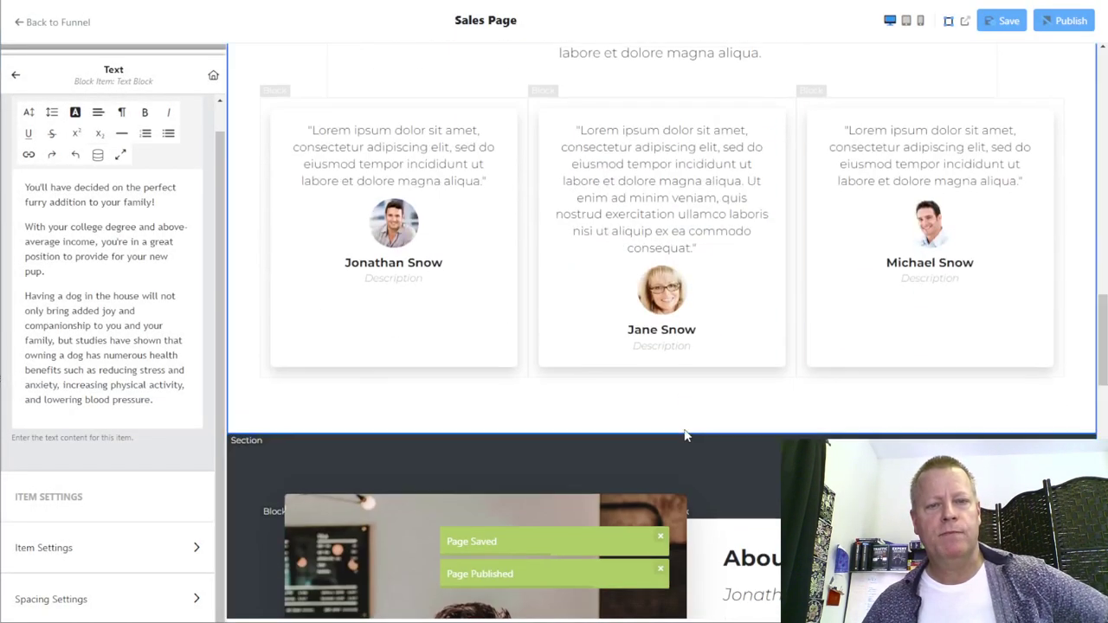
{"action": "scroll", "coordinate": [685, 435], "scroll_direction": "up", "scroll_amount": 3}
{"action": "scroll", "coordinate": [685, 436], "scroll_direction": "down", "scroll_amount": 8}
{"action": "scroll", "coordinate": [685, 436], "scroll_direction": "up", "scroll_amount": 15}
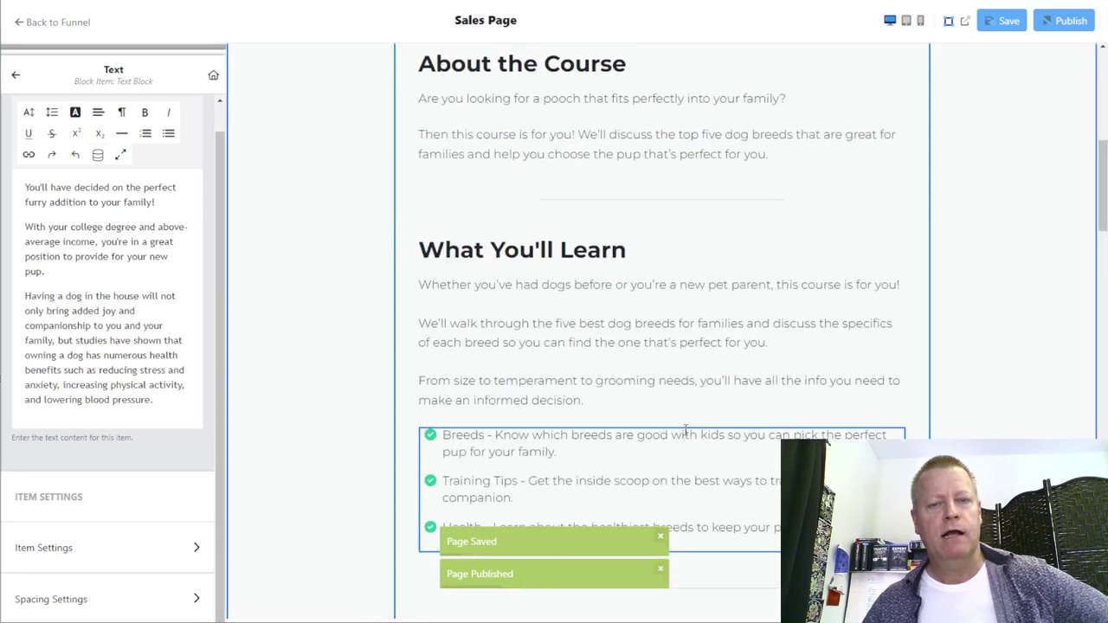
{"action": "left_click", "coordinate": [490, 396]}
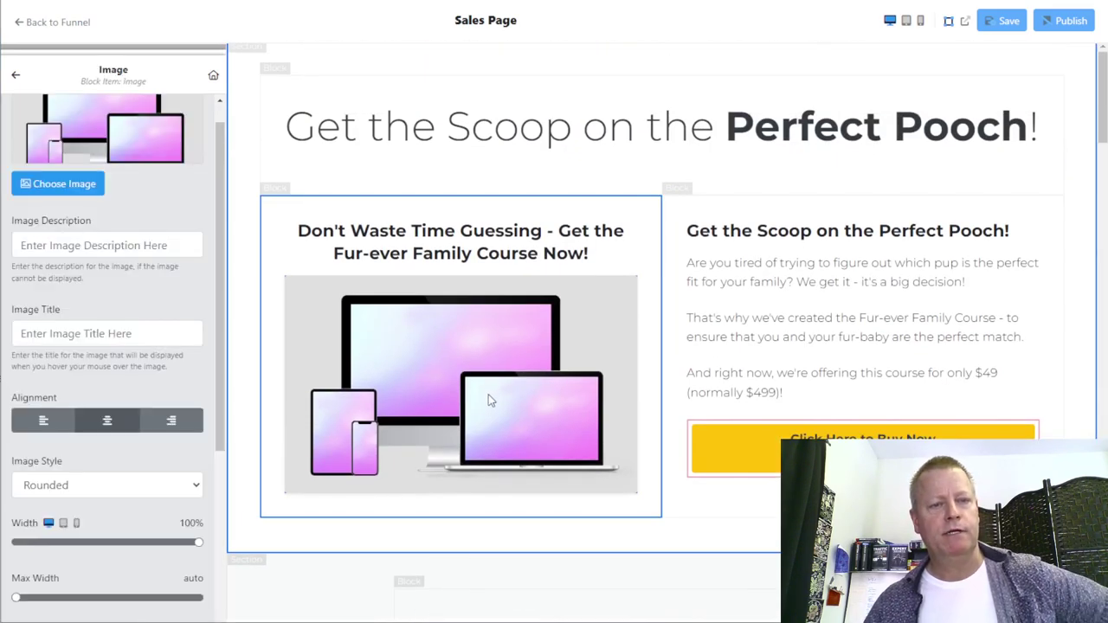
{"action": "left_click", "coordinate": [62, 183]}
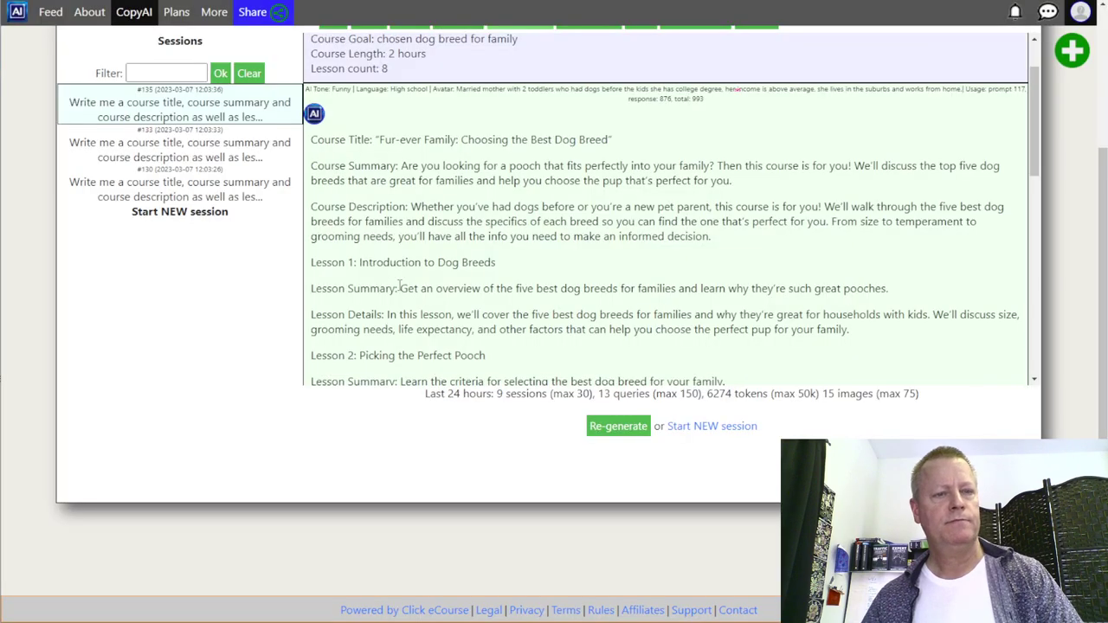
{"action": "scroll", "coordinate": [281, 260], "scroll_direction": "up", "scroll_amount": 3}
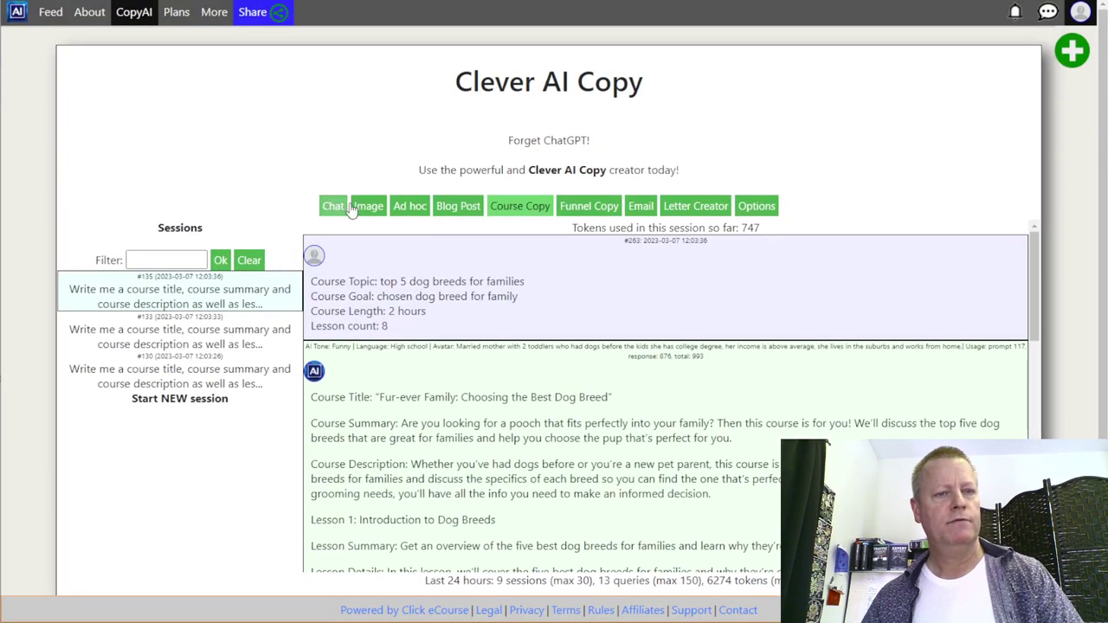
- Copy the image address of the third golden retriever puppies-with-children image
{"action": "left_click", "coordinate": [356, 208]}
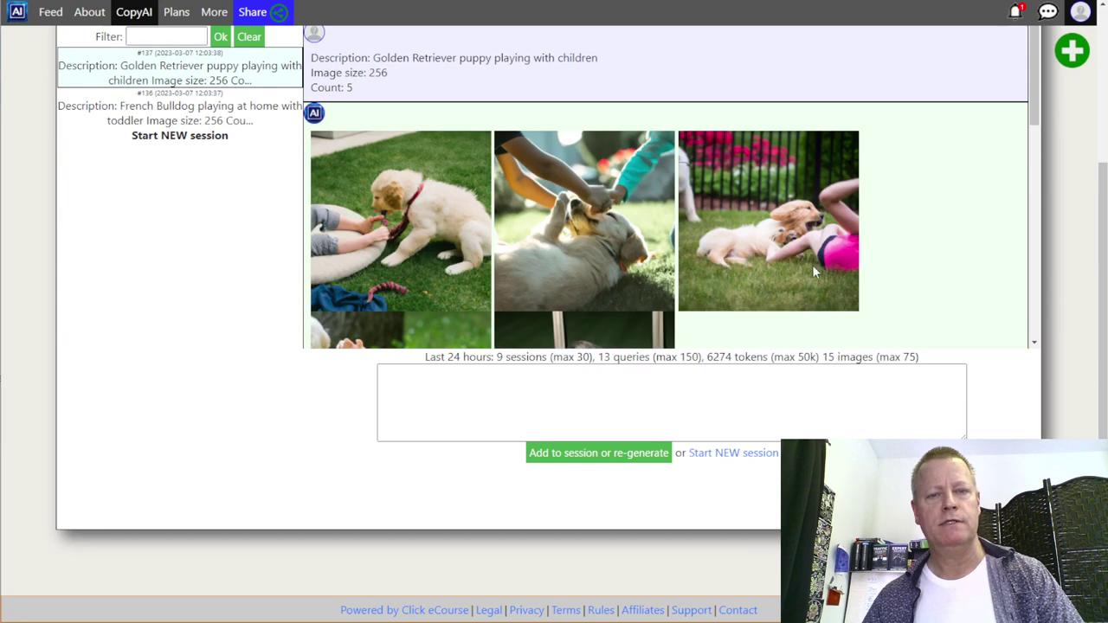
{"action": "scroll", "coordinate": [813, 266], "scroll_direction": "down", "scroll_amount": 5}
{"action": "scroll", "coordinate": [814, 266], "scroll_direction": "up", "scroll_amount": 4}
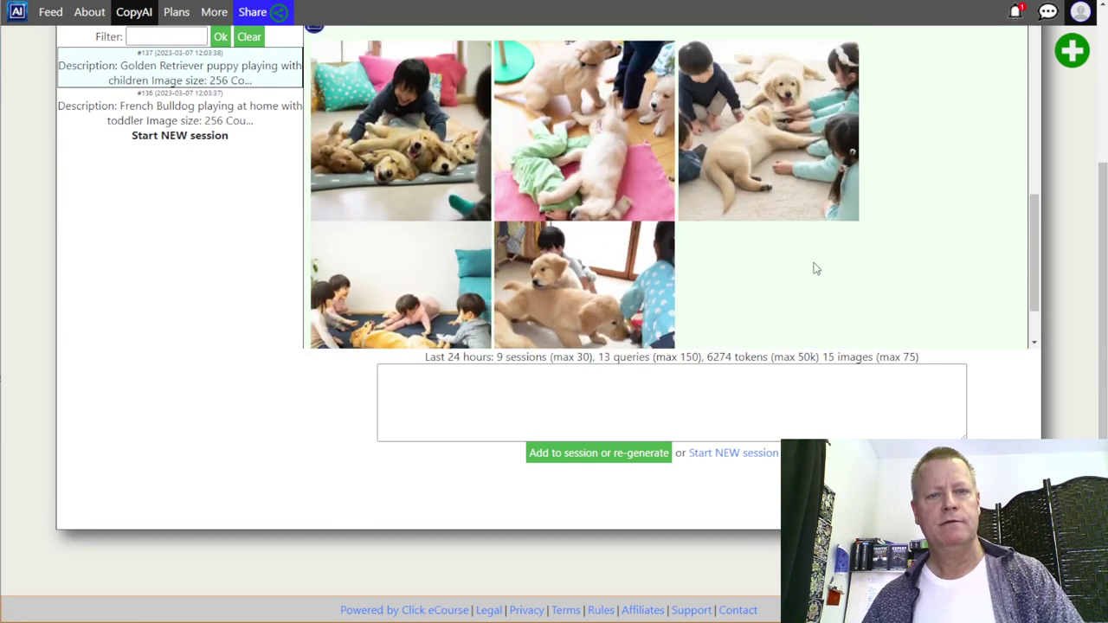
{"action": "scroll", "coordinate": [611, 298], "scroll_direction": "down", "scroll_amount": 3}
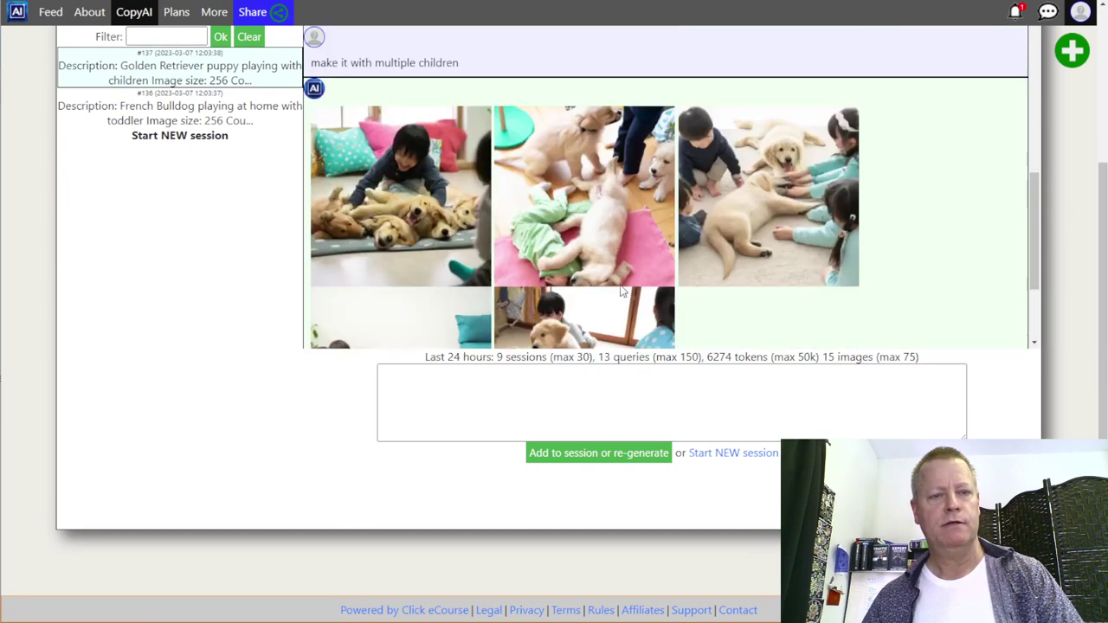
{"action": "right_click", "coordinate": [769, 179]}
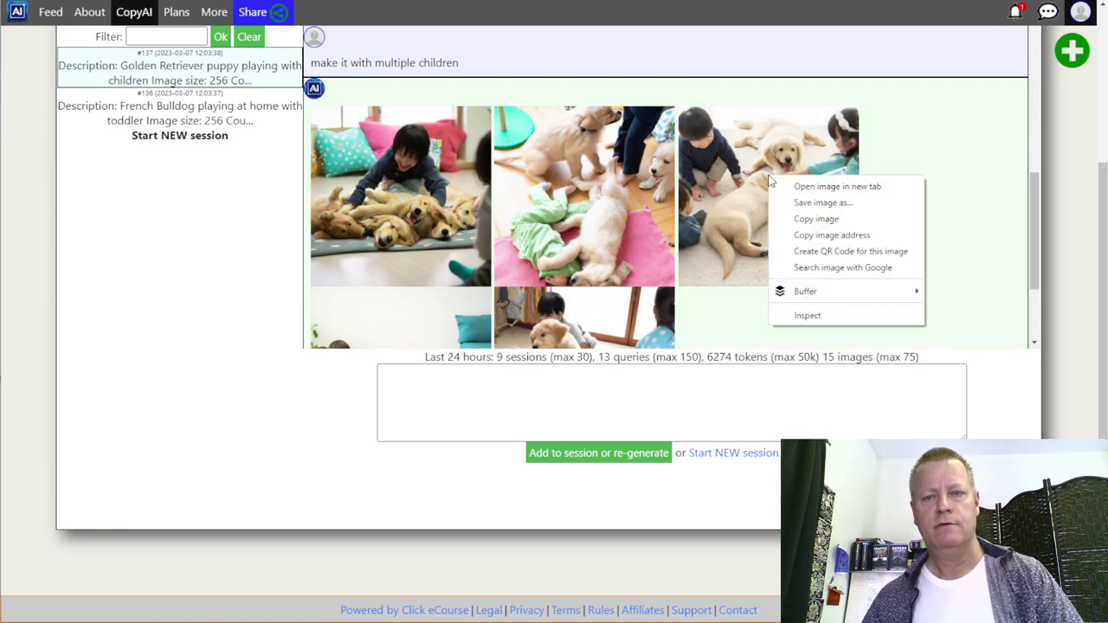
{"action": "left_click", "coordinate": [847, 241]}
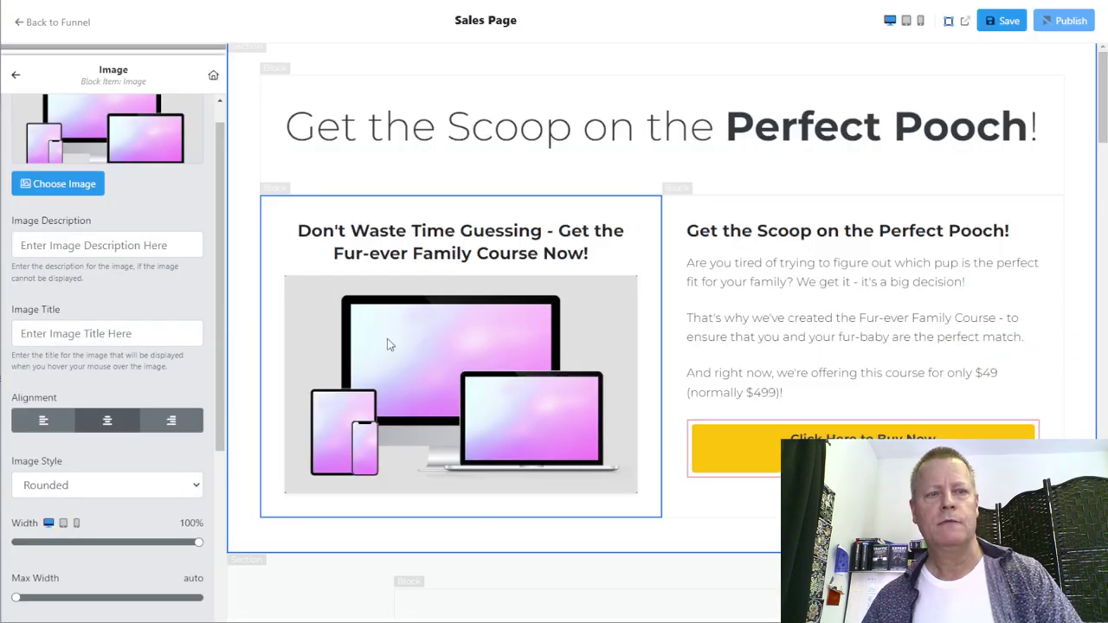
- Save the third puppies-with-children image to the Downloads folder for uploading
{"action": "left_click", "coordinate": [37, 185]}
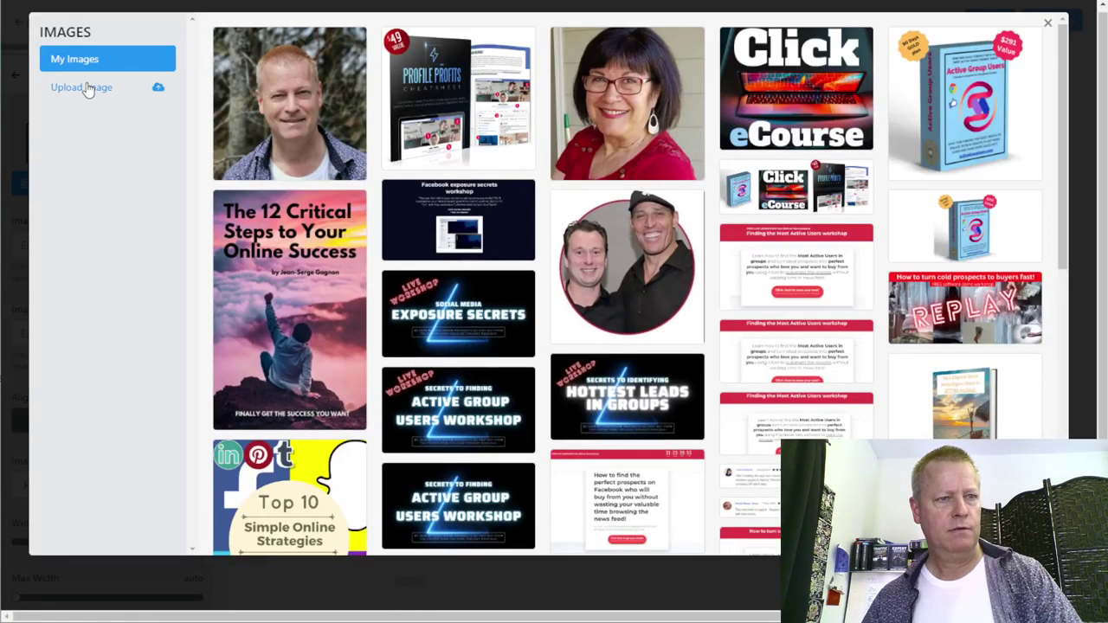
{"action": "left_click", "coordinate": [86, 86]}
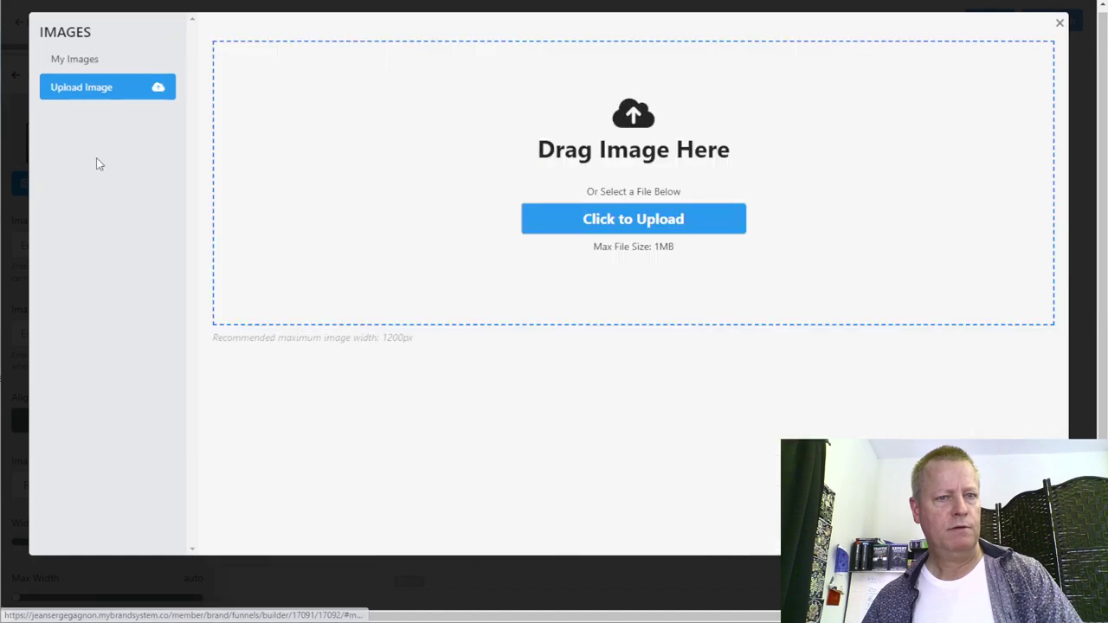
{"action": "left_click", "coordinate": [656, 226]}
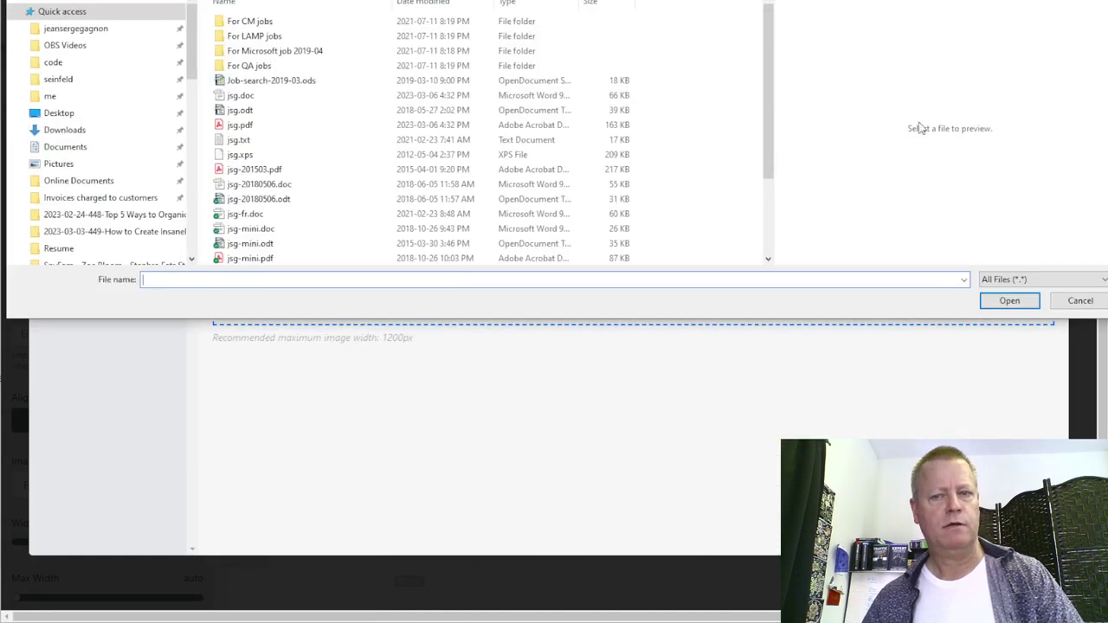
{"action": "left_click", "coordinate": [1082, 299]}
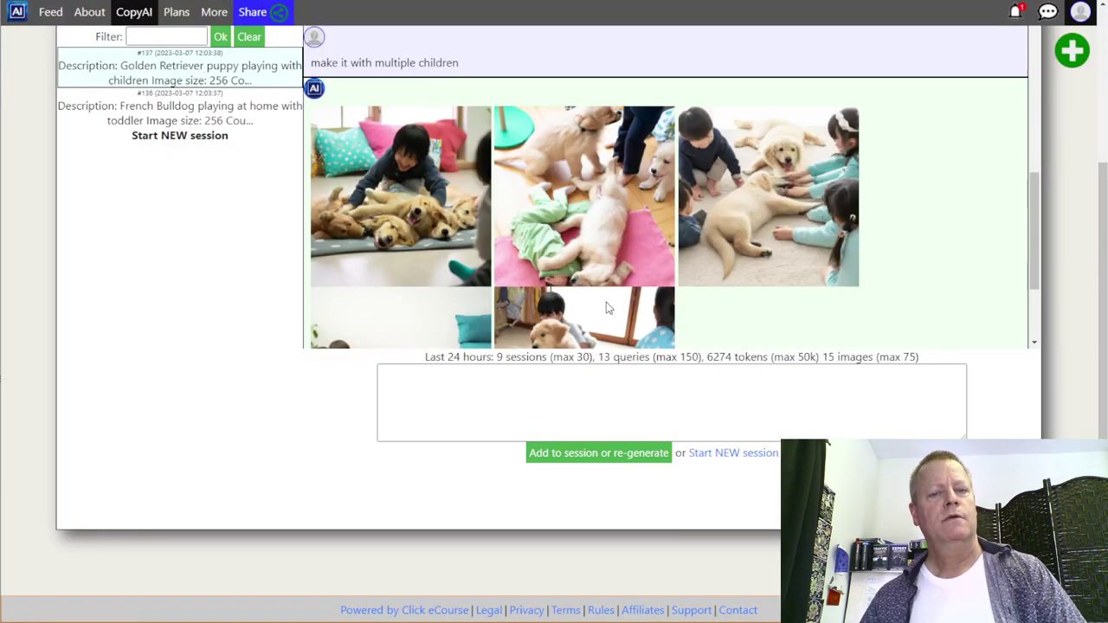
{"action": "right_click", "coordinate": [752, 185]}
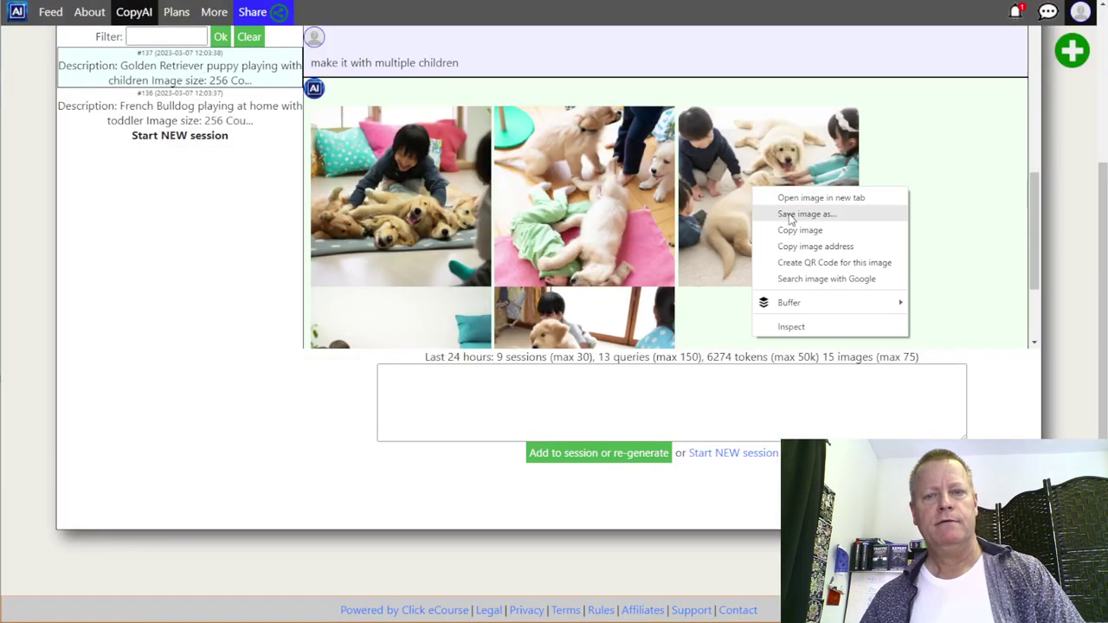
{"action": "left_click", "coordinate": [790, 216]}
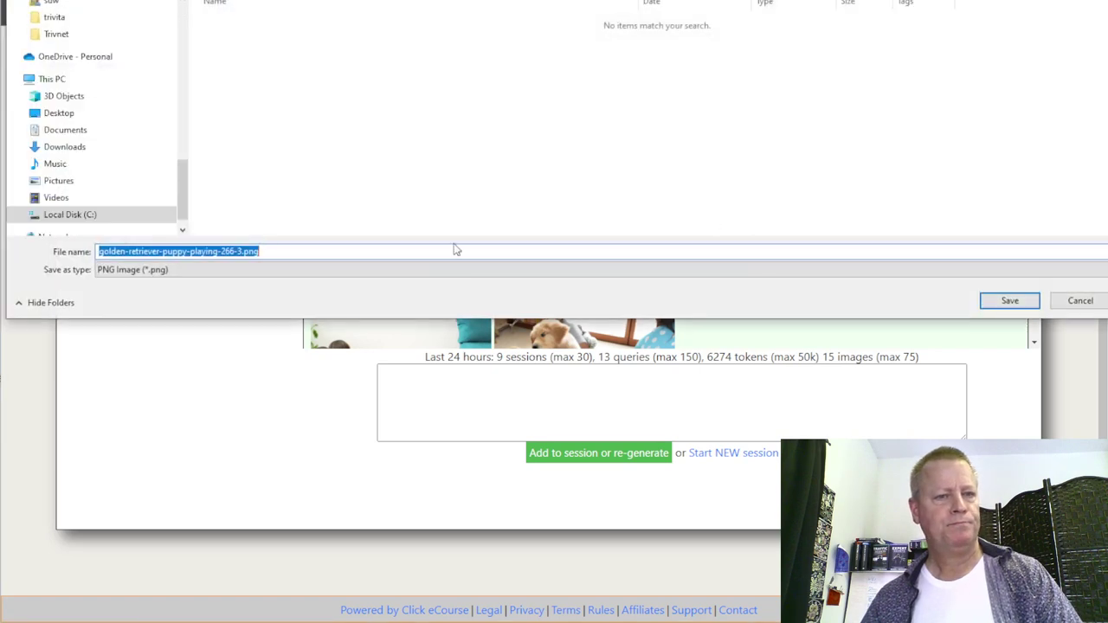
{"action": "left_click_drag", "start_coordinate": [184, 198], "coordinate": [197, 21]}
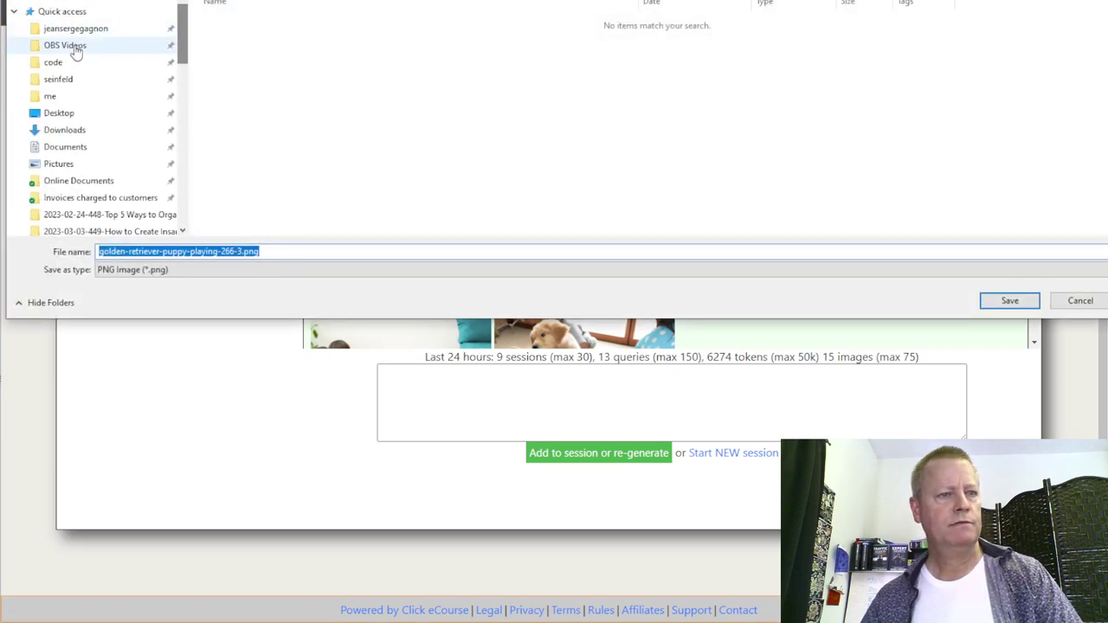
{"action": "left_click", "coordinate": [69, 134]}
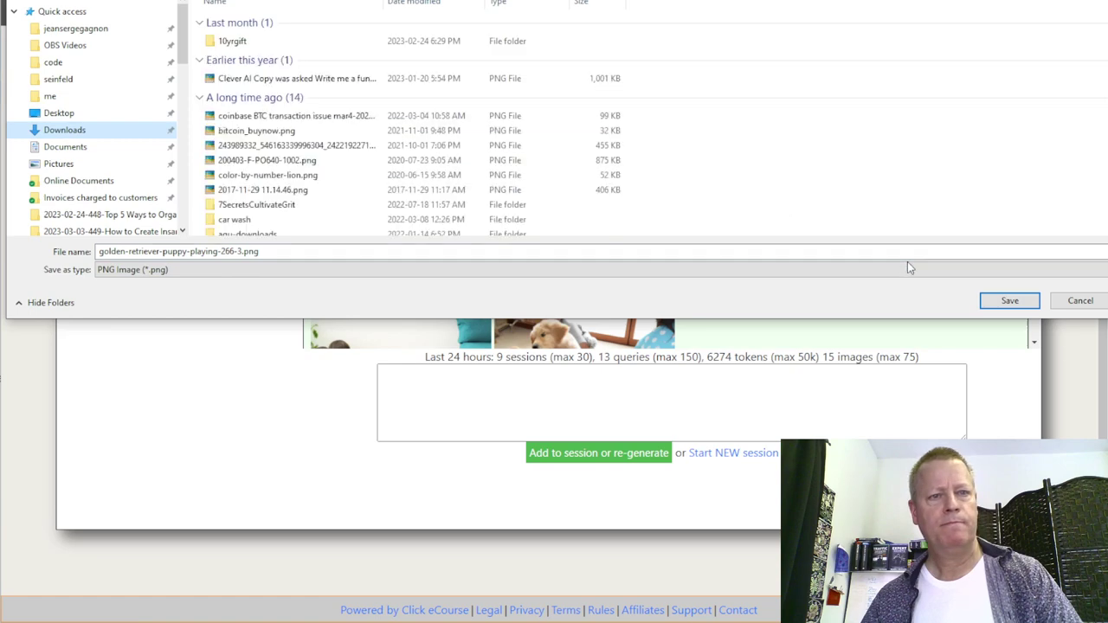
{"action": "left_click", "coordinate": [1010, 301]}
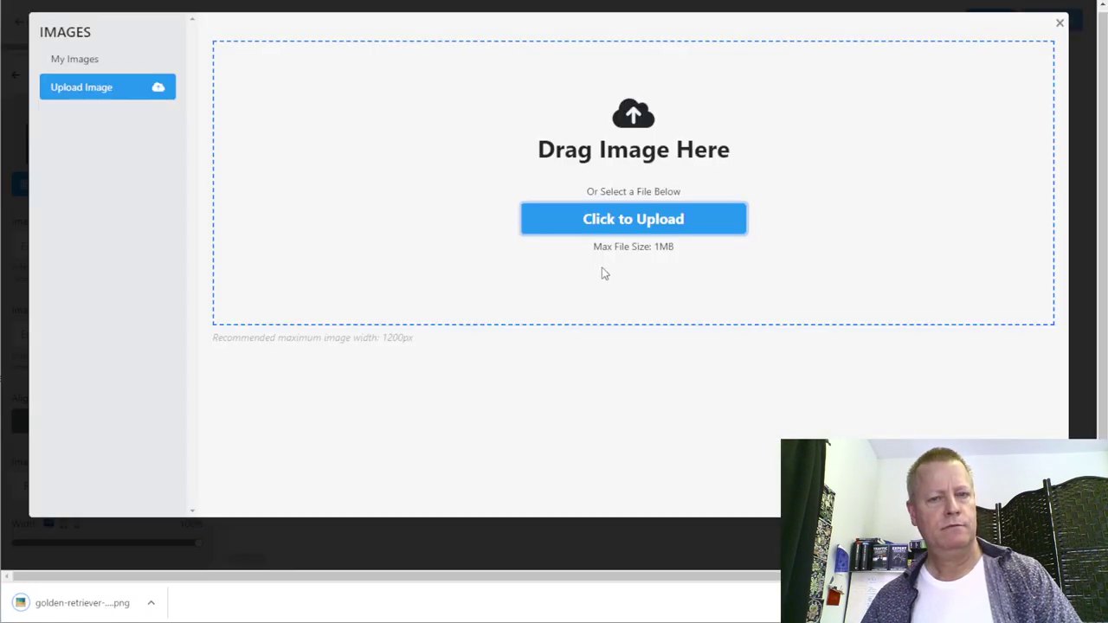
- Upload golden-retriever-puppy-playing-266-3.png from Downloads as the page image
{"action": "left_click", "coordinate": [613, 219]}
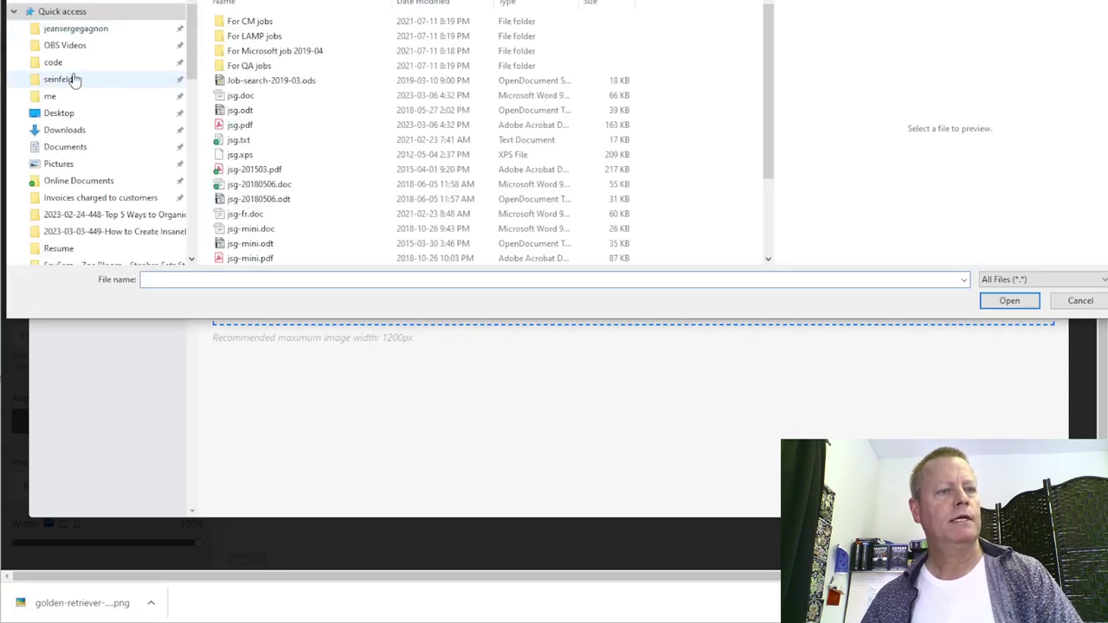
{"action": "left_click", "coordinate": [65, 131]}
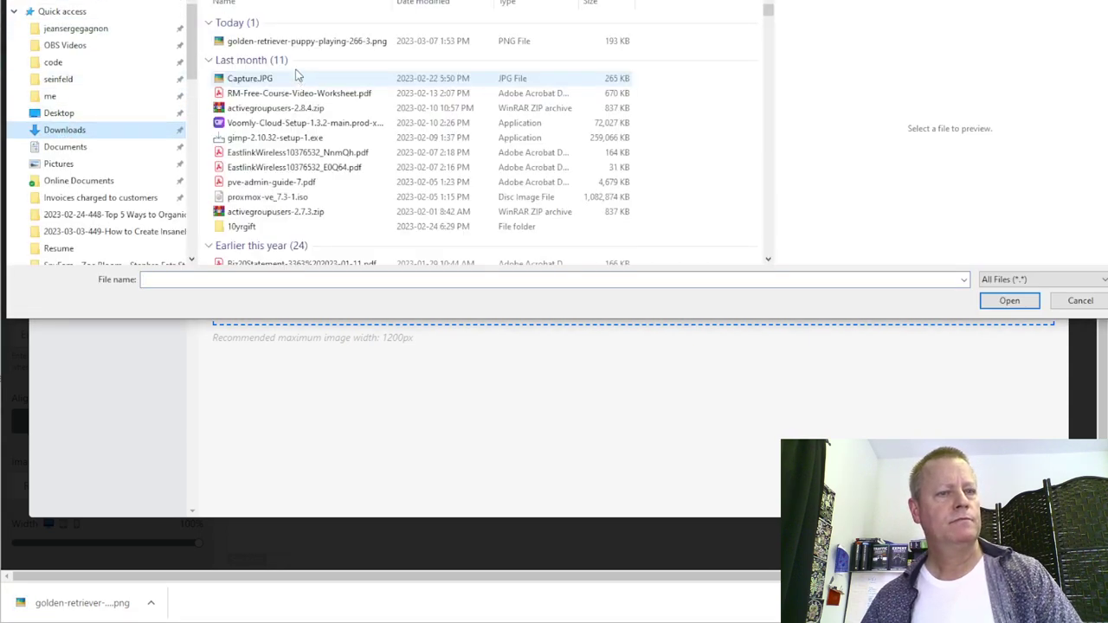
{"action": "double_click", "coordinate": [271, 47]}
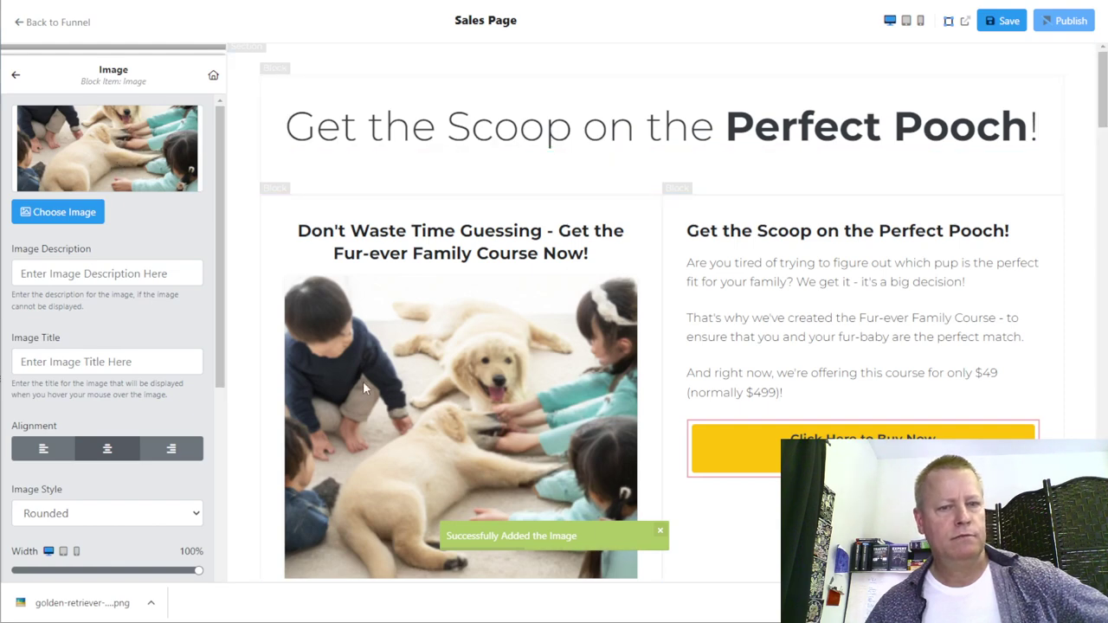
- Save and publish the sales page, then return to the Clever AI Copy tab
{"action": "left_click", "coordinate": [1001, 22]}
{"action": "scroll", "coordinate": [651, 465], "scroll_direction": "down", "scroll_amount": 2}
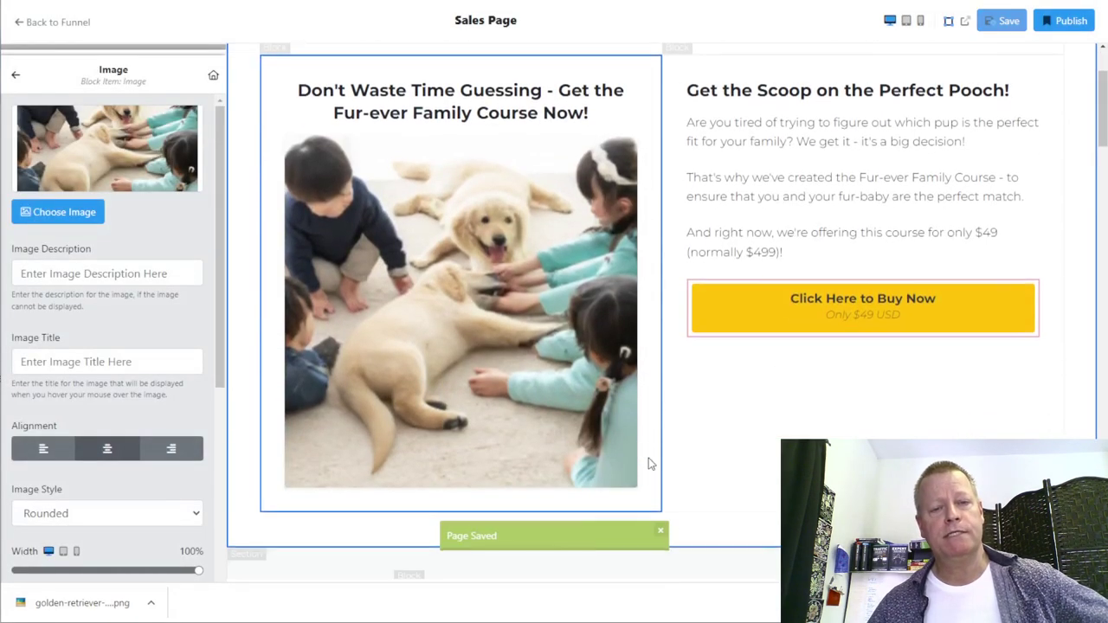
{"action": "left_click", "coordinate": [1065, 25]}
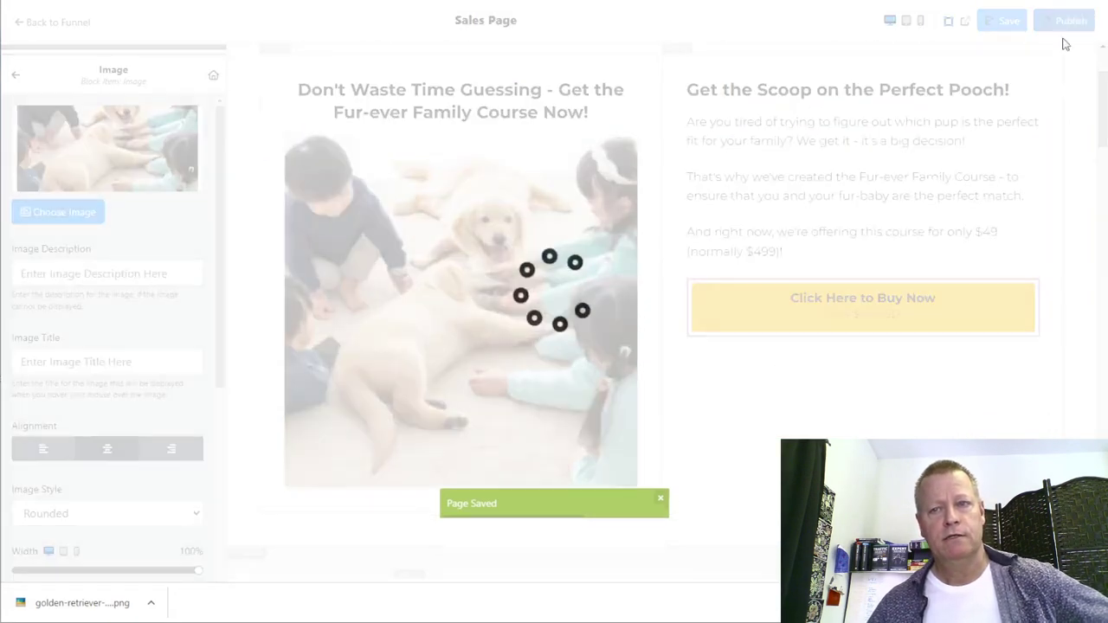
{"action": "key", "text": "ctrl+Tab"}
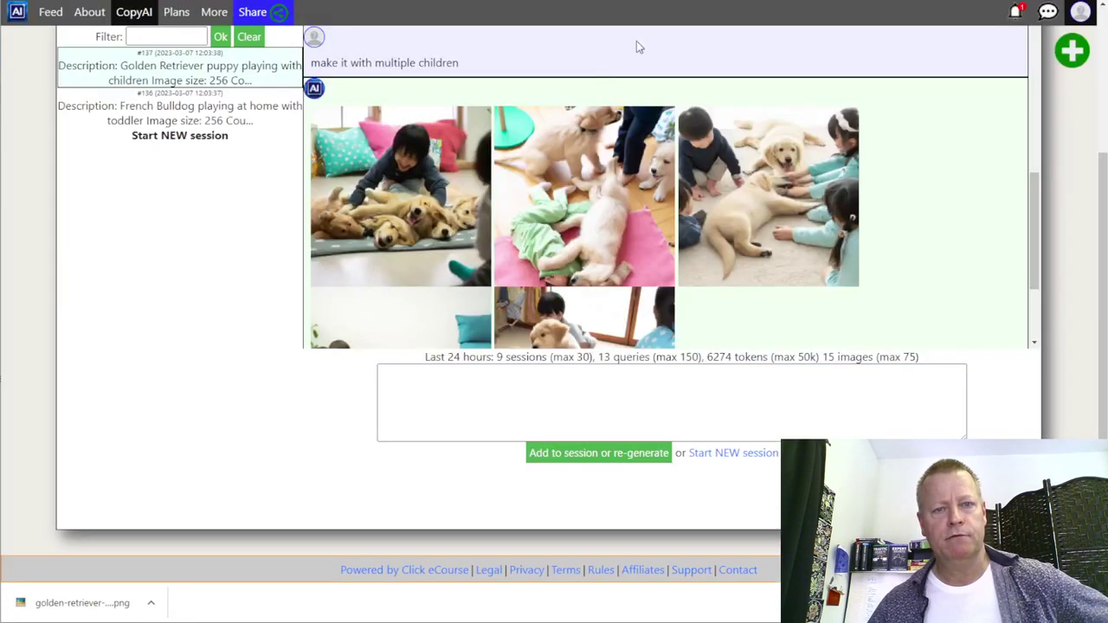
- Start a new image session using the earlier puppy description with 'many' added
{"action": "scroll", "coordinate": [499, 220], "scroll_direction": "up", "scroll_amount": 5}
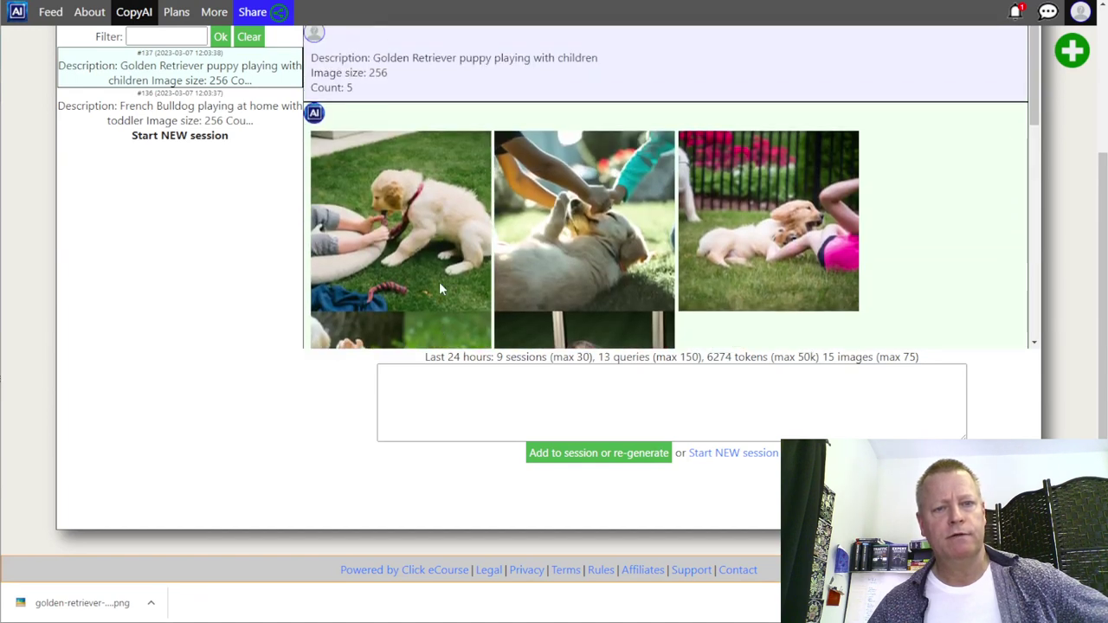
{"action": "left_click_drag", "start_coordinate": [375, 57], "coordinate": [600, 56]}
{"action": "key", "text": "ctrl+c"}
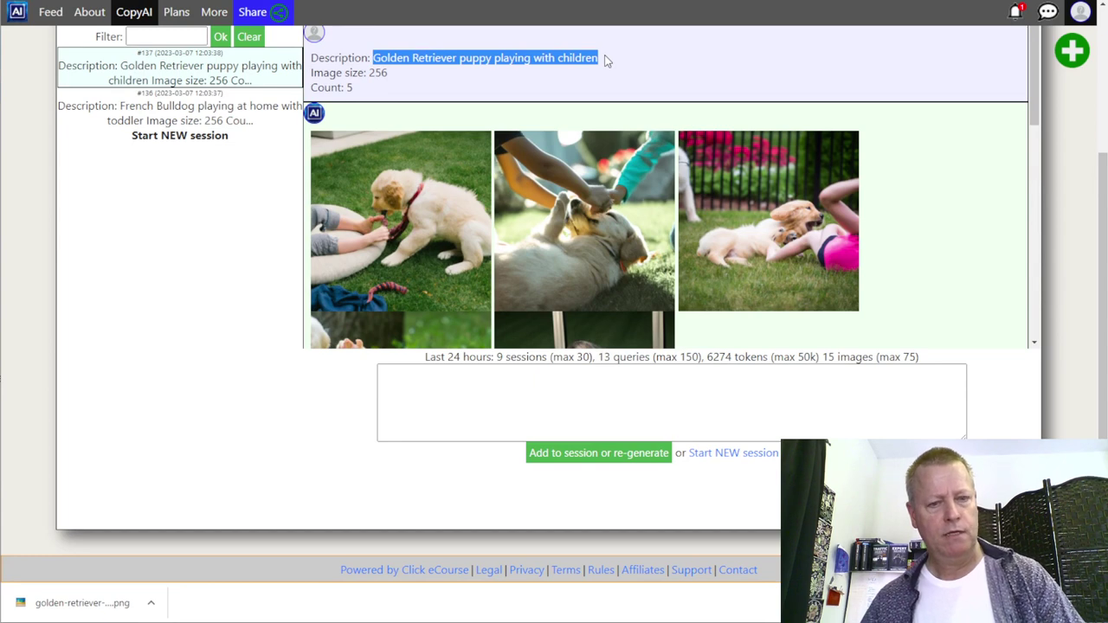
{"action": "scroll", "coordinate": [541, 258], "scroll_direction": "down", "scroll_amount": 3}
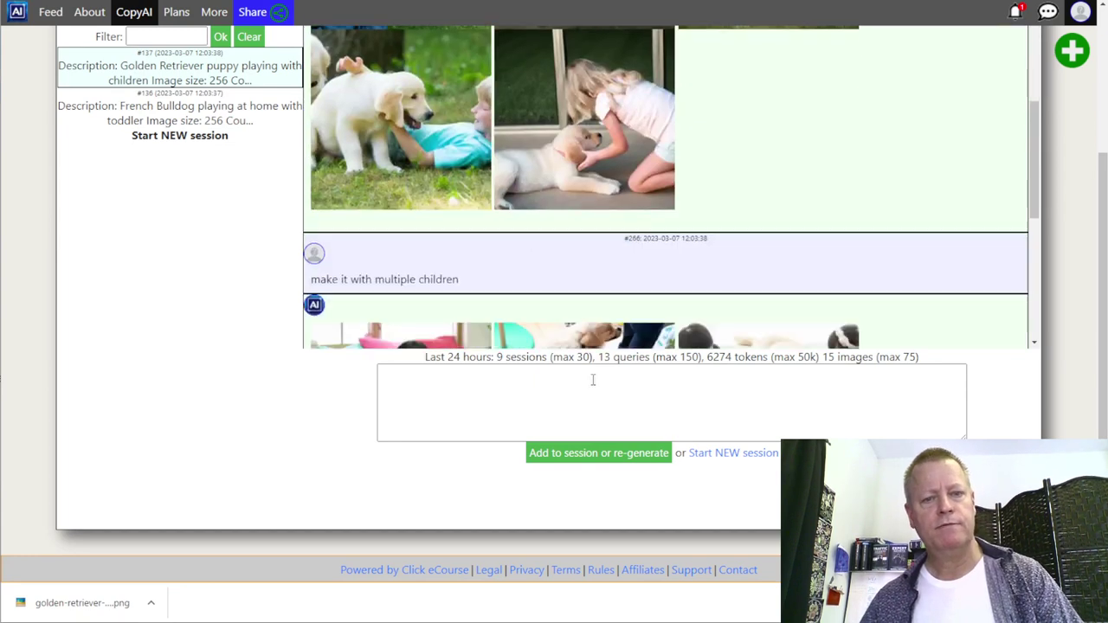
{"action": "left_click", "coordinate": [757, 455]}
{"action": "left_click", "coordinate": [493, 326]}
{"action": "key", "text": "ctrl+v"}
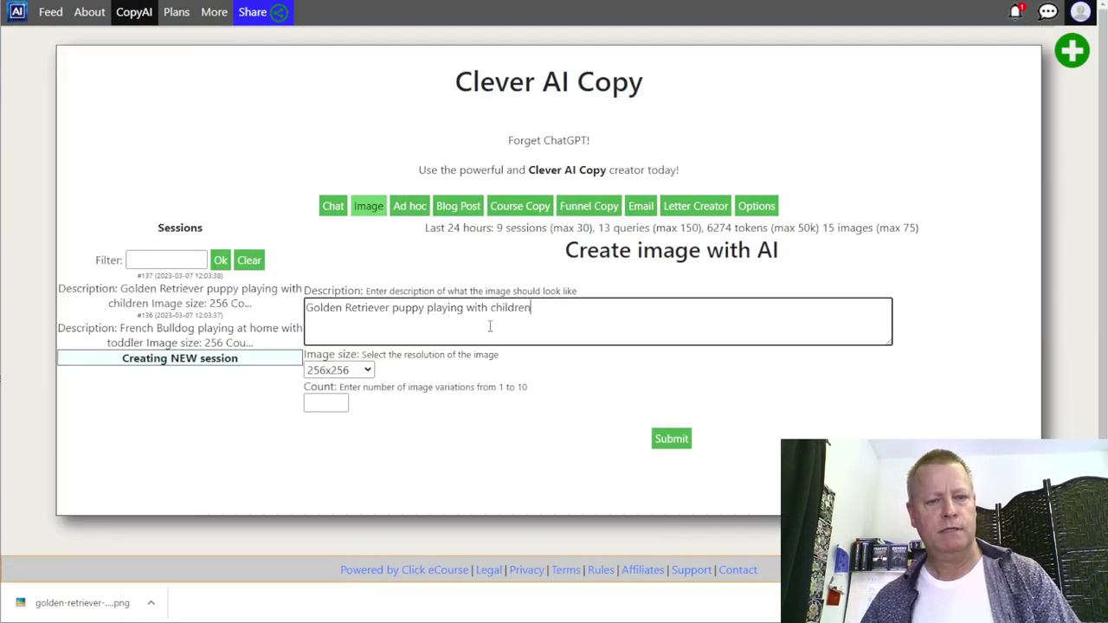
{"action": "type", "text": "many"}
- Set the image size to 1024x1024 and count to 1, then submit
{"action": "right_click", "coordinate": [642, 338]}
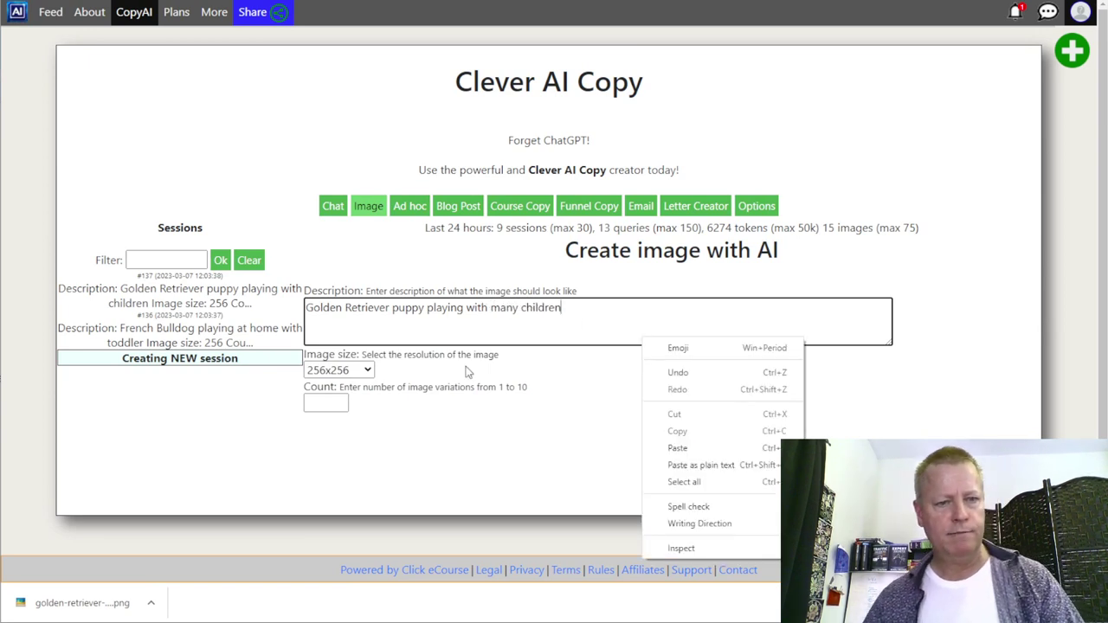
{"action": "left_click", "coordinate": [337, 369]}
{"action": "left_click", "coordinate": [336, 415]}
{"action": "left_click", "coordinate": [326, 403]}
{"action": "type", "text": "1"}
{"action": "left_click", "coordinate": [672, 439]}
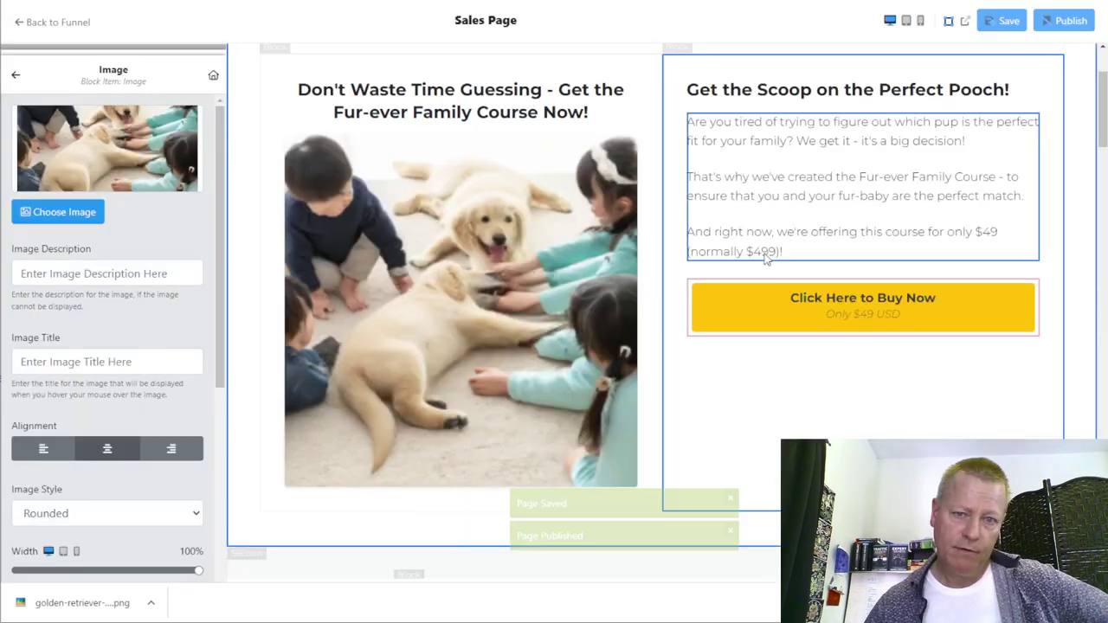
{"action": "scroll", "coordinate": [482, 391], "scroll_direction": "up", "scroll_amount": 2}
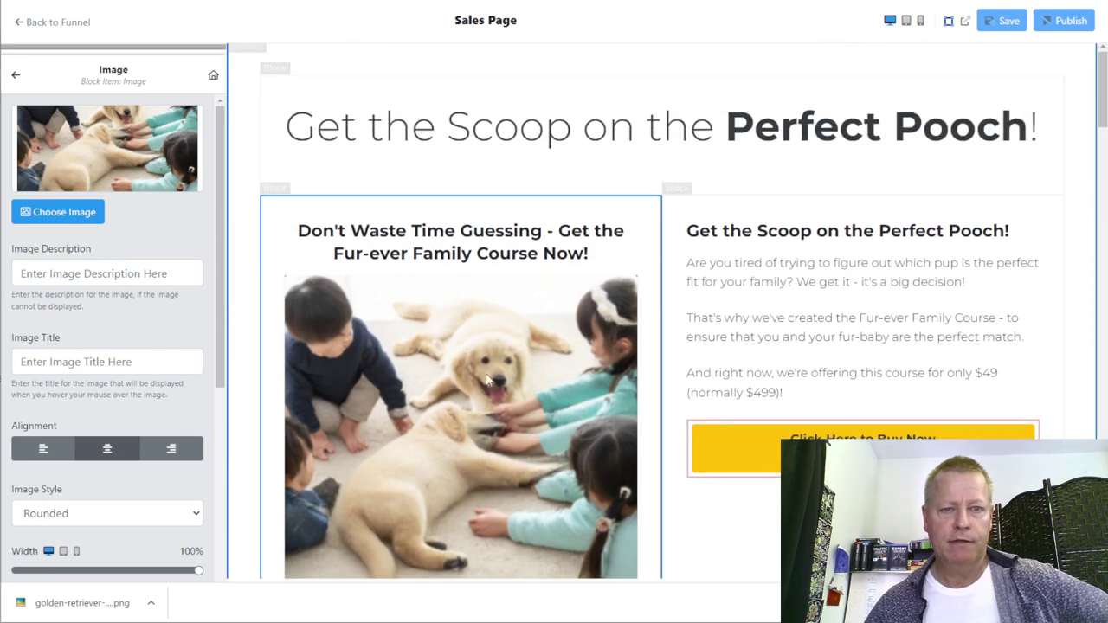
{"action": "scroll", "coordinate": [438, 449], "scroll_direction": "down", "scroll_amount": 3}
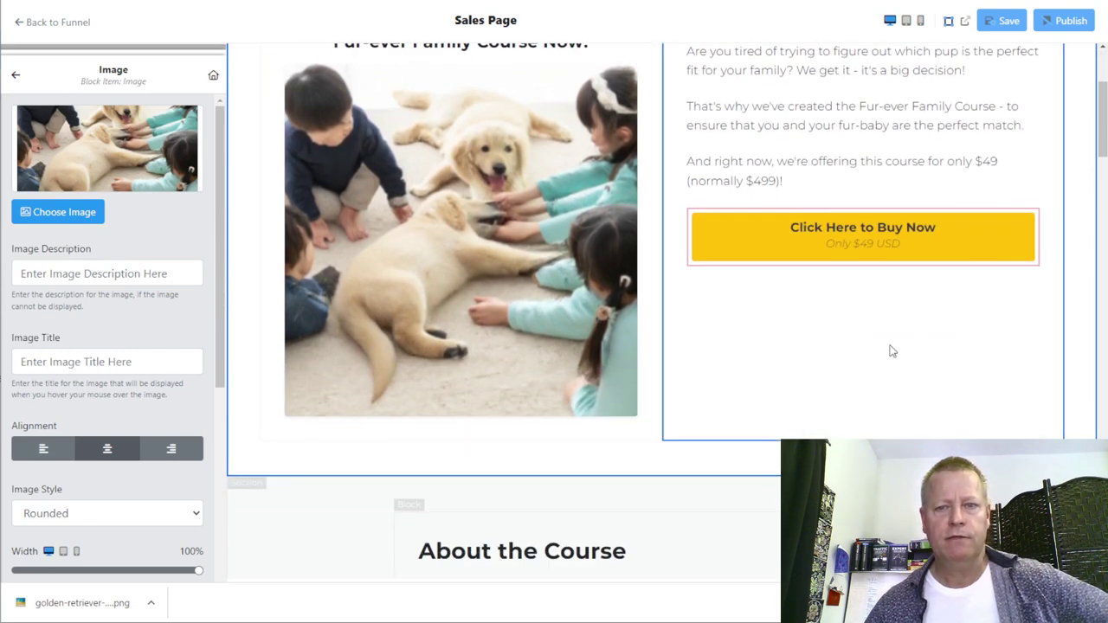
{"action": "scroll", "coordinate": [893, 350], "scroll_direction": "up", "scroll_amount": 3}
{"action": "left_click", "coordinate": [1008, 22]}
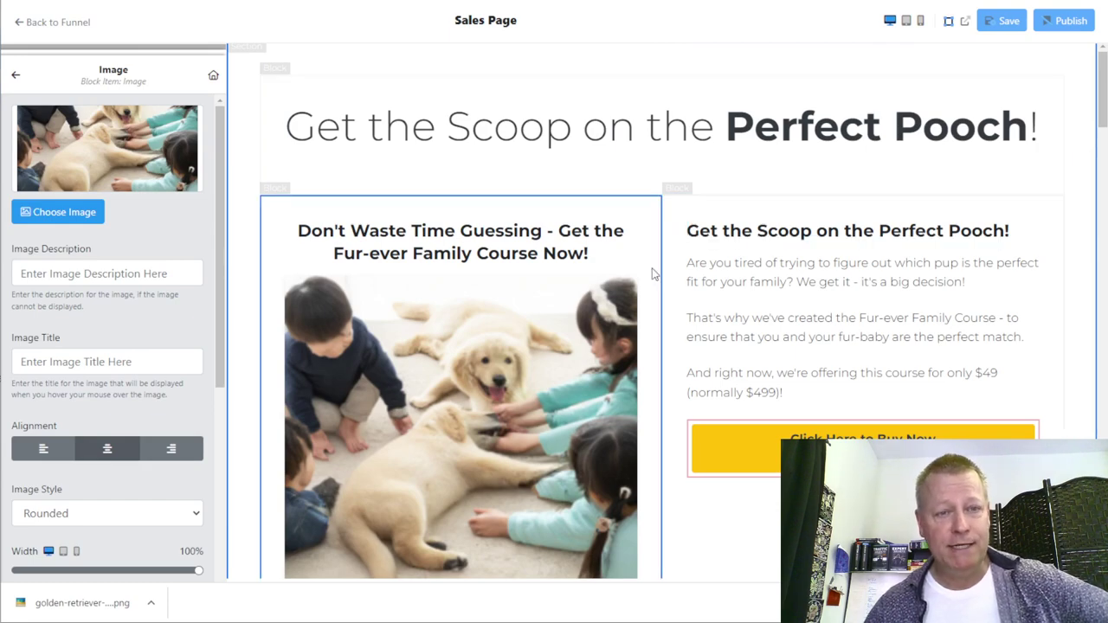
{"action": "scroll", "coordinate": [548, 214], "scroll_direction": "down", "scroll_amount": 20}
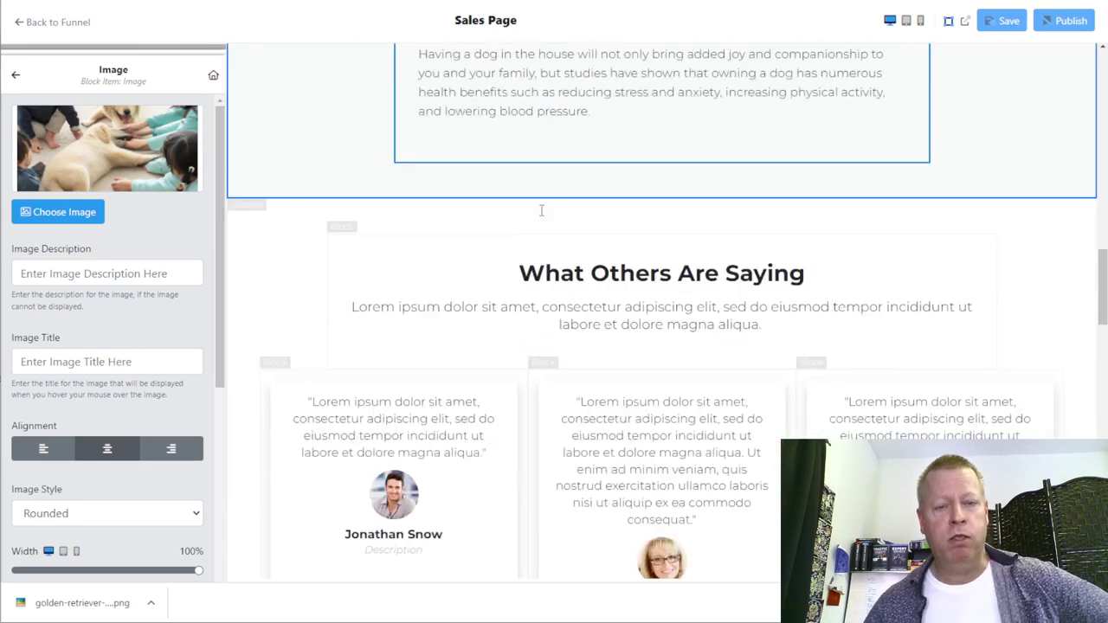
{"action": "scroll", "coordinate": [540, 215], "scroll_direction": "up", "scroll_amount": 3}
{"action": "scroll", "coordinate": [541, 260], "scroll_direction": "down", "scroll_amount": 4}
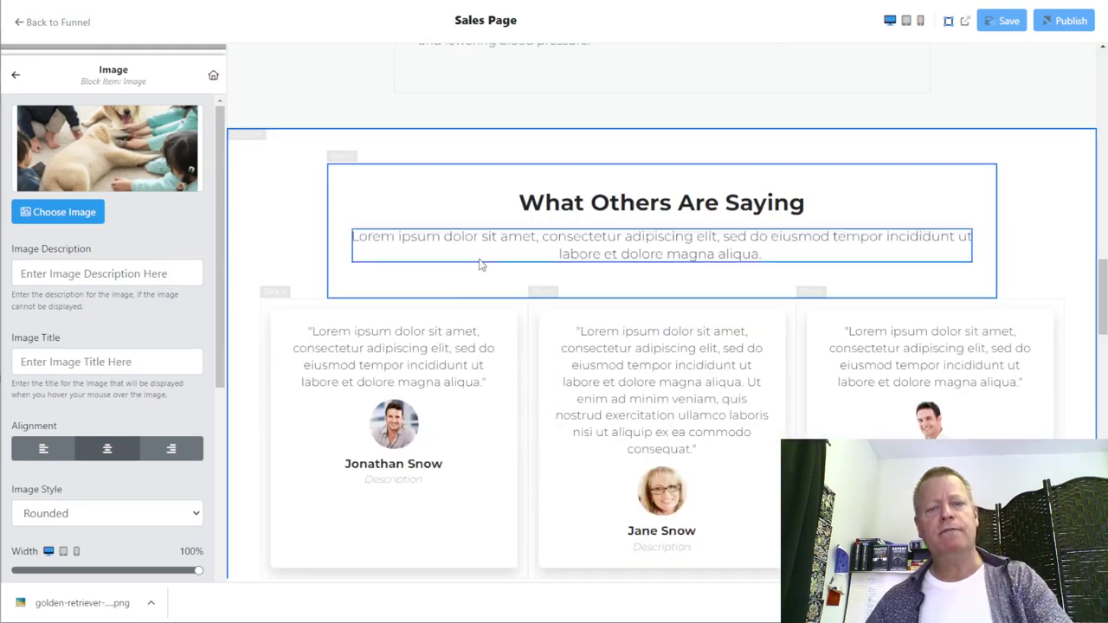
{"action": "scroll", "coordinate": [719, 232], "scroll_direction": "down", "scroll_amount": 7}
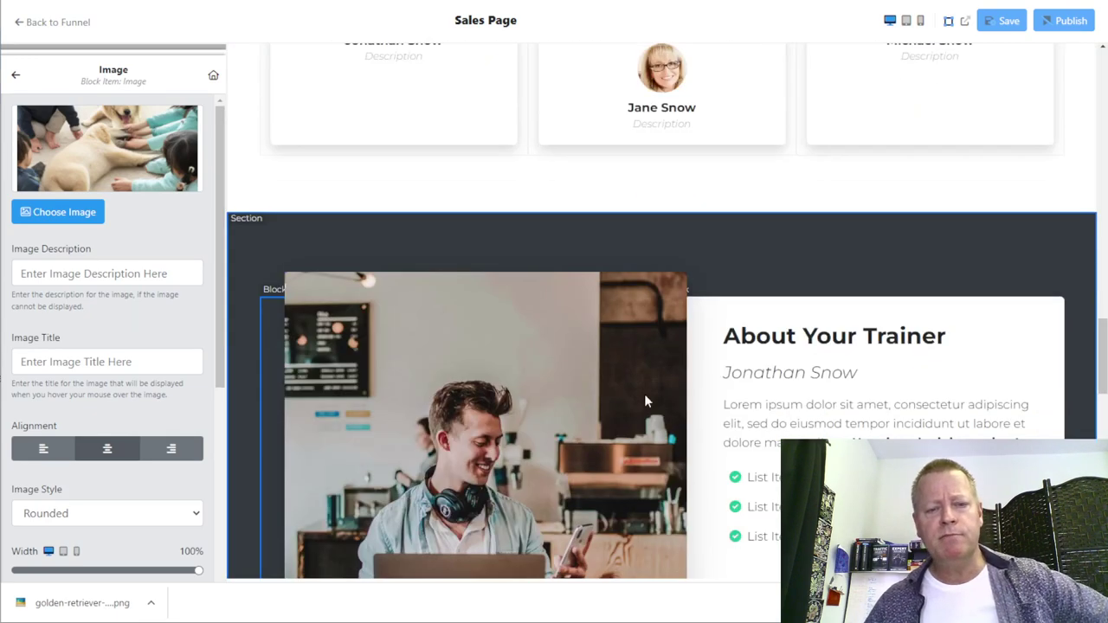
{"action": "scroll", "coordinate": [748, 339], "scroll_direction": "up", "scroll_amount": 15}
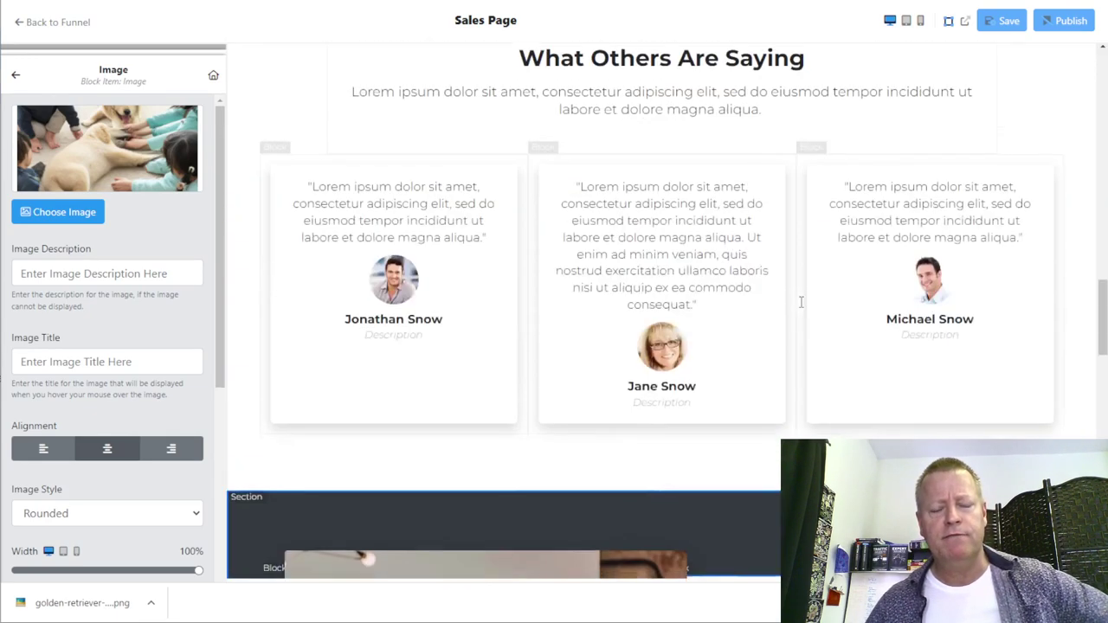
{"action": "scroll", "coordinate": [669, 320], "scroll_direction": "up", "scroll_amount": 3}
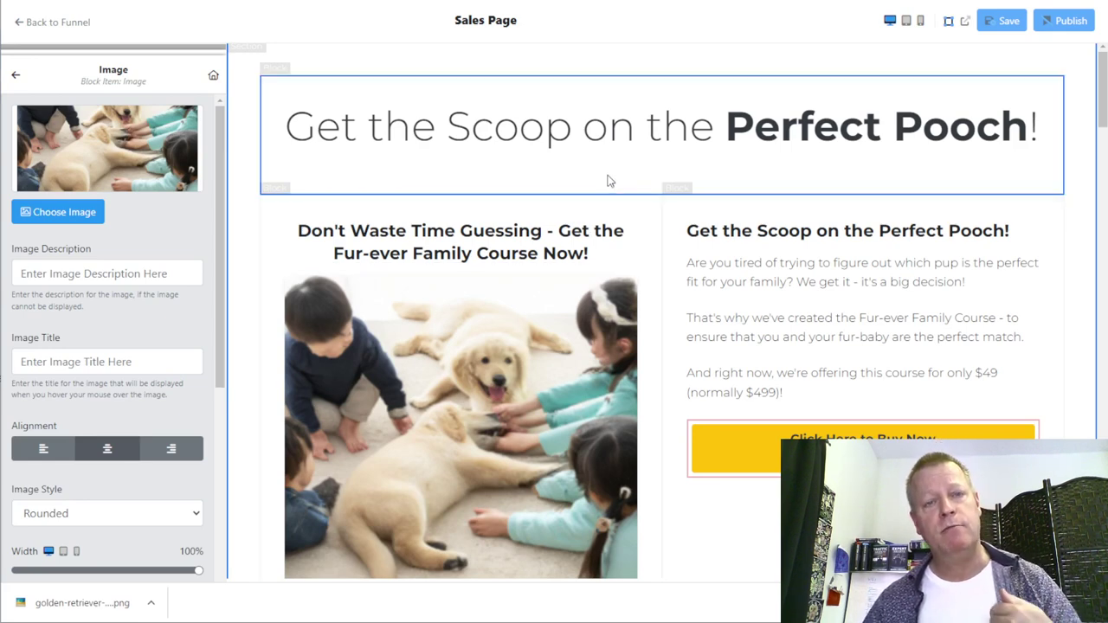
{"action": "scroll", "coordinate": [608, 181], "scroll_direction": "down", "scroll_amount": 10}
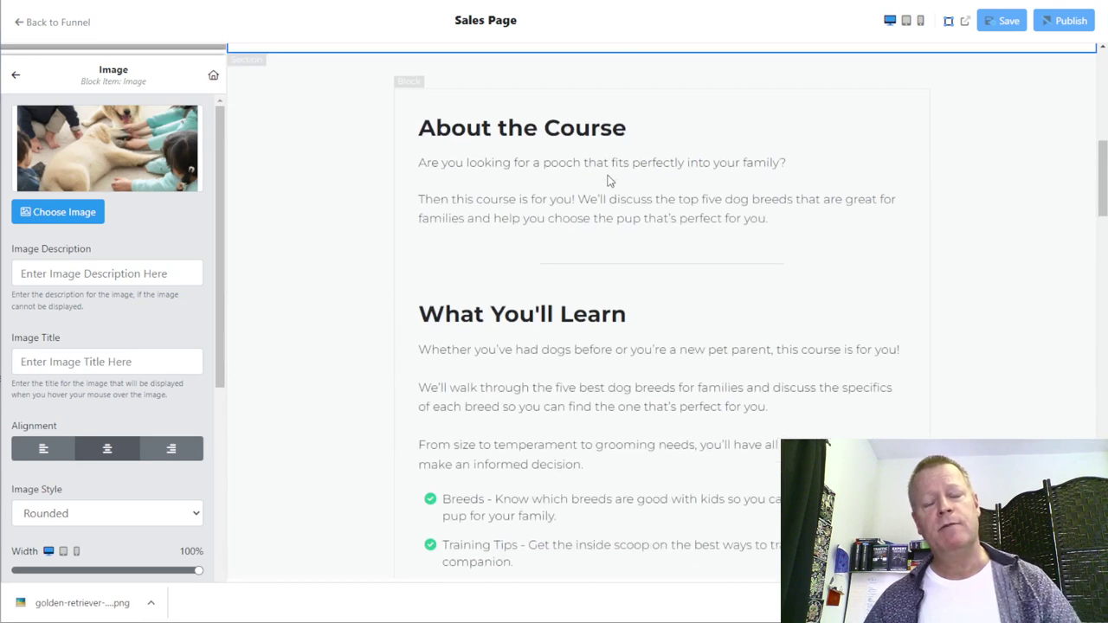